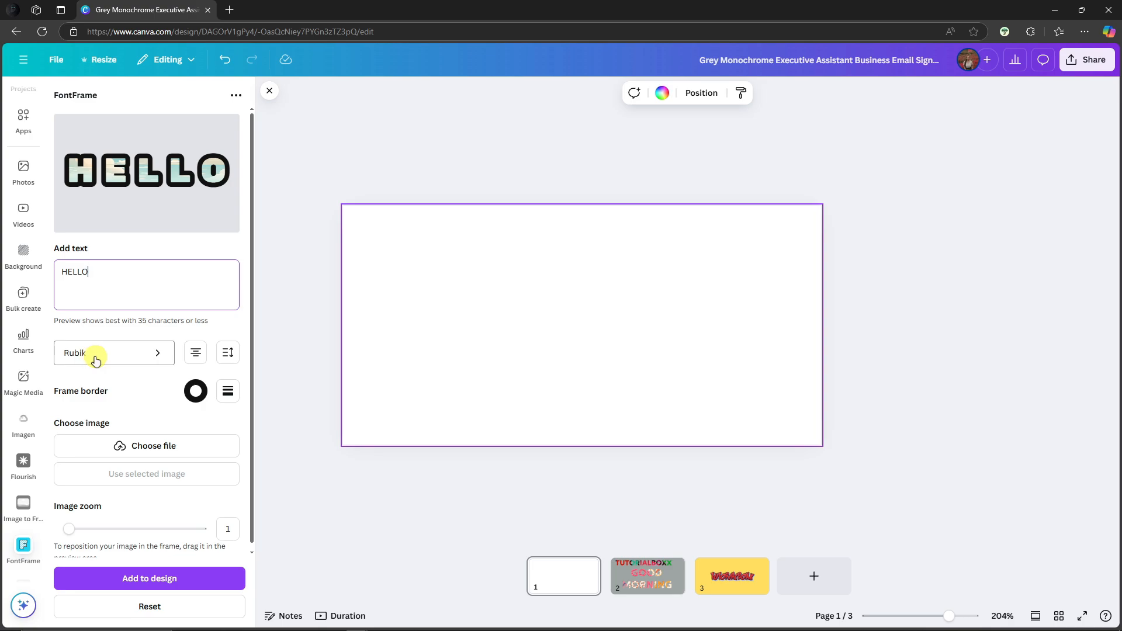
# Insert the colorful abstract image from the uploads onto the blank page, enlarge it and fit it to the page's left half
pyautogui.scroll(-1, 135, 358)
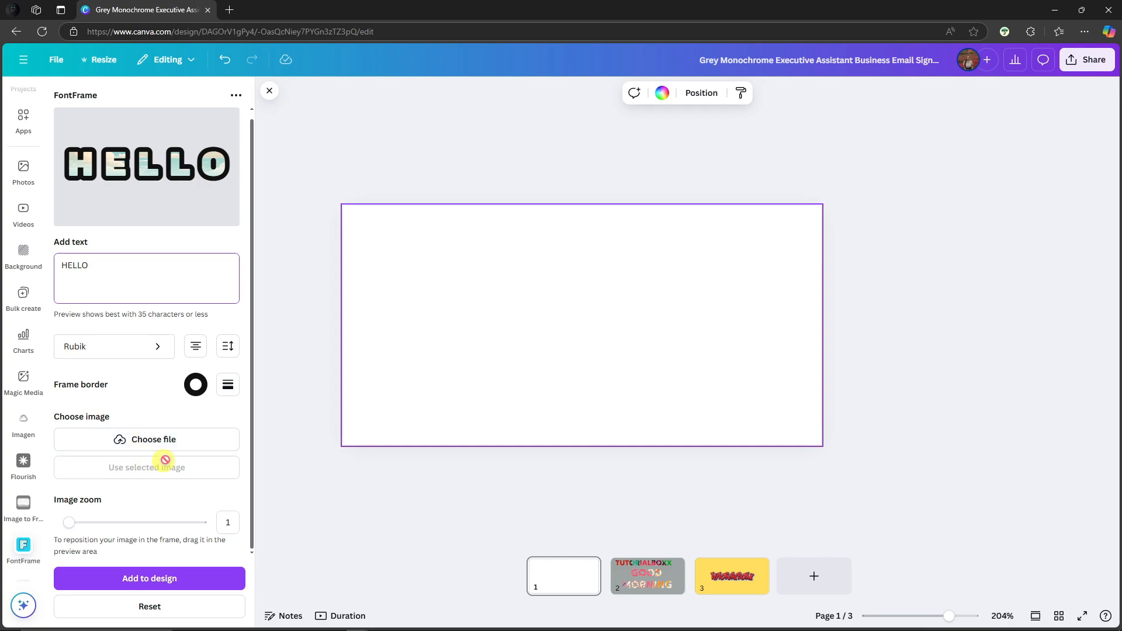
pyautogui.click(459, 298)
pyautogui.scroll(5, 24, 199)
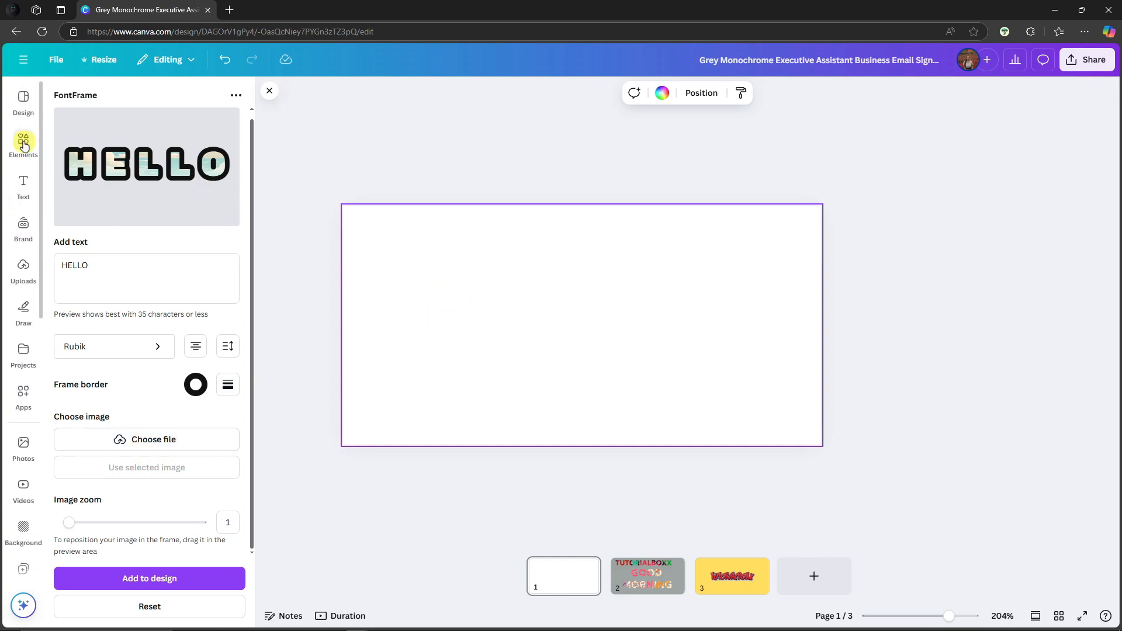
pyautogui.click(23, 274)
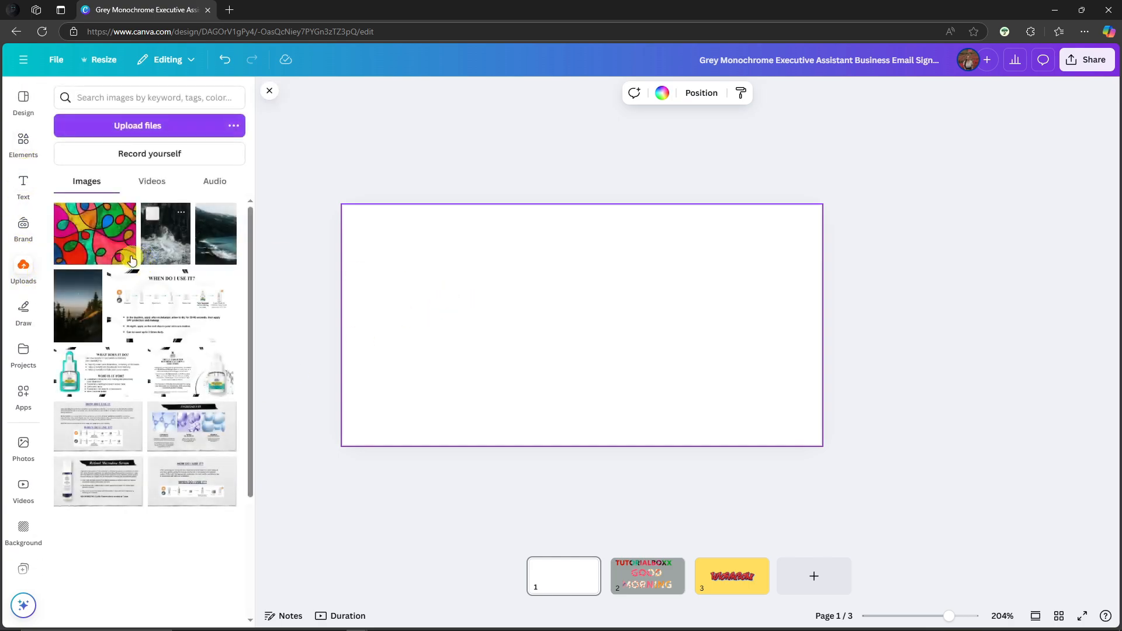
pyautogui.click(95, 233)
pyautogui.moveTo(533, 310); pyautogui.dragTo(446, 303)
pyautogui.moveTo(570, 386); pyautogui.dragTo(642, 450)
pyautogui.moveTo(653, 341); pyautogui.dragTo(576, 357)
# Reopen the FontFrame app and select the abstract image on the page
pyautogui.click(24, 308)
pyautogui.scroll(-7, 26, 328)
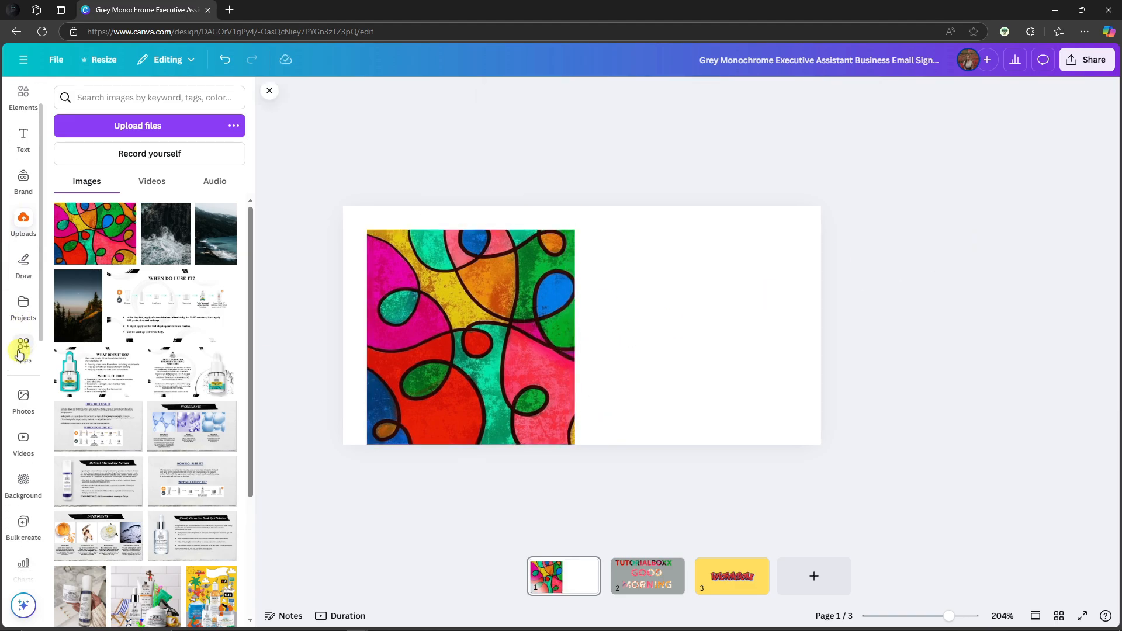
pyautogui.scroll(-5, 26, 380)
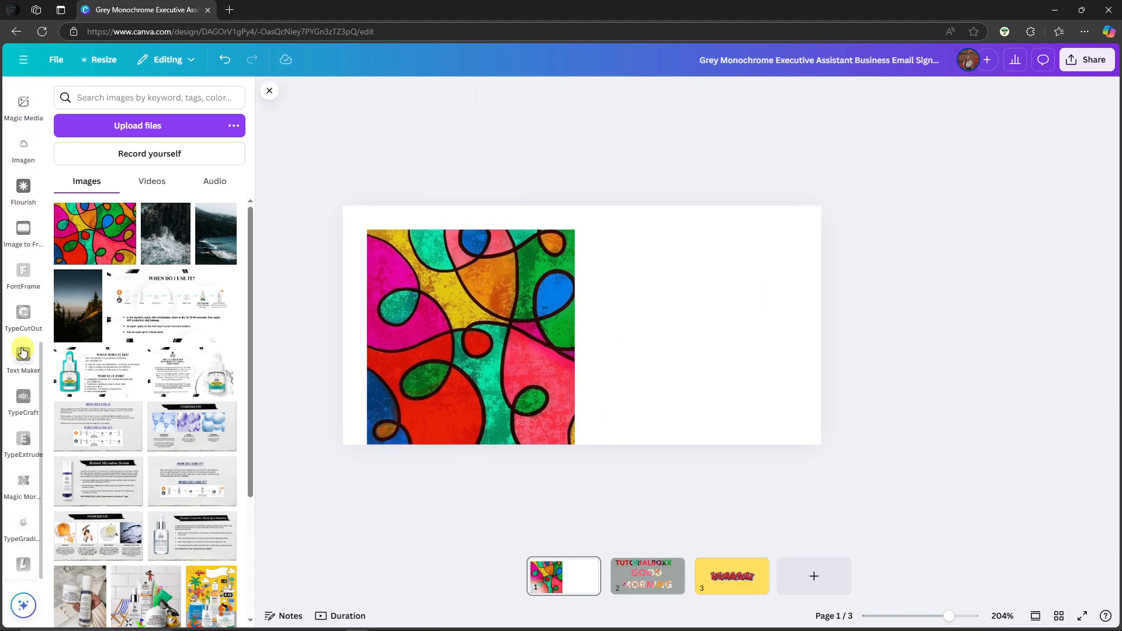
pyautogui.click(23, 266)
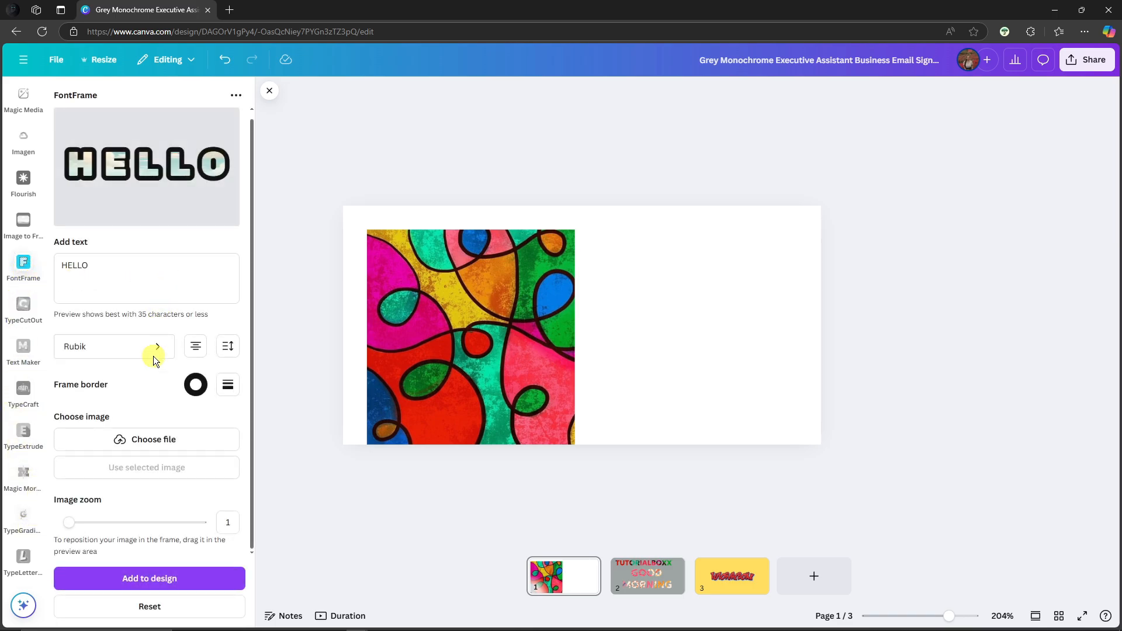
pyautogui.click(430, 317)
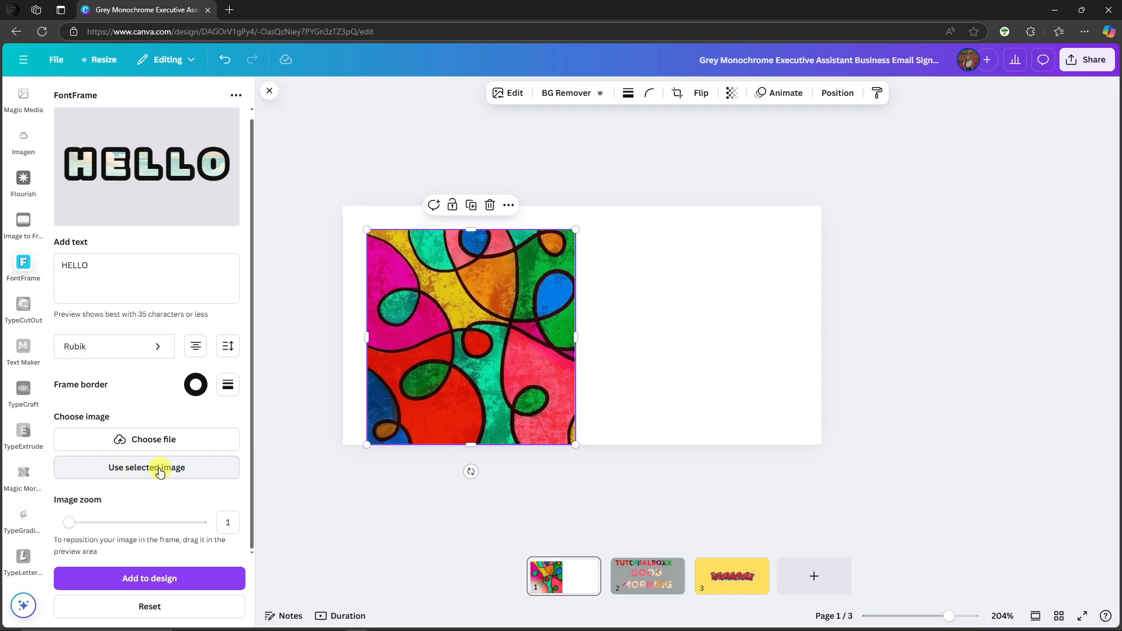
pyautogui.click(170, 446)
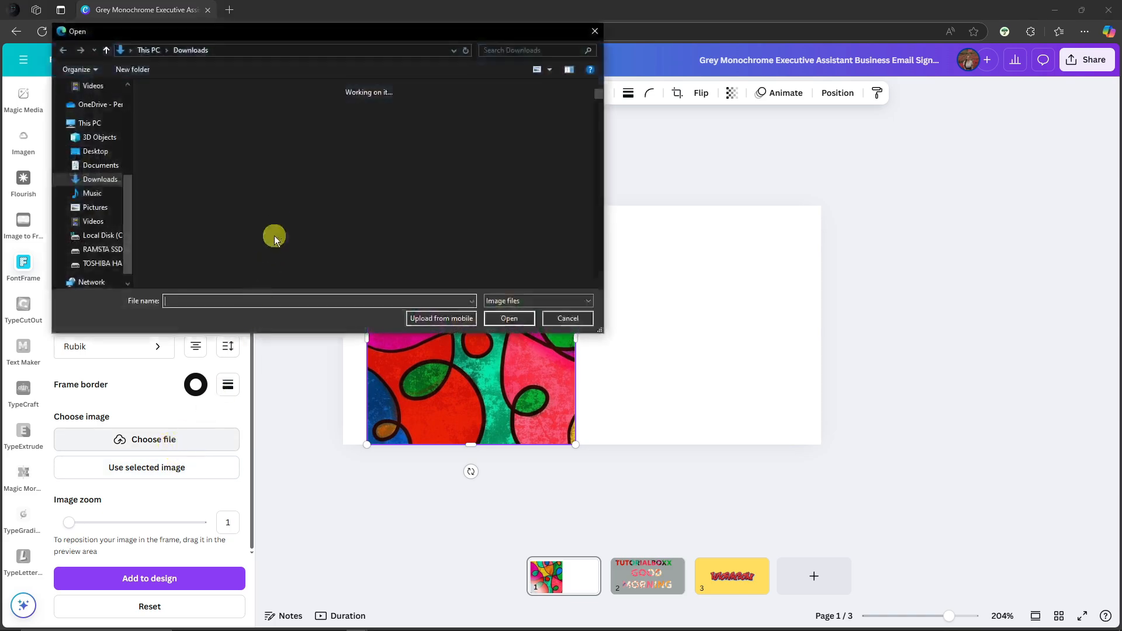
pyautogui.scroll(2, 98, 170)
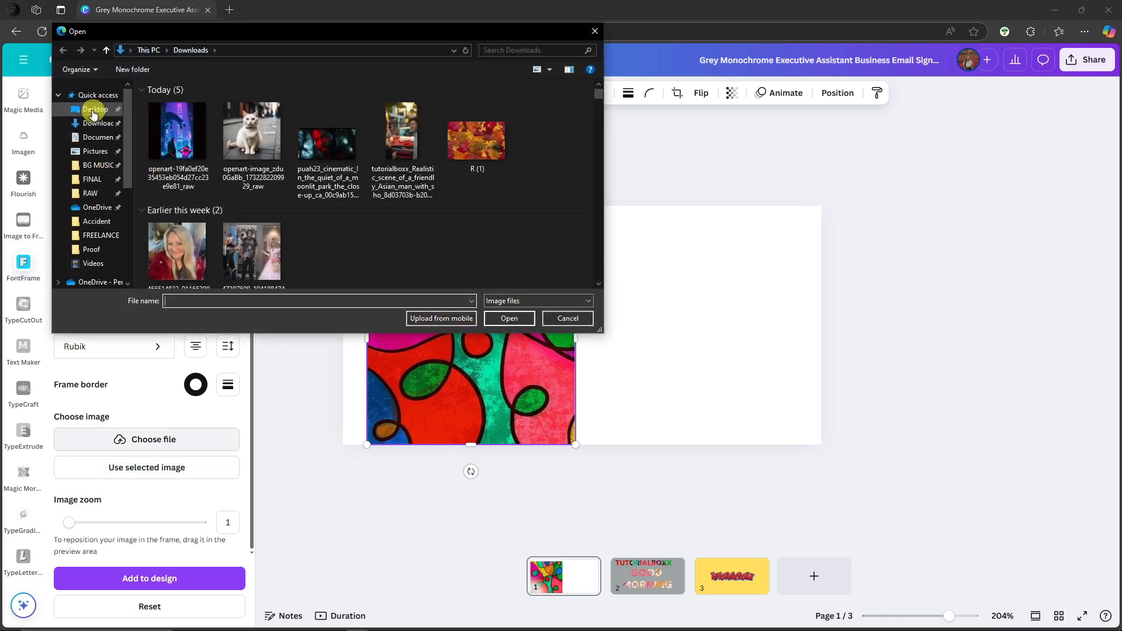
pyautogui.click(93, 109)
pyautogui.scroll(-6, 432, 181)
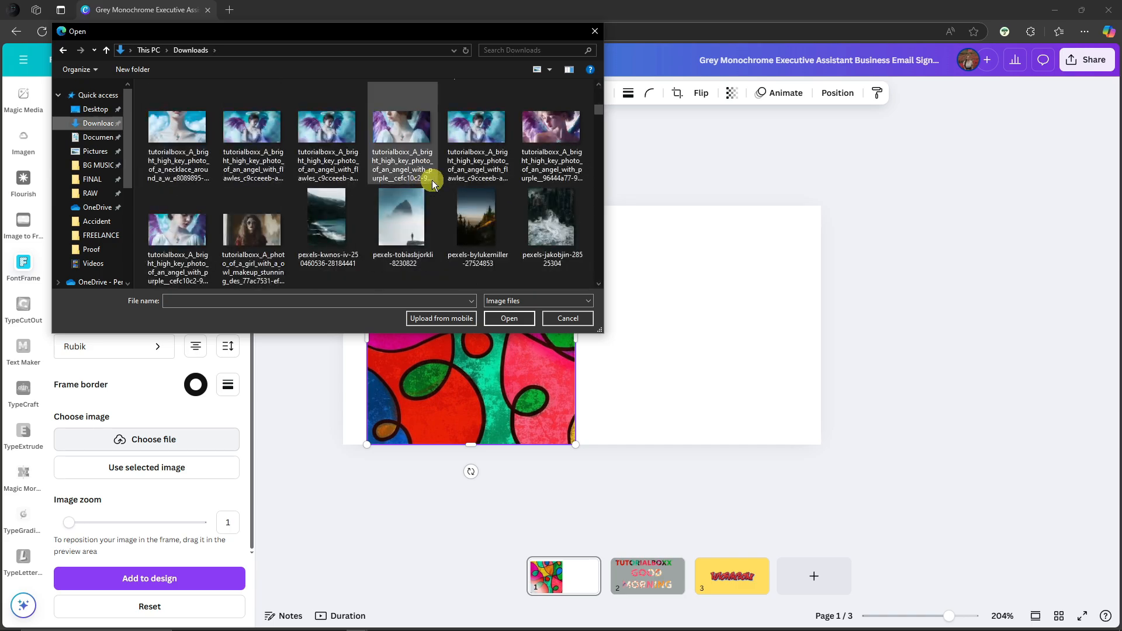
pyautogui.scroll(6, 455, 182)
pyautogui.click(595, 31)
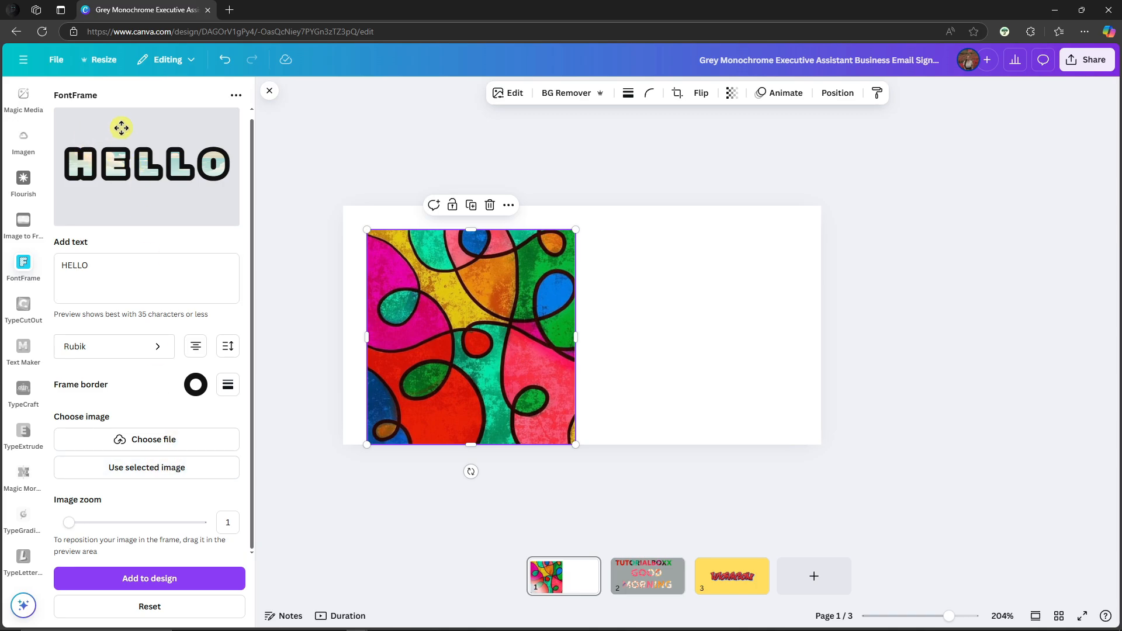
# Fill the HELLO letters with the selected image and reposition it inside the preview
pyautogui.moveTo(165, 168); pyautogui.dragTo(162, 167)
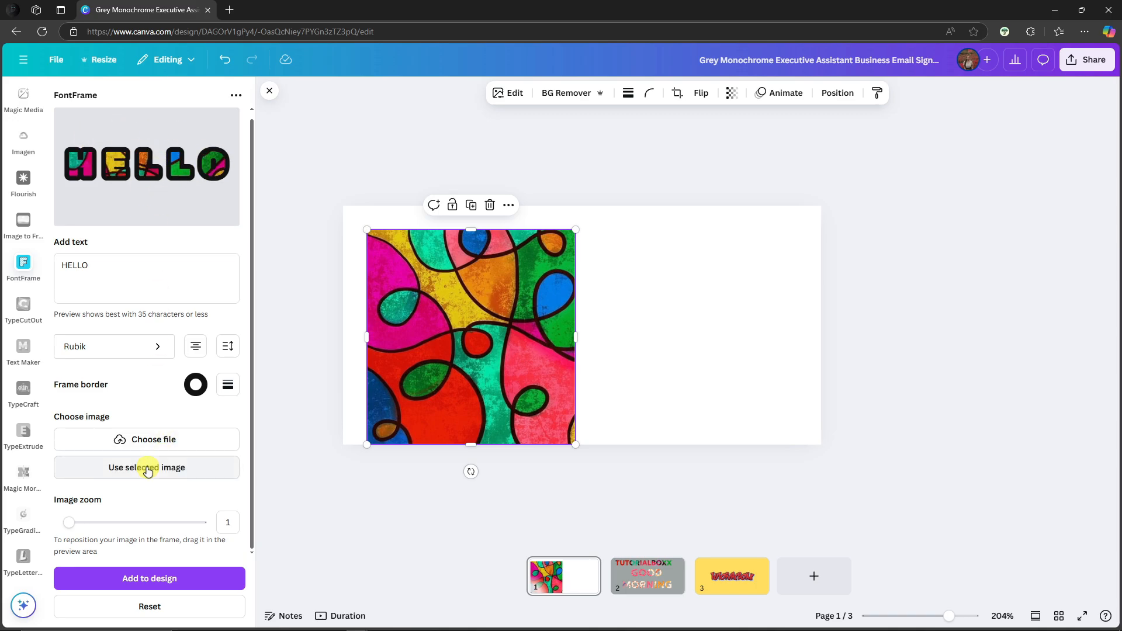
pyautogui.moveTo(137, 157)
pyautogui.mouseDown()
pyautogui.moveTo(101, 165)
pyautogui.moveTo(70, 193)
pyautogui.moveTo(133, 192)
pyautogui.moveTo(133, 168)
pyautogui.moveTo(174, 150)
pyautogui.moveTo(145, 142)
pyautogui.moveTo(178, 175)
pyautogui.moveTo(143, 172)
pyautogui.moveTo(125, 118)
pyautogui.moveTo(117, 140)
pyautogui.moveTo(166, 169)
pyautogui.moveTo(158, 181)
pyautogui.moveTo(152, 118)
pyautogui.moveTo(144, 168)
pyautogui.mouseUp()
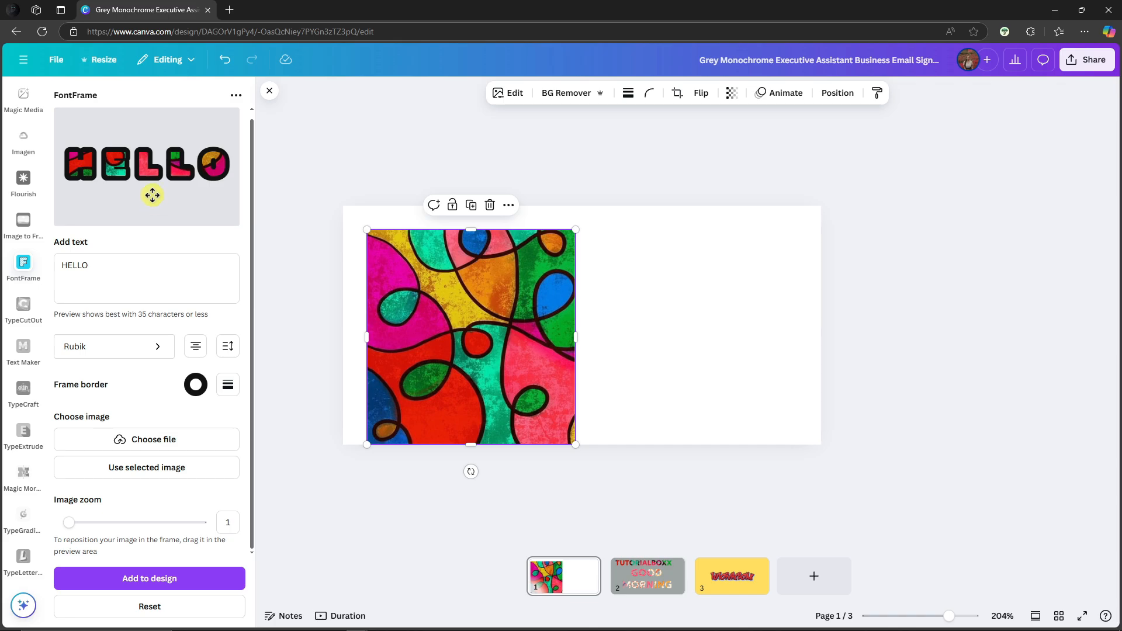
# Try coral, violet and teal frame border colors on the HELLO text and settle on yellow
pyautogui.click(195, 387)
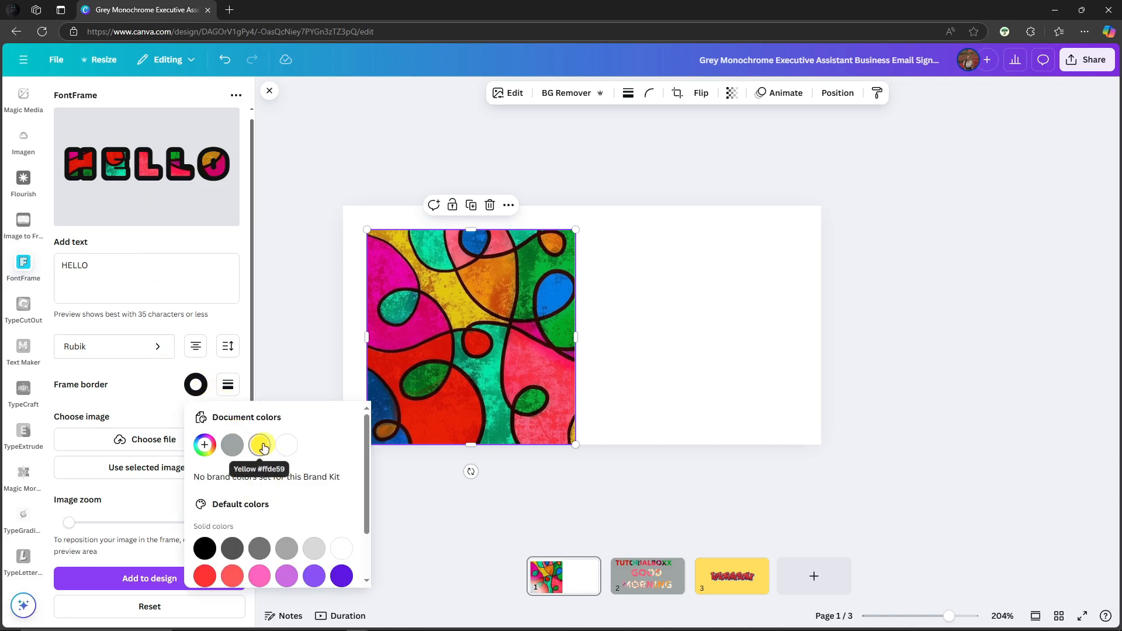
pyautogui.click(261, 445)
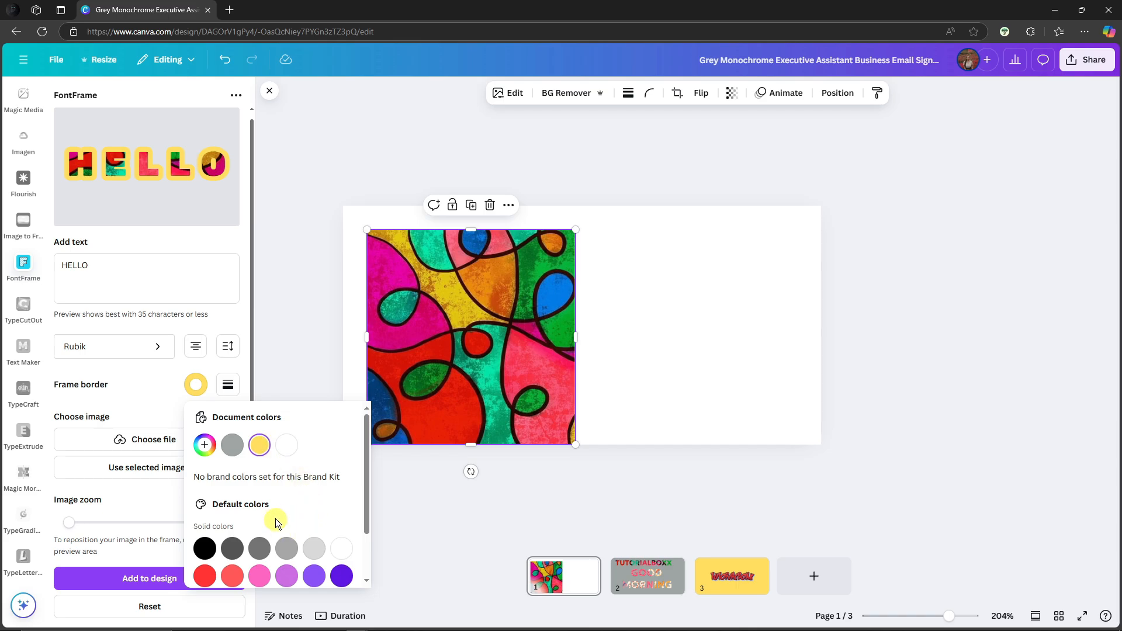
pyautogui.scroll(-1, 275, 518)
pyautogui.click(235, 513)
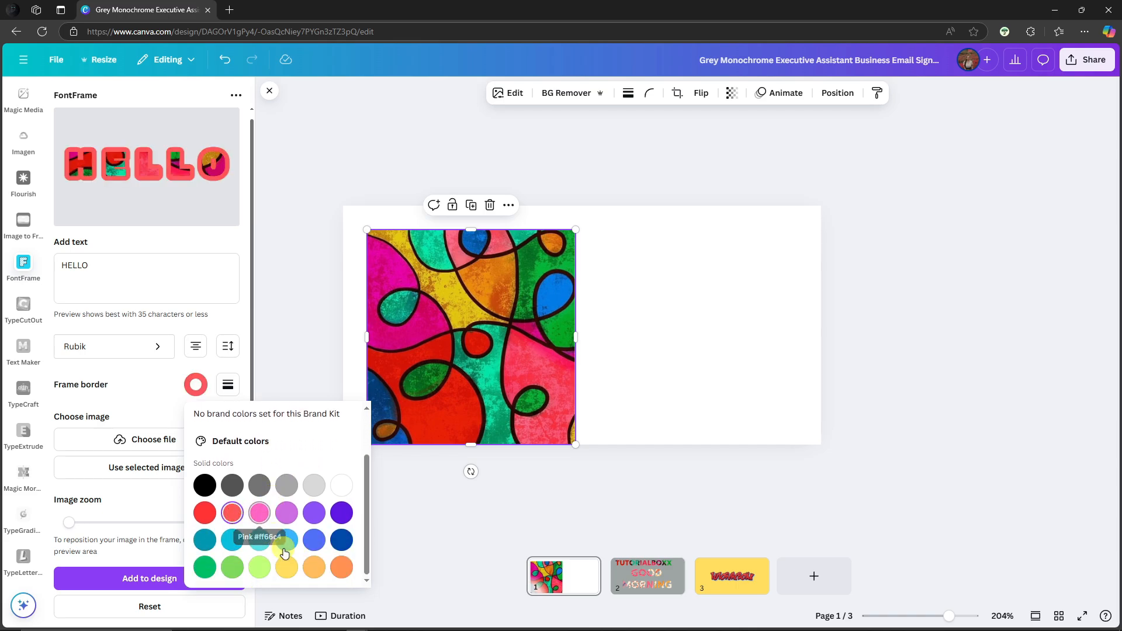
pyautogui.click(316, 517)
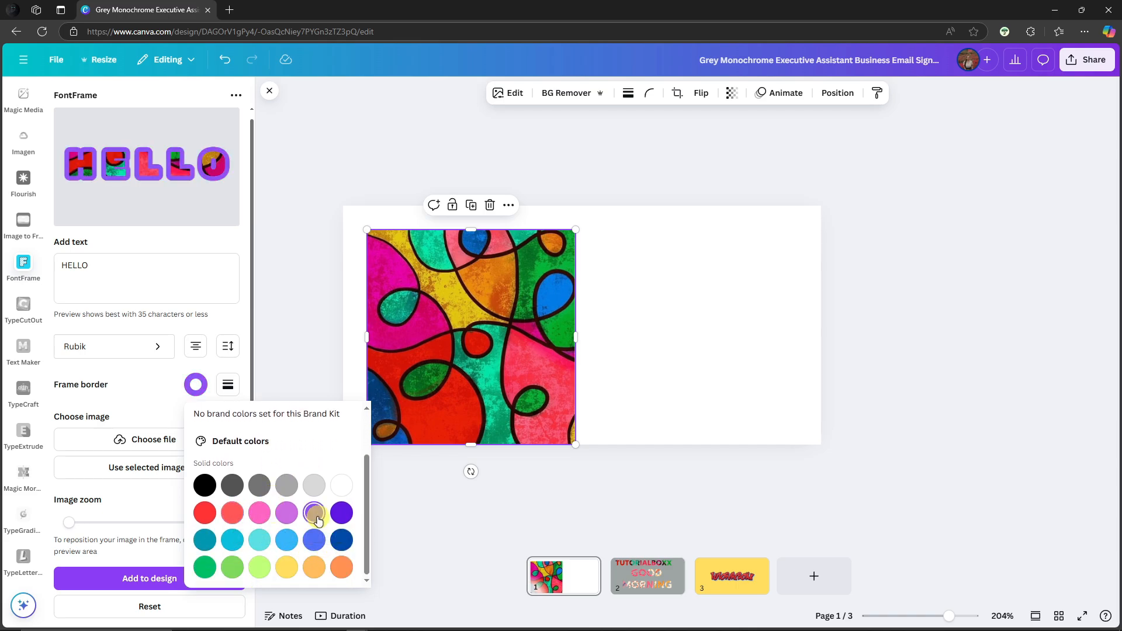
pyautogui.click(204, 540)
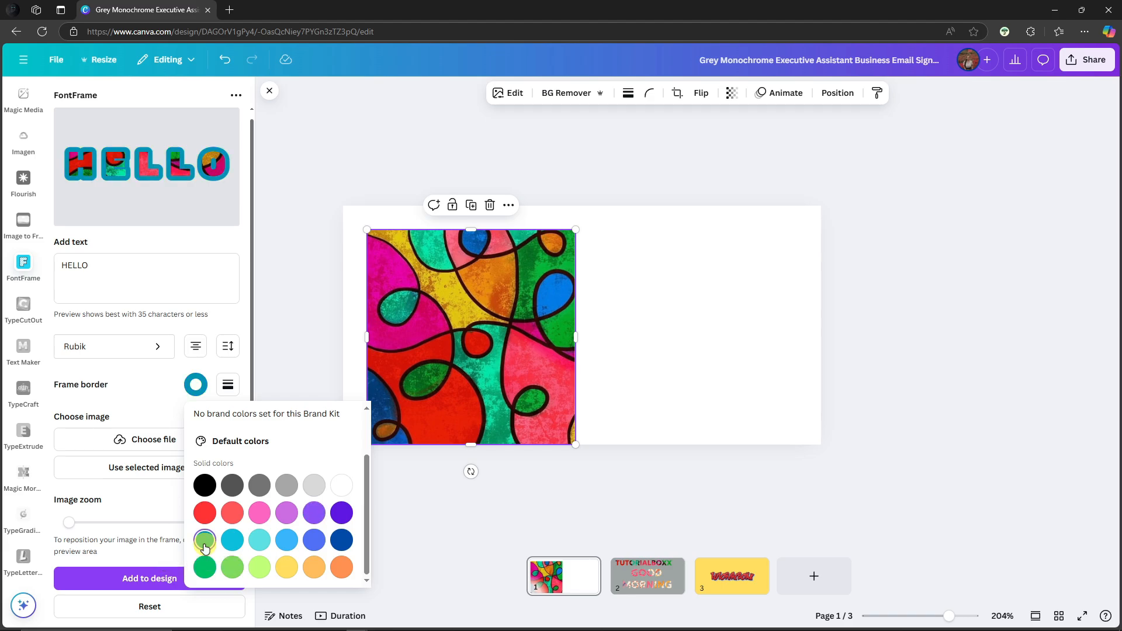
pyautogui.click(287, 568)
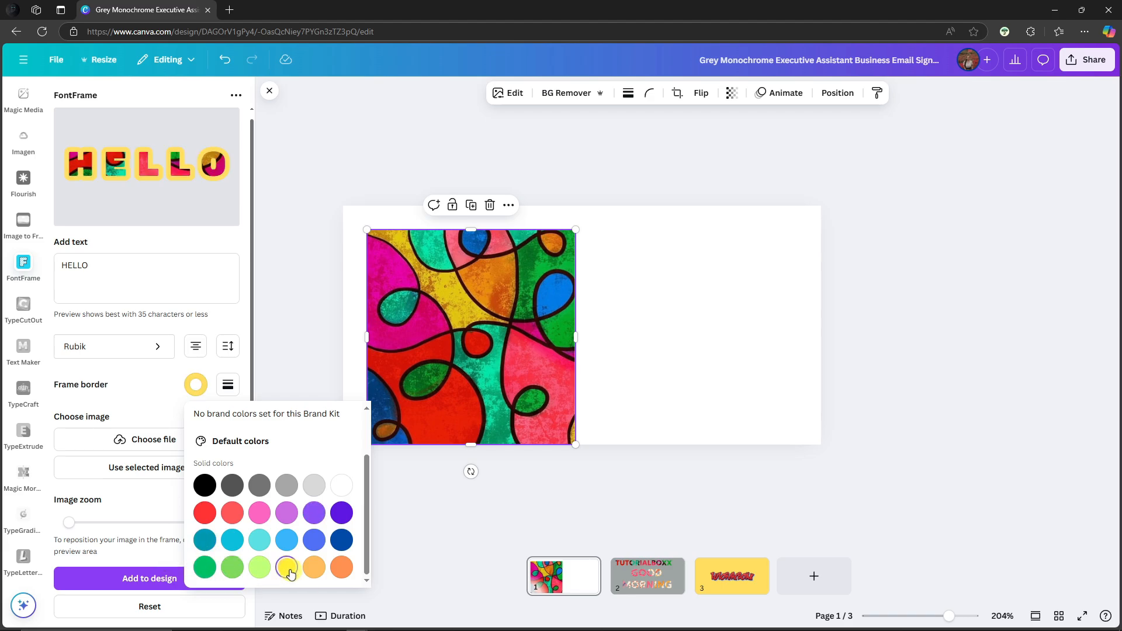
pyautogui.click(227, 319)
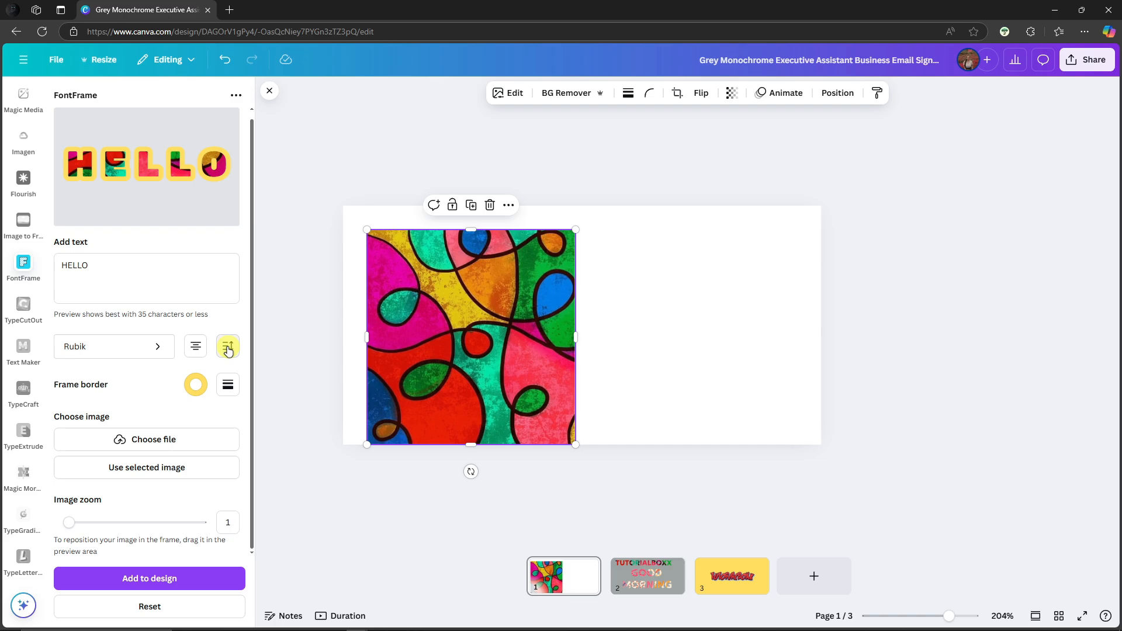
# Increase the letter spacing of the HELLO text and set its line spacing to 1
pyautogui.click(228, 347)
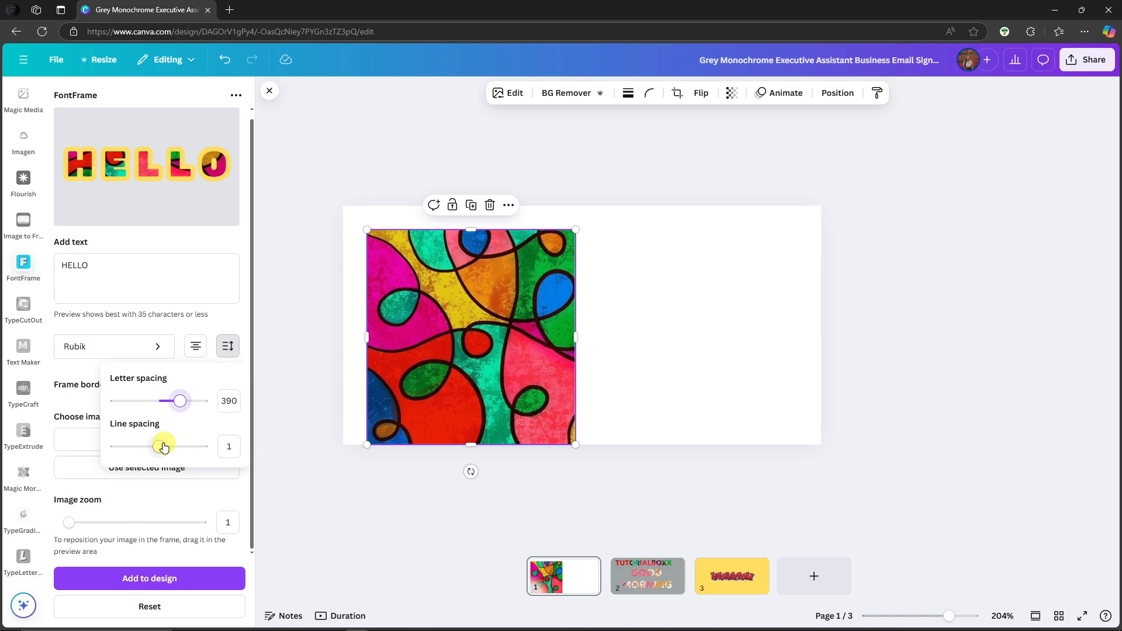
pyautogui.moveTo(159, 450)
pyautogui.mouseDown()
pyautogui.moveTo(175, 450)
pyautogui.moveTo(130, 451)
pyautogui.moveTo(153, 463)
pyautogui.mouseUp()
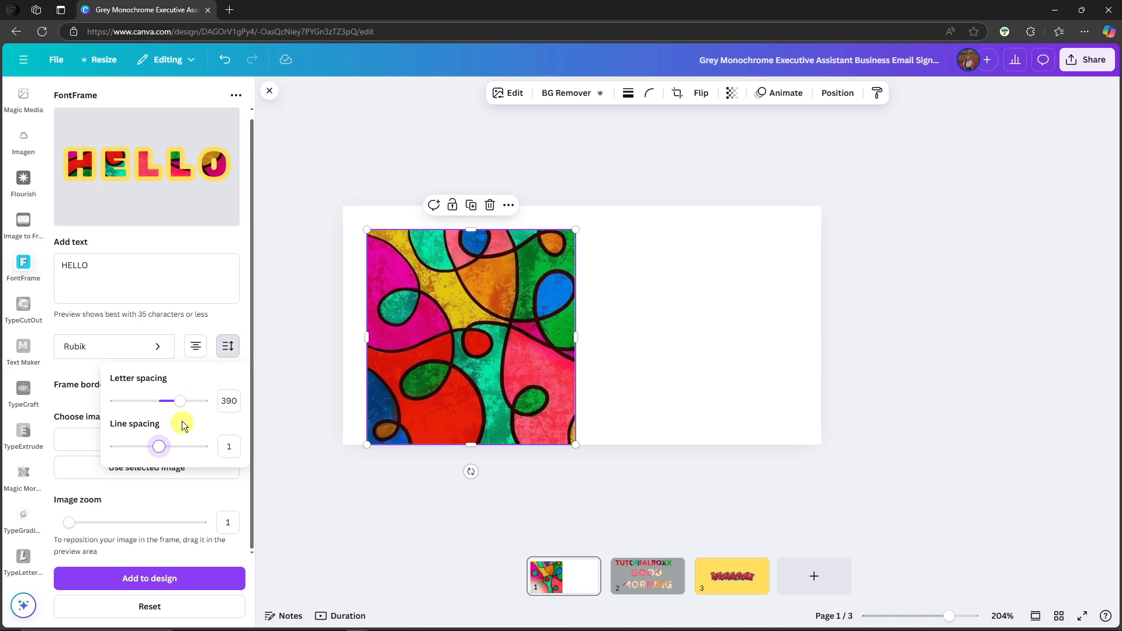
pyautogui.moveTo(177, 401); pyautogui.dragTo(183, 431)
pyautogui.click(61, 501)
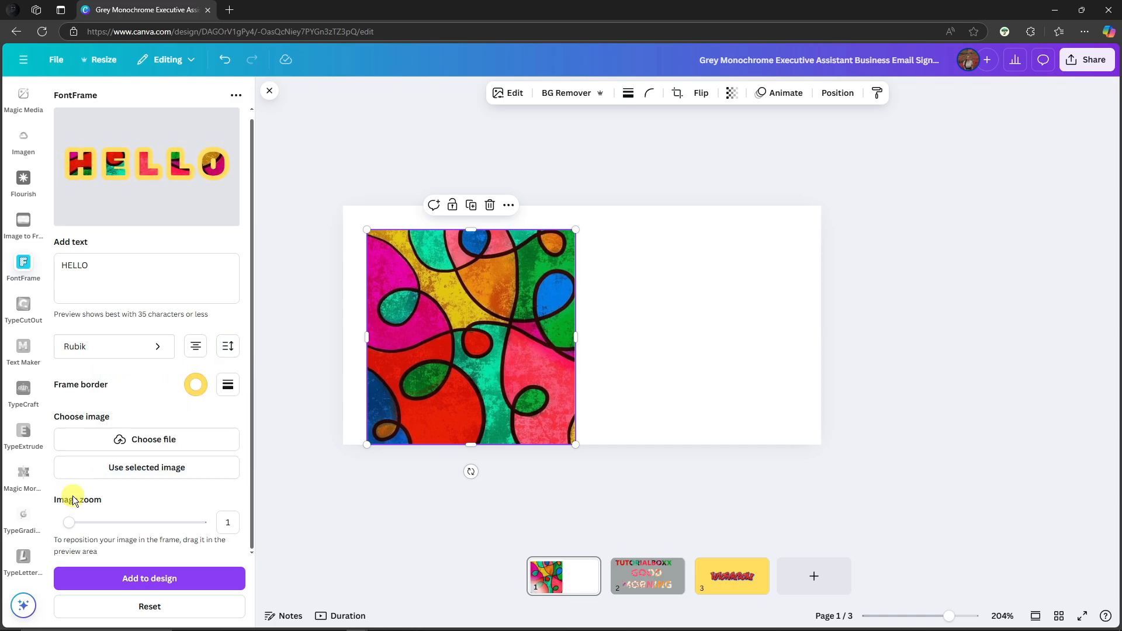
# Reposition the image inside the letters with image zoom 1, and add the framed HELLO to the design
pyautogui.moveTo(70, 523)
pyautogui.mouseDown()
pyautogui.moveTo(143, 522)
pyautogui.moveTo(69, 522)
pyautogui.mouseUp()
pyautogui.moveTo(158, 173); pyautogui.dragTo(152, 202)
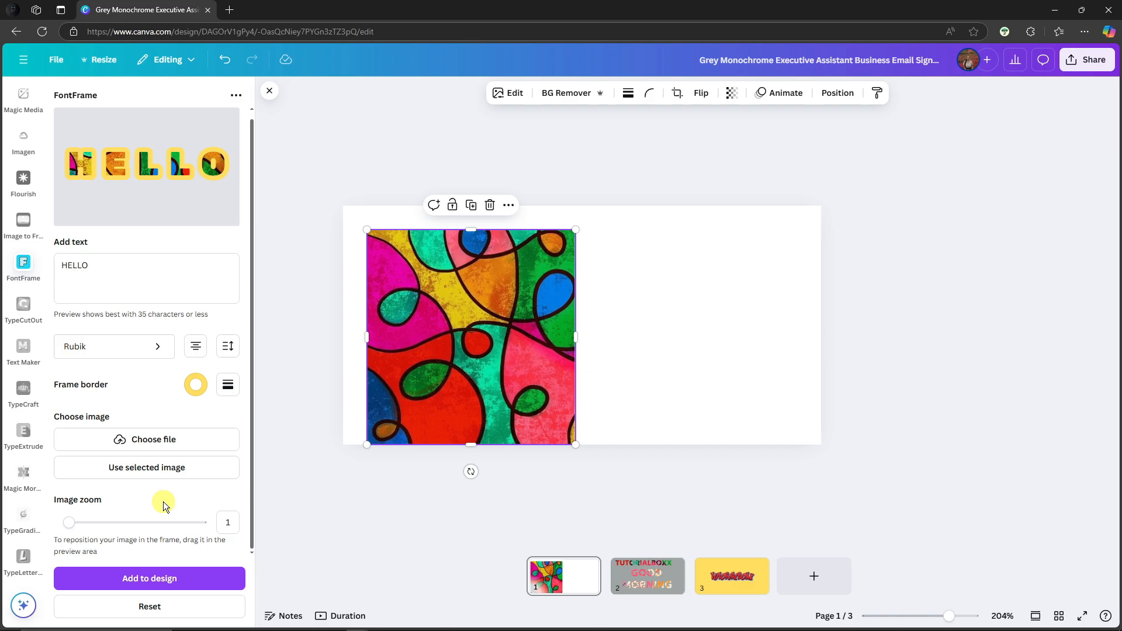
pyautogui.click(178, 578)
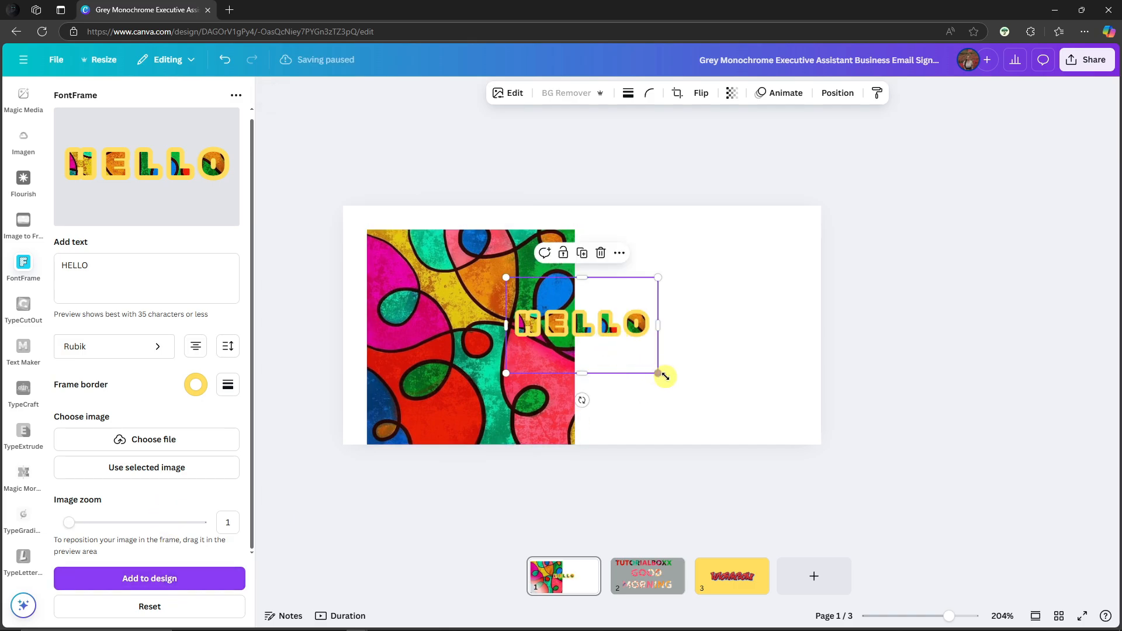
# Enlarge the HELLO graphic on the page and crop it from its left edge so only LLO remains
pyautogui.moveTo(665, 376); pyautogui.dragTo(797, 403)
pyautogui.moveTo(668, 363); pyautogui.dragTo(646, 347)
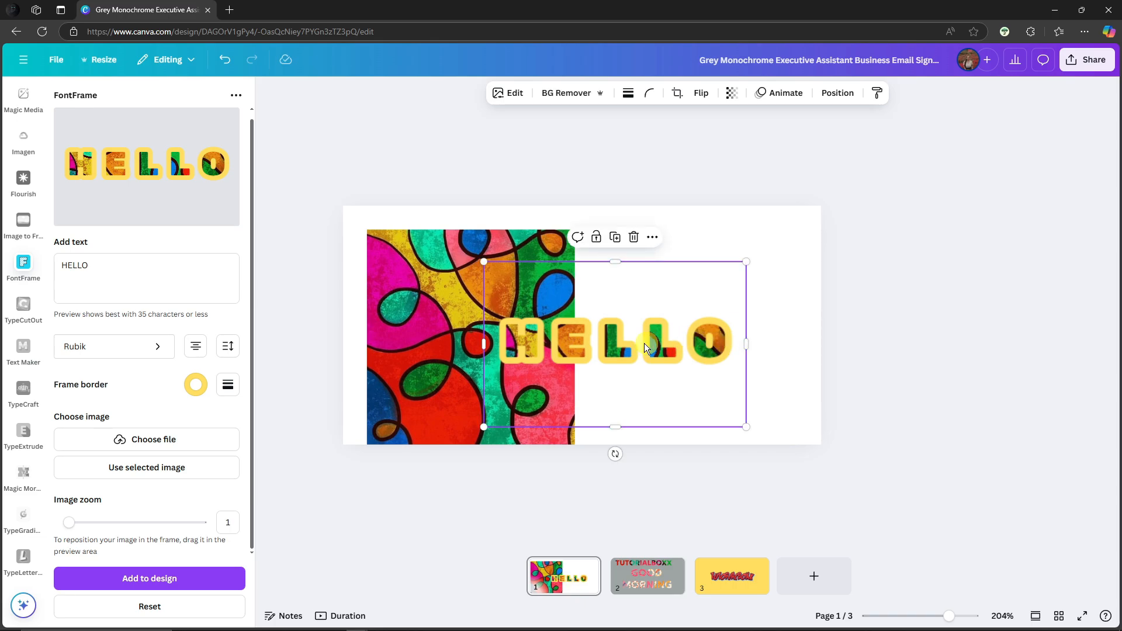
pyautogui.moveTo(485, 342); pyautogui.dragTo(616, 353)
# Add a text box reading HE and set its font to Rubik One
pyautogui.click(831, 260)
pyautogui.write('text')
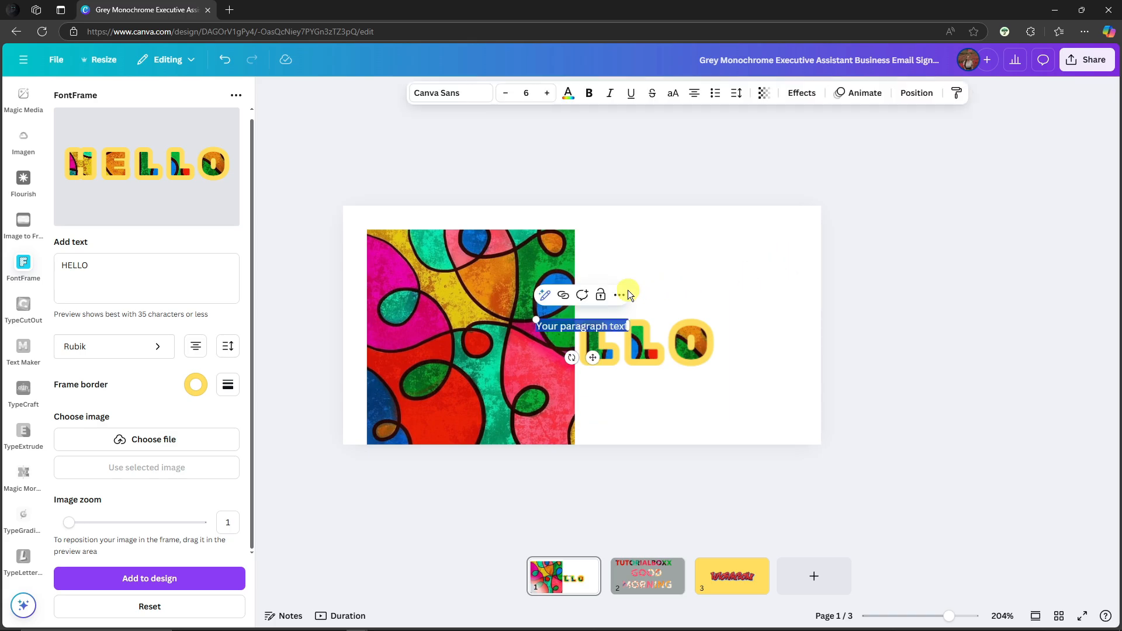
pyautogui.write('HE')
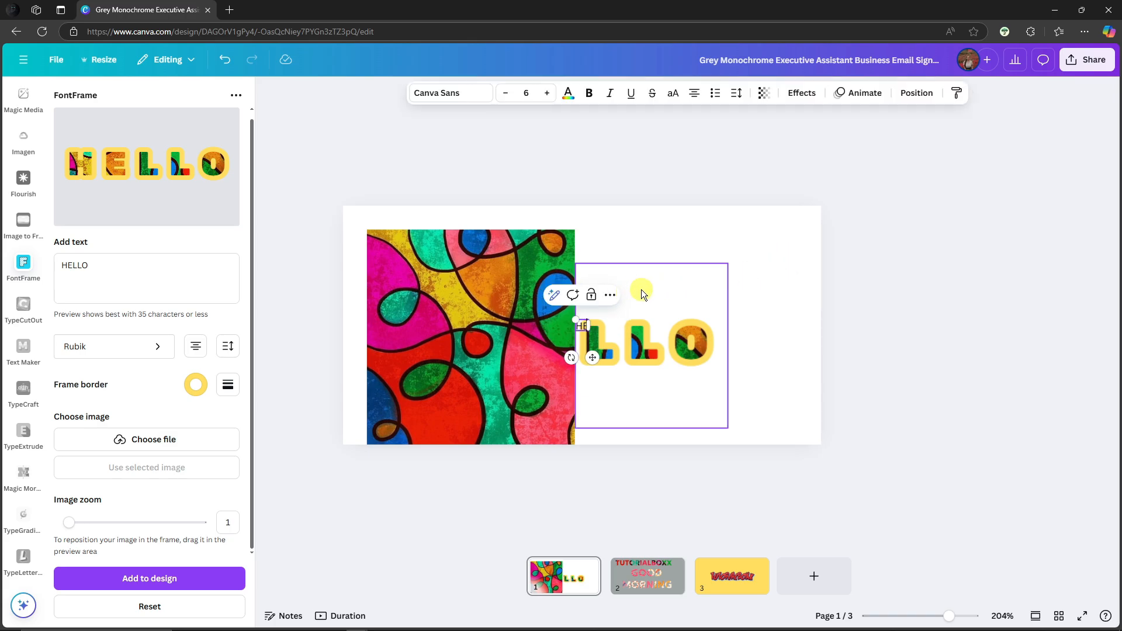
pyautogui.click(475, 98)
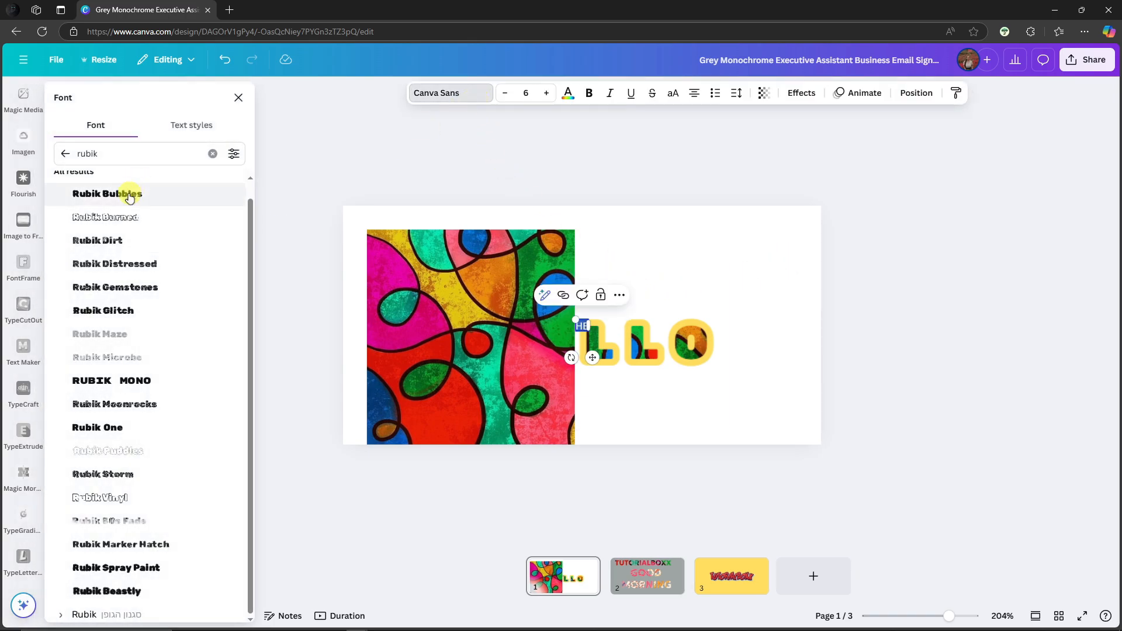
pyautogui.click(110, 430)
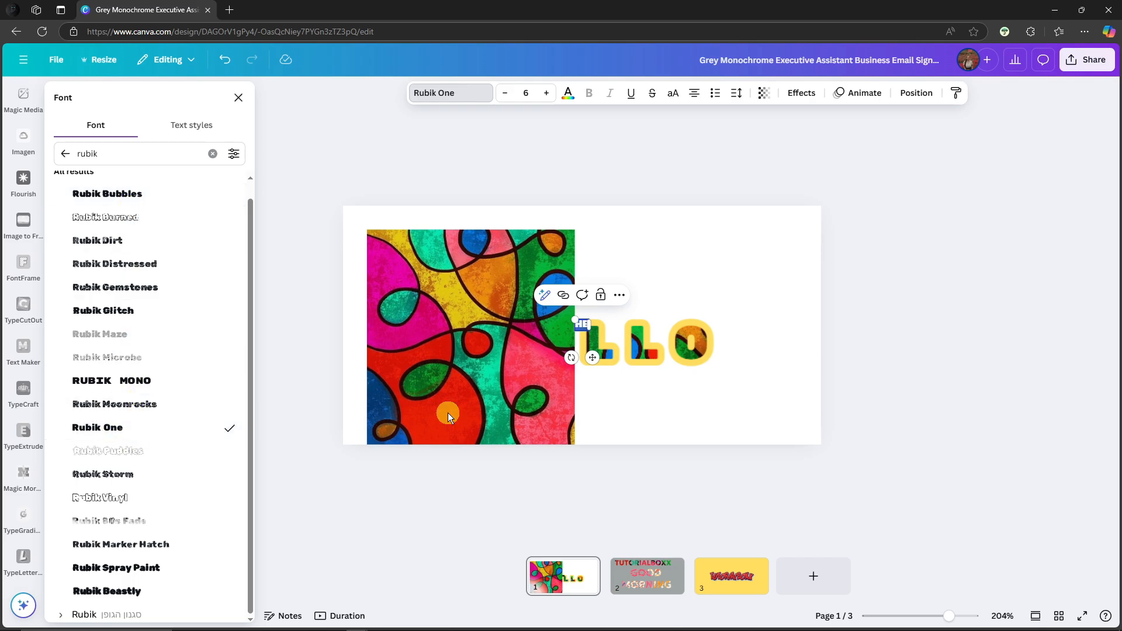
# Increase the HE text's font size to 28
pyautogui.click(548, 94)
pyautogui.click(548, 93)
pyautogui.click(548, 93)
pyautogui.click(548, 93)
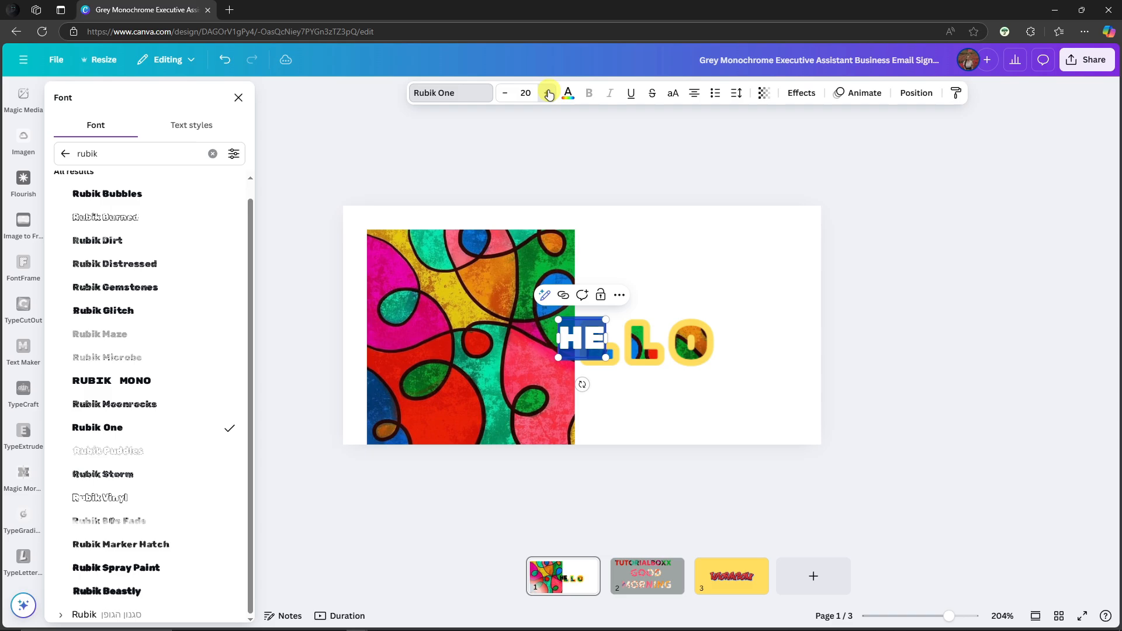
pyautogui.click(549, 95)
pyautogui.click(549, 95)
pyautogui.click(549, 94)
pyautogui.click(548, 95)
pyautogui.click(549, 95)
pyautogui.click(549, 95)
pyautogui.click(548, 95)
pyautogui.click(881, 269)
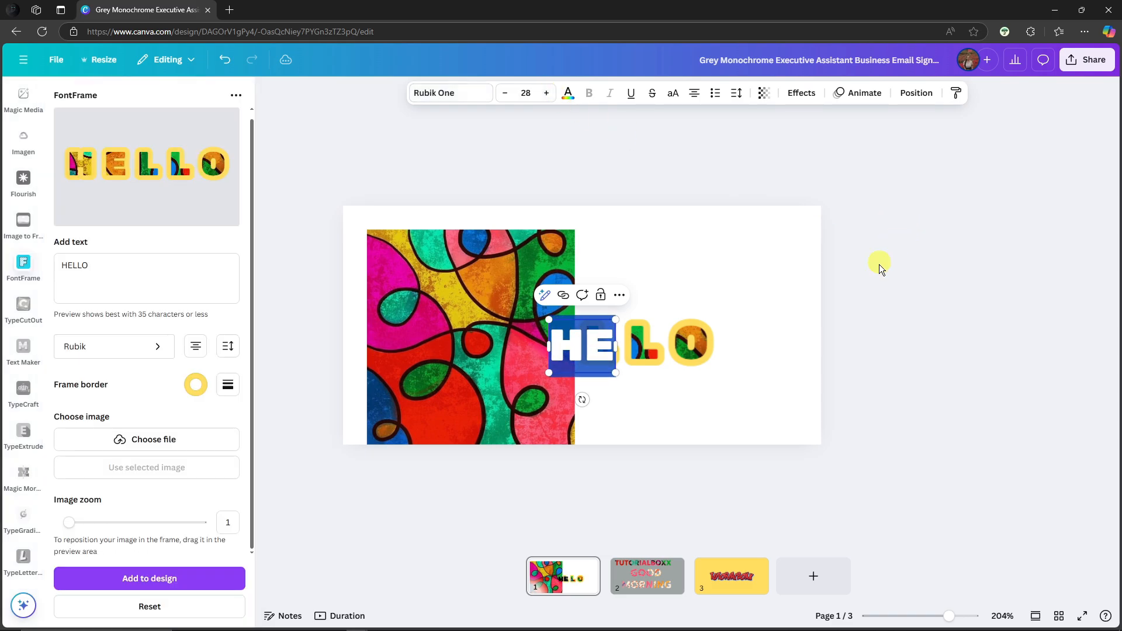
pyautogui.click(935, 353)
# Place the HE text directly before the cropped LLO and match its height with font size 34.8
pyautogui.moveTo(597, 357); pyautogui.dragTo(562, 351)
pyautogui.click(915, 253)
pyautogui.click(550, 351)
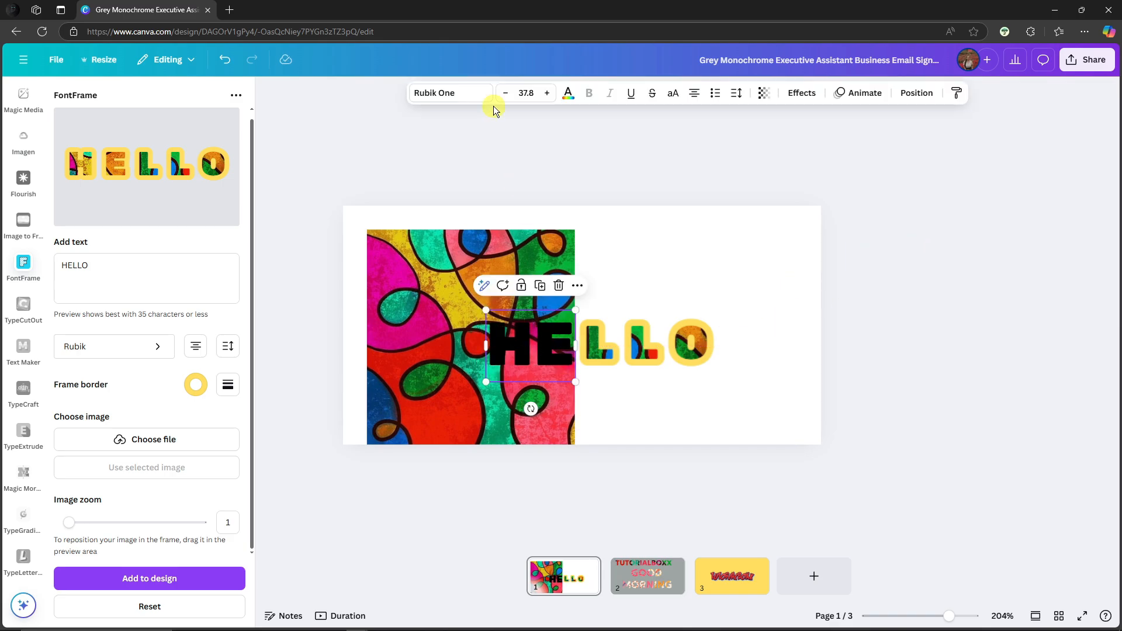
pyautogui.click(506, 95)
pyautogui.click(506, 94)
pyautogui.click(506, 94)
pyautogui.moveTo(542, 353); pyautogui.dragTo(546, 356)
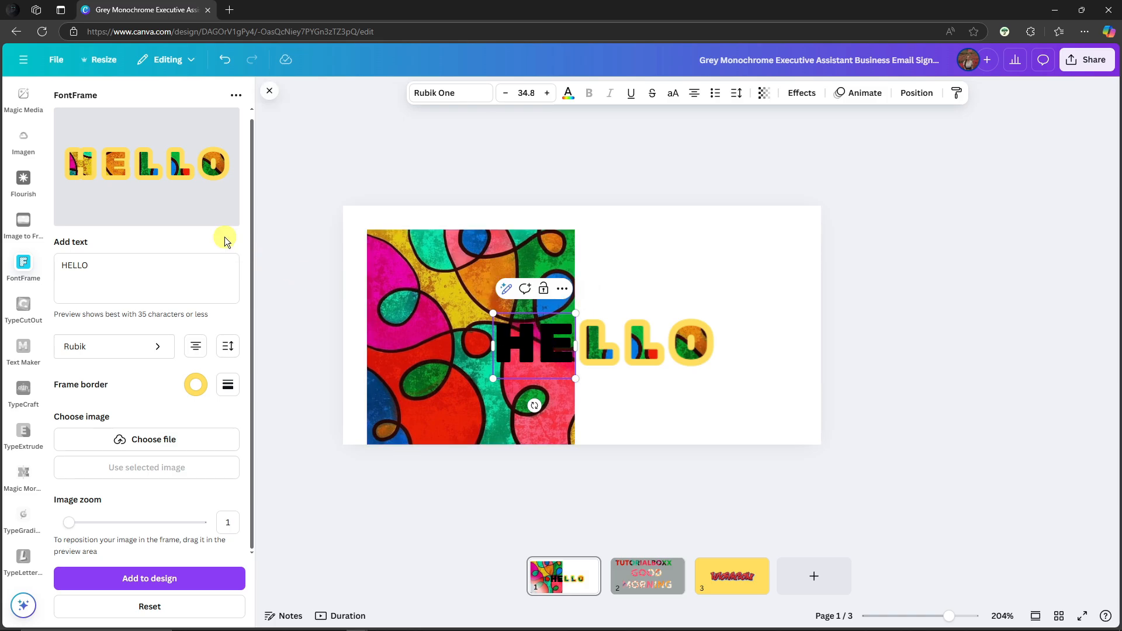
# Recolor the HE text with the yellow sampled from the HELLO graphic's photo colors
pyautogui.click(567, 93)
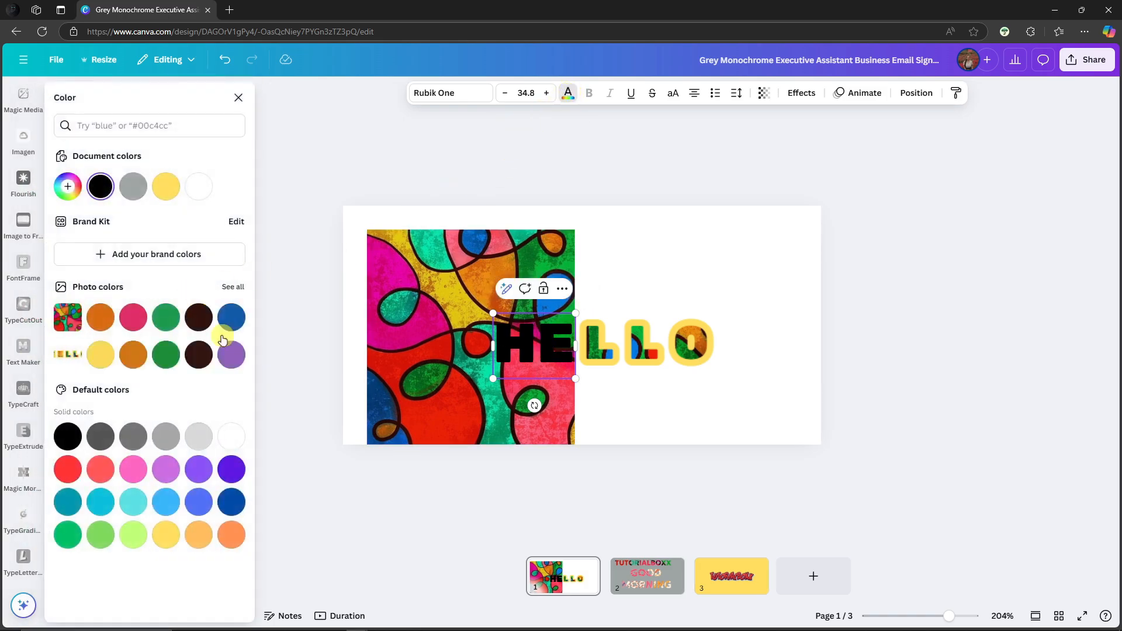
pyautogui.click(240, 436)
pyautogui.click(599, 363)
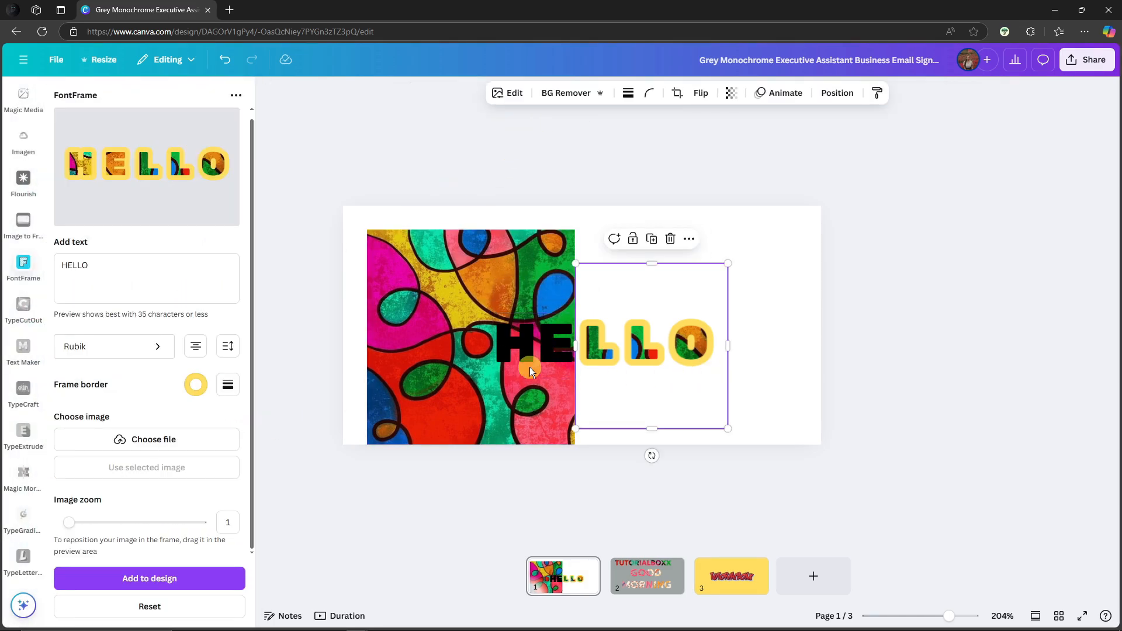
pyautogui.doubleClick(535, 347)
pyautogui.click(567, 94)
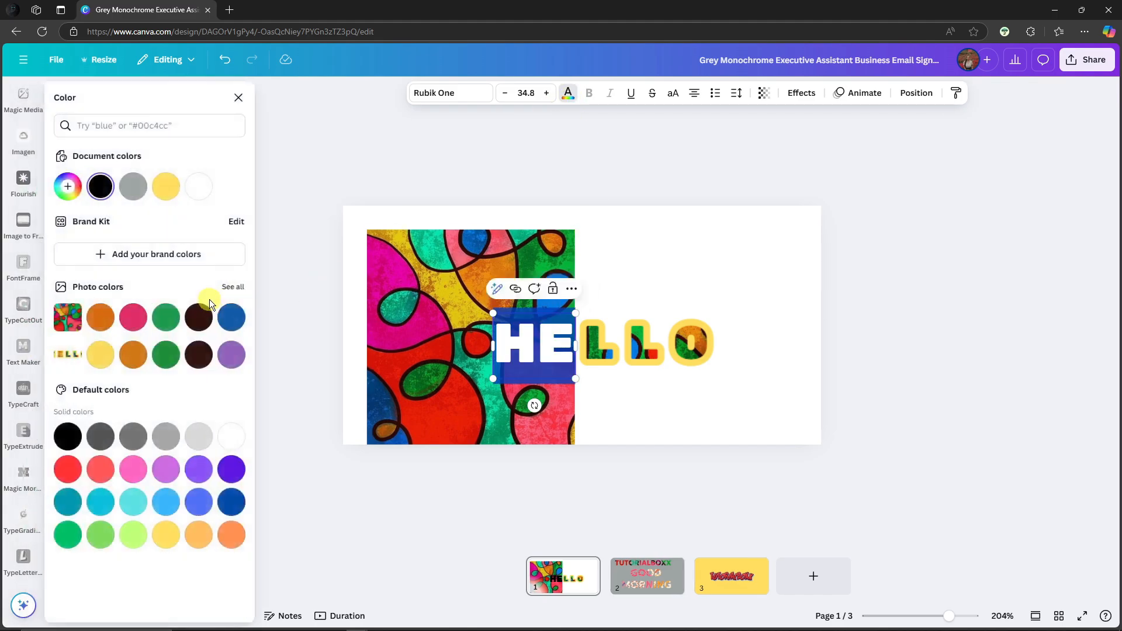
pyautogui.click(101, 357)
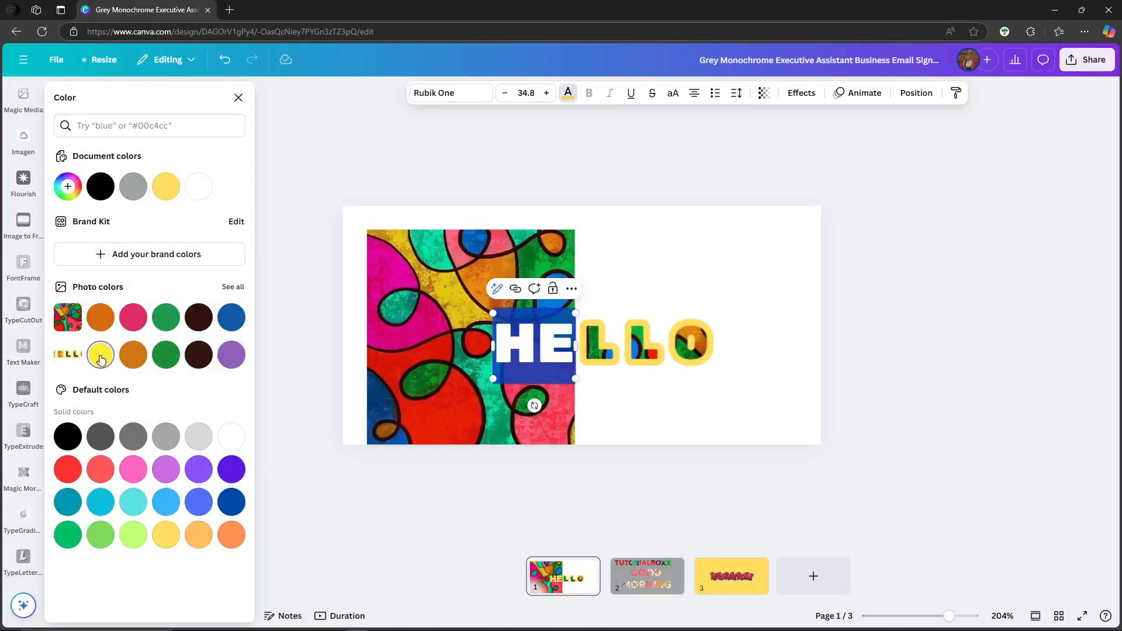
pyautogui.click(330, 407)
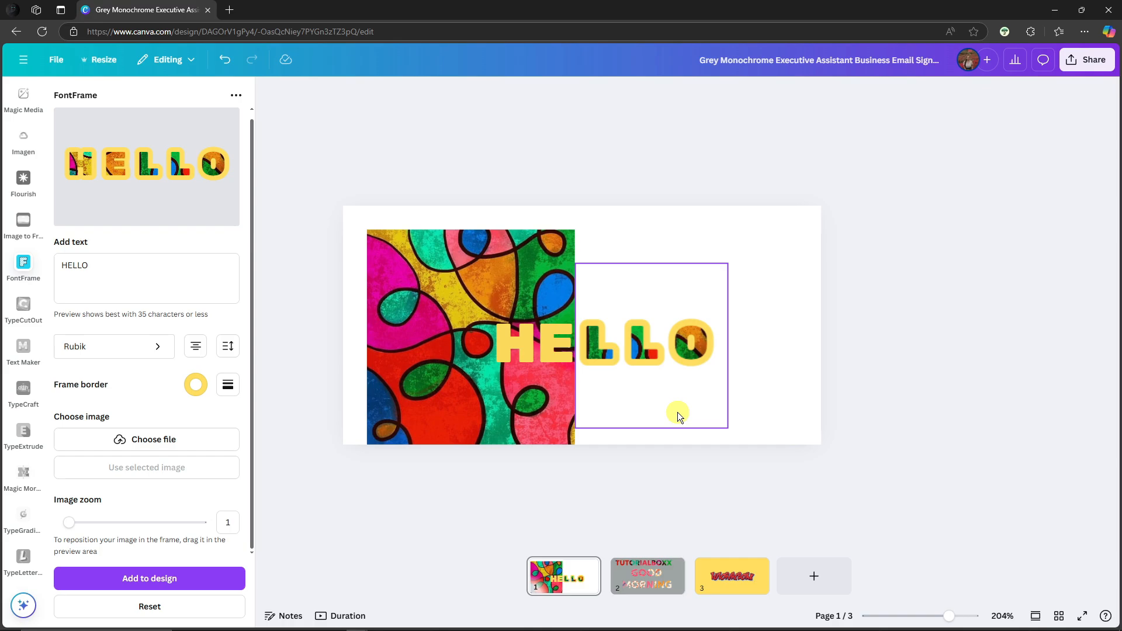
# Inspect how the yellow HE text meets the LLO lettering along the edge of the colorful image
pyautogui.scroll(5, 644, 378)
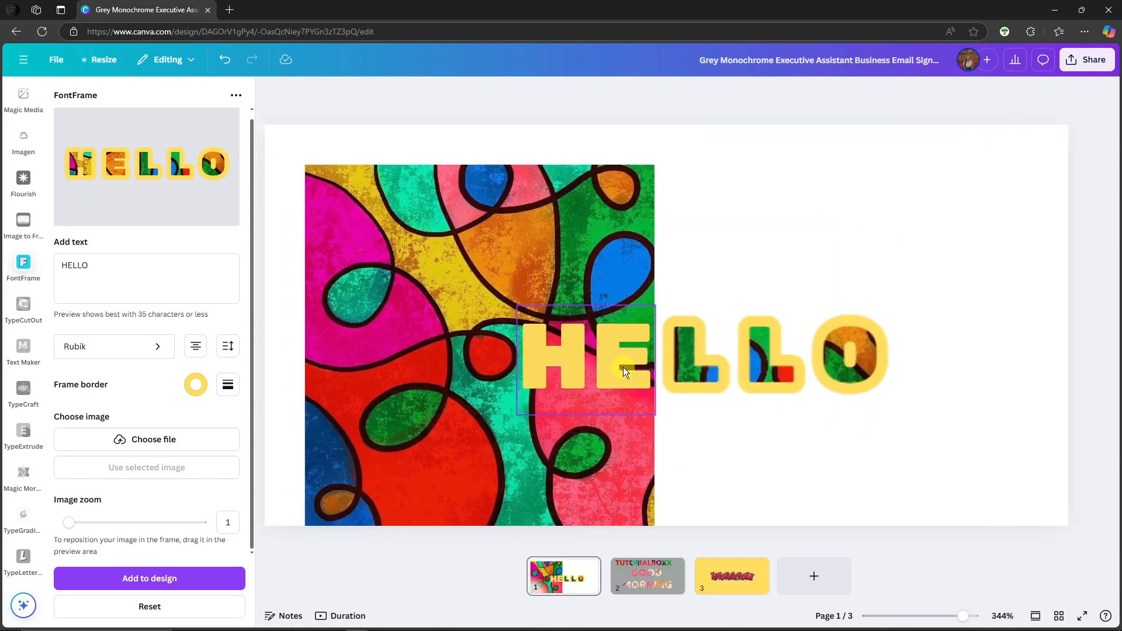
pyautogui.click(627, 364)
pyautogui.click(801, 370)
pyautogui.scroll(-3, 800, 369)
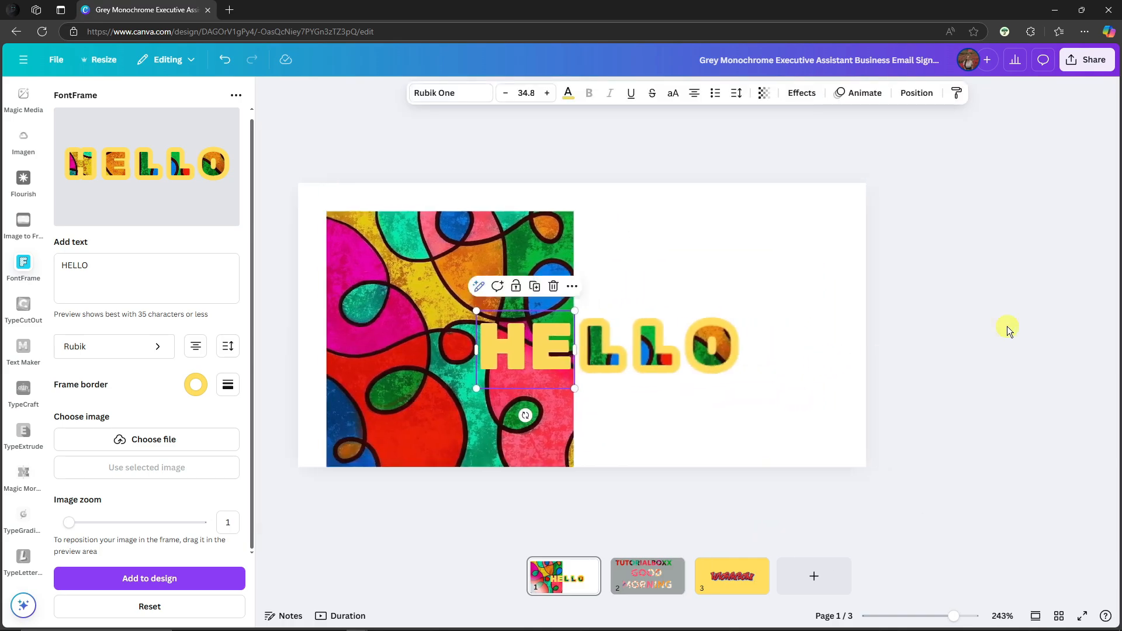
pyautogui.click(1012, 322)
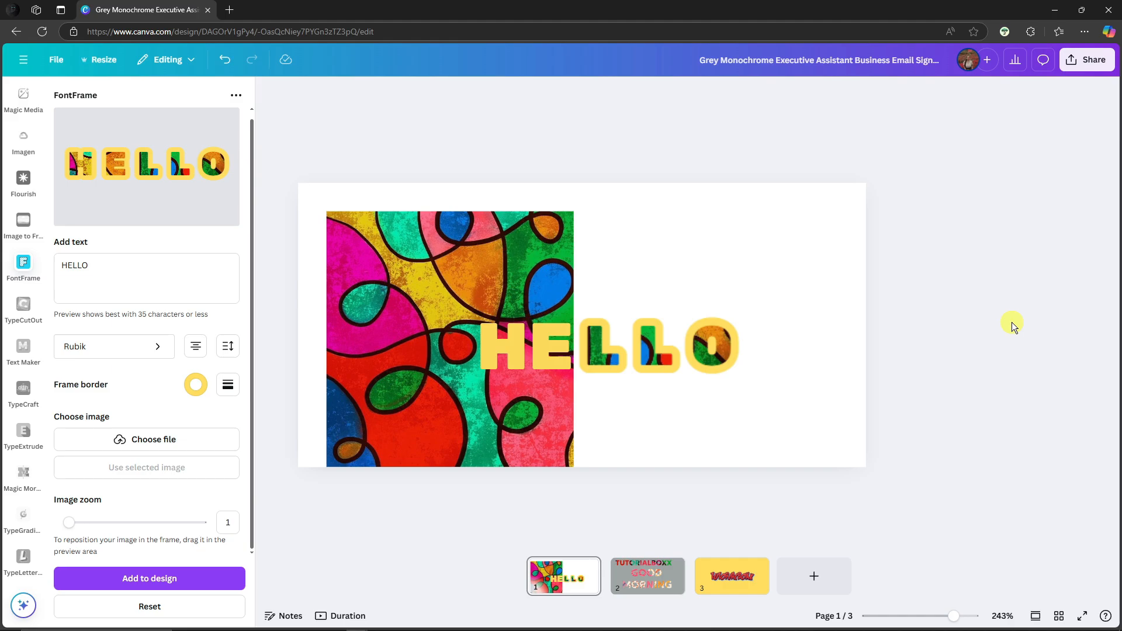
pyautogui.click(508, 297)
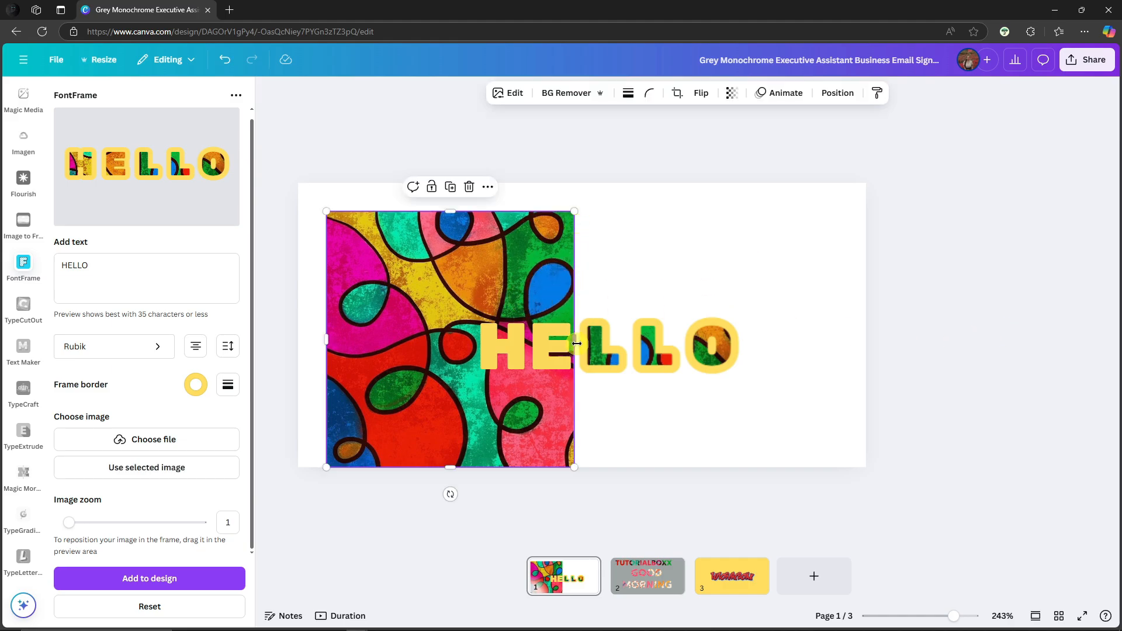
pyautogui.moveTo(575, 340)
pyautogui.mouseDown()
pyautogui.moveTo(760, 364)
pyautogui.moveTo(530, 368)
pyautogui.moveTo(574, 352)
pyautogui.mouseUp()
pyautogui.click(1033, 289)
pyautogui.click(465, 299)
pyautogui.click(1058, 282)
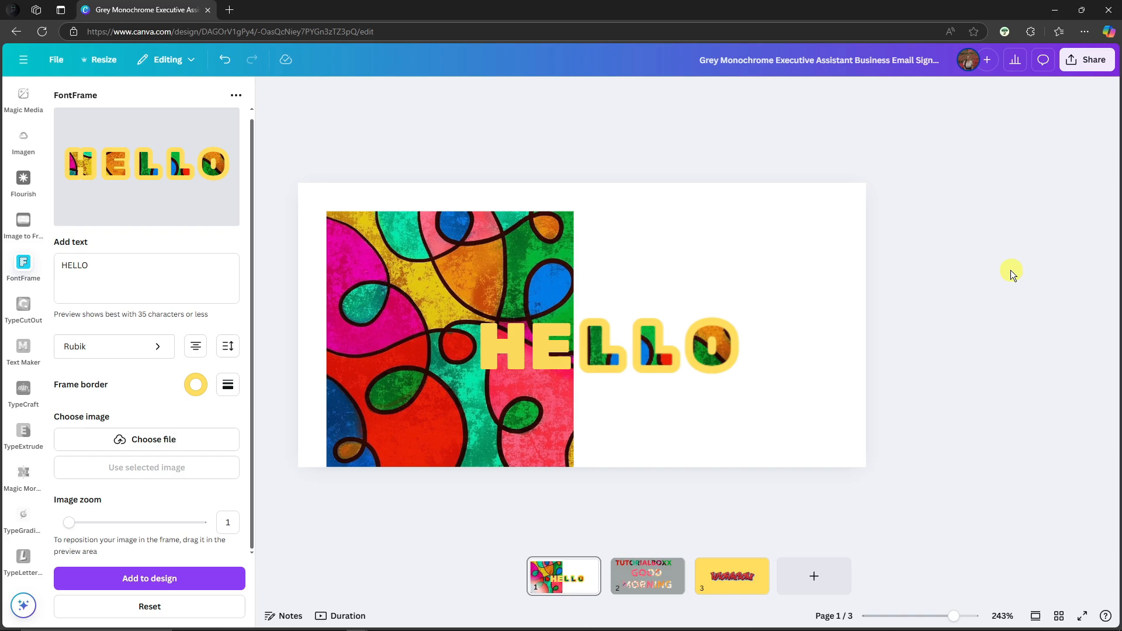
# Reduce the FontFrame border weight to 29 and add the thinner-bordered HELLO to the design
pyautogui.click(230, 388)
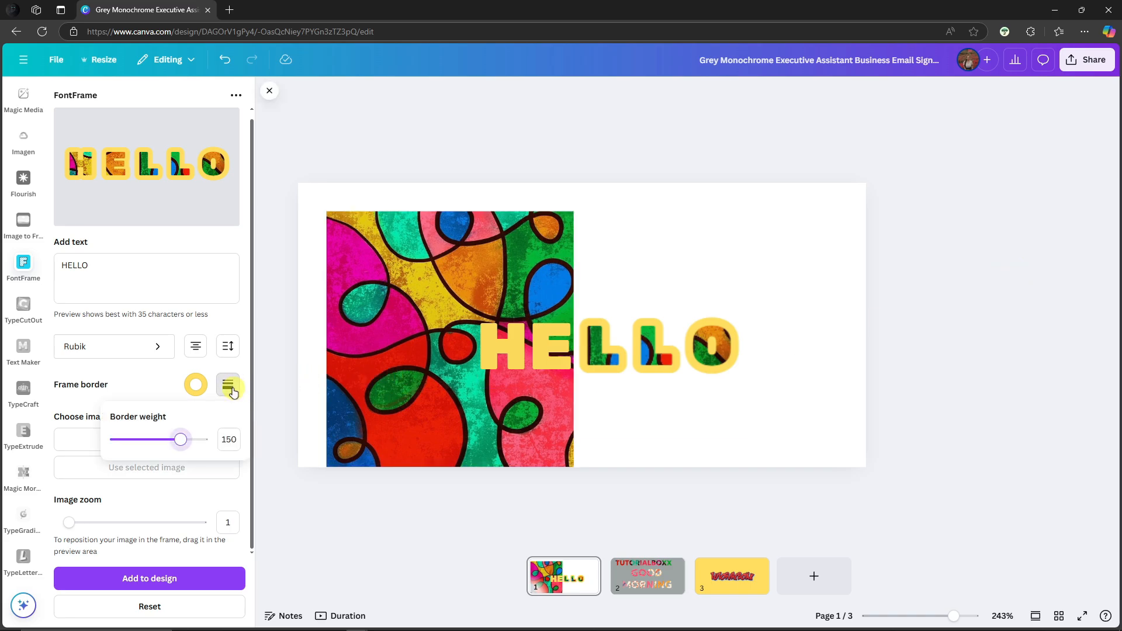
pyautogui.moveTo(181, 447); pyautogui.dragTo(120, 447)
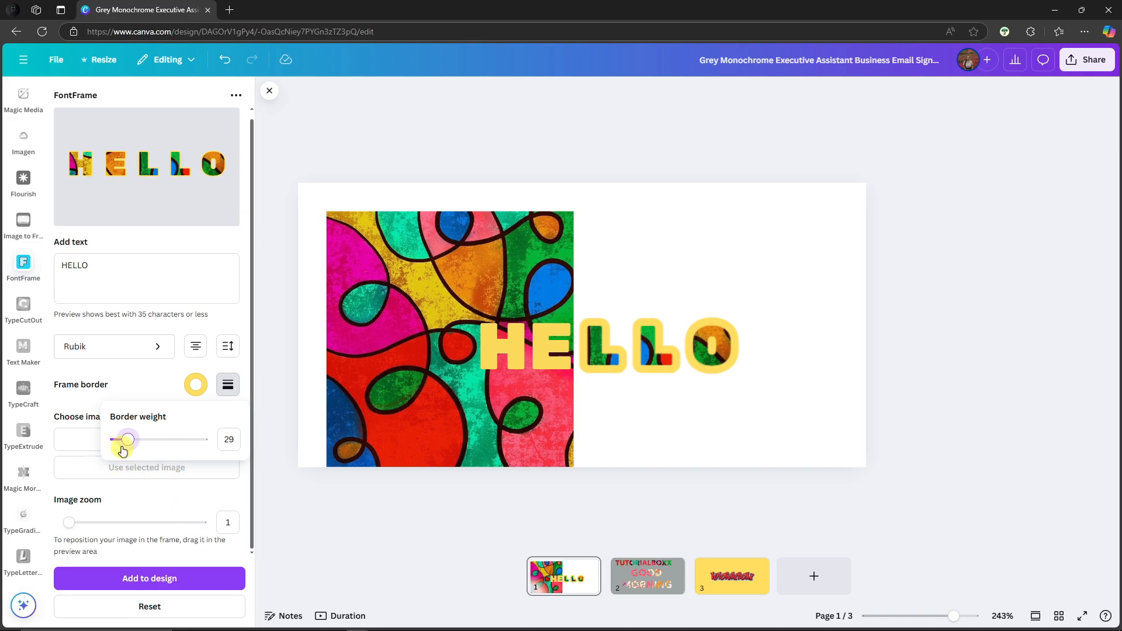
pyautogui.click(152, 577)
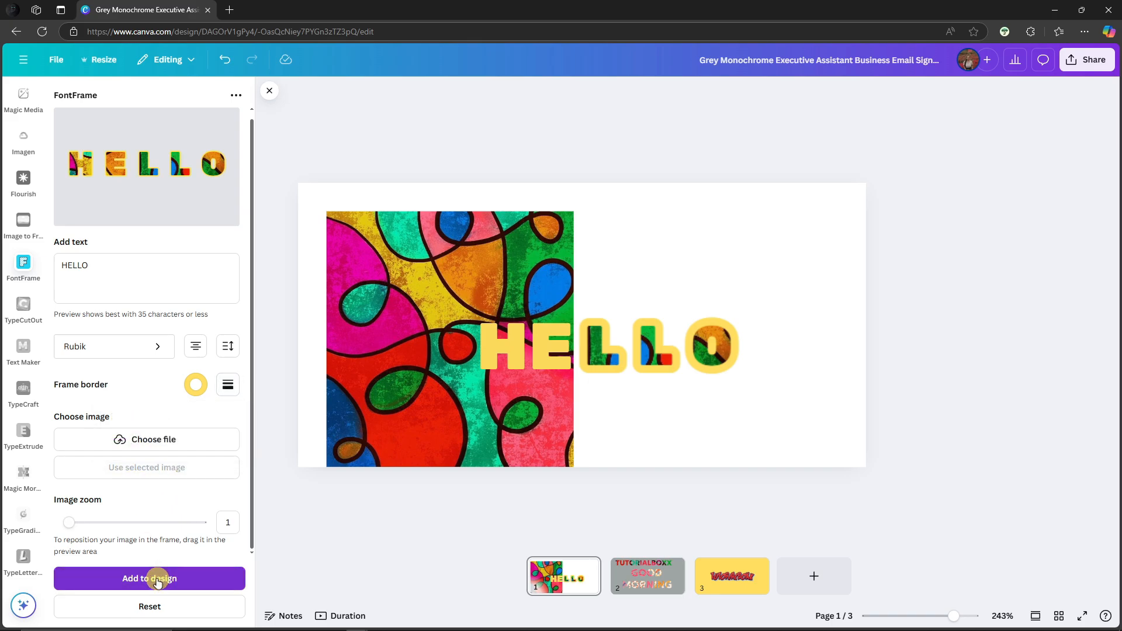
# Enlarge the thin-bordered HELLO graphic and position it in place of the thick-bordered LLO
pyautogui.moveTo(638, 316); pyautogui.dragTo(714, 284)
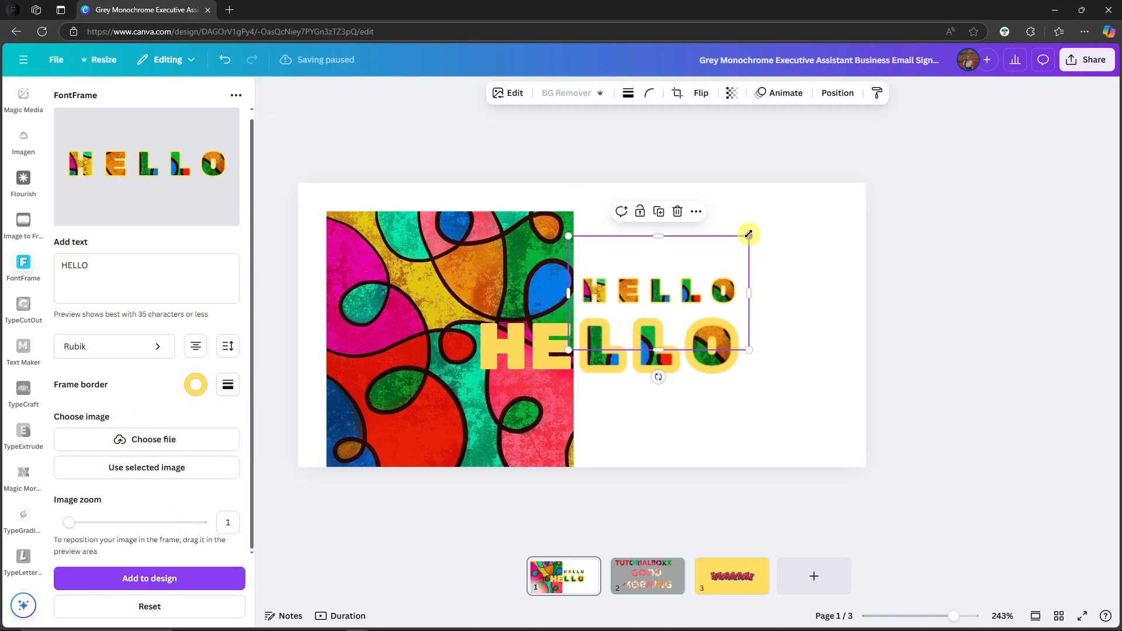
pyautogui.moveTo(748, 234); pyautogui.dragTo(892, 145)
pyautogui.moveTo(727, 279); pyautogui.dragTo(761, 354)
pyautogui.moveTo(549, 249); pyautogui.dragTo(537, 240)
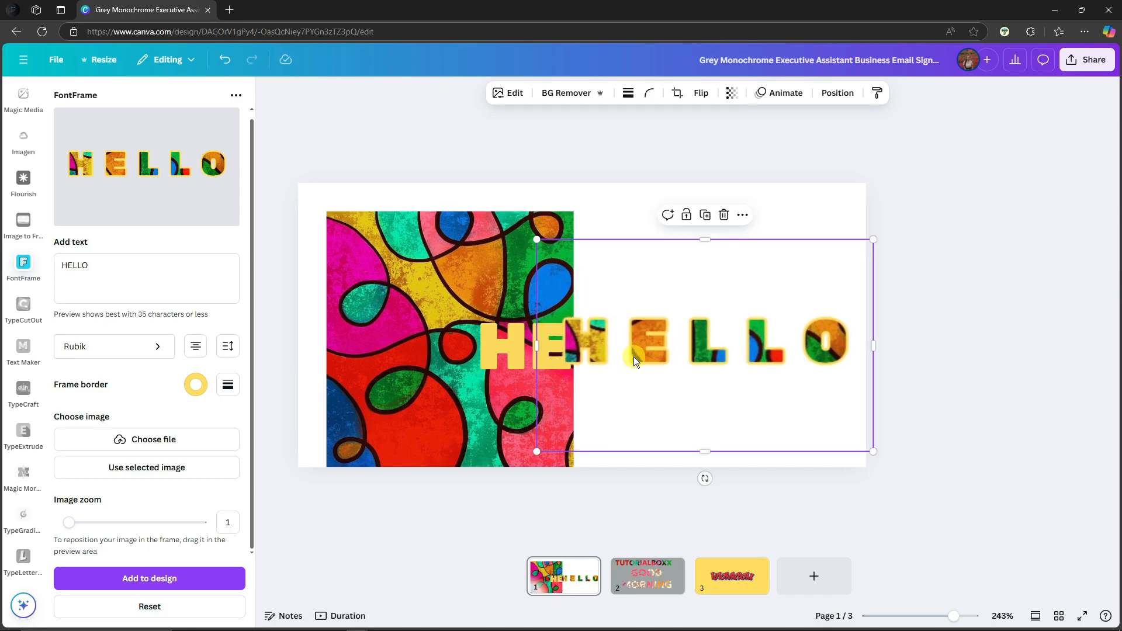
pyautogui.moveTo(634, 357); pyautogui.dragTo(648, 361)
# Crop the new graphic from its left edge to LLO, place it directly after HE and enlarge it slightly
pyautogui.moveTo(552, 374); pyautogui.dragTo(693, 387)
pyautogui.moveTo(742, 357); pyautogui.dragTo(618, 363)
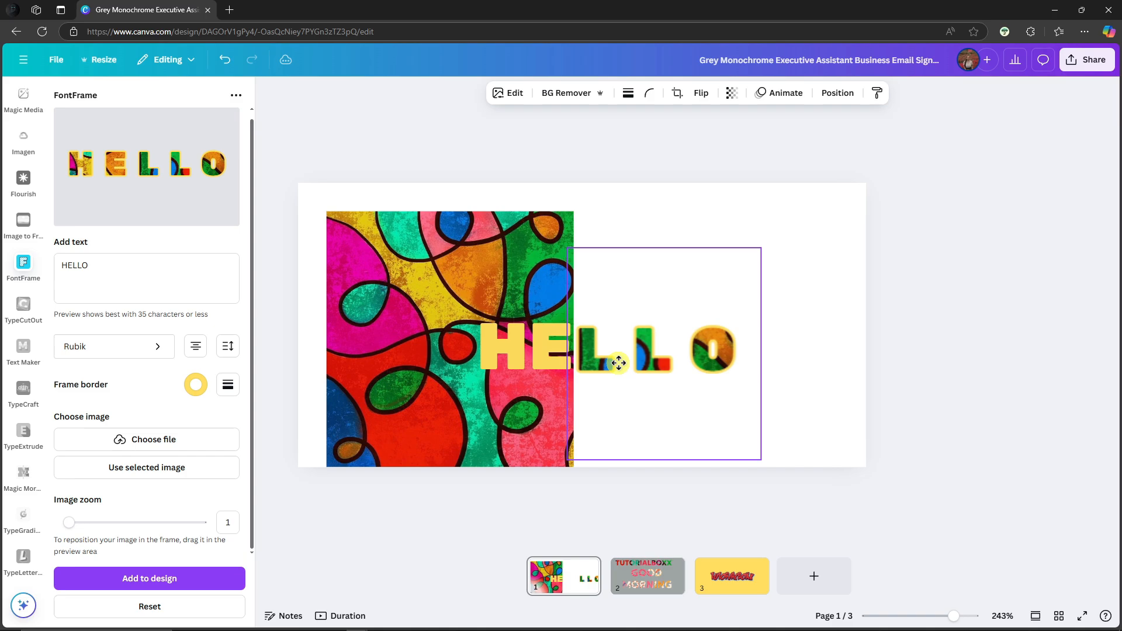
pyautogui.moveTo(761, 459); pyautogui.dragTo(771, 460)
pyautogui.click(1039, 339)
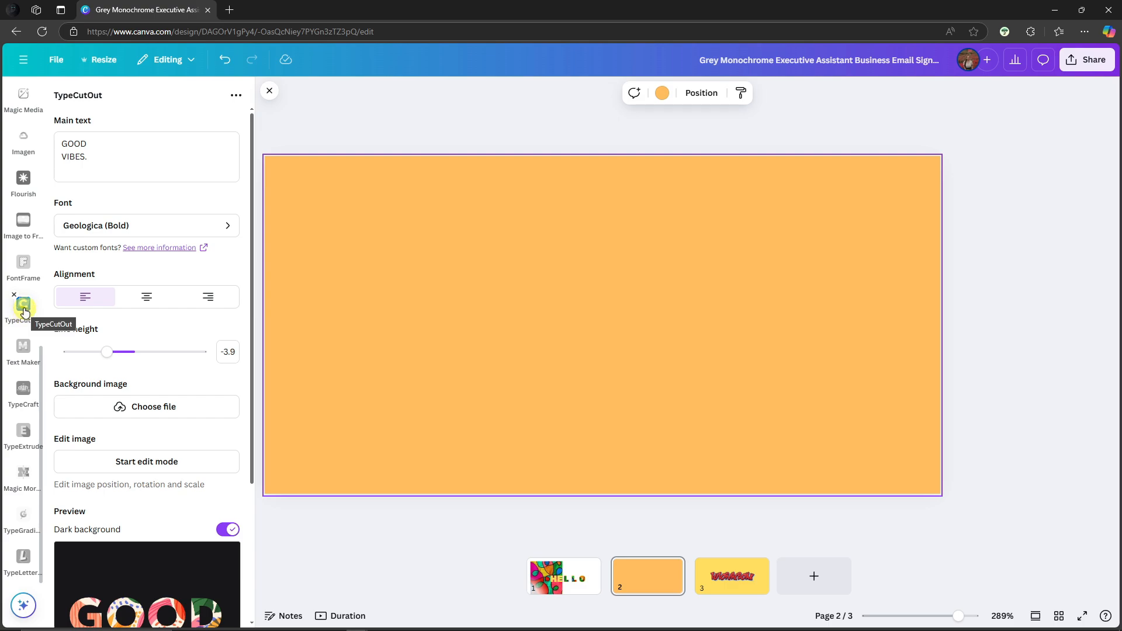
# Search the apps for "typecutout" and open the TypeCutOut app
pyautogui.scroll(8, 24, 310)
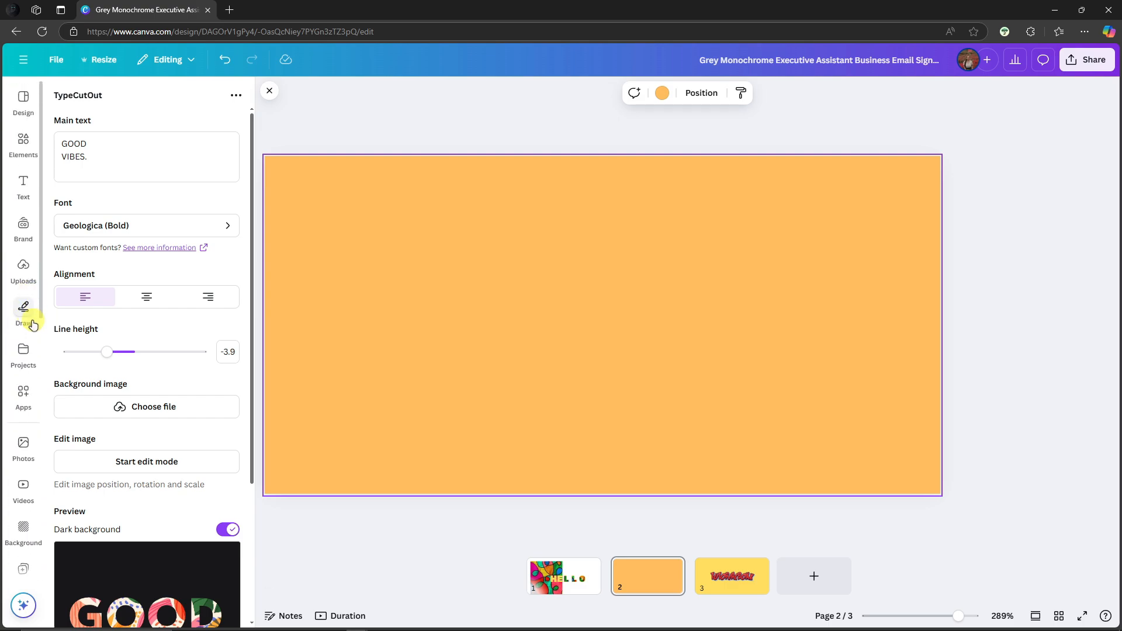
pyautogui.click(26, 400)
pyautogui.click(153, 100)
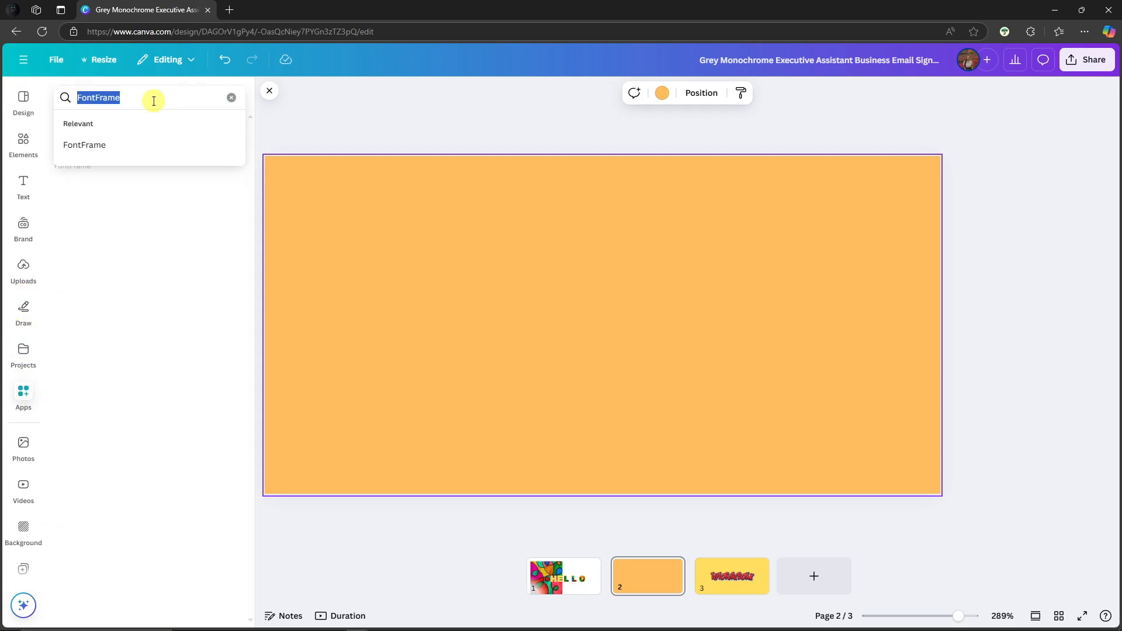
pyautogui.write('typecutc')
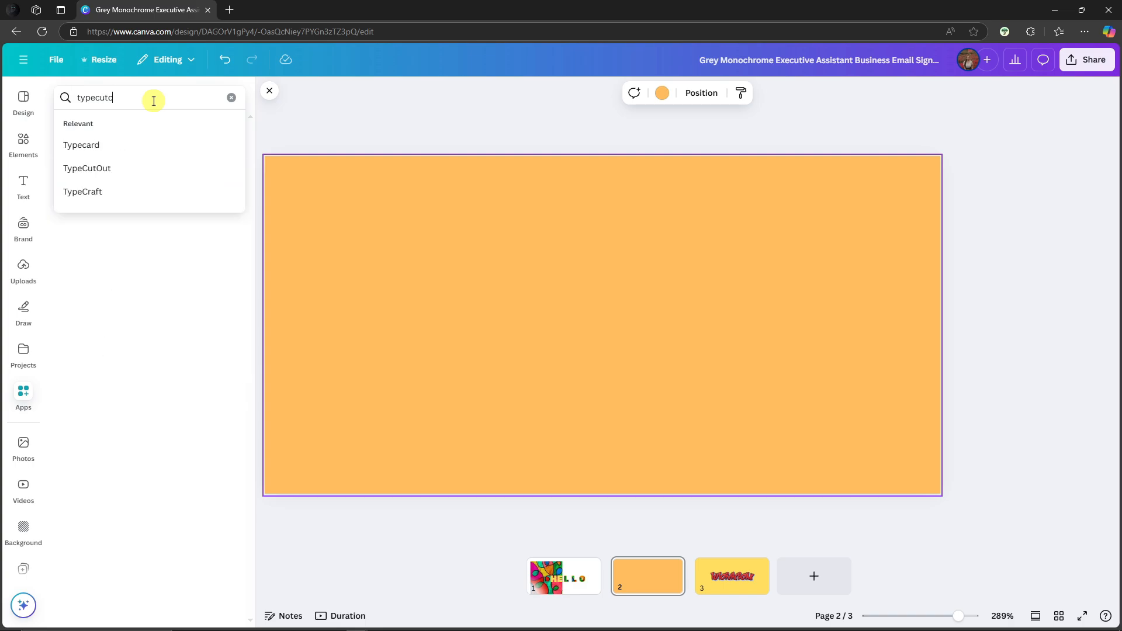
pyautogui.write('out')
pyautogui.press('Return')
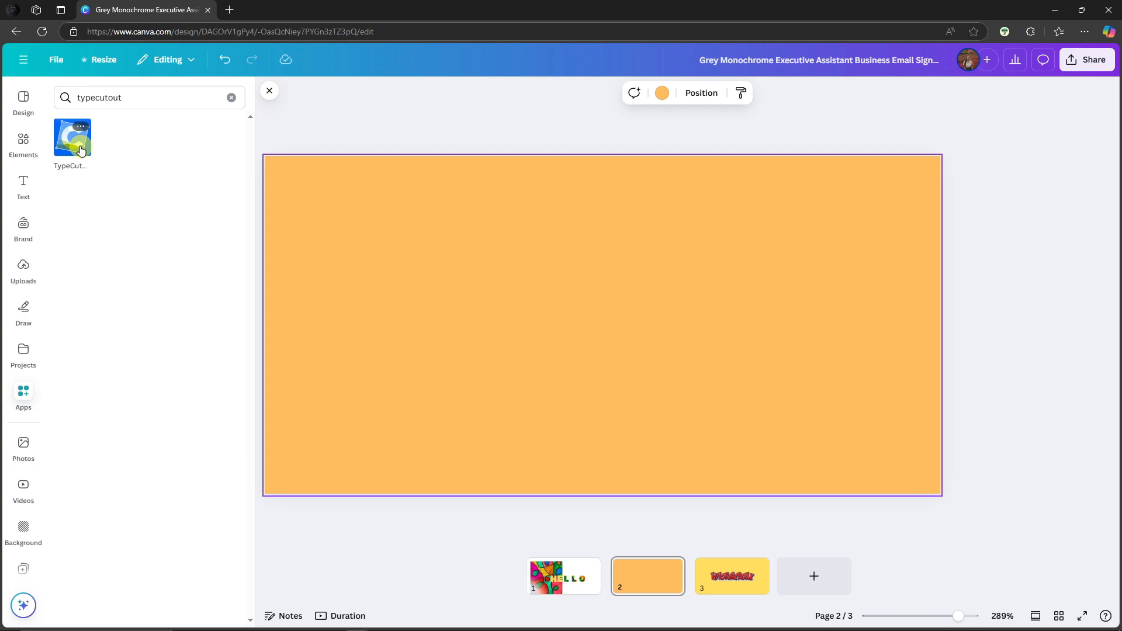
pyautogui.scroll(-5, 22, 263)
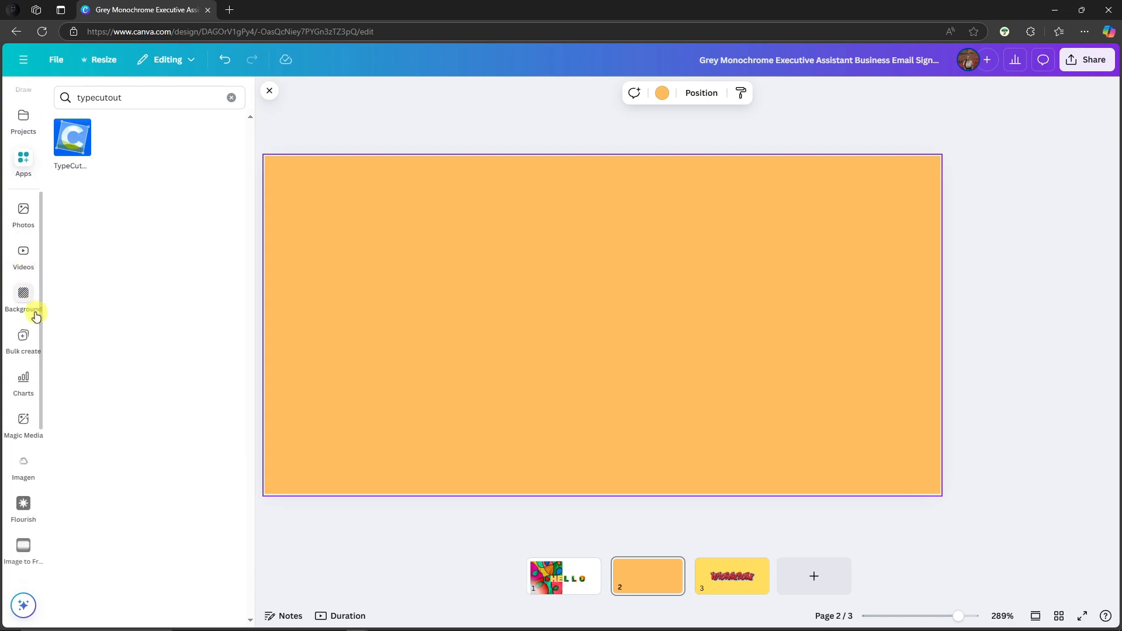
pyautogui.scroll(-3, 32, 330)
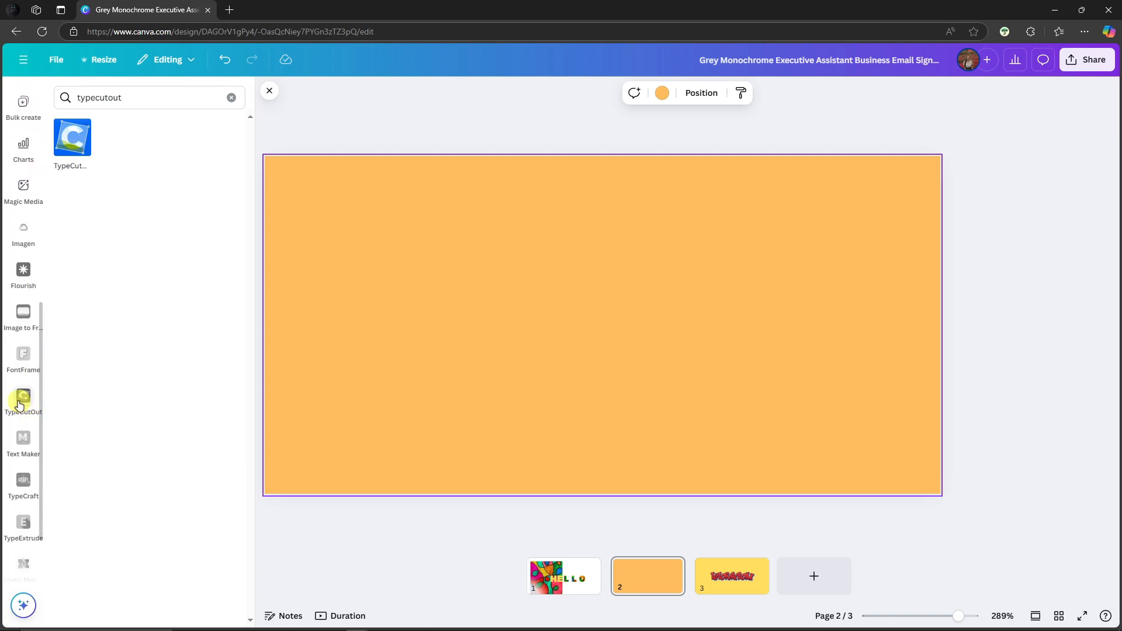
pyautogui.click(21, 400)
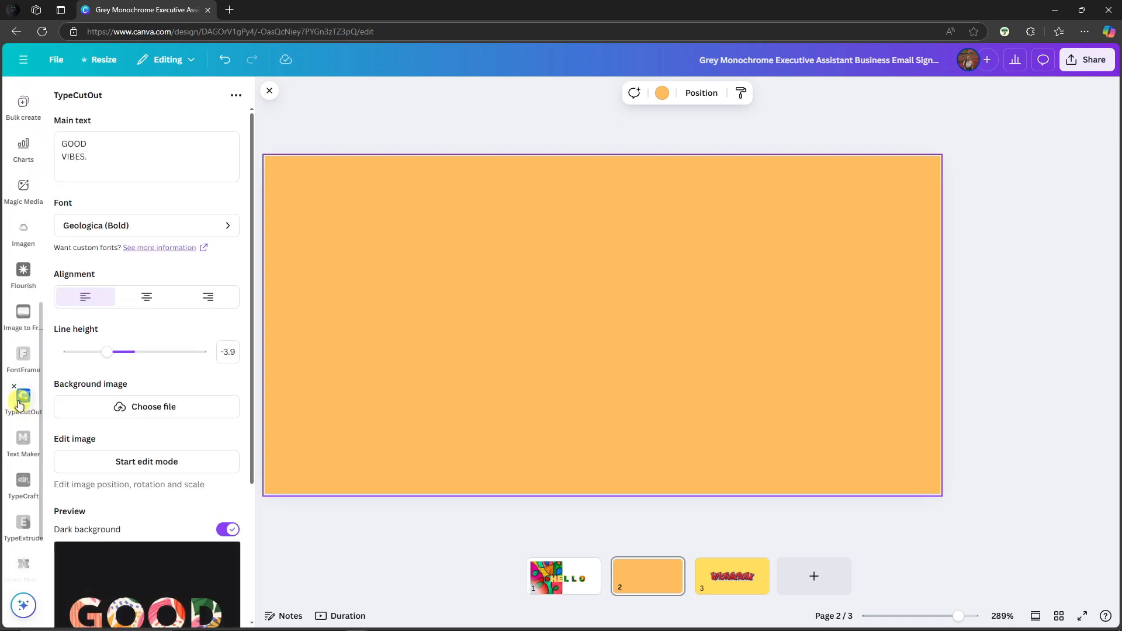
# Switch the TypeCutOut preview's dark background off and back on to compare the lettering
pyautogui.click(114, 172)
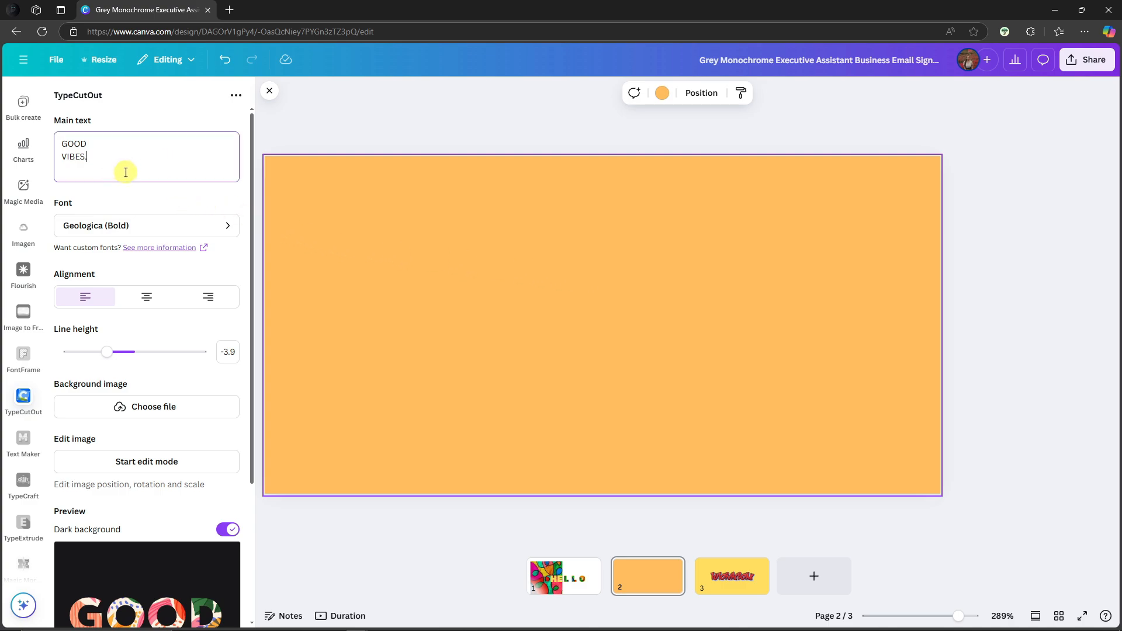
pyautogui.scroll(-4, 178, 353)
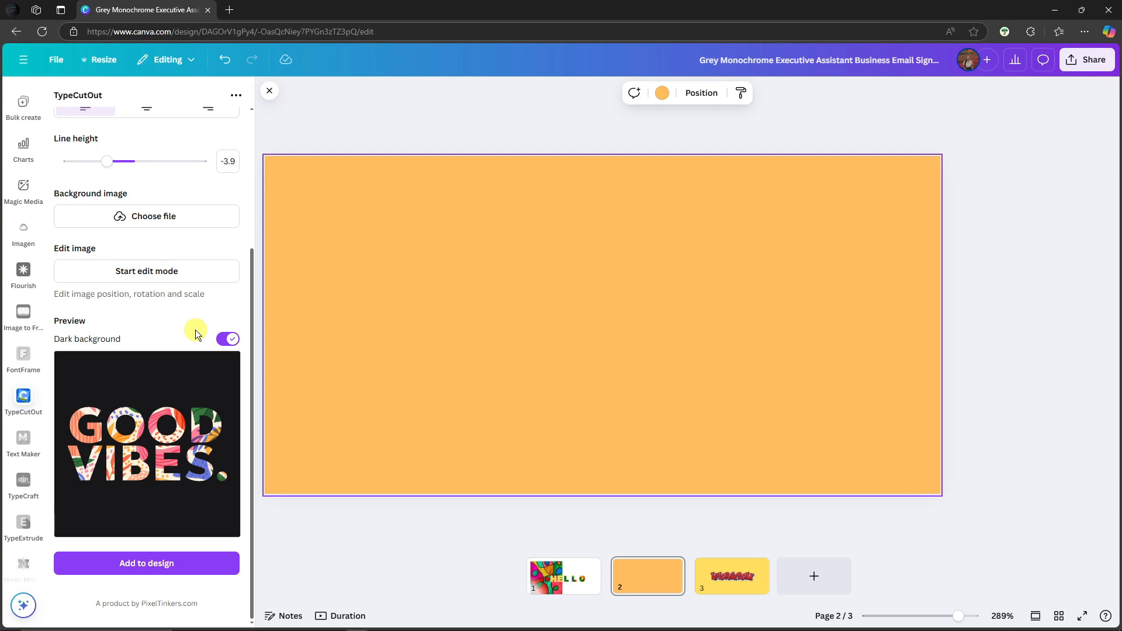
pyautogui.click(227, 339)
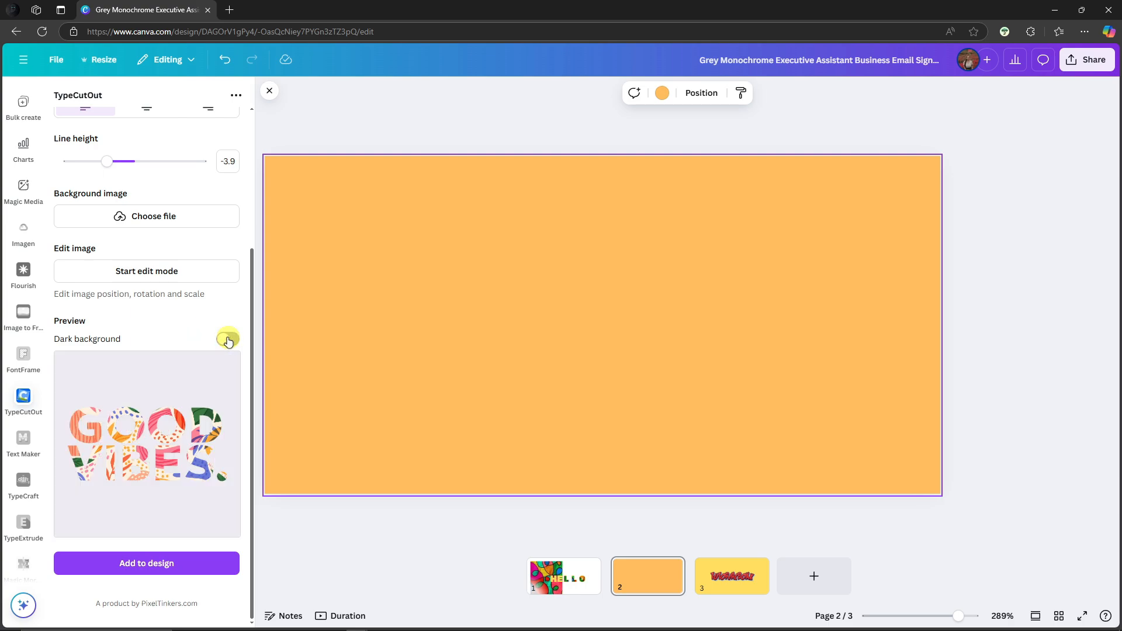
pyautogui.click(227, 339)
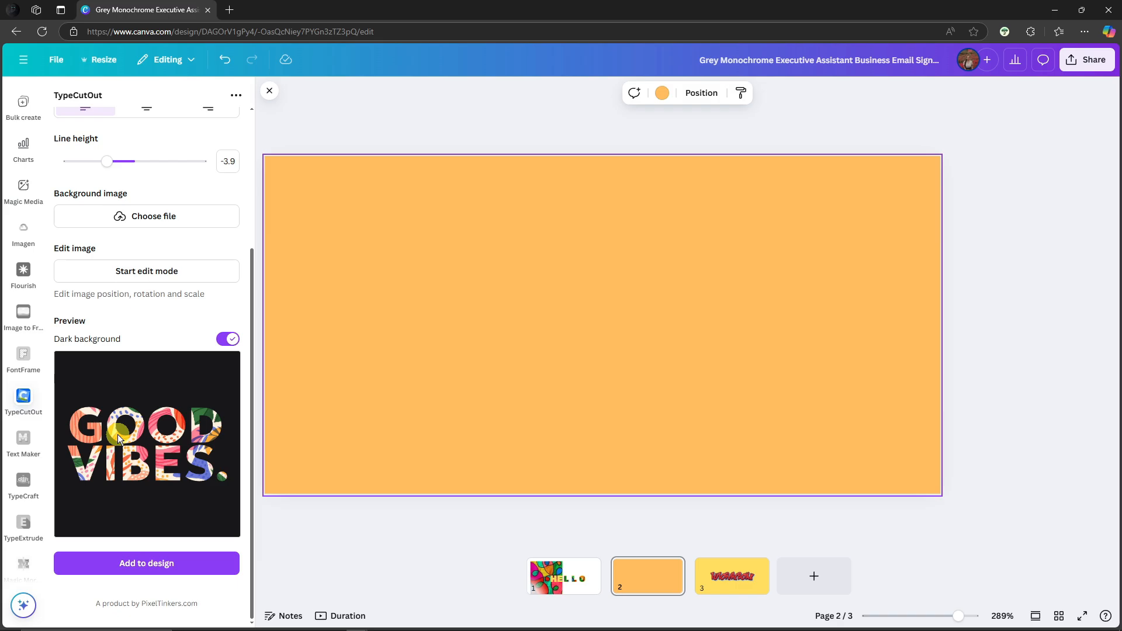
# Replace the TypeCutOut main text with TUTORIAL and BOXX on two lines and check the preview
pyautogui.scroll(3, 128, 423)
pyautogui.click(108, 156)
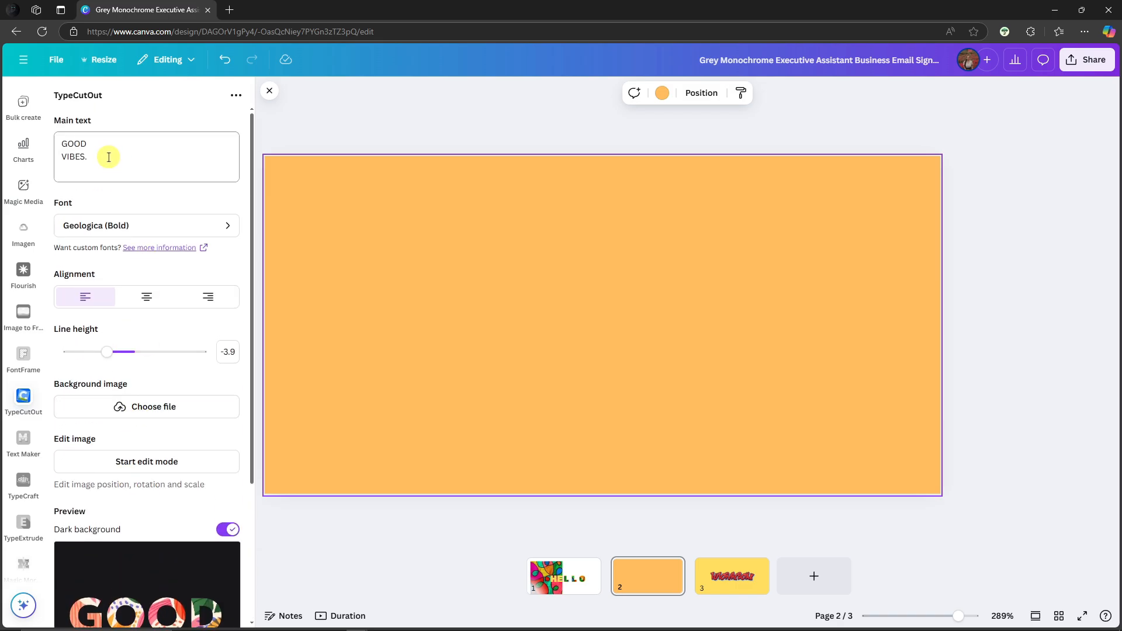
pyautogui.hotkey('ctrl', 'a')
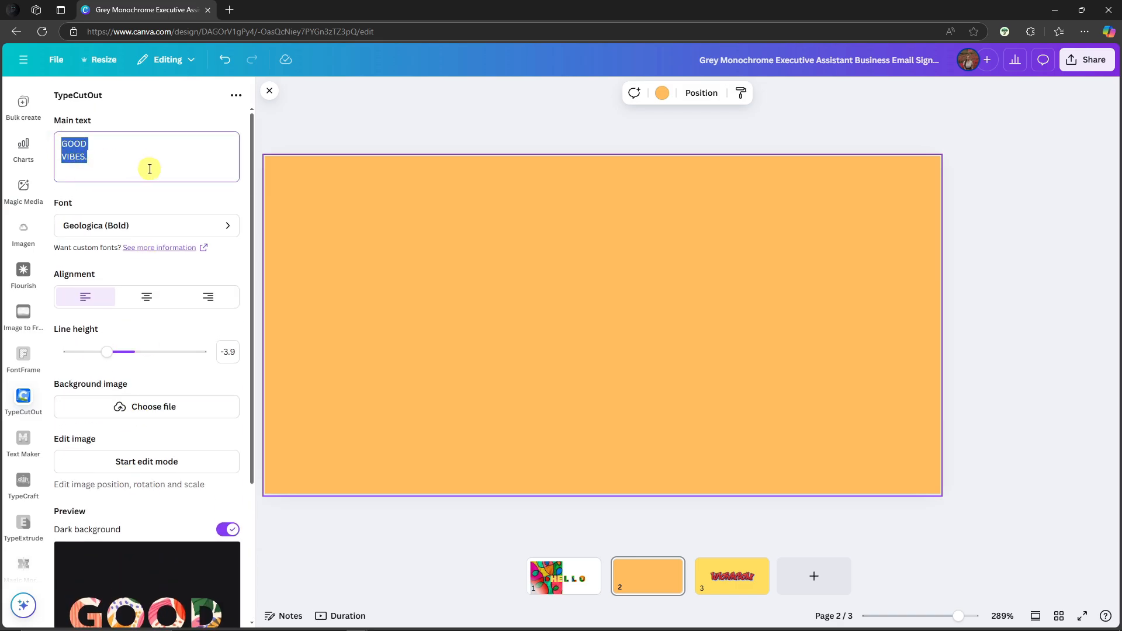
pyautogui.write('TUTORIAL')
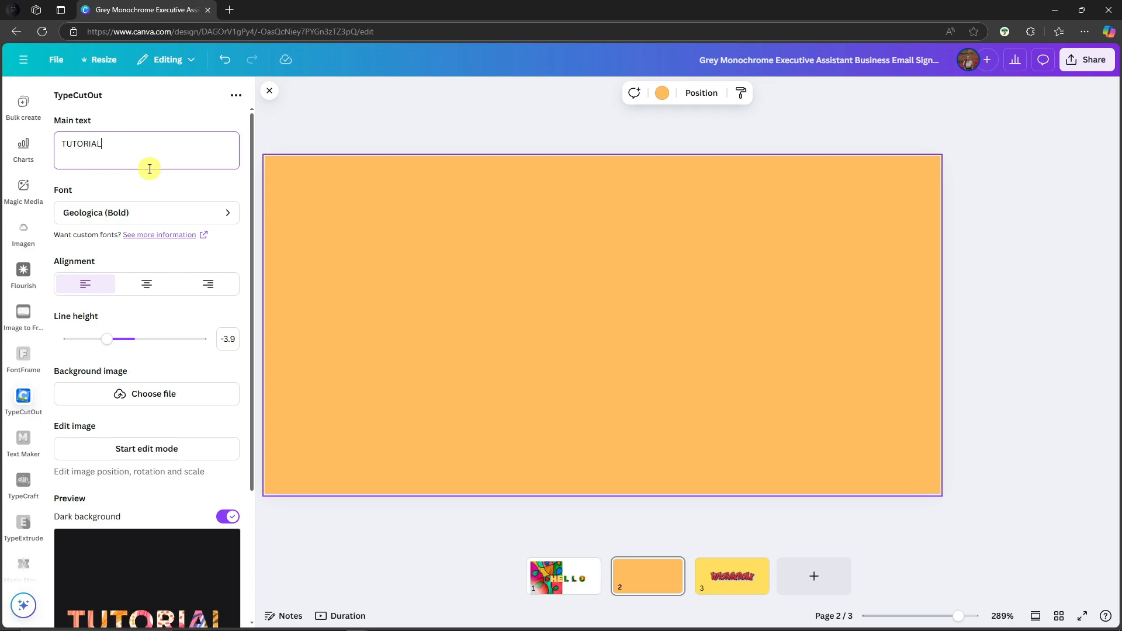
pyautogui.press('Return')
pyautogui.write('BOXX')
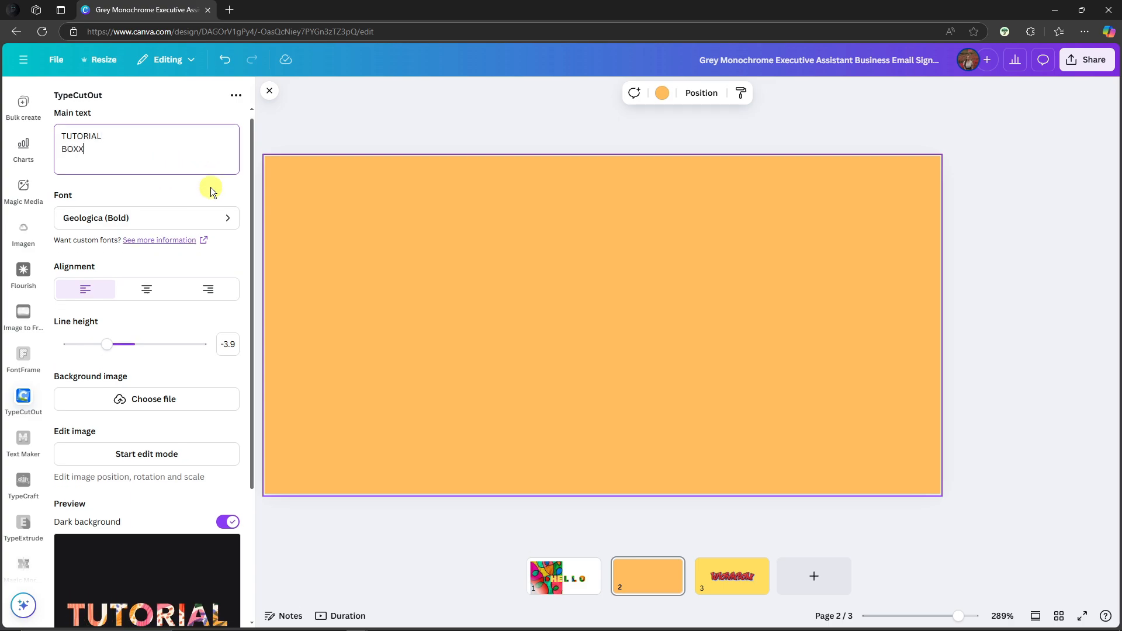
pyautogui.scroll(-3, 145, 413)
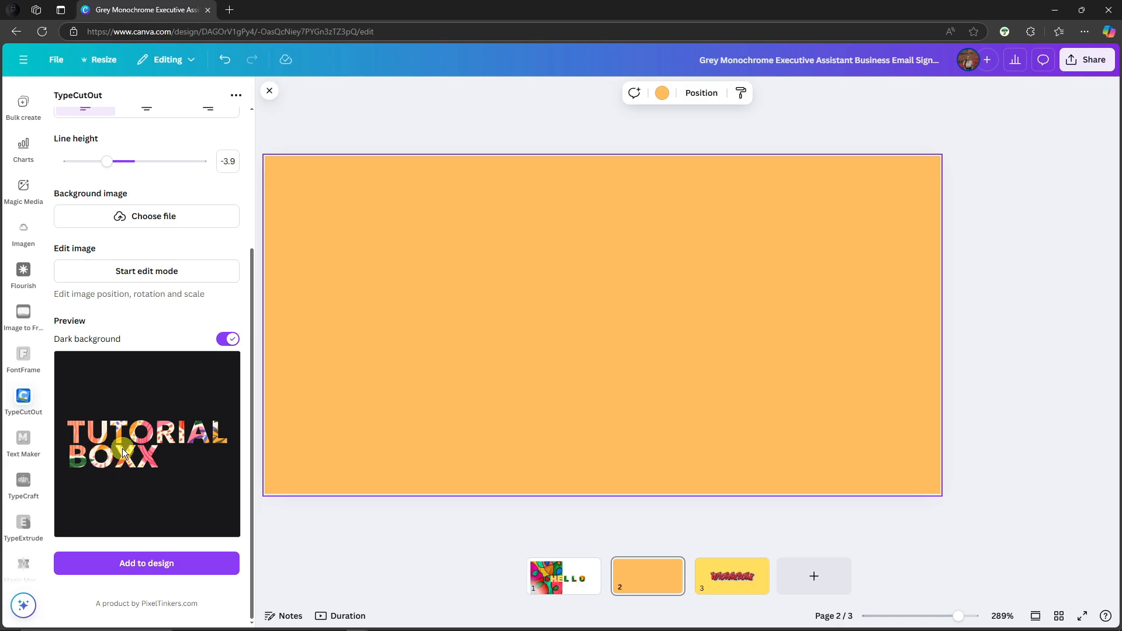
# Change the lettering font to Rubik Mono One and check the preview
pyautogui.scroll(3, 123, 449)
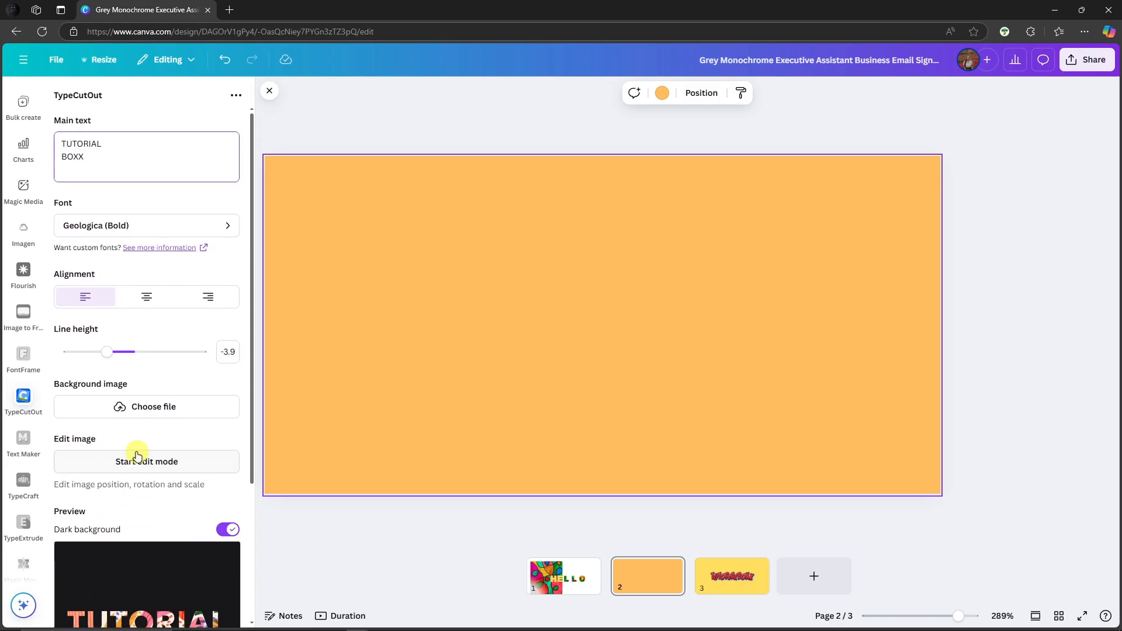
pyautogui.click(188, 227)
pyautogui.click(110, 149)
pyautogui.write('r')
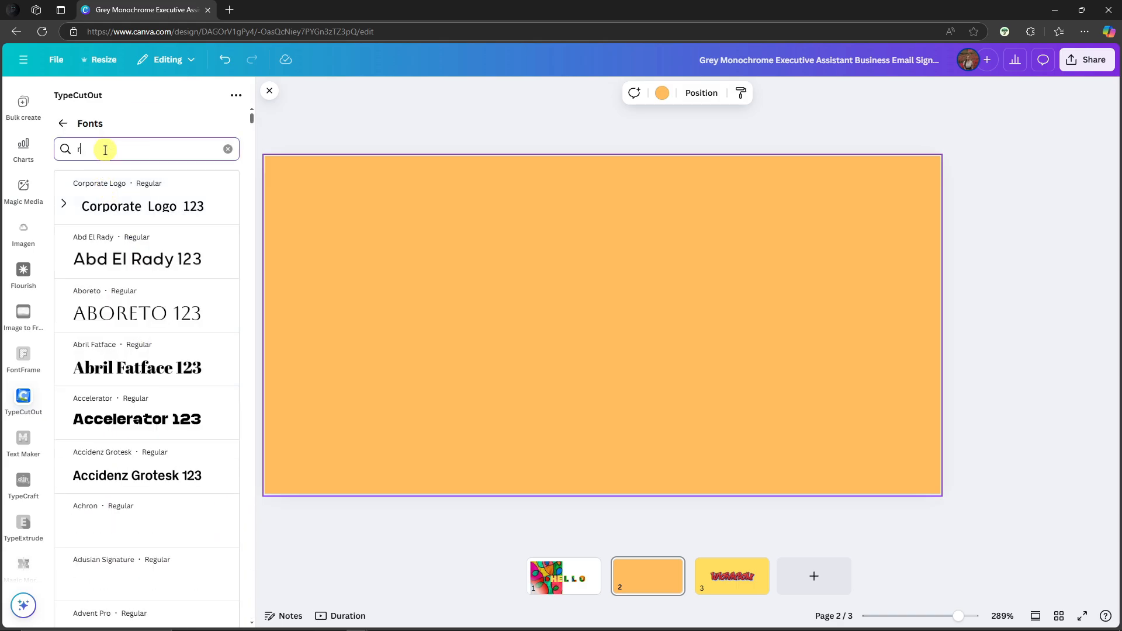
pyautogui.write('ubik')
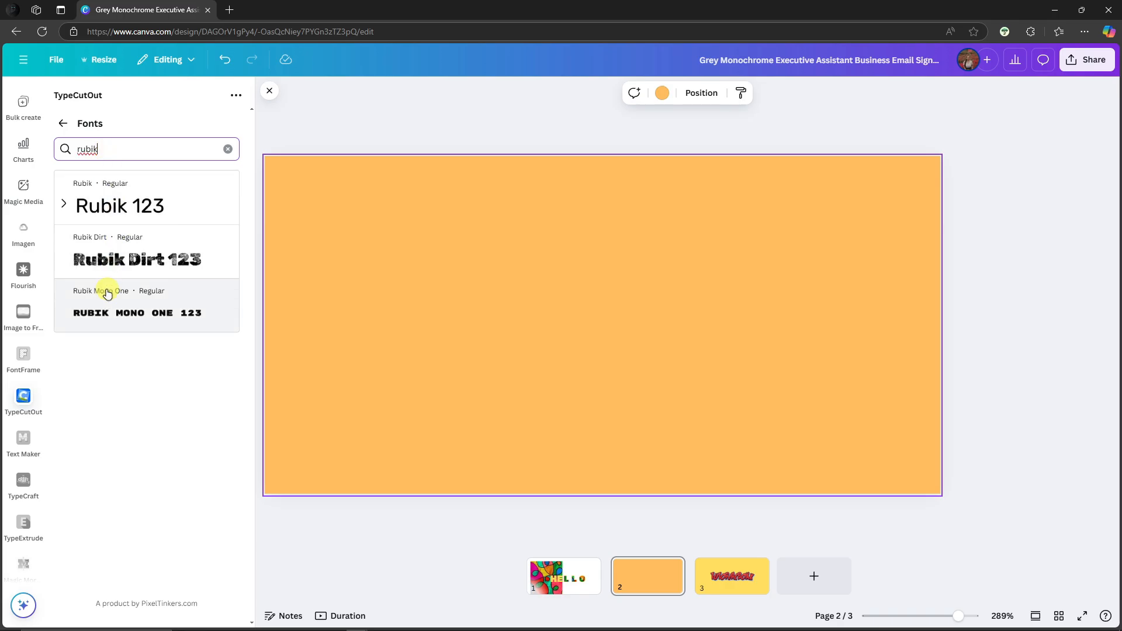
pyautogui.click(122, 316)
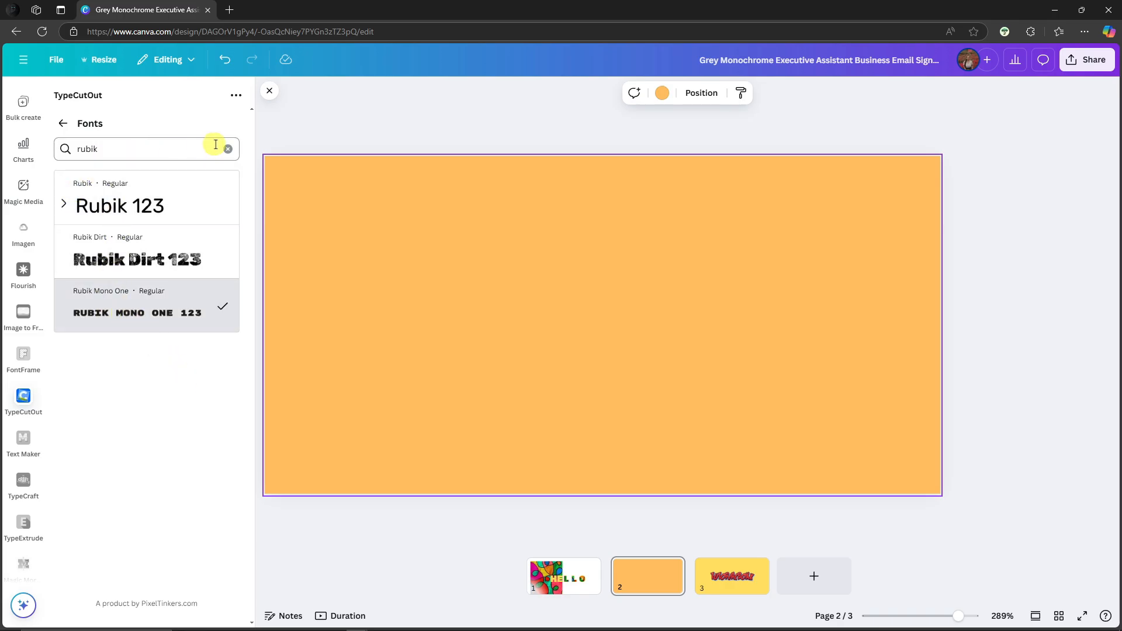
pyautogui.click(62, 123)
pyautogui.scroll(-4, 200, 276)
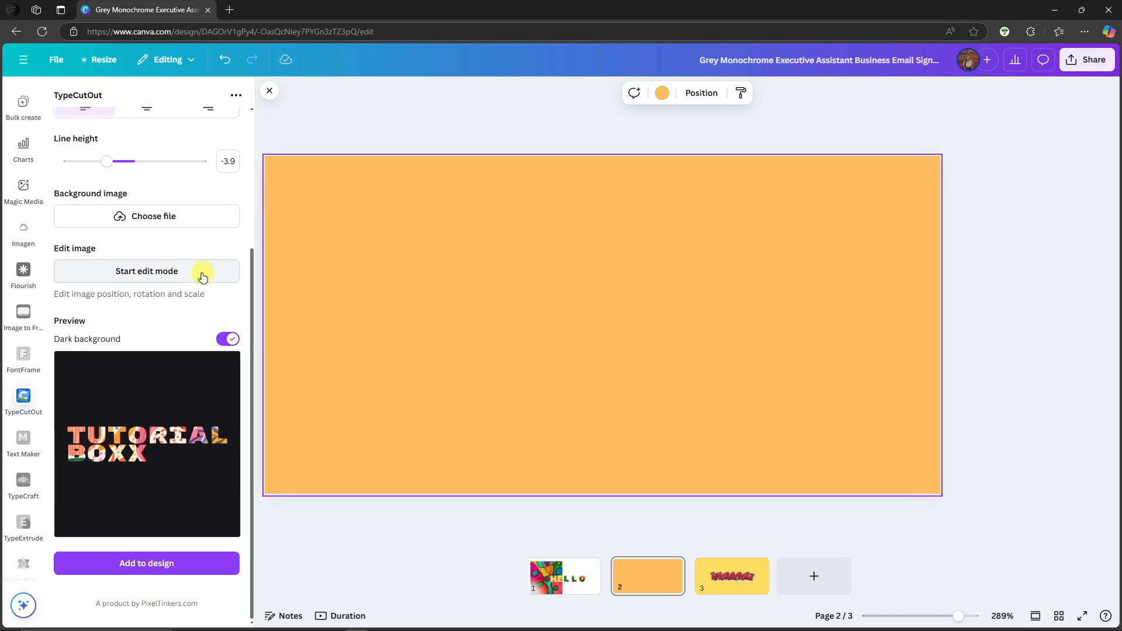
# Try the alignment options, keep the lettering centred, and set the line height to -0.7
pyautogui.scroll(4, 158, 453)
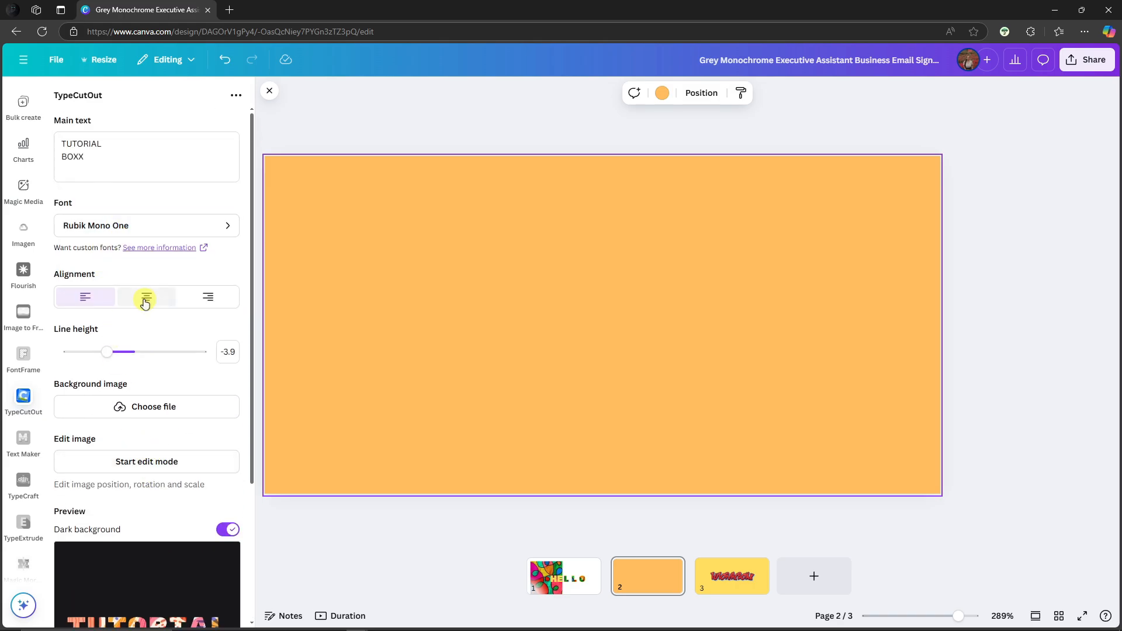
pyautogui.scroll(-4, 145, 298)
pyautogui.click(147, 112)
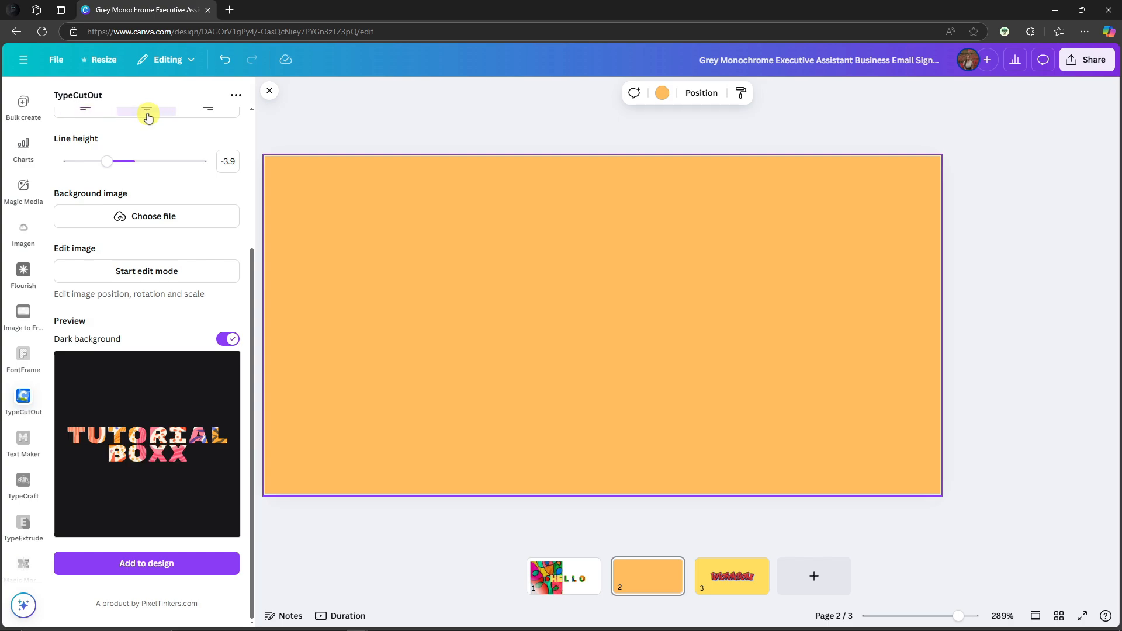
pyautogui.click(209, 113)
pyautogui.click(147, 113)
pyautogui.scroll(2, 119, 242)
pyautogui.scroll(-2, 157, 251)
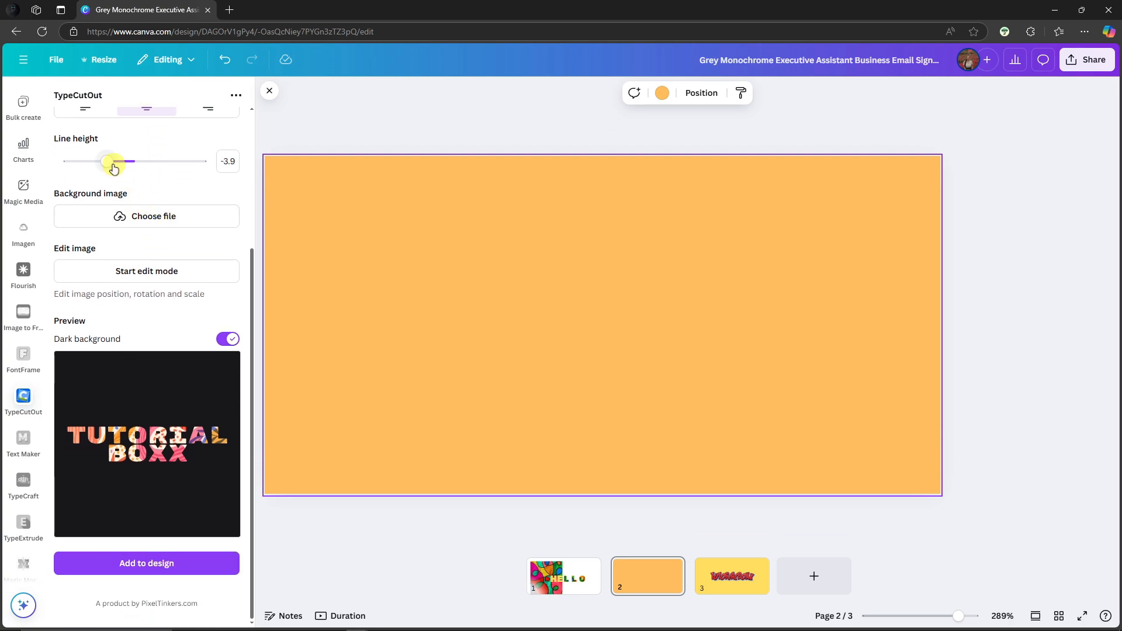
pyautogui.moveTo(114, 169)
pyautogui.mouseDown()
pyautogui.moveTo(170, 170)
pyautogui.moveTo(129, 176)
pyautogui.mouseUp()
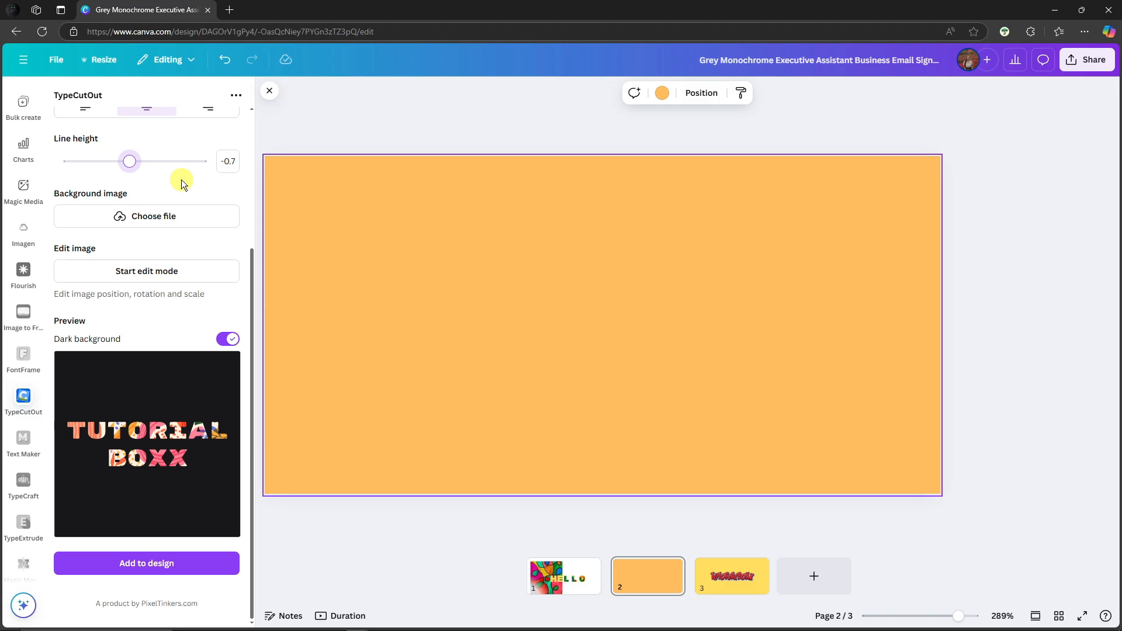
# Load the misty mountain photo from the Downloads folder as the lettering's background image
pyautogui.click(173, 215)
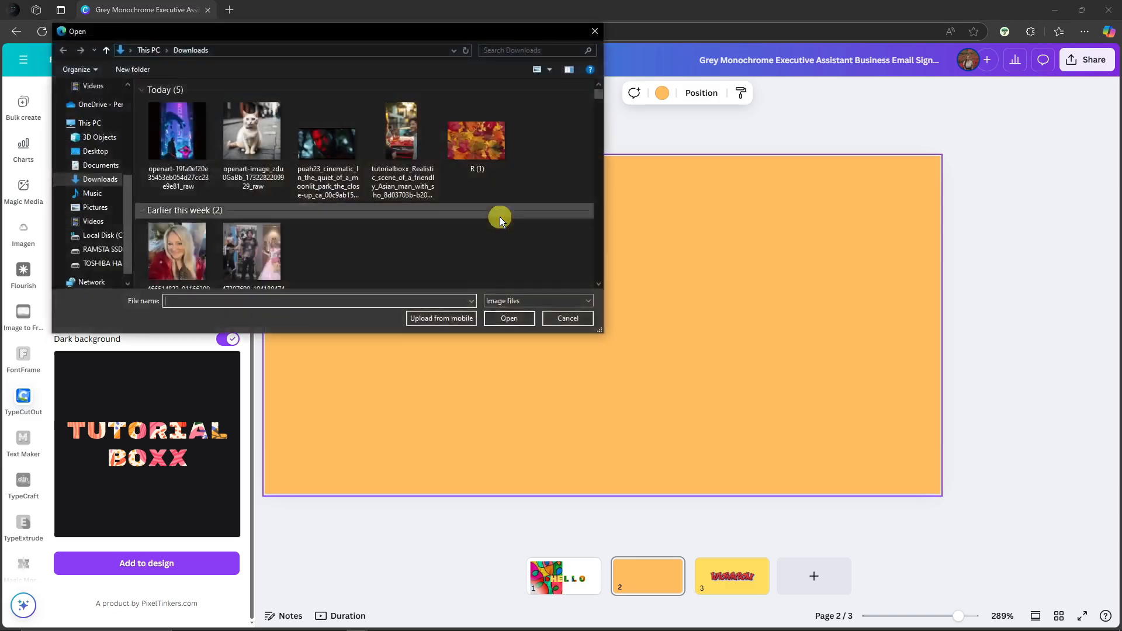
pyautogui.scroll(3, 117, 169)
pyautogui.scroll(-5, 420, 182)
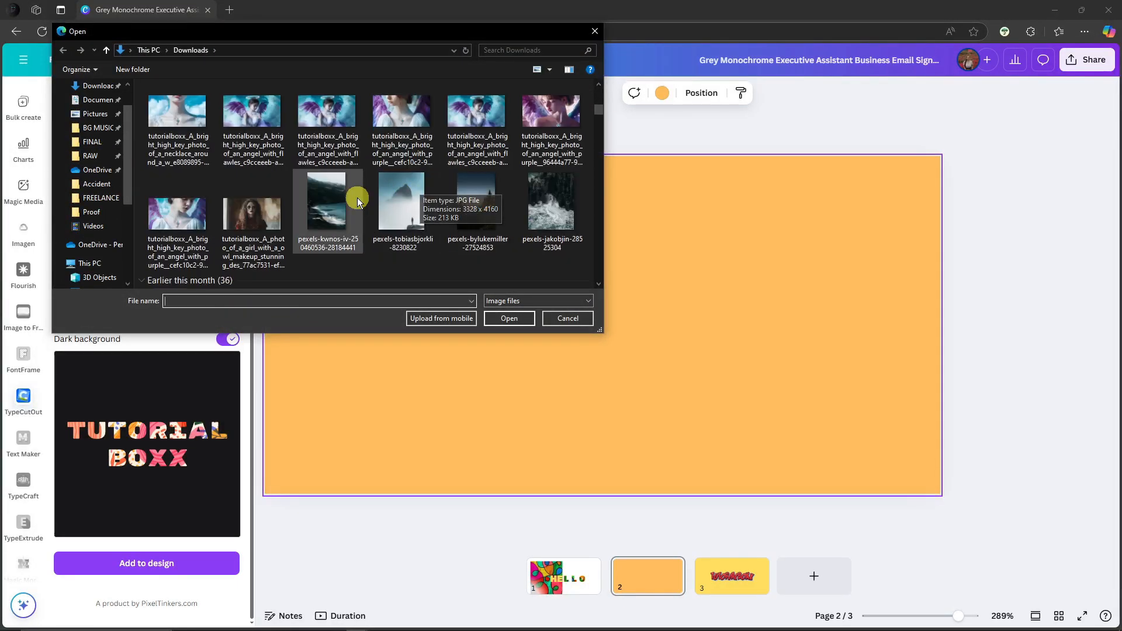
pyautogui.doubleClick(387, 198)
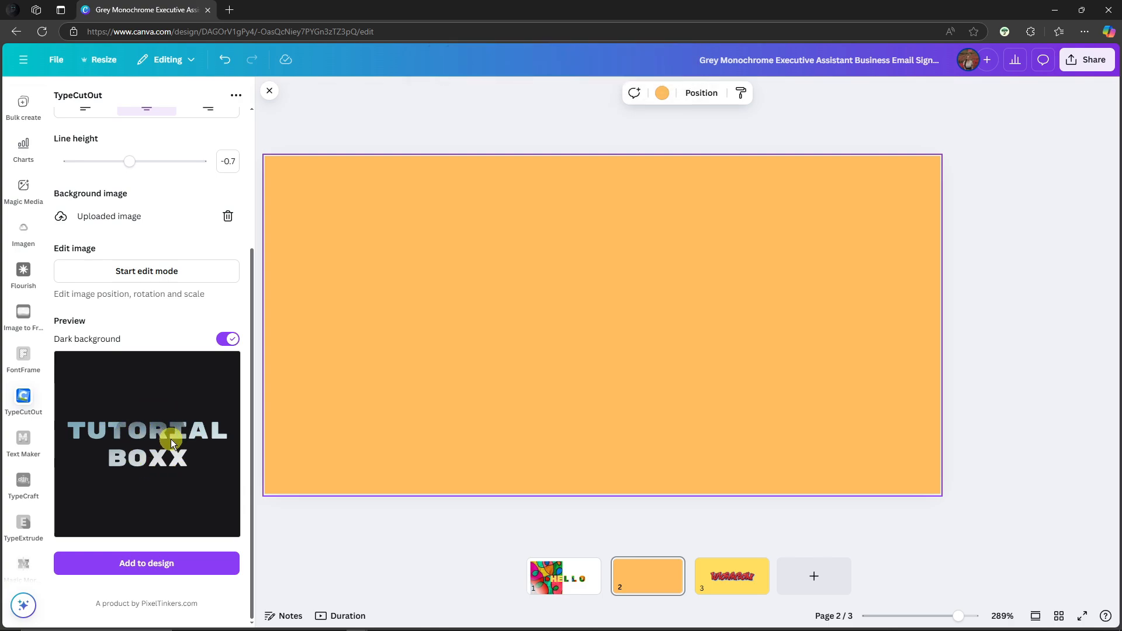
# Remove the uploaded background image and load woman-6805813_1280 from the Desktop folder instead
pyautogui.click(227, 220)
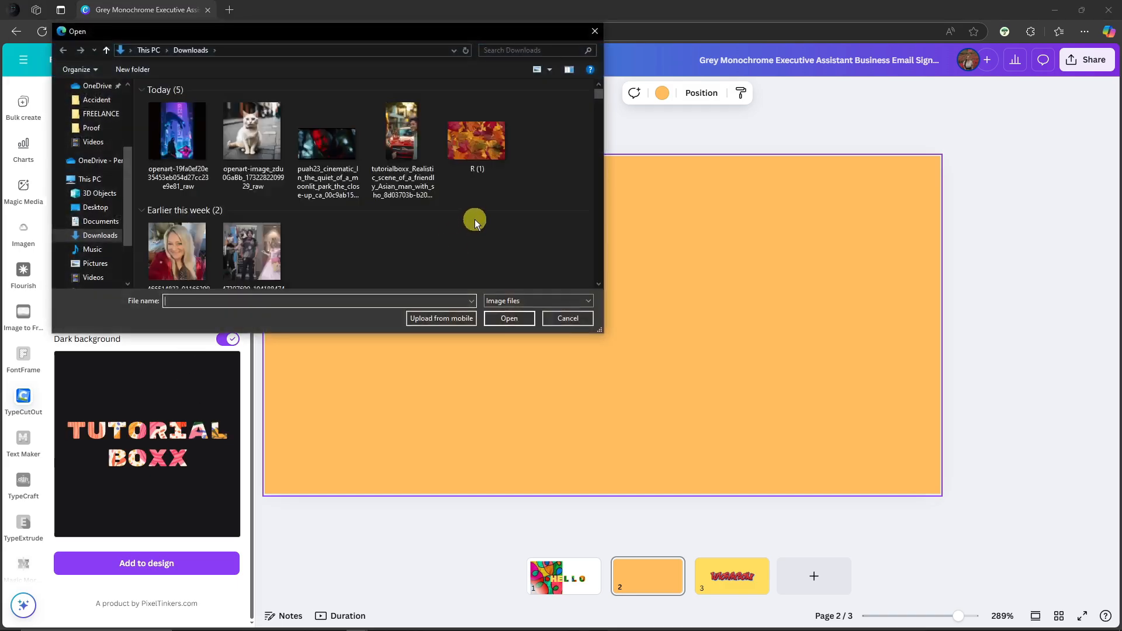
pyautogui.scroll(-5, 475, 219)
pyautogui.scroll(-5, 475, 219)
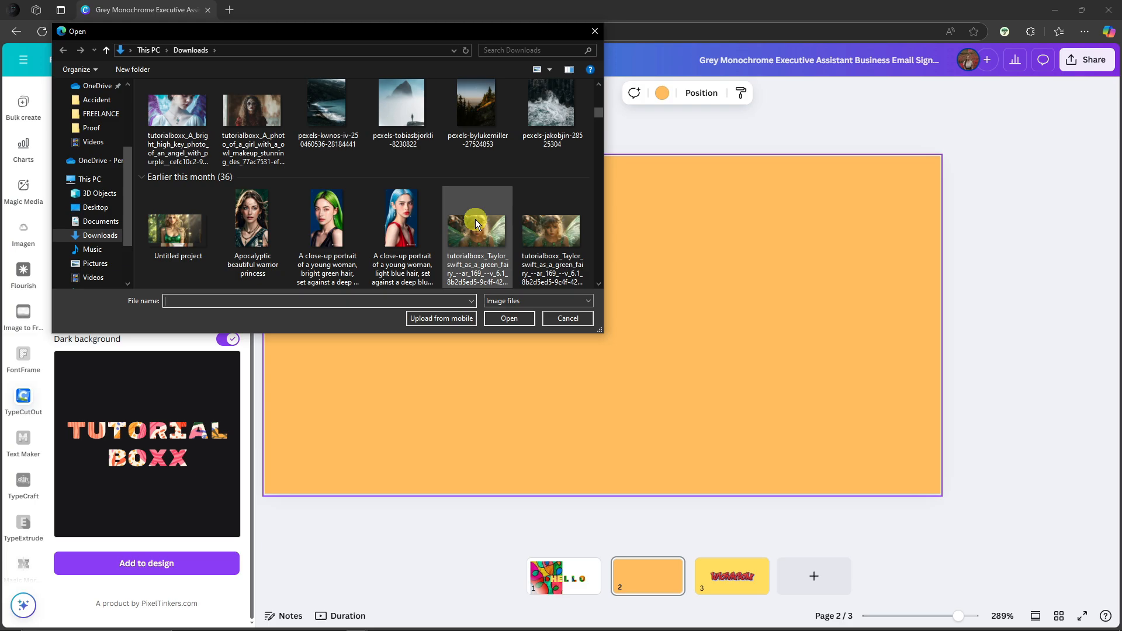
pyautogui.scroll(-5, 478, 224)
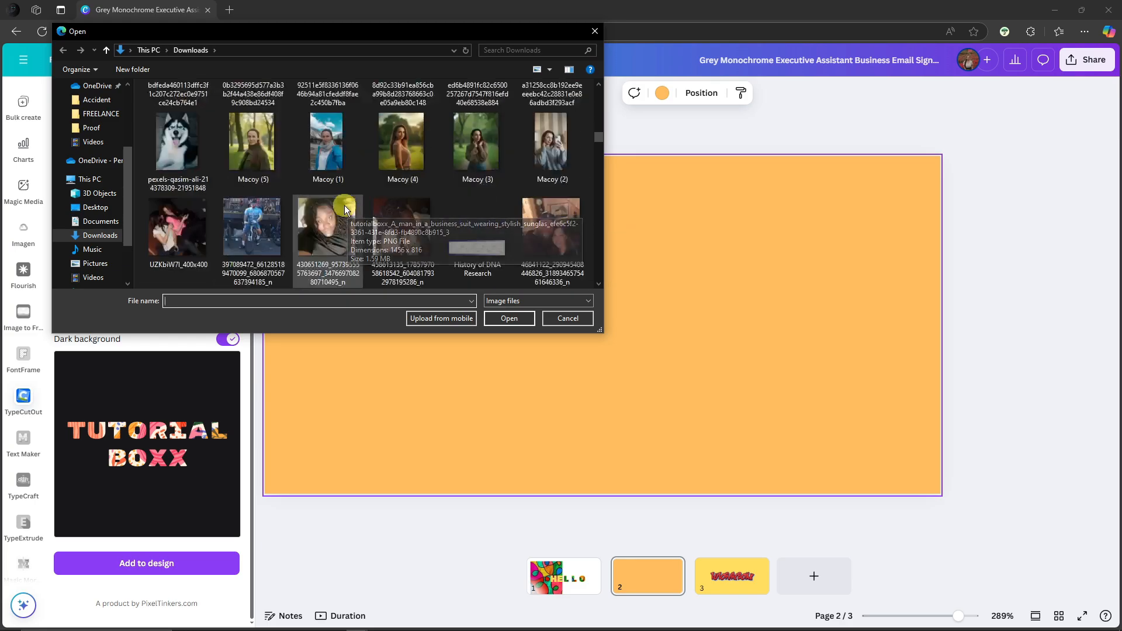
pyautogui.scroll(2, 29, 171)
pyautogui.scroll(4, 87, 155)
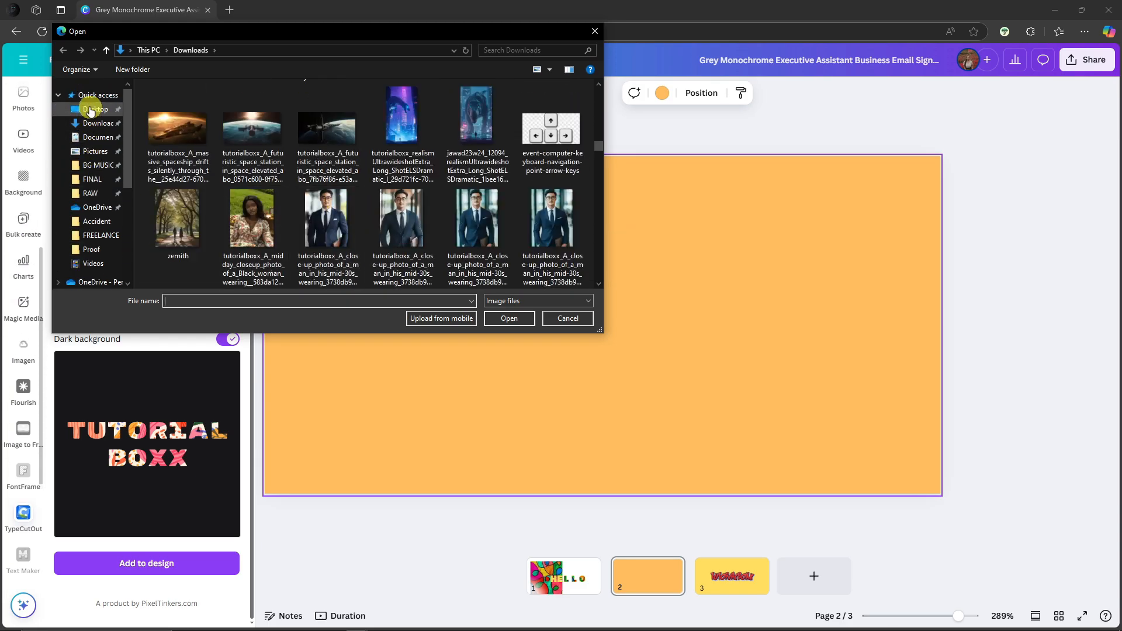
pyautogui.click(94, 108)
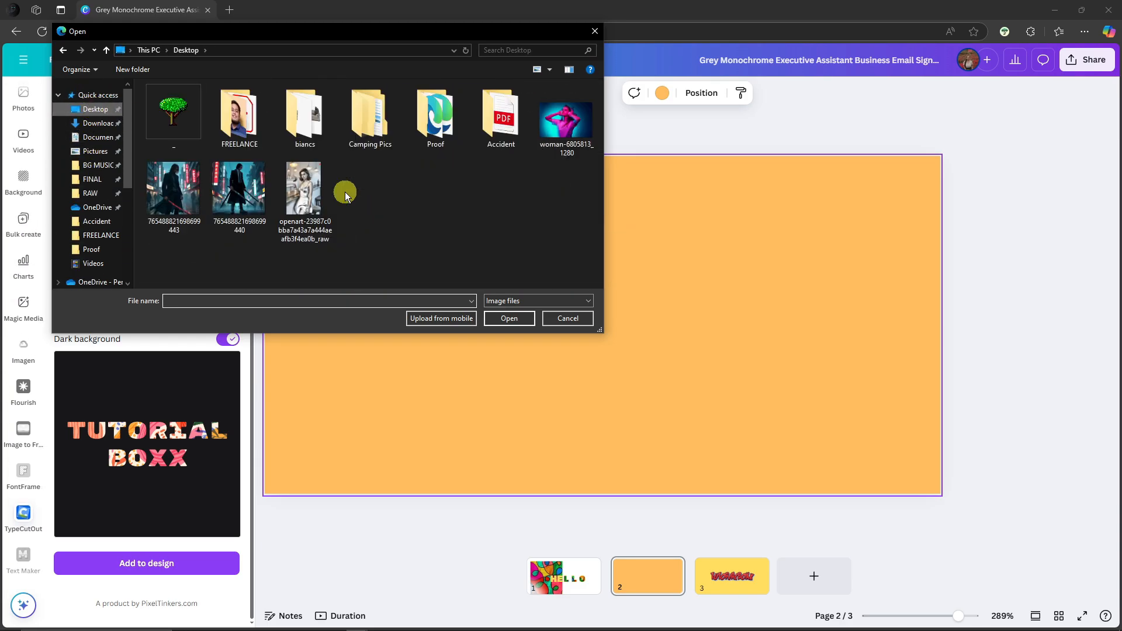
pyautogui.doubleClick(573, 124)
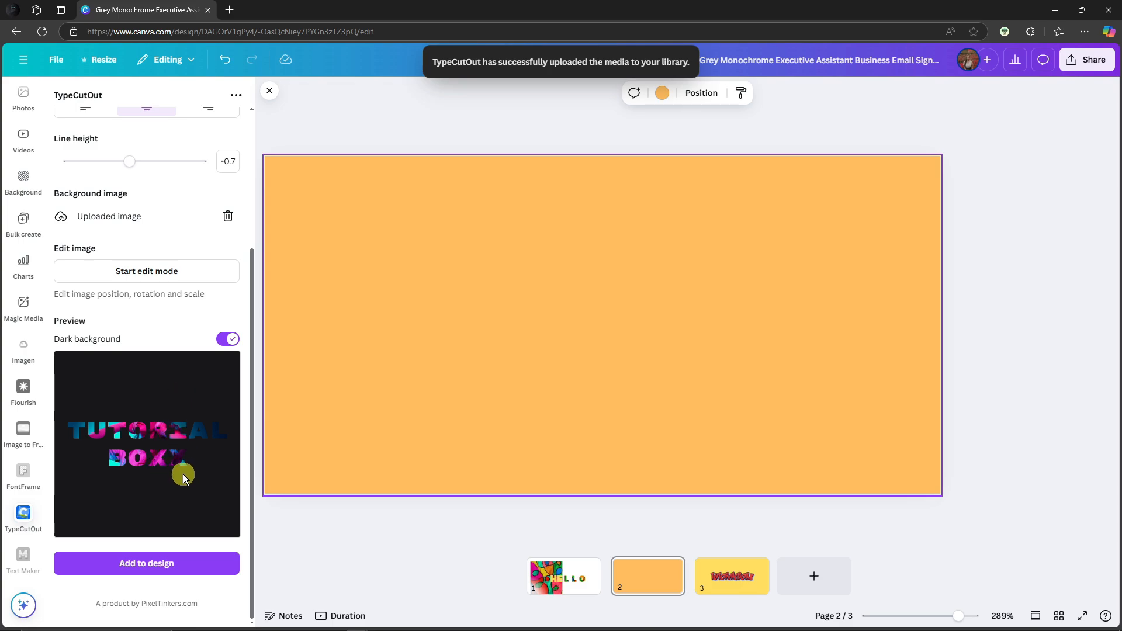
# In image edit mode, keep the rotation at 0, scale the photo to 0.772 and reposition it behind the lettering
pyautogui.click(150, 271)
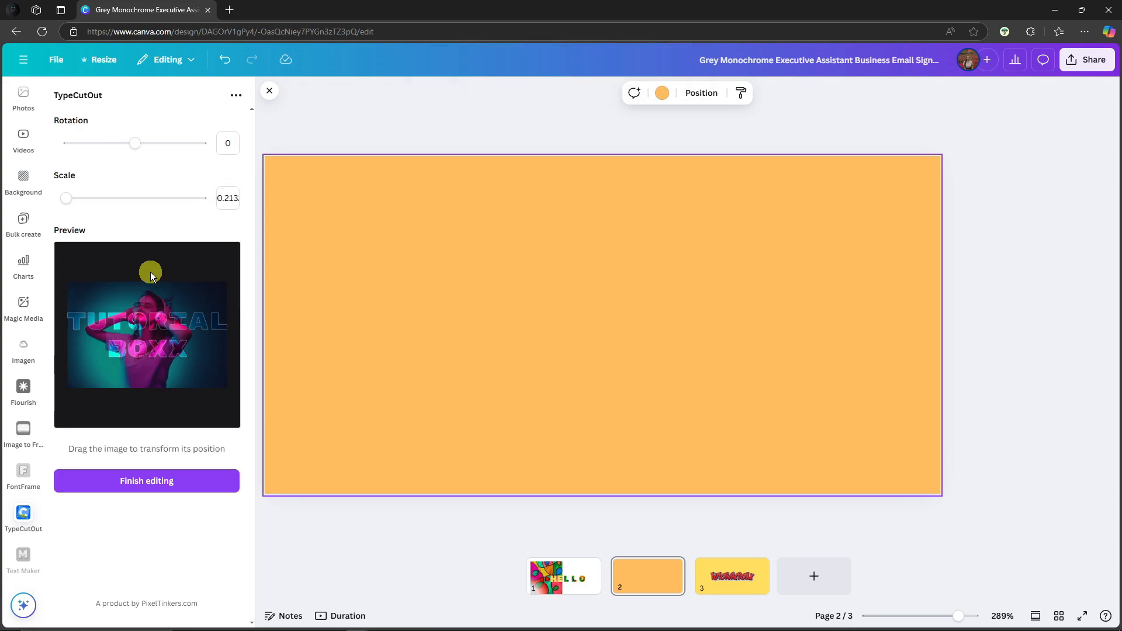
pyautogui.moveTo(171, 376)
pyautogui.mouseDown()
pyautogui.moveTo(155, 358)
pyautogui.moveTo(167, 353)
pyautogui.moveTo(150, 348)
pyautogui.moveTo(213, 378)
pyautogui.moveTo(191, 365)
pyautogui.mouseUp()
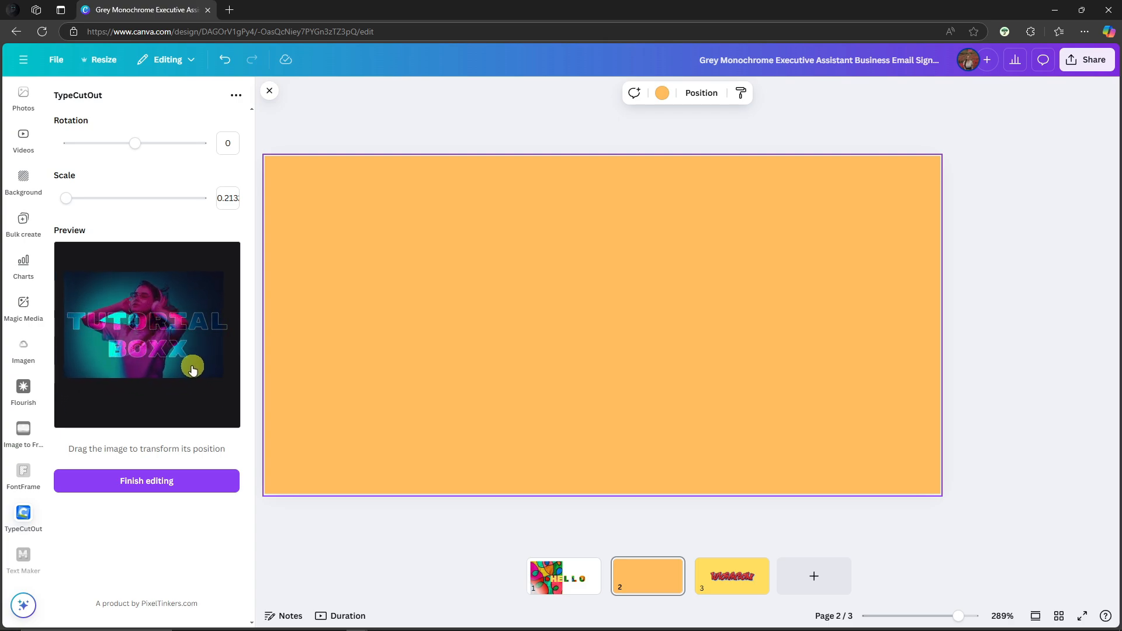
pyautogui.moveTo(157, 146); pyautogui.dragTo(135, 158)
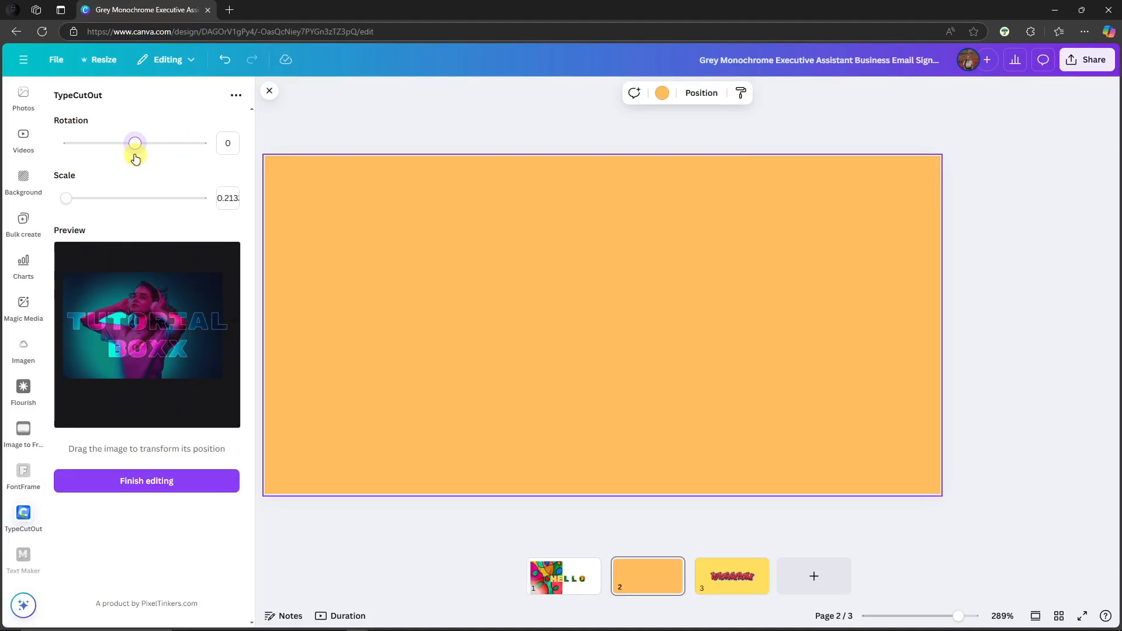
pyautogui.moveTo(83, 194); pyautogui.dragTo(76, 198)
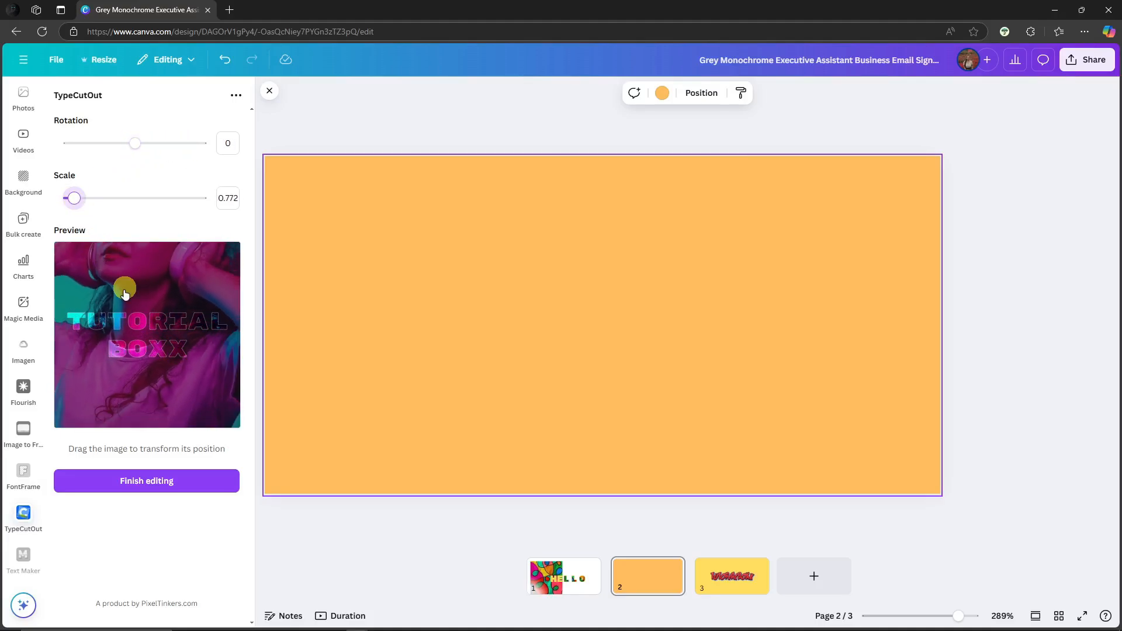
pyautogui.moveTo(145, 374); pyautogui.dragTo(175, 394)
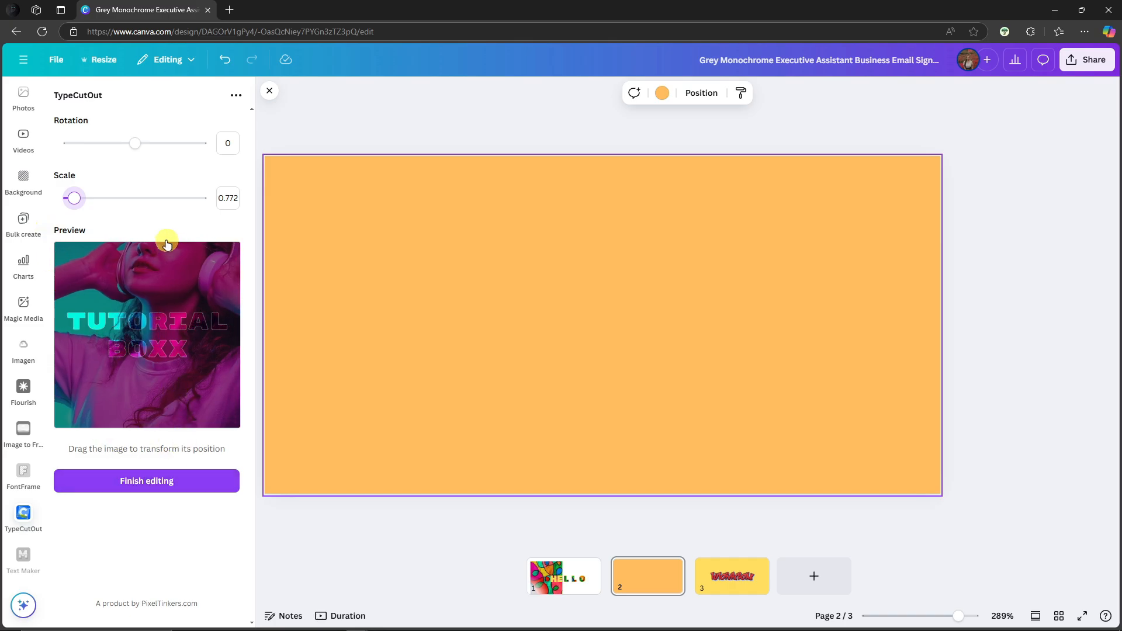
pyautogui.click(204, 475)
# Add the TUTORIAL BOXX lettering to page 2 and enlarge it
pyautogui.scroll(-3, 175, 401)
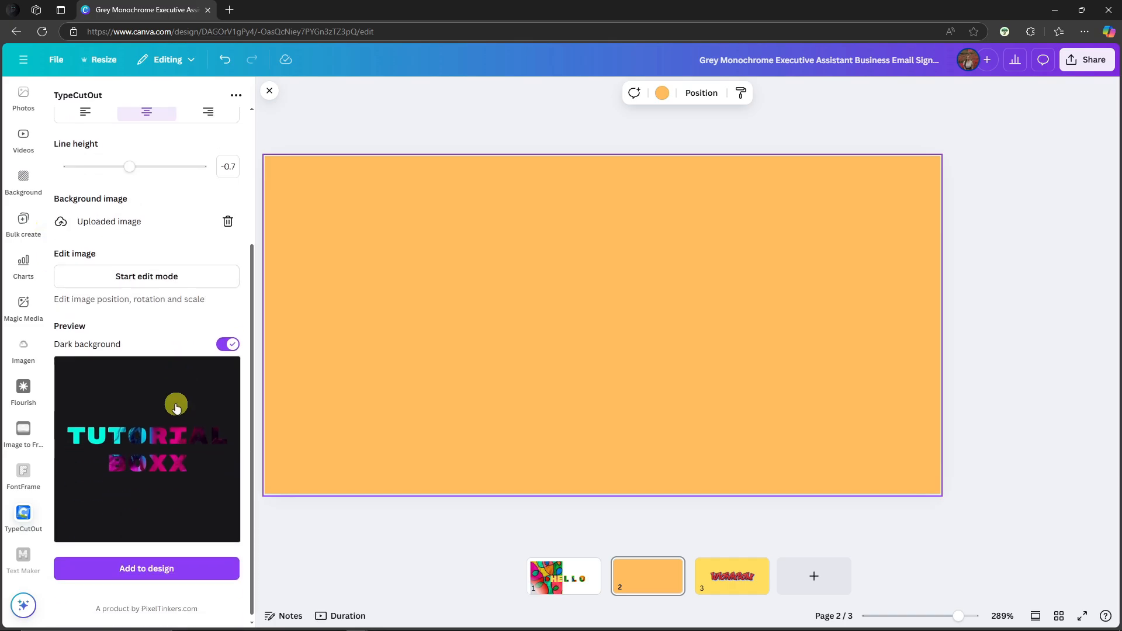
pyautogui.click(178, 563)
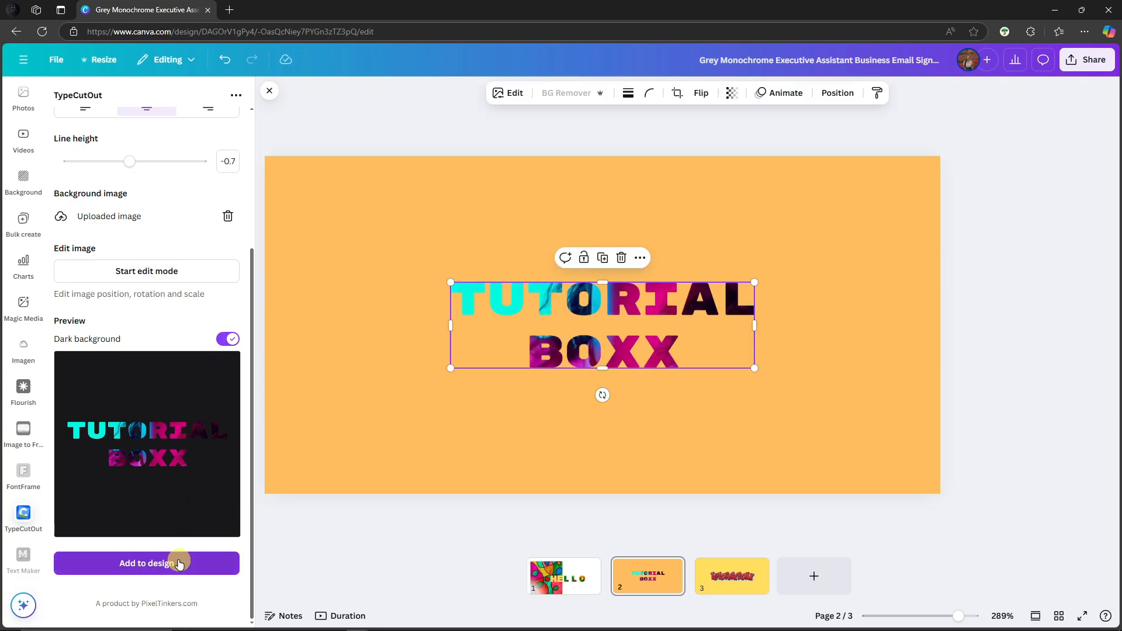
pyautogui.moveTo(754, 369)
pyautogui.mouseDown()
pyautogui.moveTo(846, 405)
pyautogui.moveTo(735, 362)
pyautogui.mouseUp()
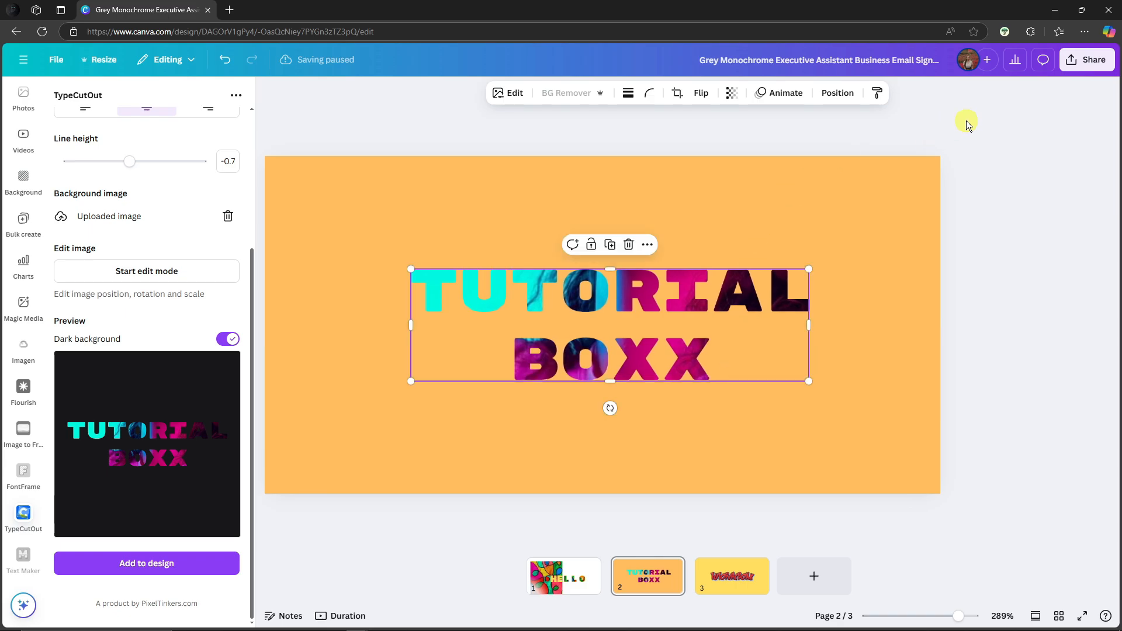
# Add a text box reading YOUTUBE to page 2
pyautogui.press('t')
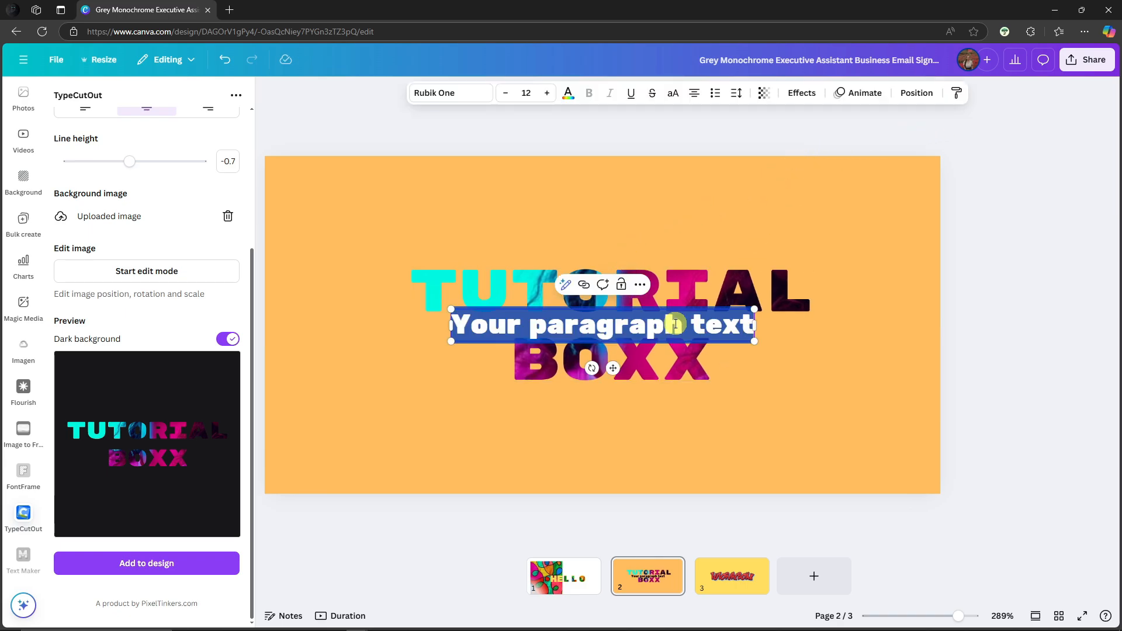
pyautogui.write('YOTUB')
pyautogui.press('BackSpace')
pyautogui.press('BackSpace')
pyautogui.press('BackSpace')
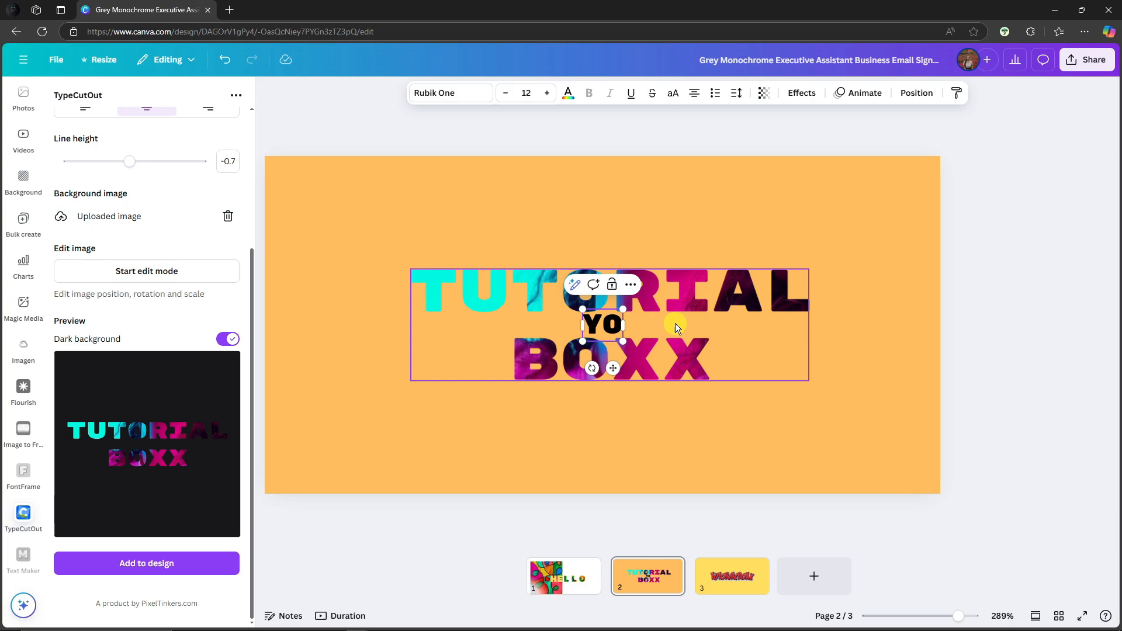
pyautogui.write('UT')
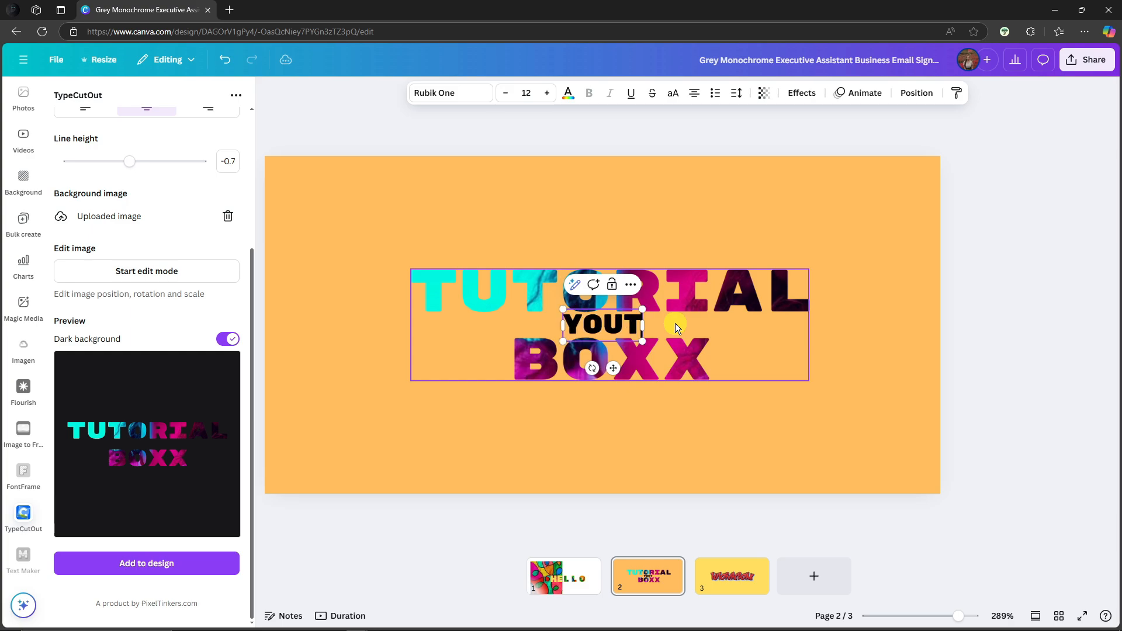
pyautogui.write('UBE')
# Move the YOUTUBE text above TUTORIAL, centre it horizontally and scale it to font size 11.2
pyautogui.moveTo(657, 325); pyautogui.dragTo(729, 244)
pyautogui.moveTo(667, 227); pyautogui.dragTo(652, 207)
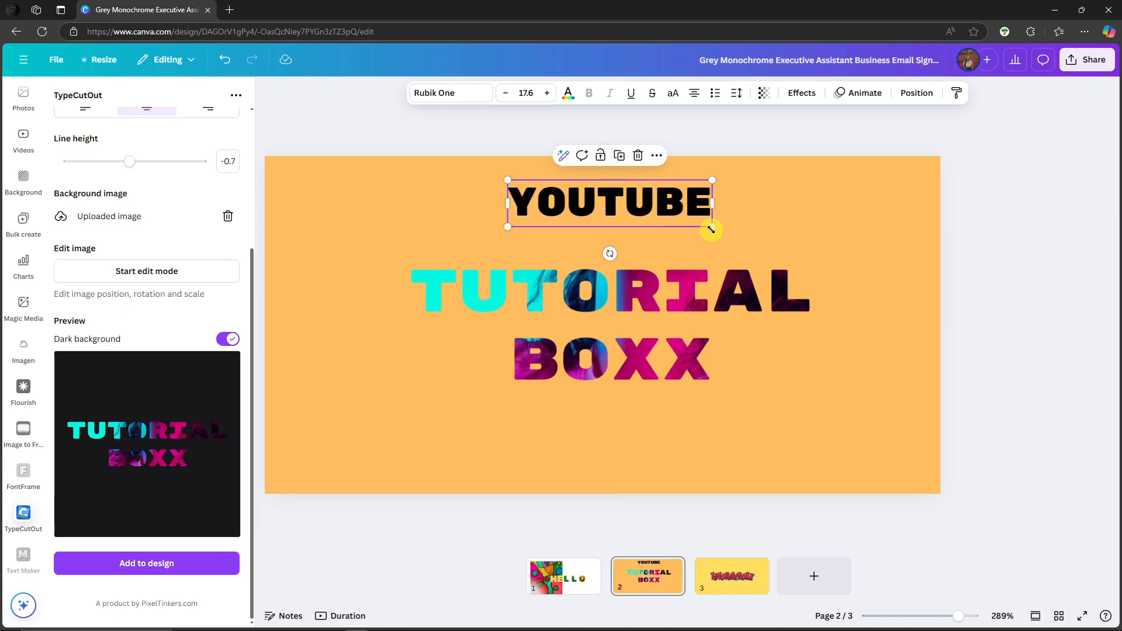
pyautogui.moveTo(714, 227); pyautogui.dragTo(603, 188)
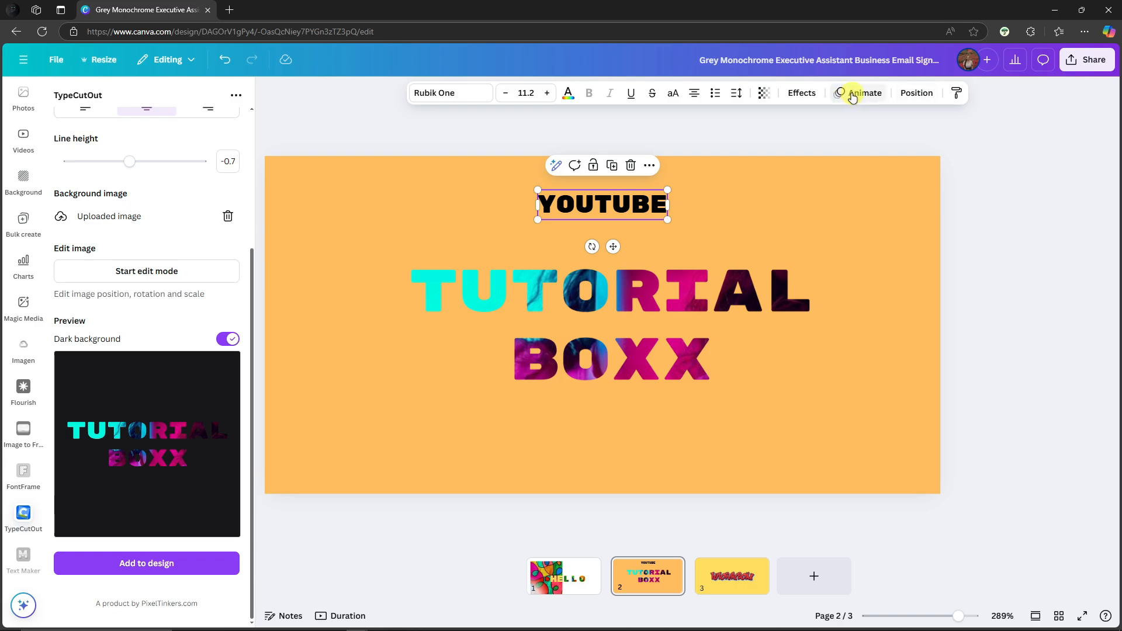
# Recolour the YOUTUBE text with the coral red from the default solid colors
pyautogui.click(567, 93)
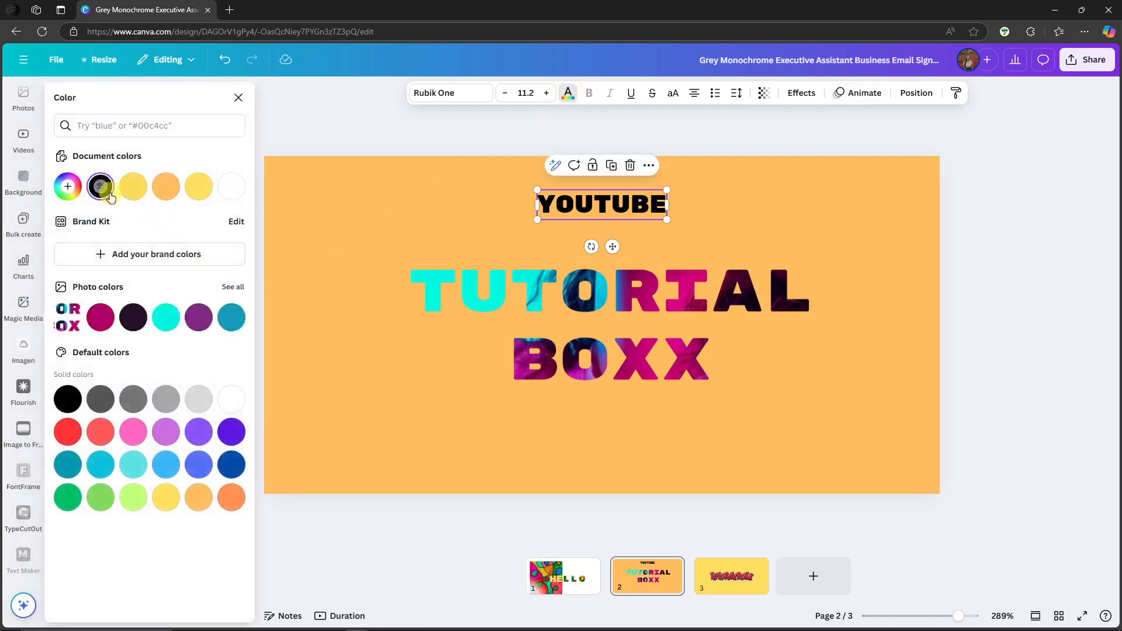
pyautogui.click(101, 432)
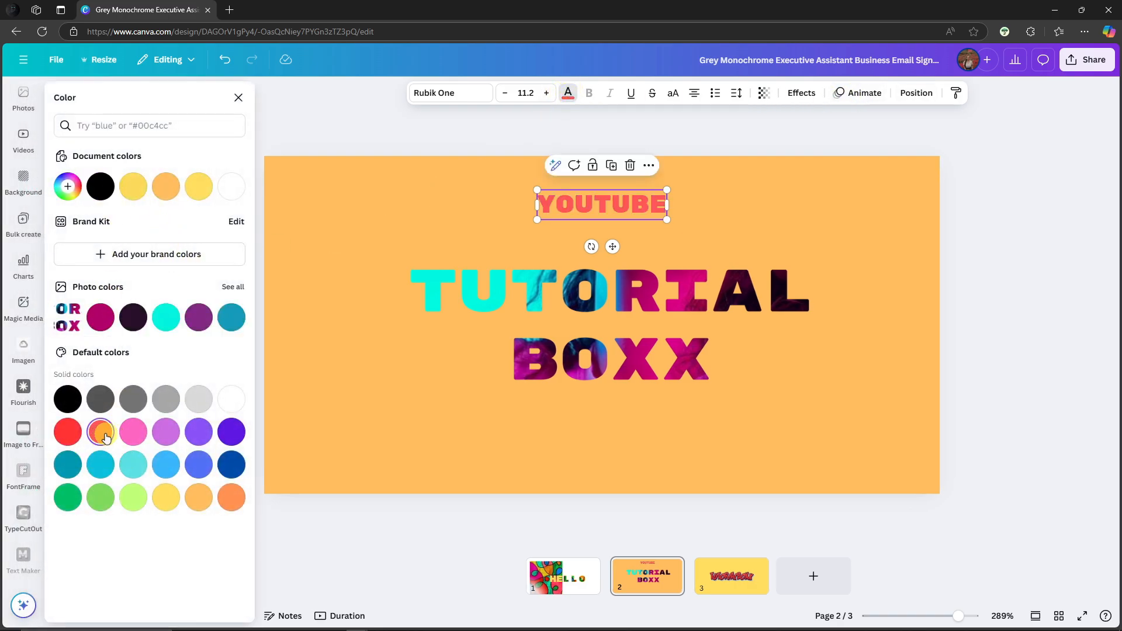
pyautogui.click(239, 97)
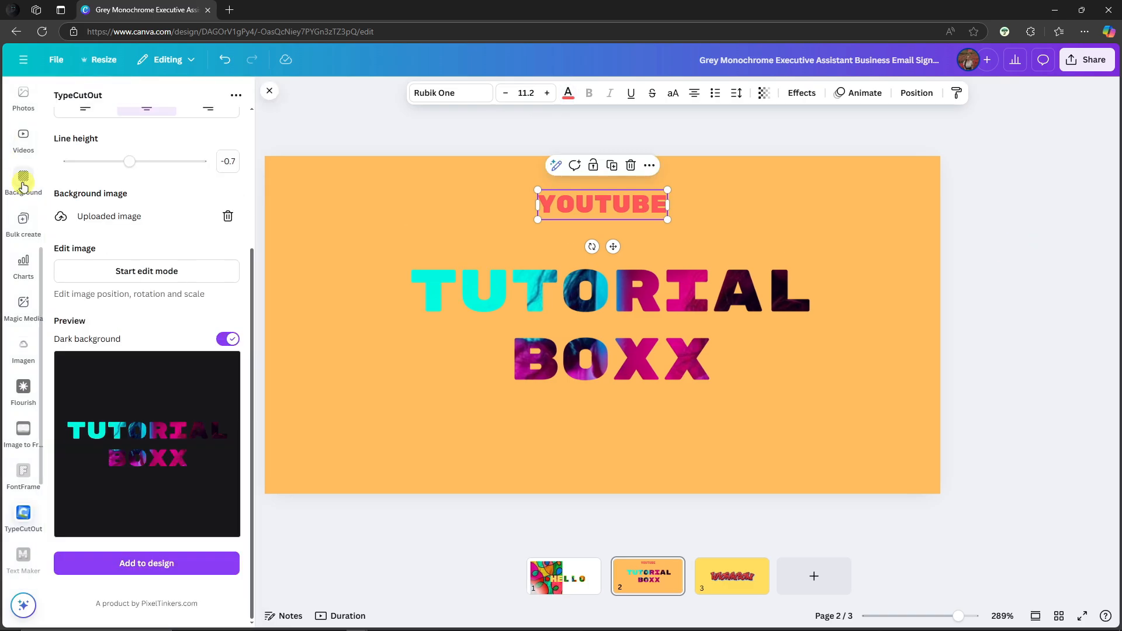
pyautogui.scroll(6, 22, 185)
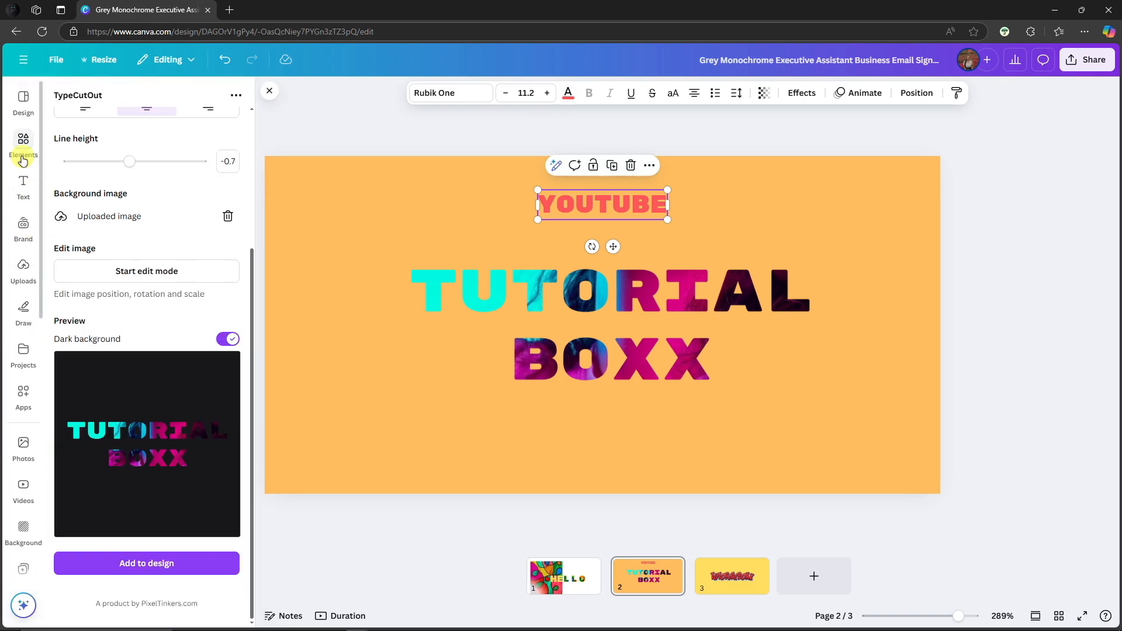
# Add the smiling red flower graphic to page 2 and shrink it into the page's upper-left corner
pyautogui.click(19, 148)
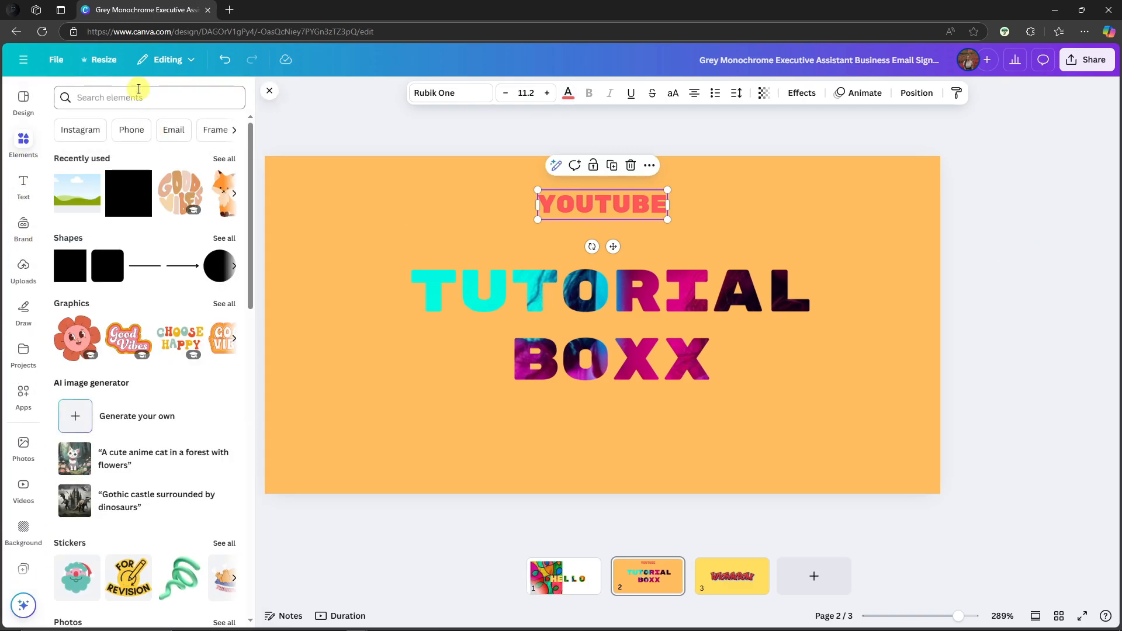
pyautogui.click(82, 333)
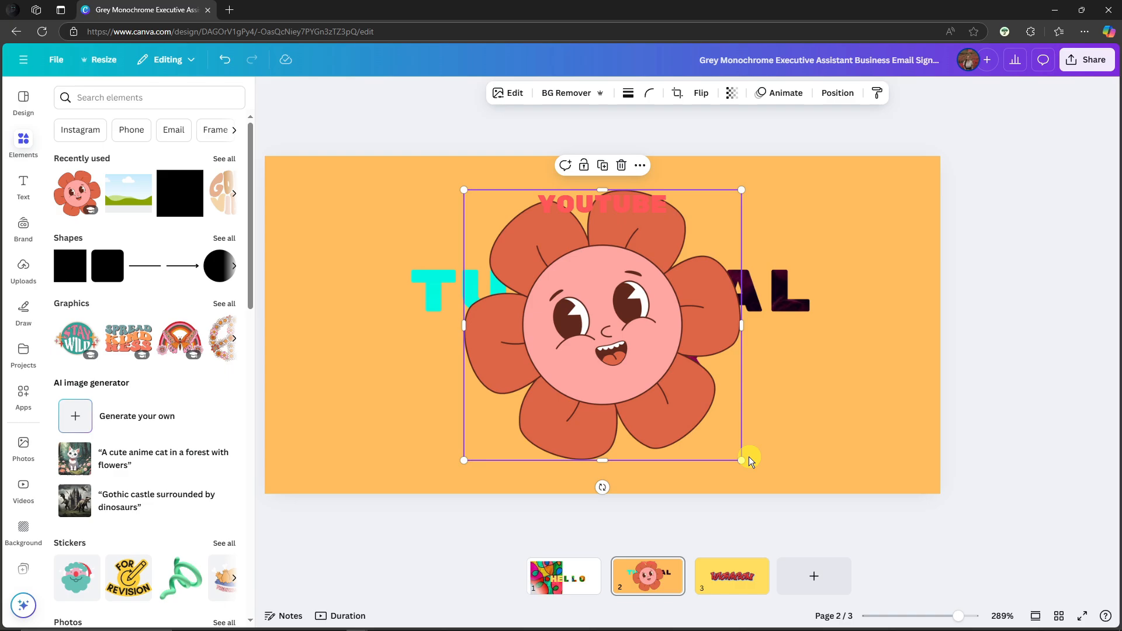
pyautogui.moveTo(742, 463); pyautogui.dragTo(378, 269)
# Find "youtube" graphics and place the rectangular play logo in the page's lower-right corner and the round one in the upper-right, both reduced
pyautogui.click(136, 102)
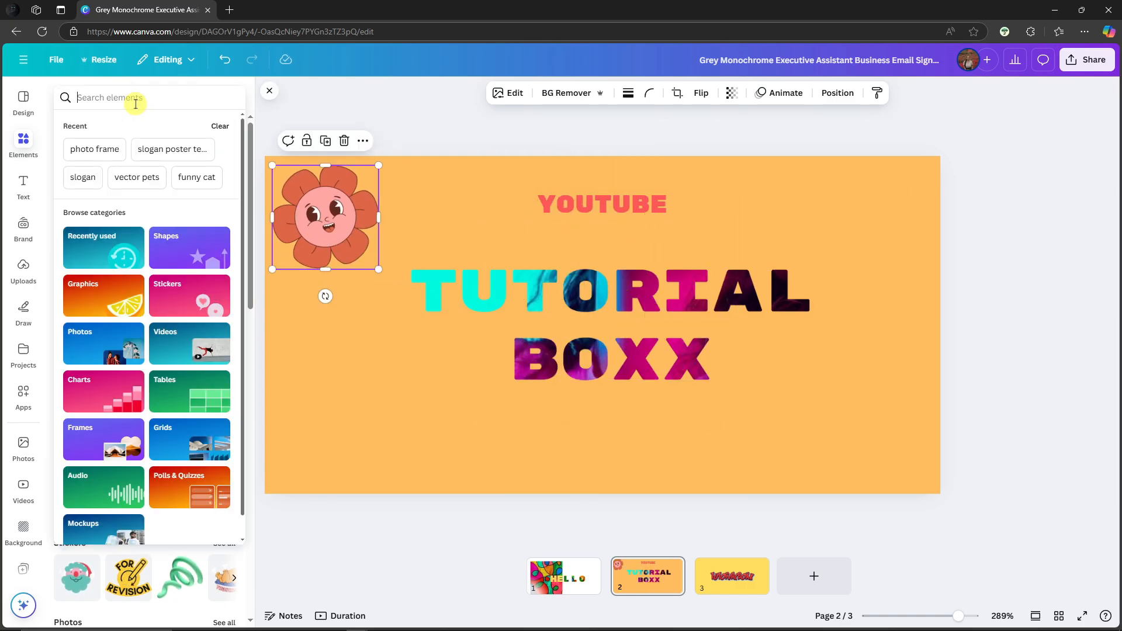
pyautogui.write('Youtube')
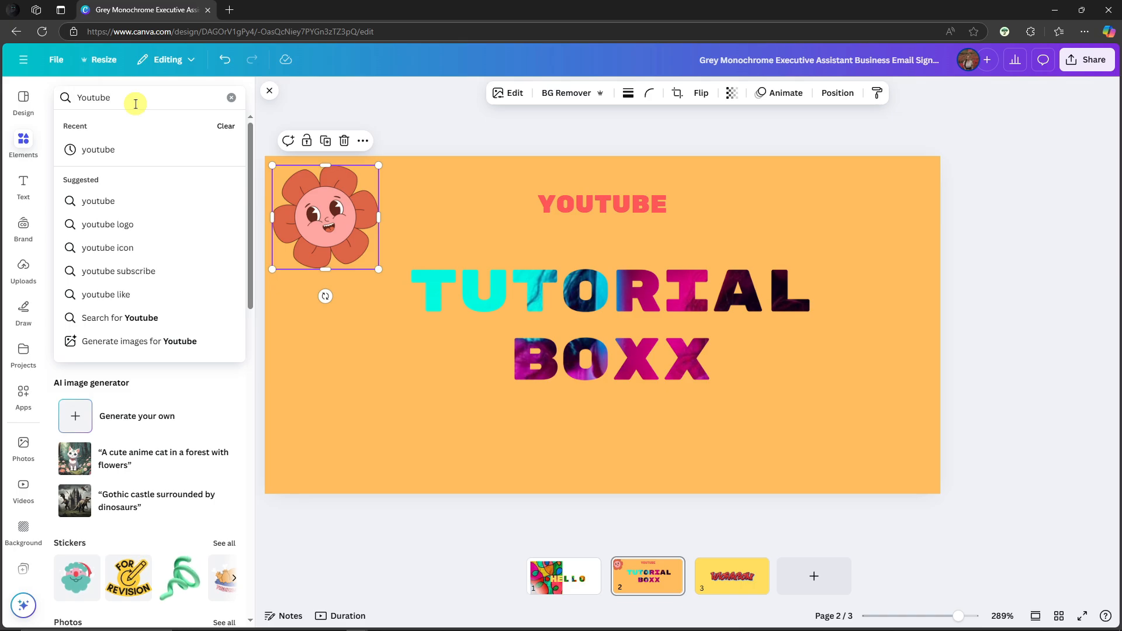
pyautogui.click(111, 149)
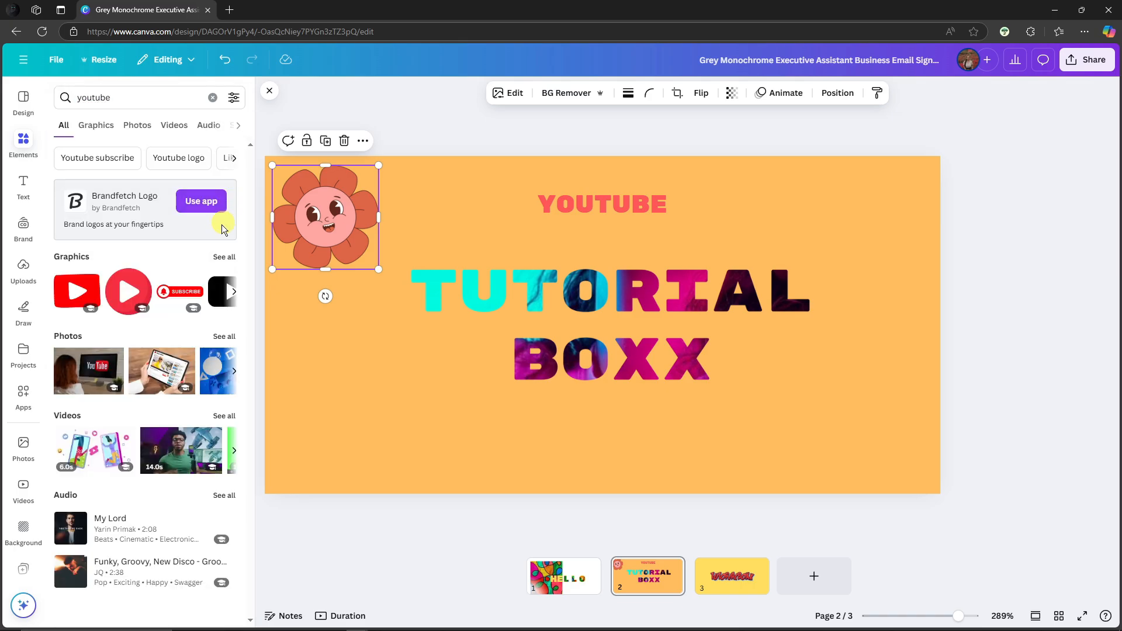
pyautogui.click(81, 302)
pyautogui.moveTo(692, 257); pyautogui.dragTo(645, 295)
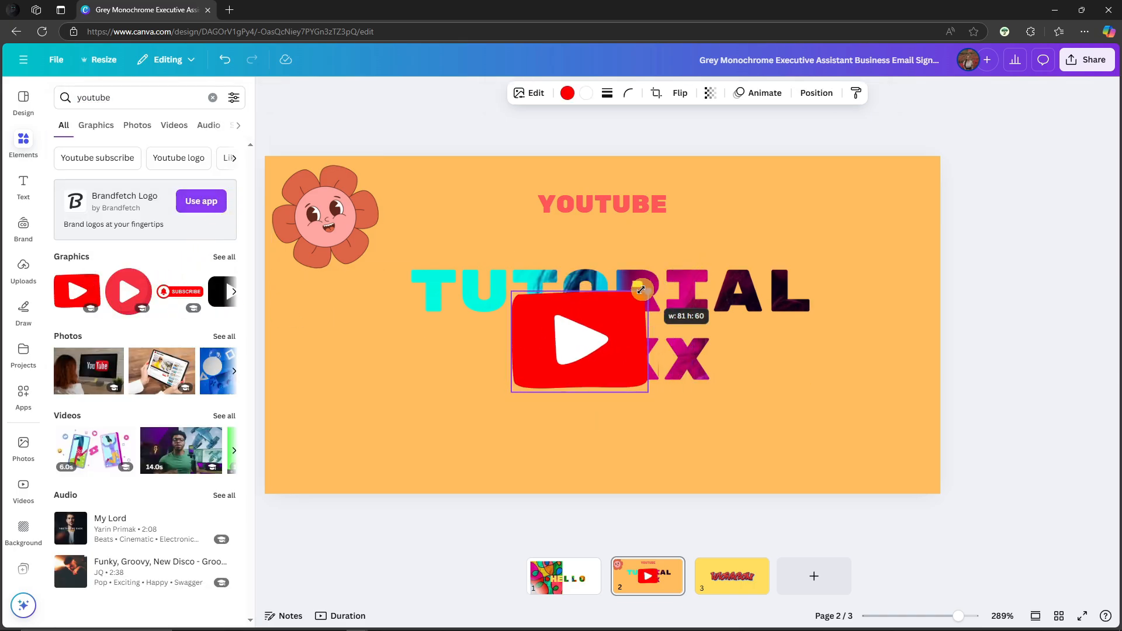
pyautogui.moveTo(602, 366); pyautogui.dragTo(860, 453)
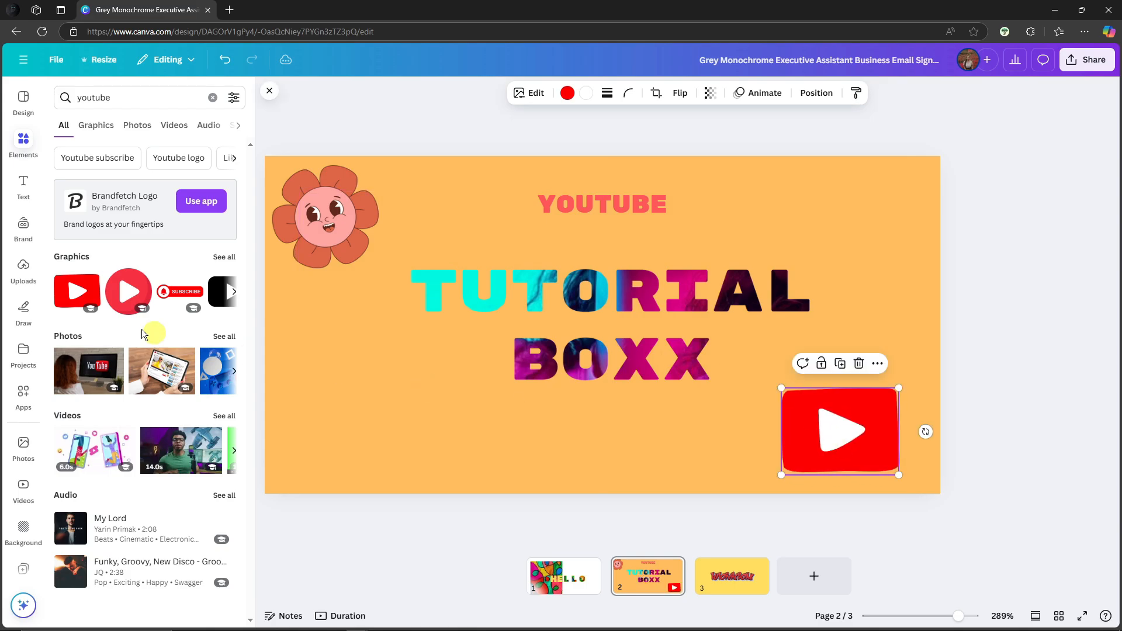
pyautogui.click(128, 293)
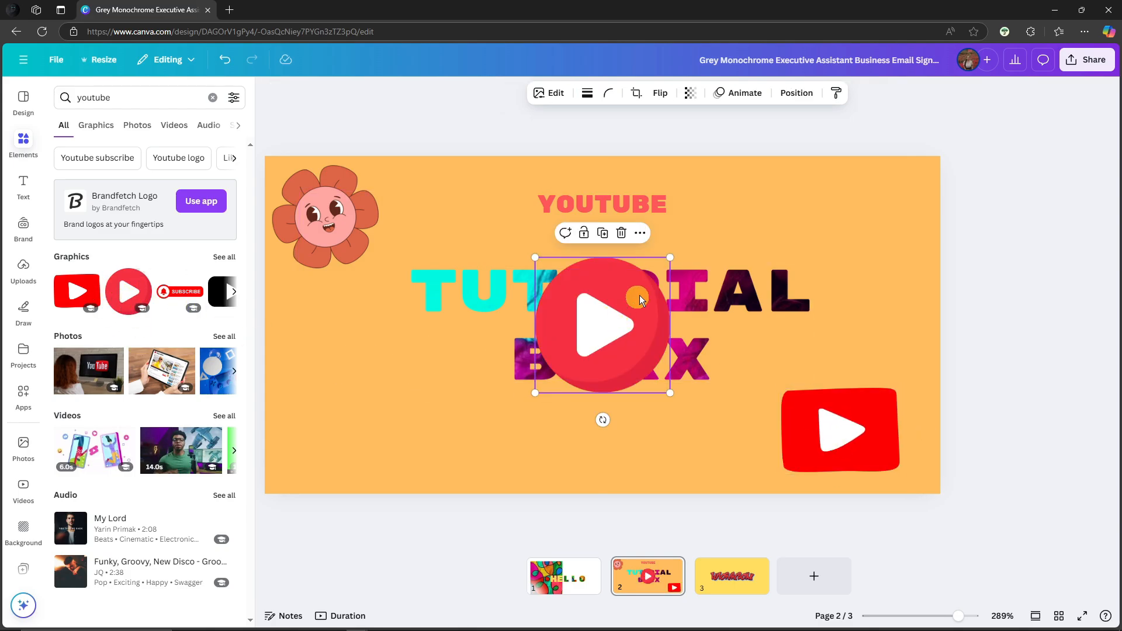
pyautogui.moveTo(668, 255); pyautogui.dragTo(857, 205)
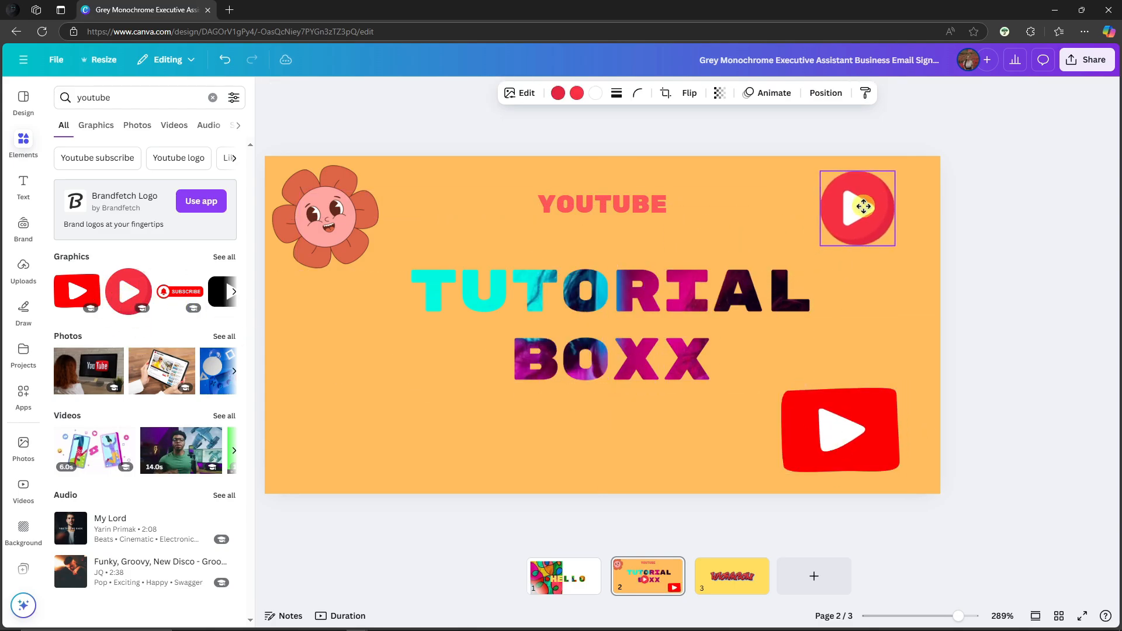
# Add a straight black line shape and place it horizontally just below the YOUTUBE heading
pyautogui.click(580, 199)
pyautogui.click(21, 150)
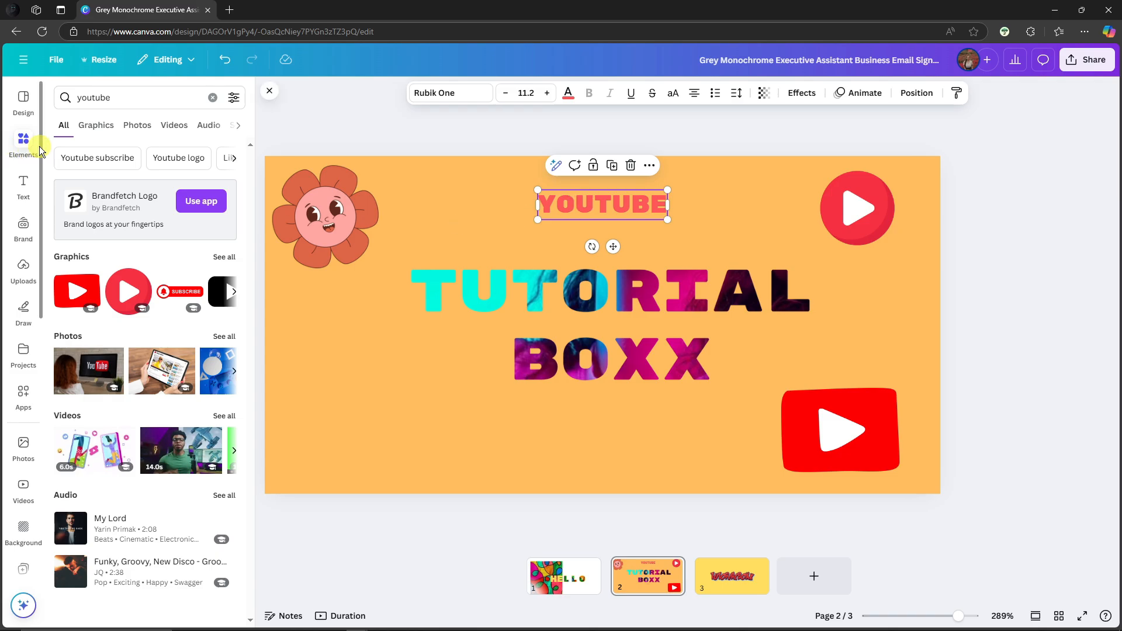
pyautogui.click(117, 98)
pyautogui.write('line')
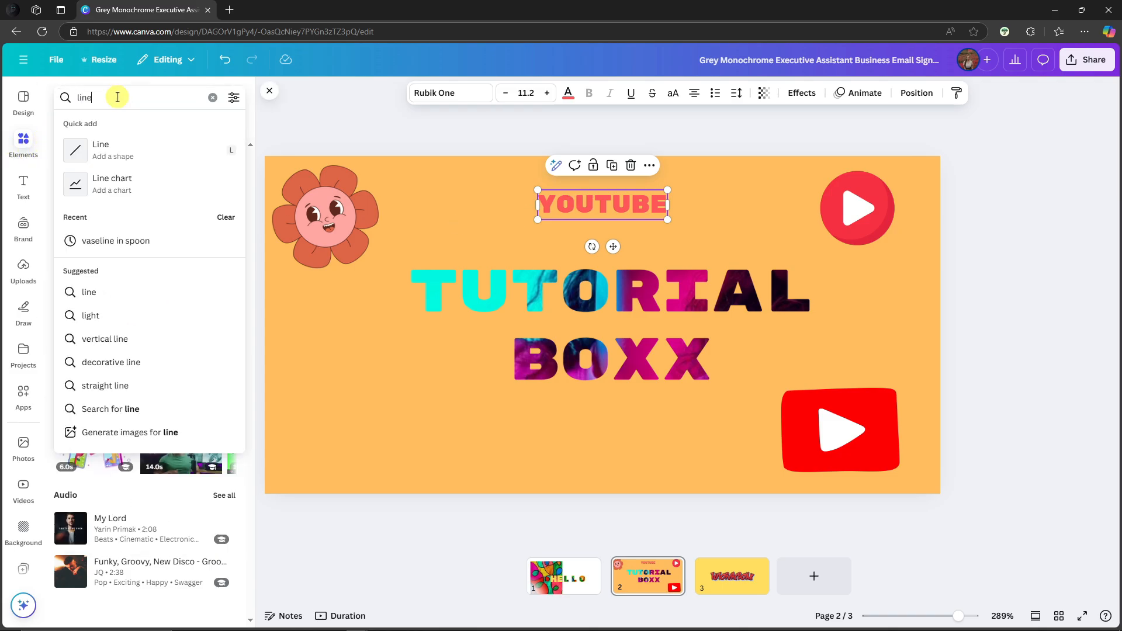
pyautogui.click(77, 151)
pyautogui.moveTo(582, 331); pyautogui.dragTo(583, 230)
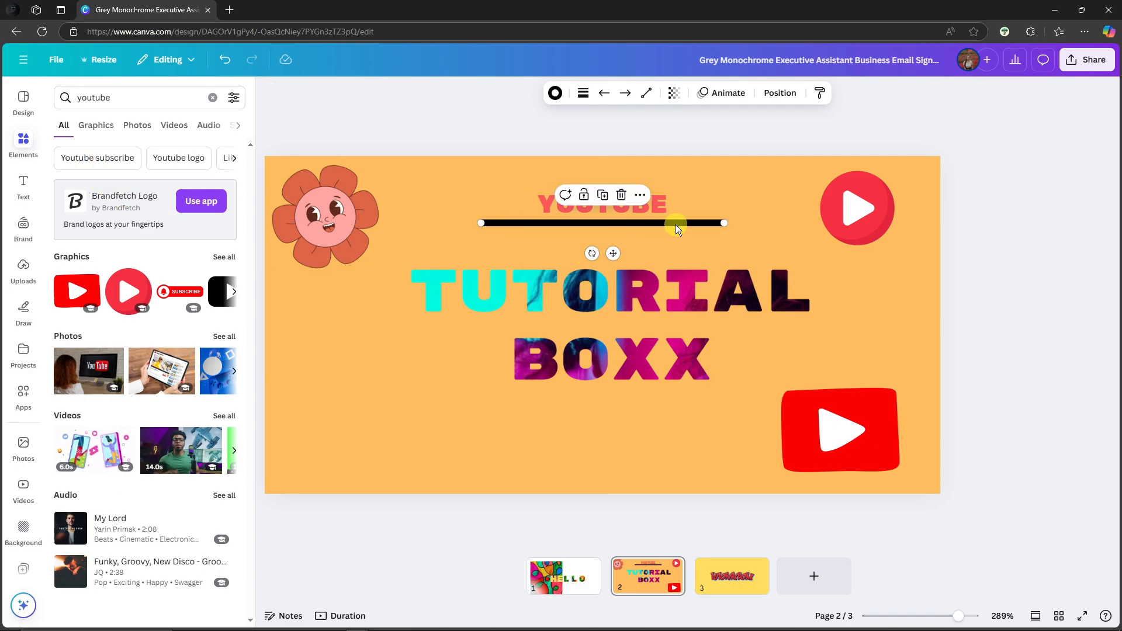
# Duplicate the black line and place the copy just above the YOUTUBE heading
pyautogui.hotkey('ctrl', 'd')
pyautogui.moveTo(670, 248); pyautogui.dragTo(637, 182)
pyautogui.click(1023, 269)
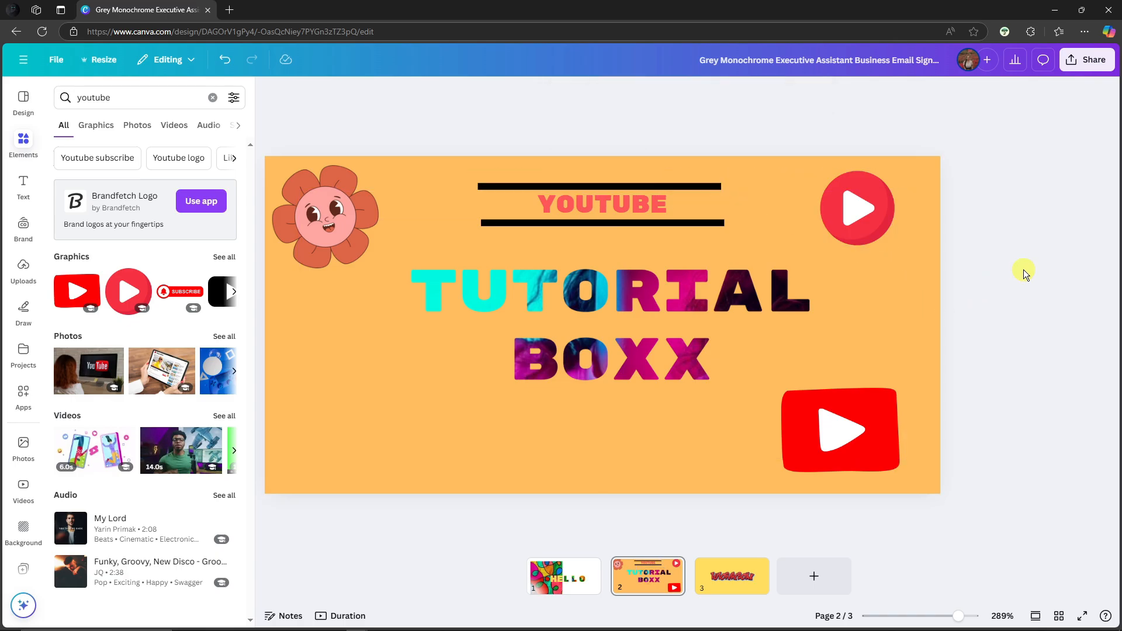
# Enlarge the TUTORIAL BOXX lettering and centre it on page 2
pyautogui.moveTo(418, 273); pyautogui.dragTo(363, 251)
pyautogui.moveTo(564, 297); pyautogui.dragTo(579, 308)
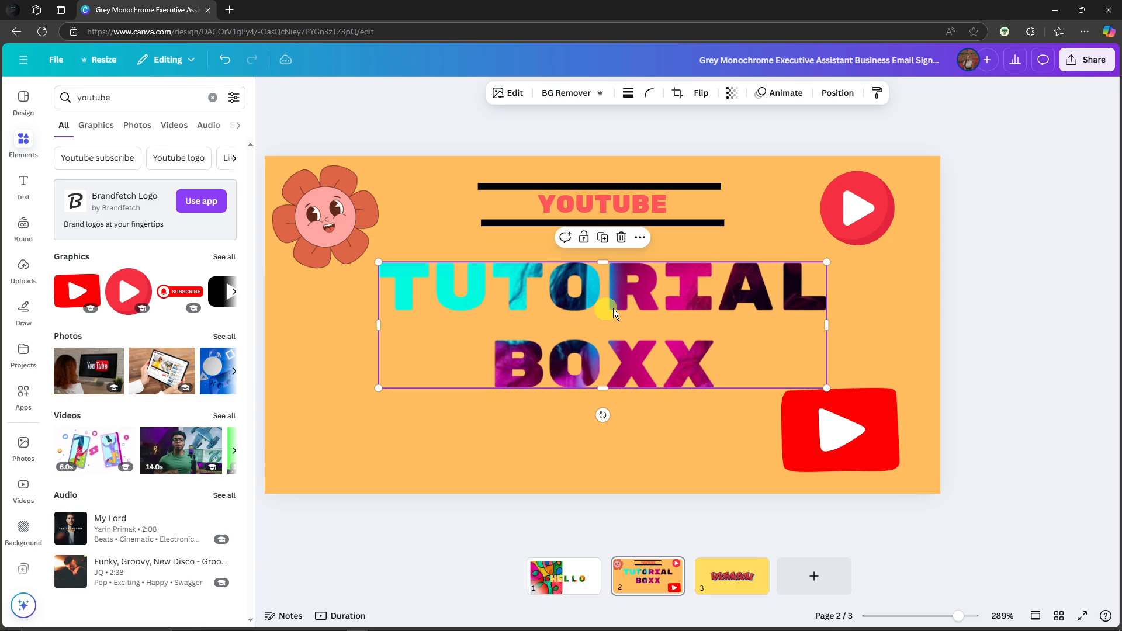
pyautogui.click(1029, 269)
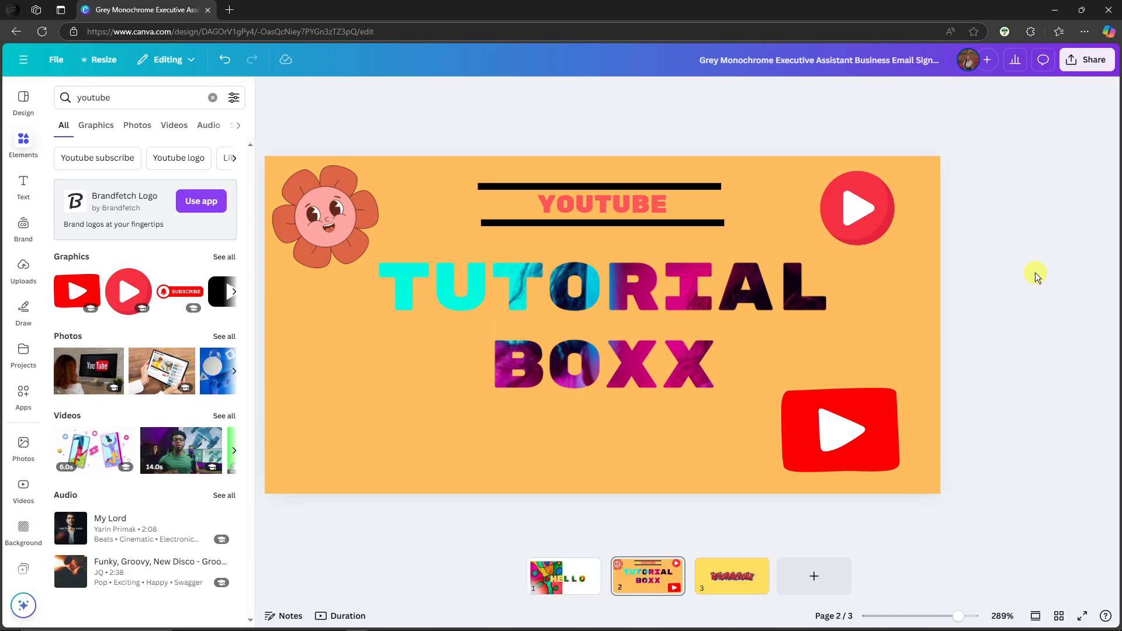
# Shrink the rectangular play logo and place it directly in front of the word BOXX
pyautogui.moveTo(871, 433); pyautogui.dragTo(408, 443)
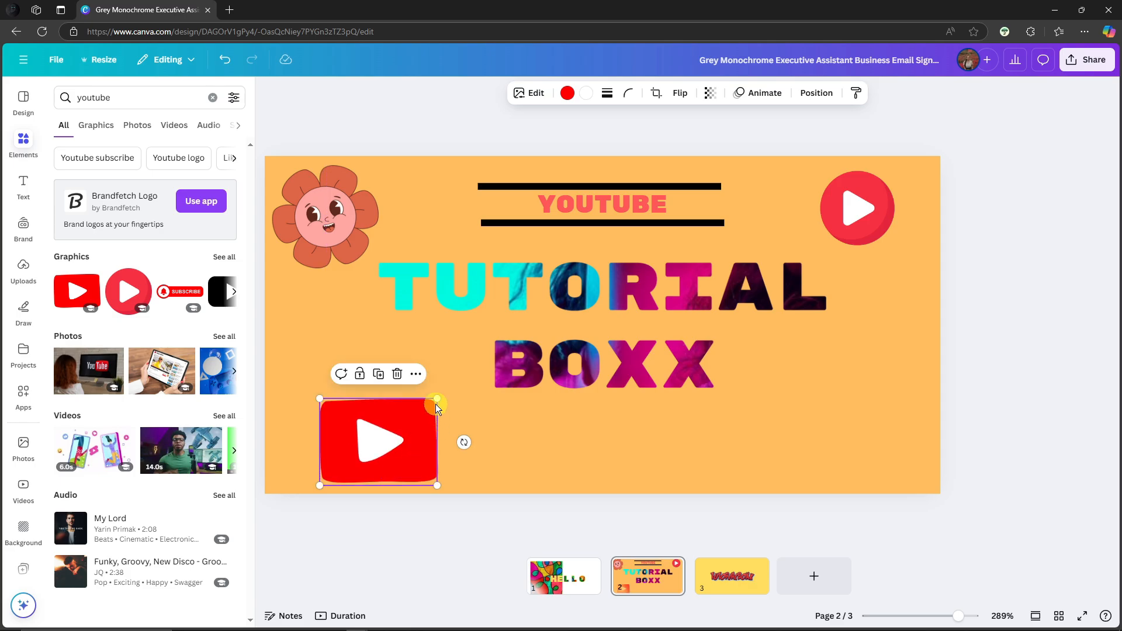
pyautogui.moveTo(437, 399); pyautogui.dragTo(403, 424)
pyautogui.moveTo(387, 447); pyautogui.dragTo(466, 360)
pyautogui.click(1030, 304)
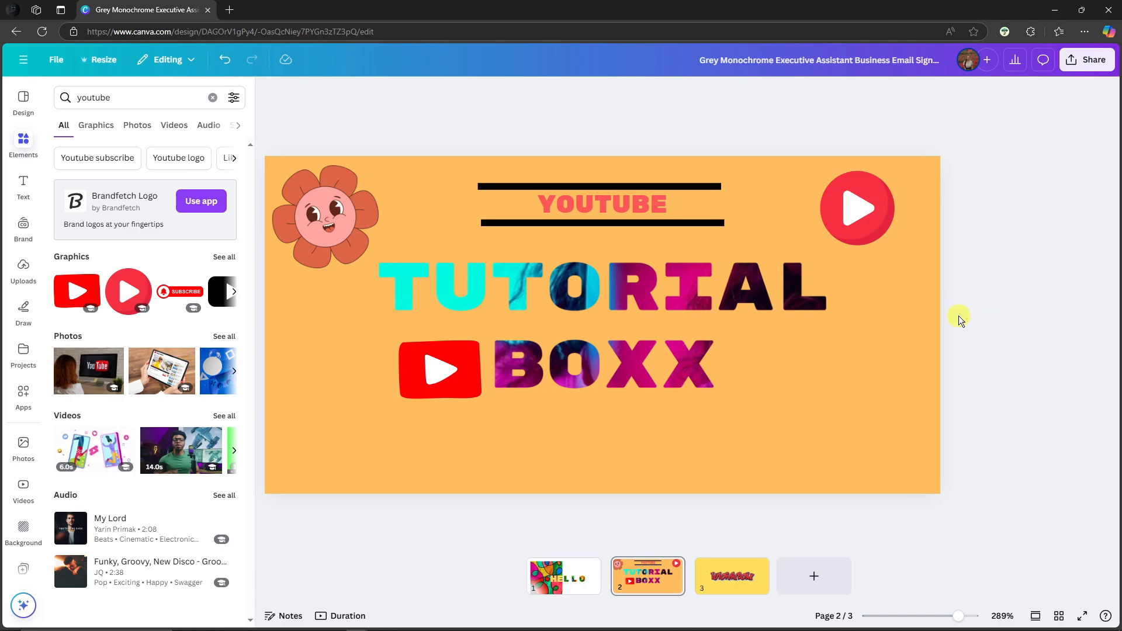
# Move the rectangular play logo to the page's lower-left area and shift the TUTORIAL BOXX lettering slightly down
pyautogui.click(594, 319)
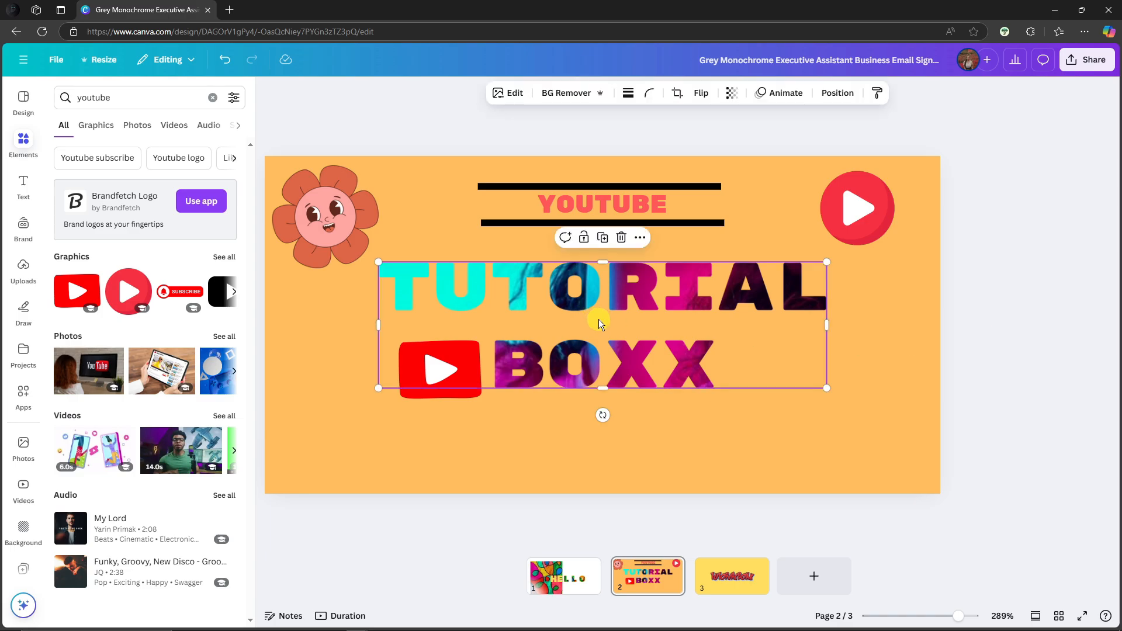
pyautogui.moveTo(472, 369); pyautogui.dragTo(351, 450)
pyautogui.click(449, 372)
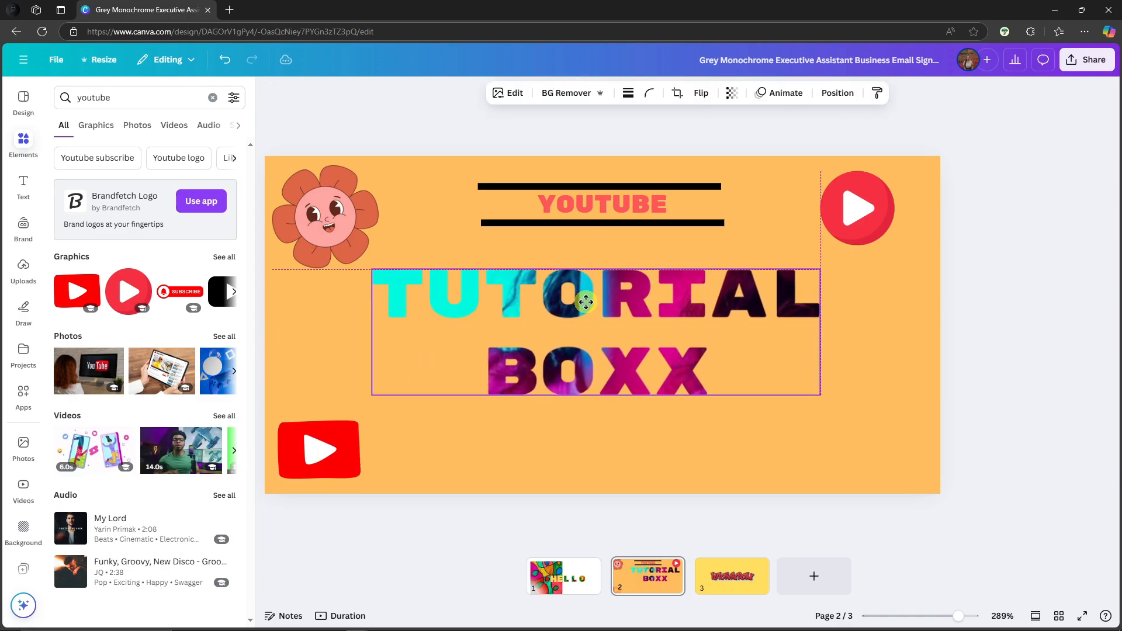
pyautogui.moveTo(820, 332); pyautogui.dragTo(819, 359)
pyautogui.click(1013, 303)
pyautogui.moveTo(321, 450); pyautogui.dragTo(362, 422)
pyautogui.click(481, 353)
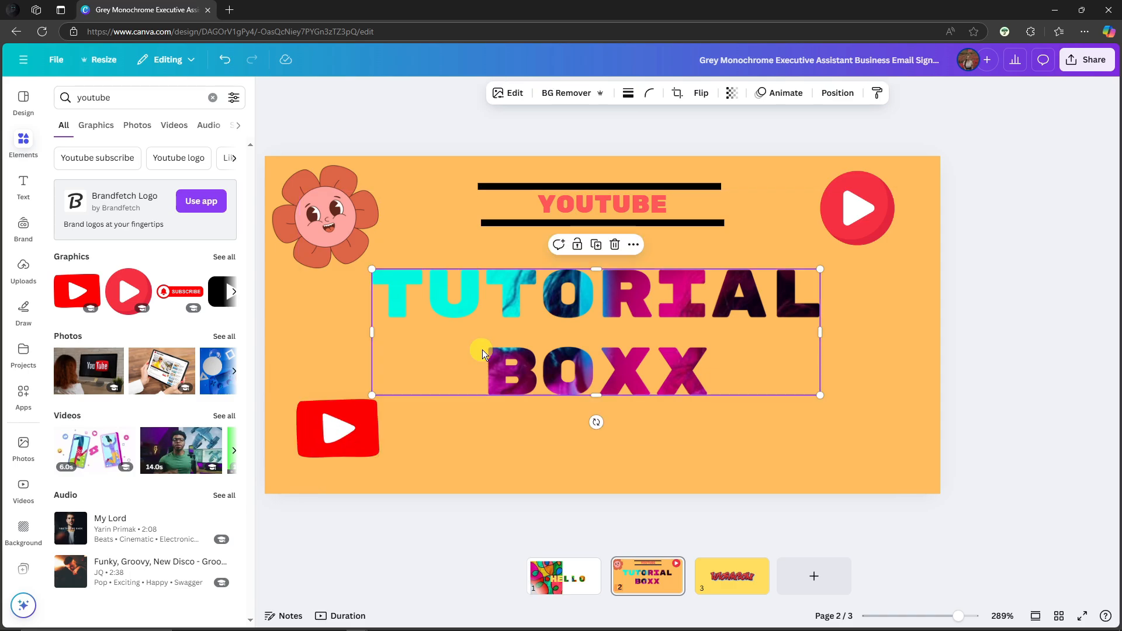
pyautogui.click(1019, 367)
# Centre the red comic burst graphic on page 3
pyautogui.moveTo(571, 313); pyautogui.dragTo(544, 238)
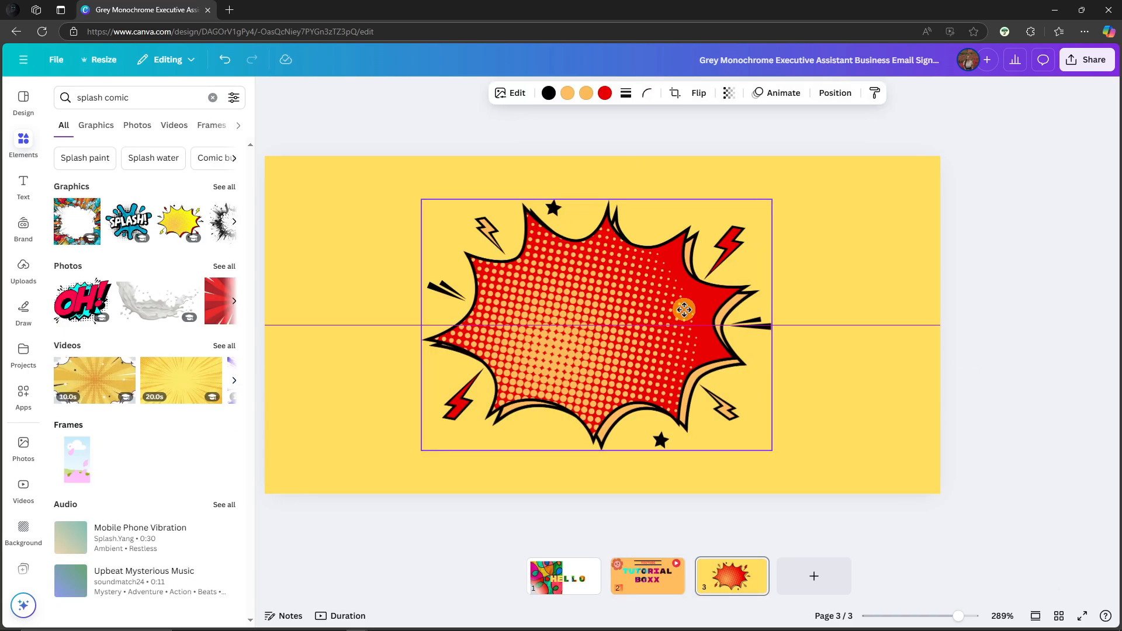
pyautogui.moveTo(684, 309); pyautogui.dragTo(690, 310)
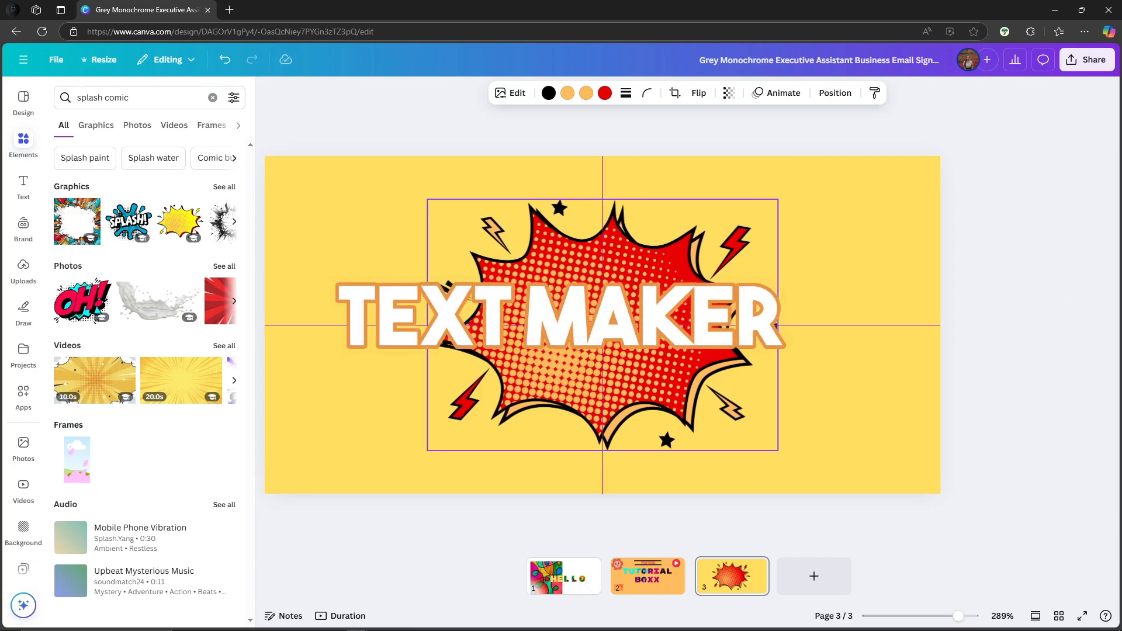
# Search the Canva apps for "Text maker" and open the Text Maker app
pyautogui.click(23, 395)
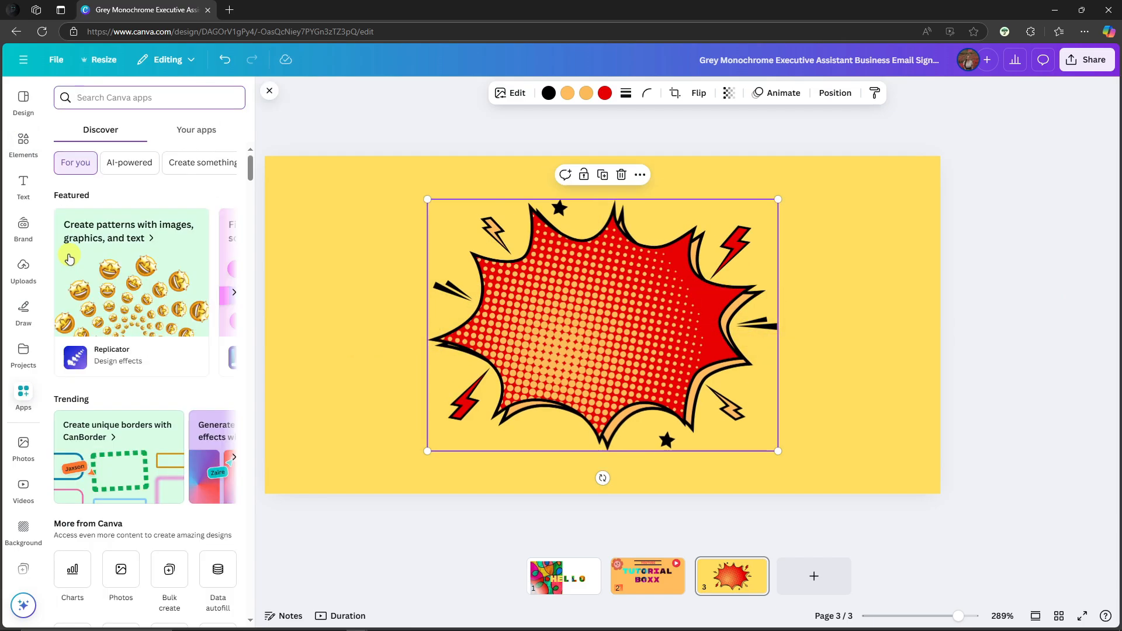
pyautogui.click(28, 392)
pyautogui.click(160, 102)
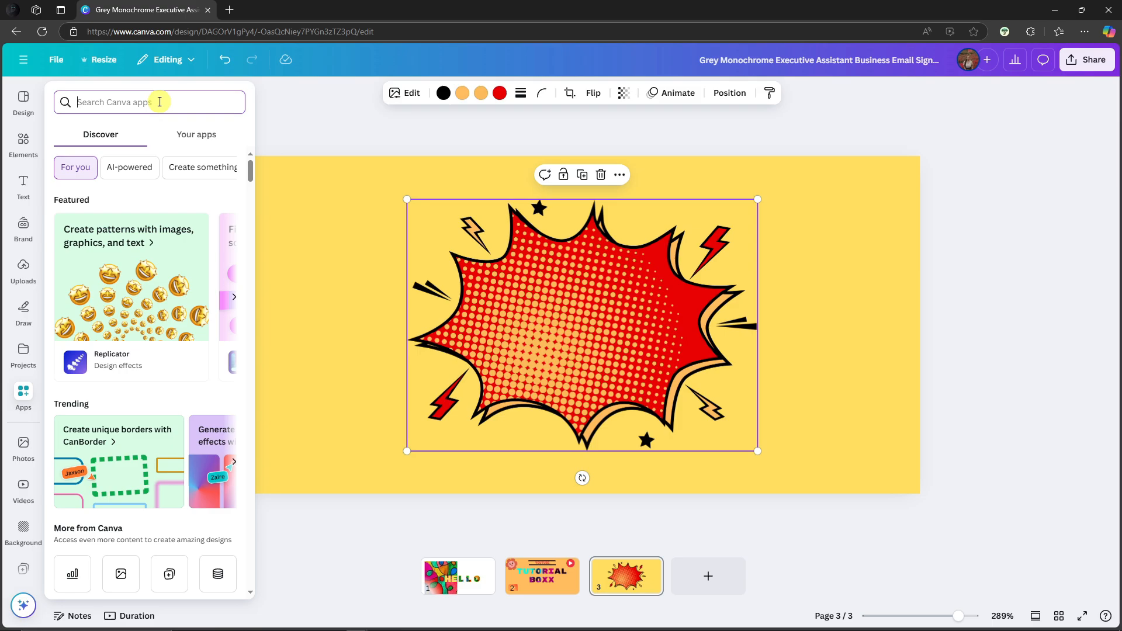
pyautogui.write('Text')
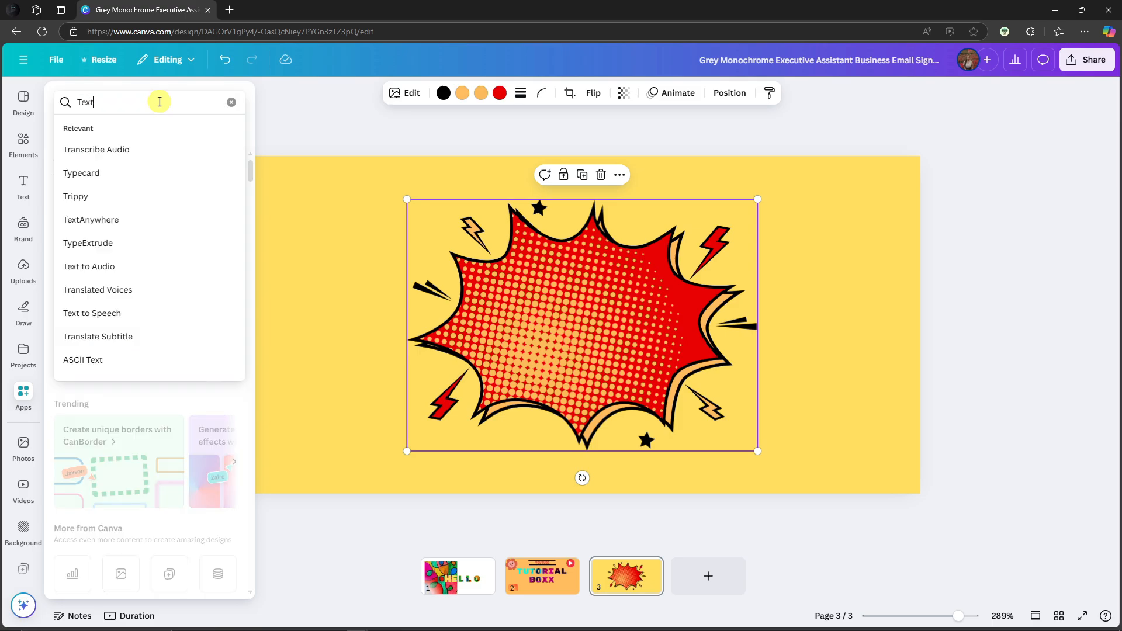
pyautogui.write(' maker')
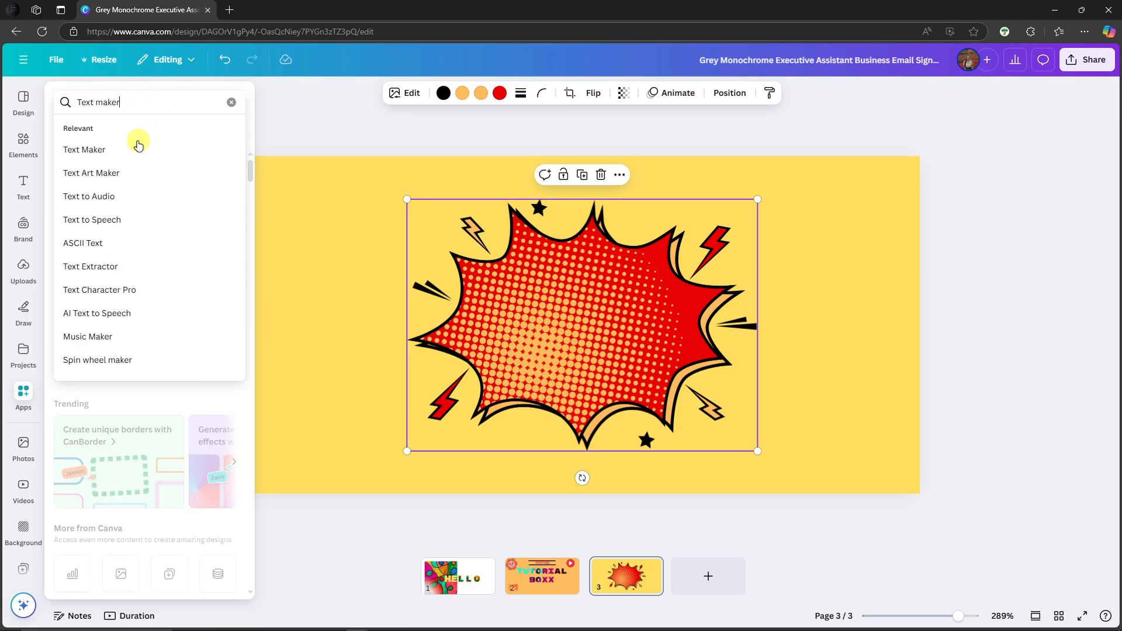
pyautogui.click(139, 148)
pyautogui.click(197, 145)
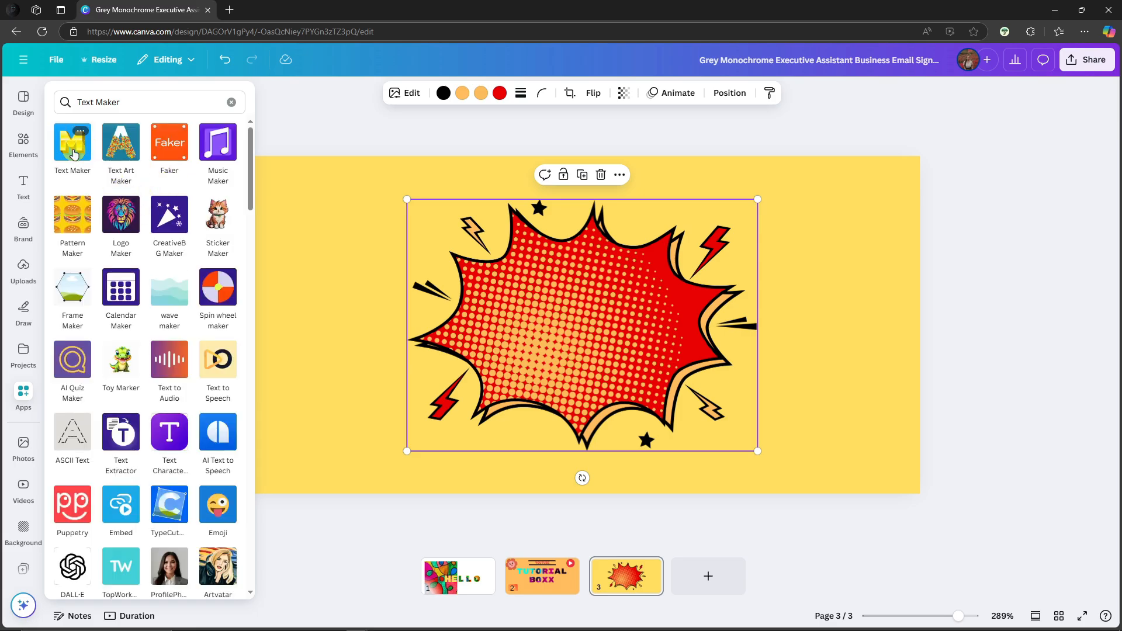
pyautogui.click(73, 154)
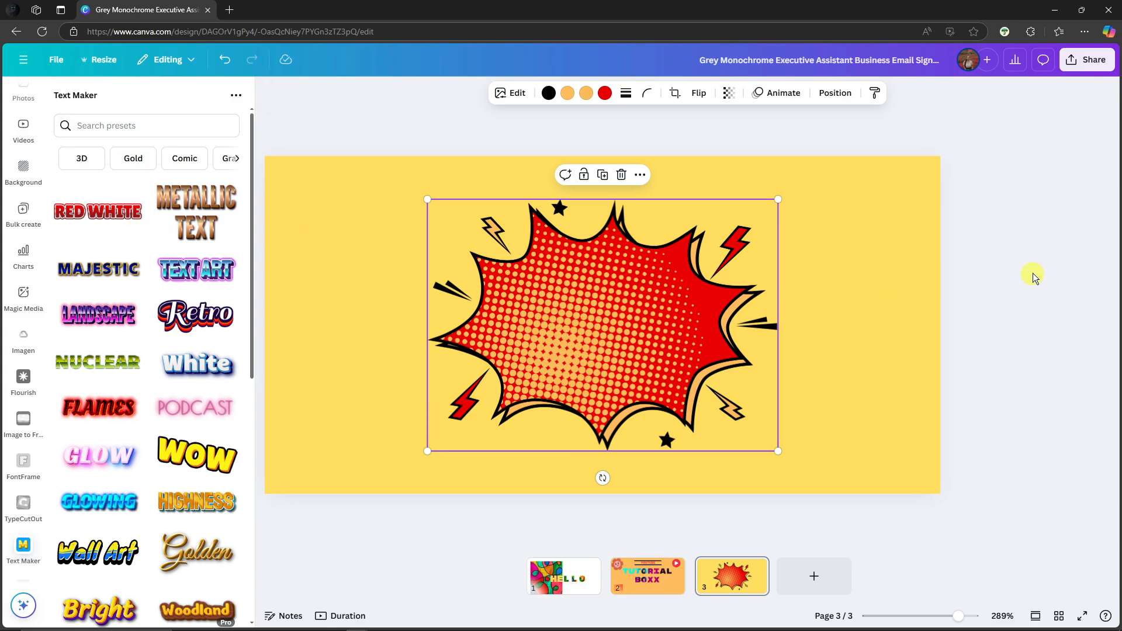
# Filter the Text Maker presets to Comic, browse them and open the yellow BLAST! preset
pyautogui.moveTo(676, 313); pyautogui.dragTo(655, 323)
pyautogui.click(184, 157)
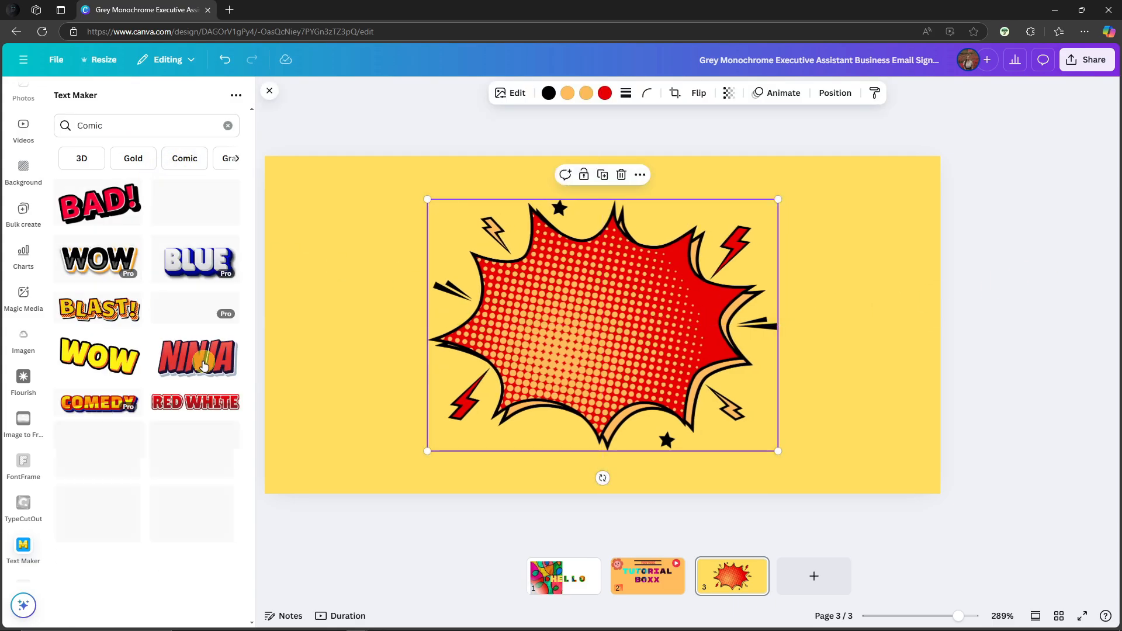
pyautogui.scroll(-2, 201, 358)
pyautogui.scroll(-4, 202, 357)
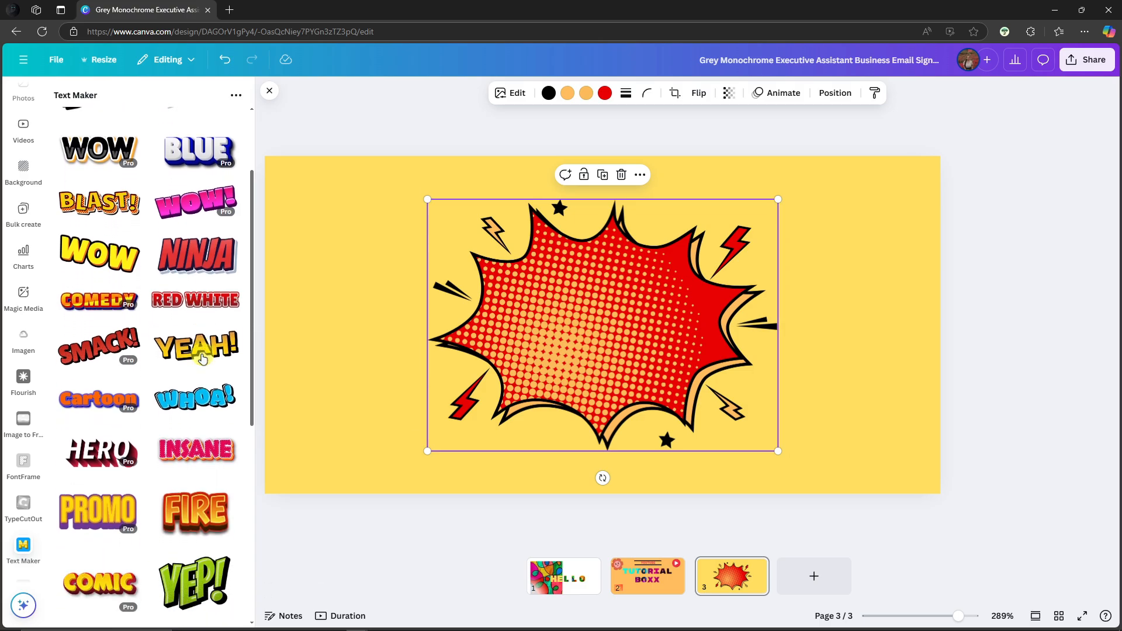
pyautogui.scroll(-10, 204, 359)
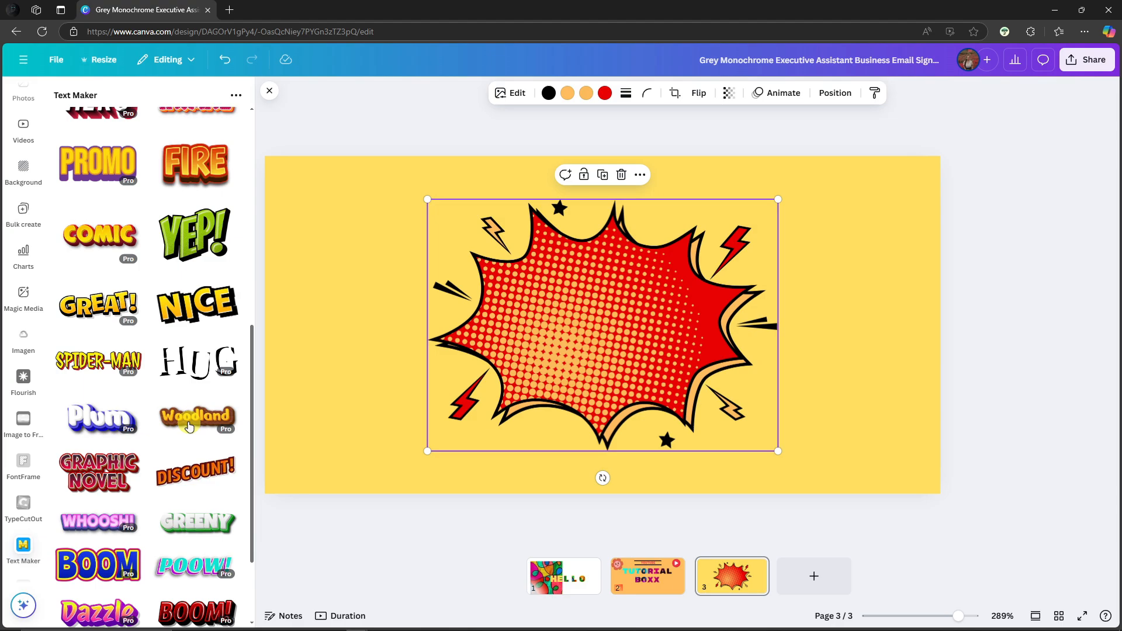
pyautogui.click(80, 361)
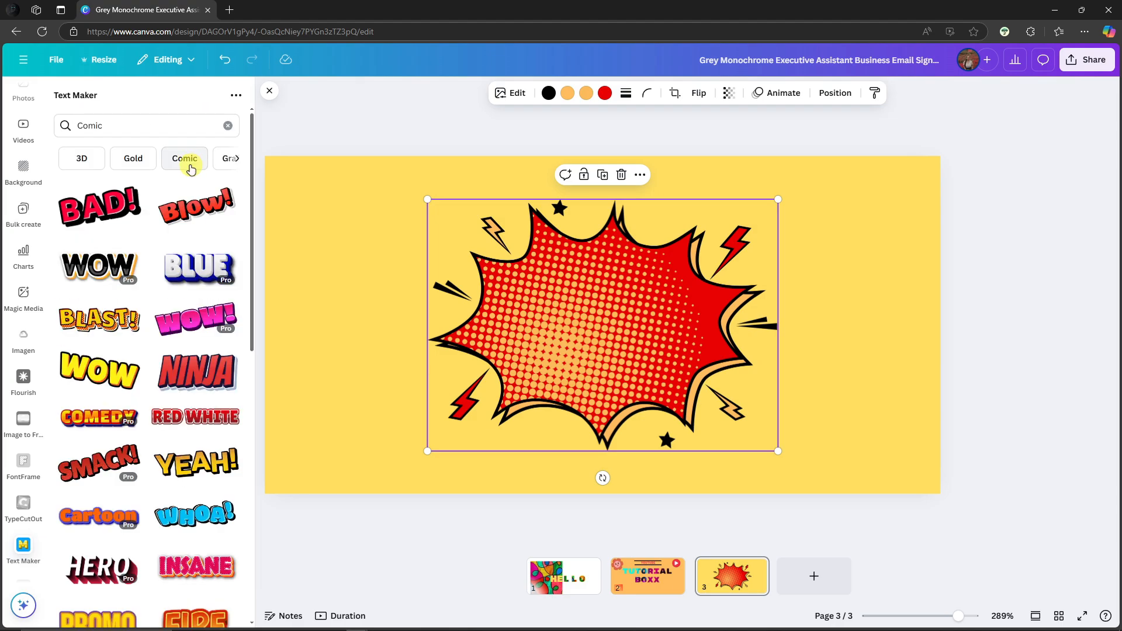
pyautogui.scroll(-2, 176, 286)
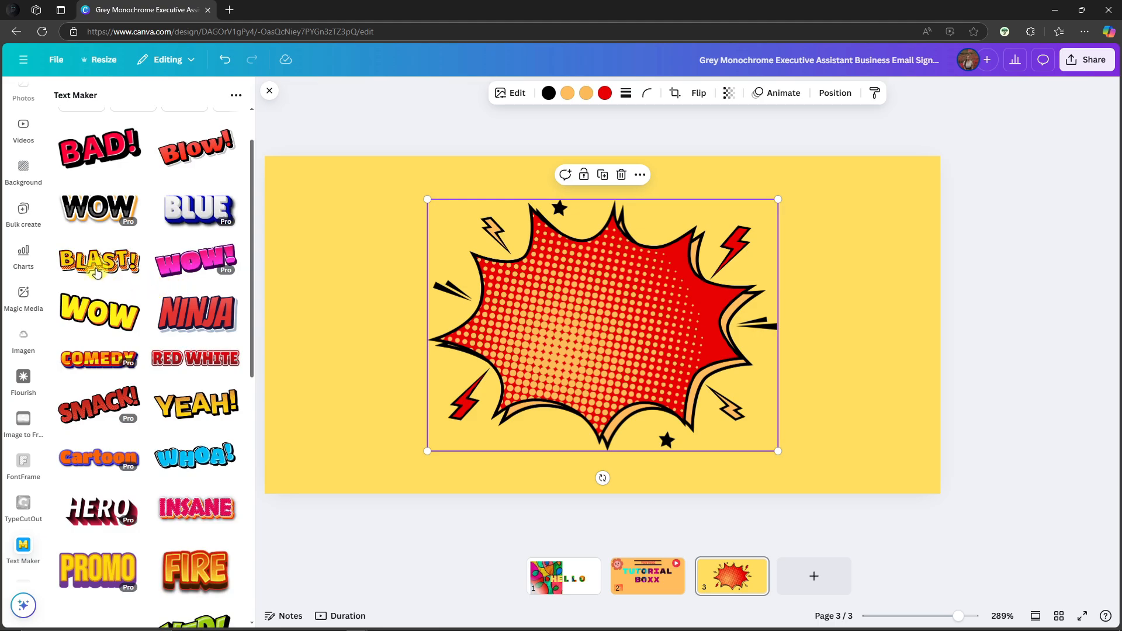
pyautogui.click(96, 273)
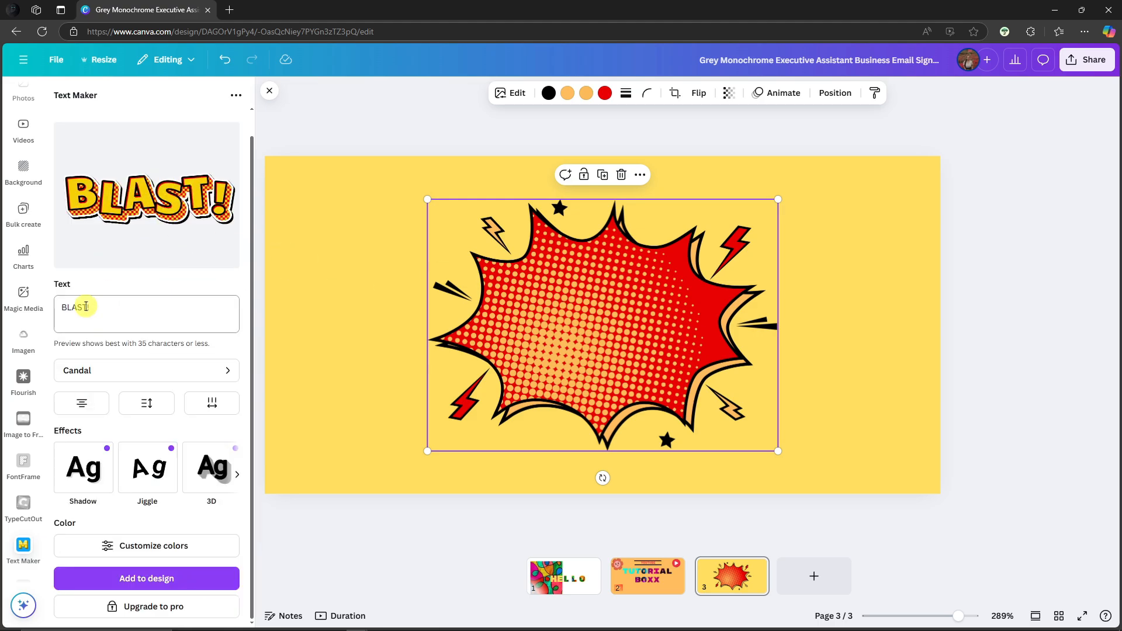
# Change the BLAST! preset's text to SAMPLE VIDEOS! and set its font to Comic Neue
pyautogui.moveTo(86, 306); pyautogui.dragTo(45, 310)
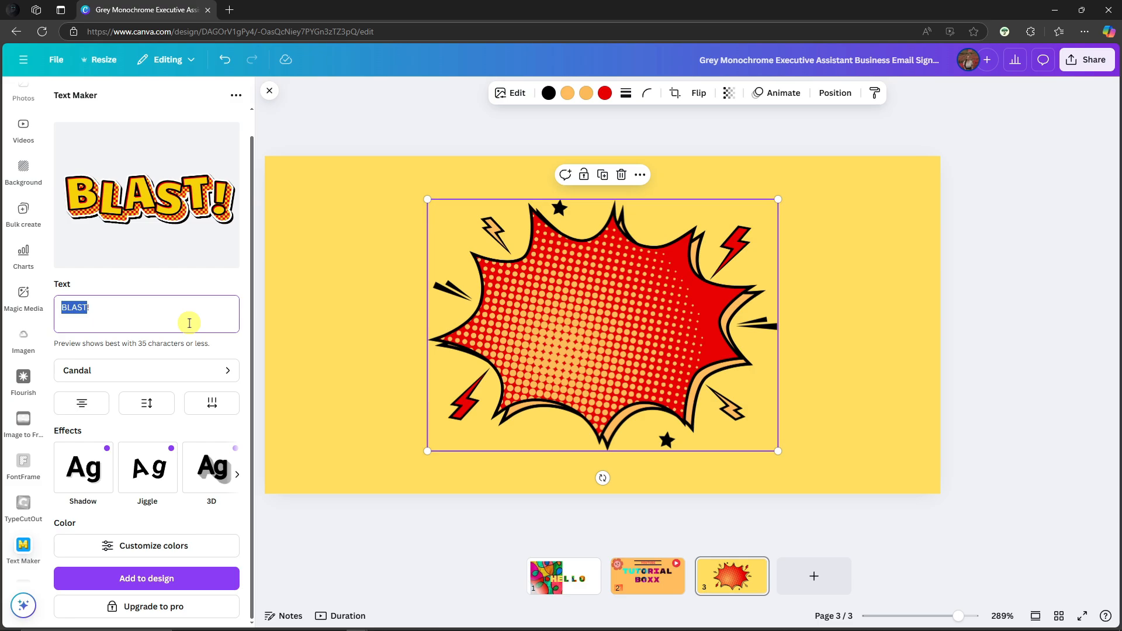
pyautogui.write('SAMPLE VIDEOS')
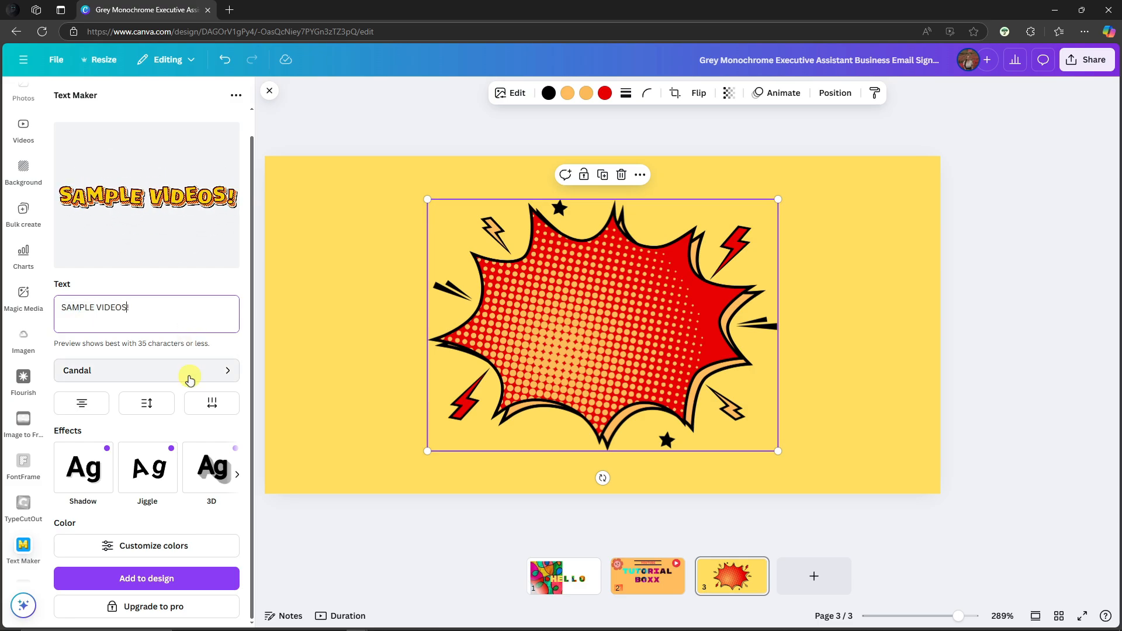
pyautogui.click(188, 376)
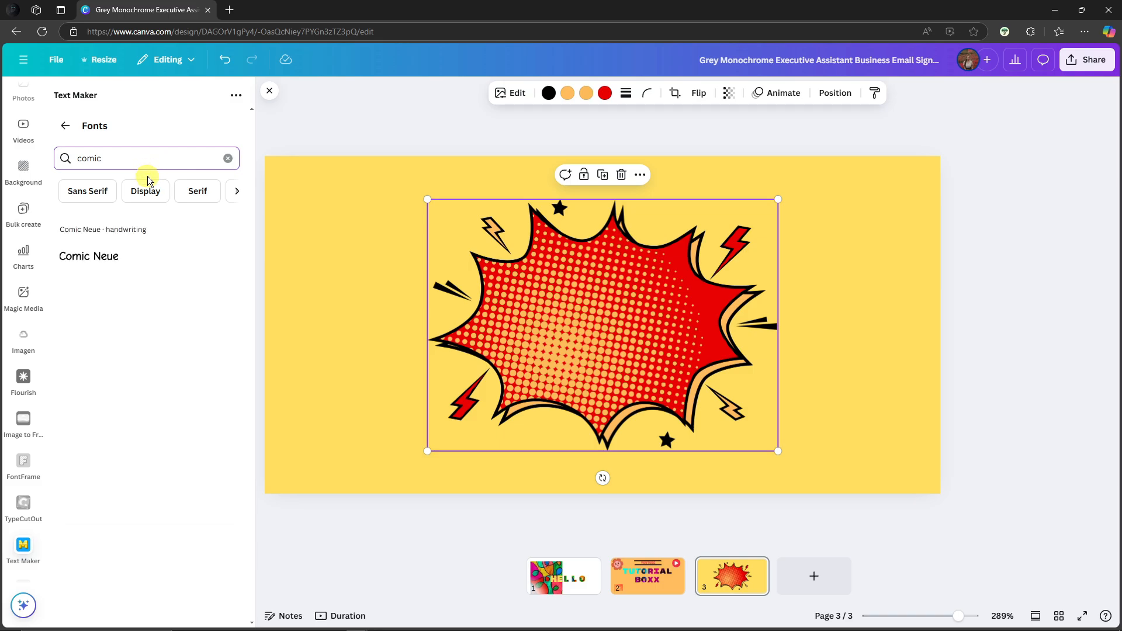
pyautogui.click(100, 256)
pyautogui.scroll(-1, 175, 362)
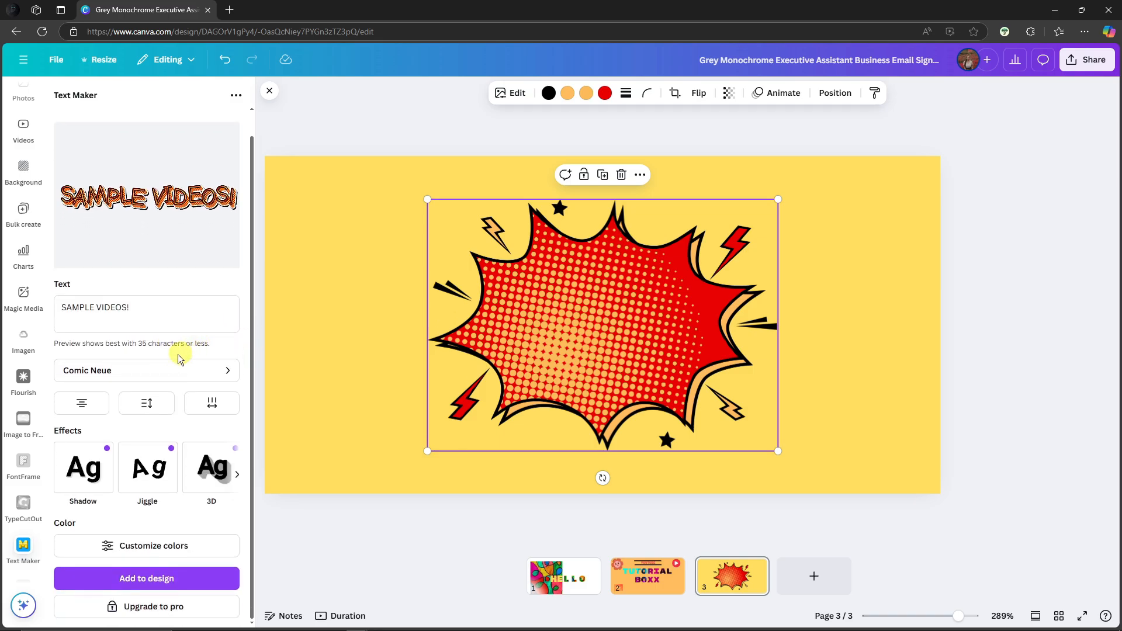
# Check the lettering's alignment and line height options, and set its letter spacing to 0.2
pyautogui.click(89, 405)
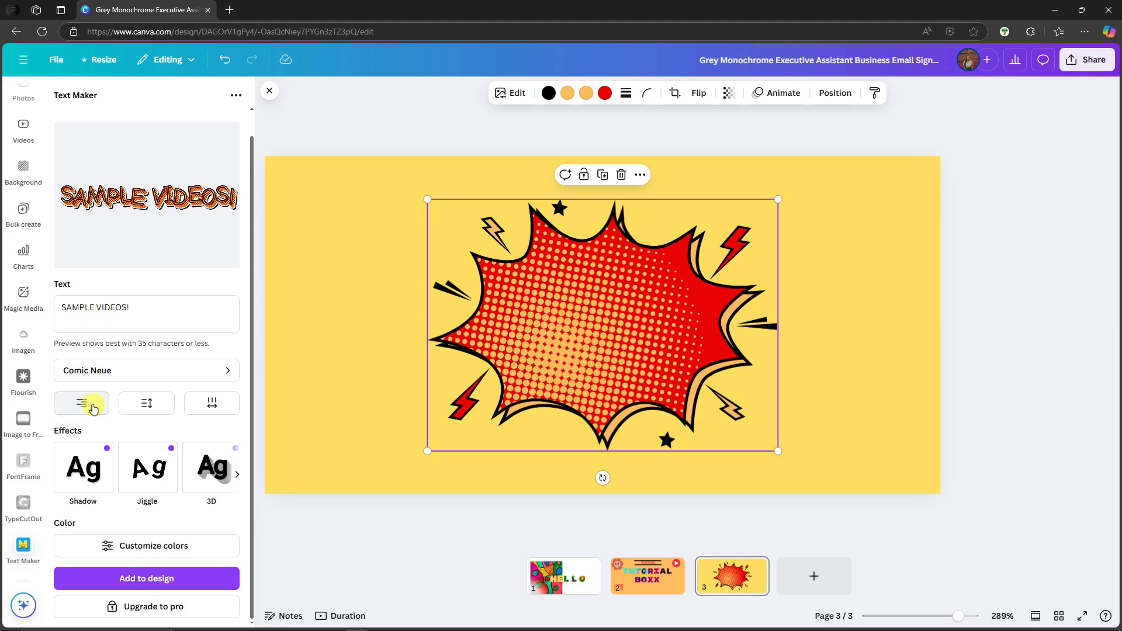
pyautogui.click(146, 405)
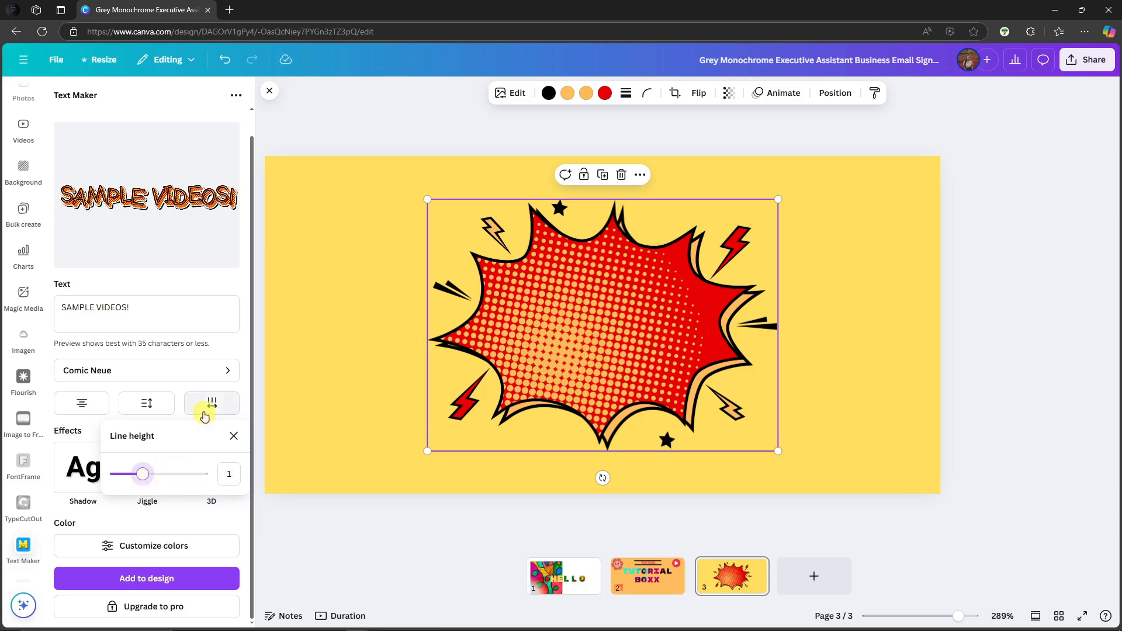
pyautogui.click(209, 405)
pyautogui.moveTo(140, 478)
pyautogui.mouseDown()
pyautogui.moveTo(161, 478)
pyautogui.moveTo(122, 484)
pyautogui.moveTo(146, 489)
pyautogui.mouseUp()
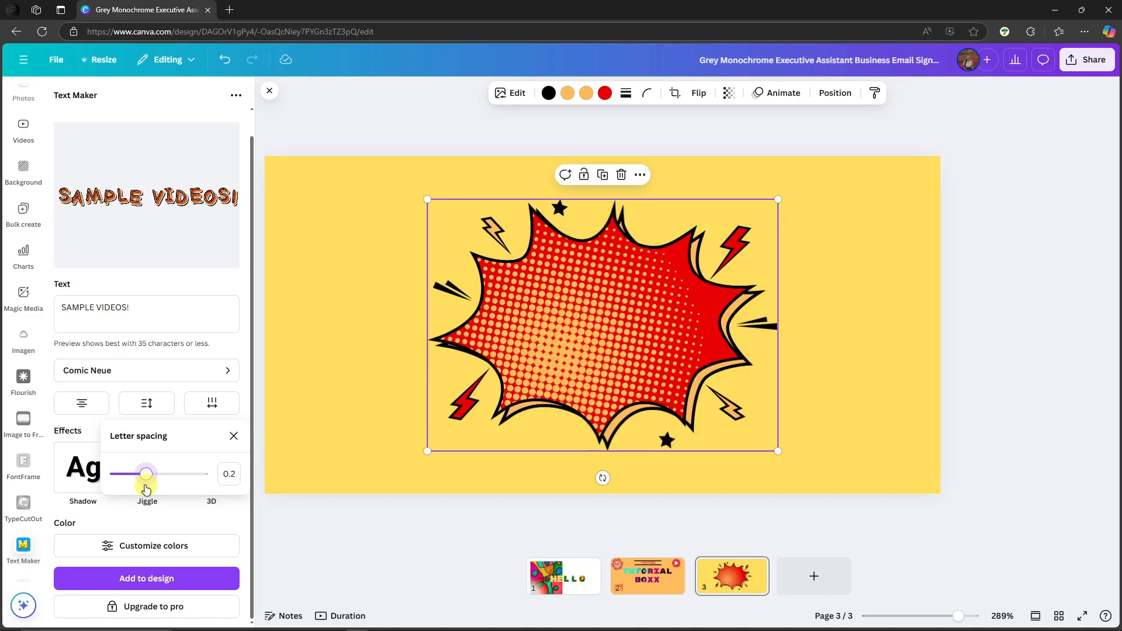
pyautogui.click(197, 389)
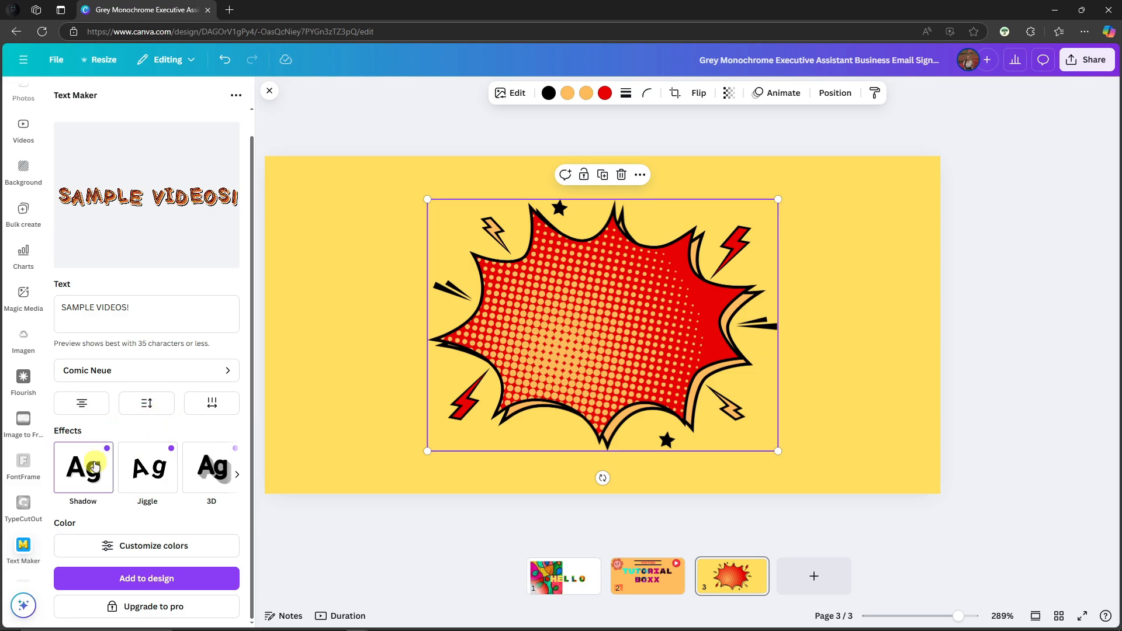
# Enable outer shadow one on the SAMPLE VIDEOS! lettering, with its size at 0.4 and its strength at 0.75
pyautogui.click(94, 465)
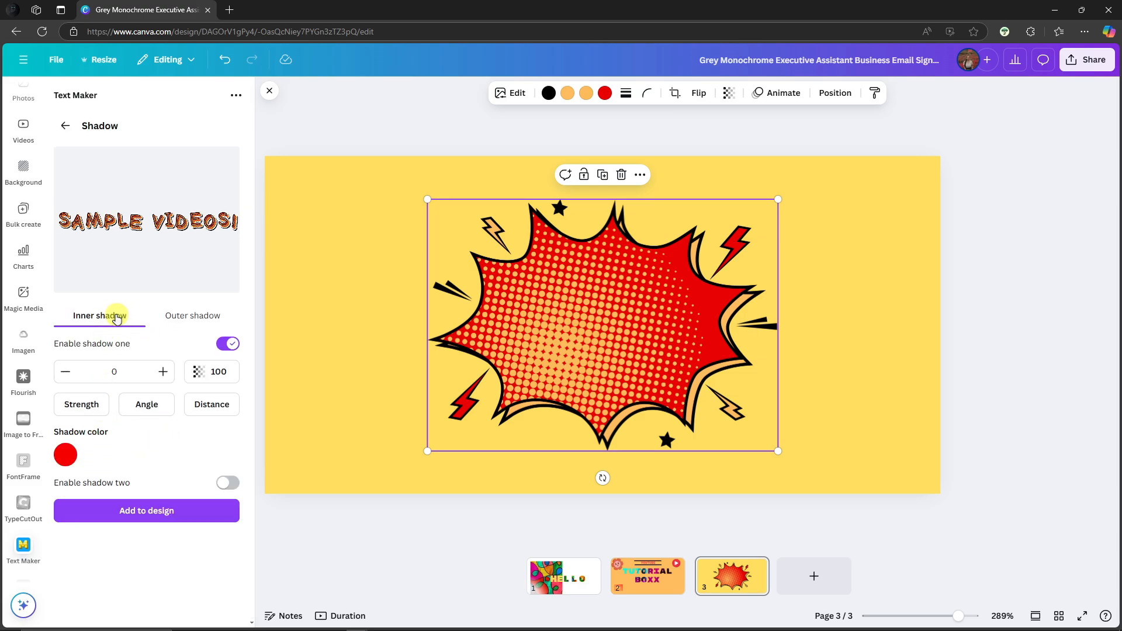
pyautogui.click(192, 317)
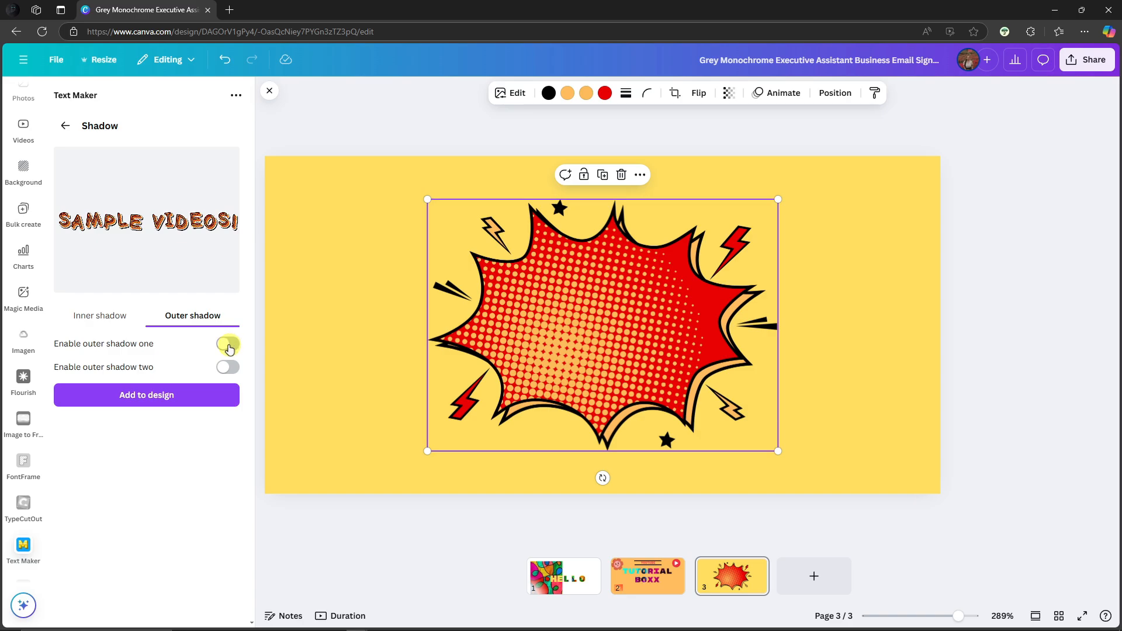
pyautogui.click(228, 345)
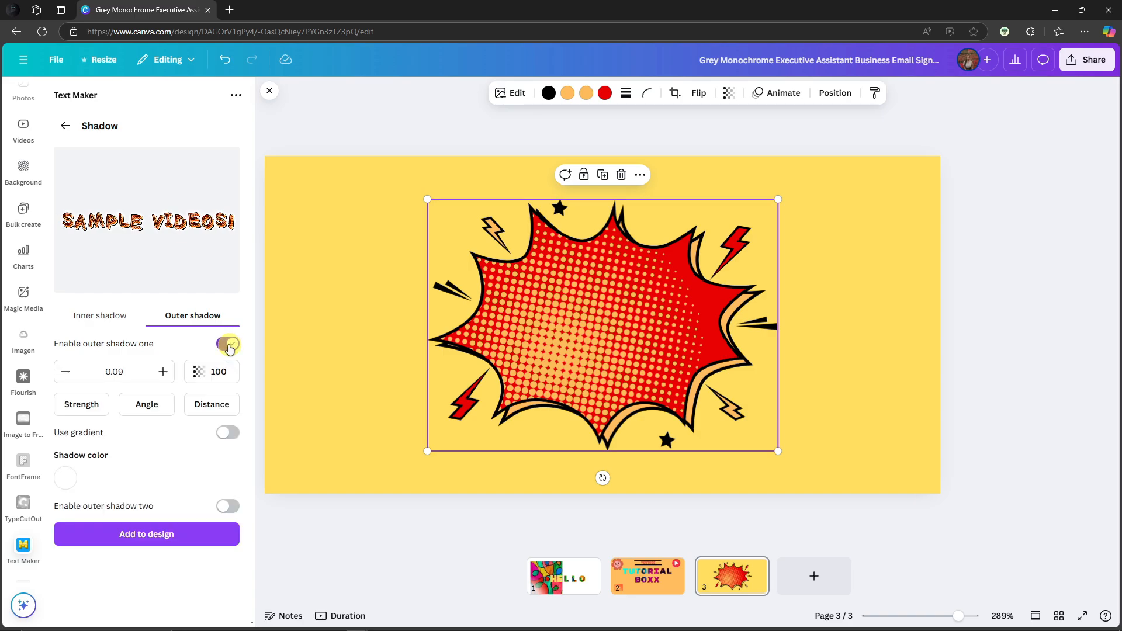
pyautogui.click(163, 372)
pyautogui.click(163, 372)
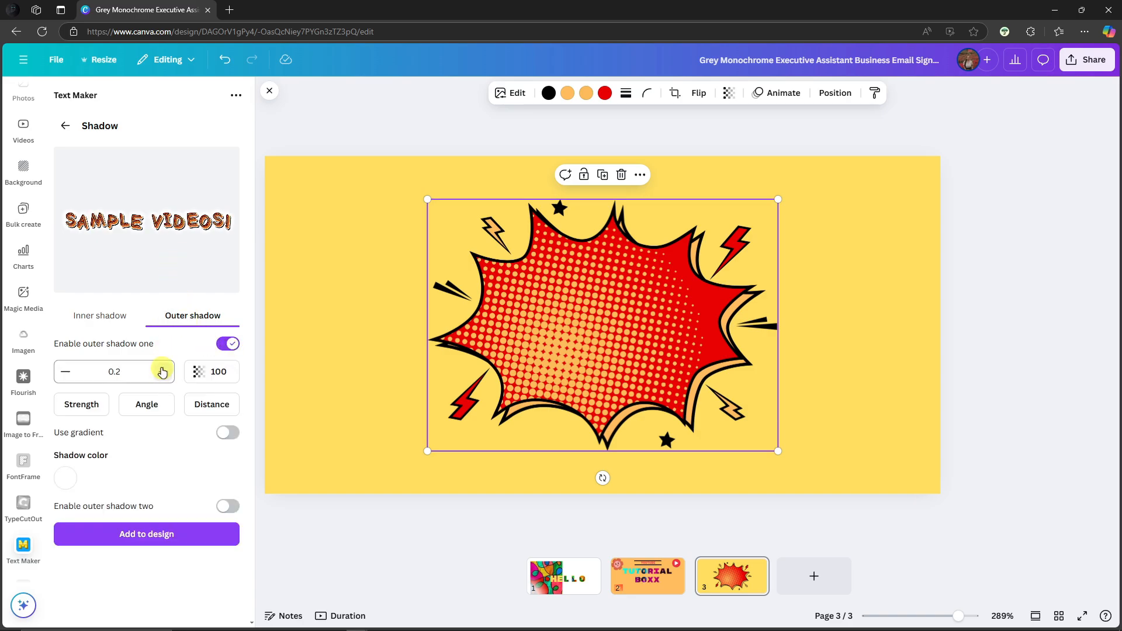
pyautogui.click(163, 371)
pyautogui.click(163, 372)
pyautogui.click(162, 372)
pyautogui.click(163, 371)
pyautogui.click(162, 372)
pyautogui.click(65, 371)
pyautogui.click(65, 371)
pyautogui.click(66, 372)
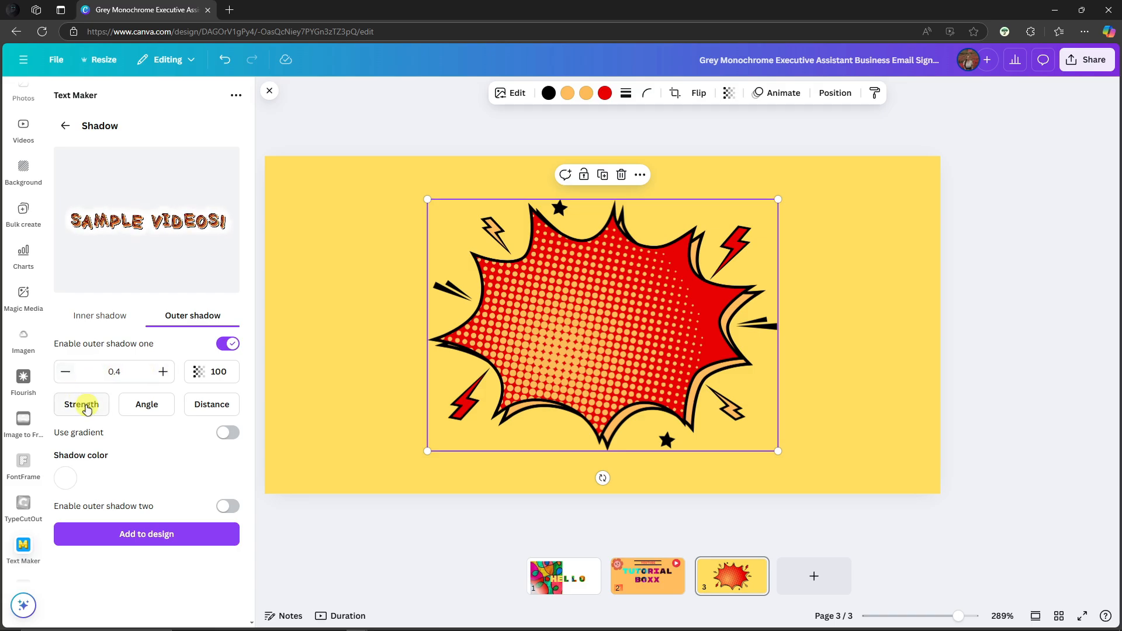
pyautogui.click(82, 403)
pyautogui.moveTo(112, 476); pyautogui.dragTo(134, 483)
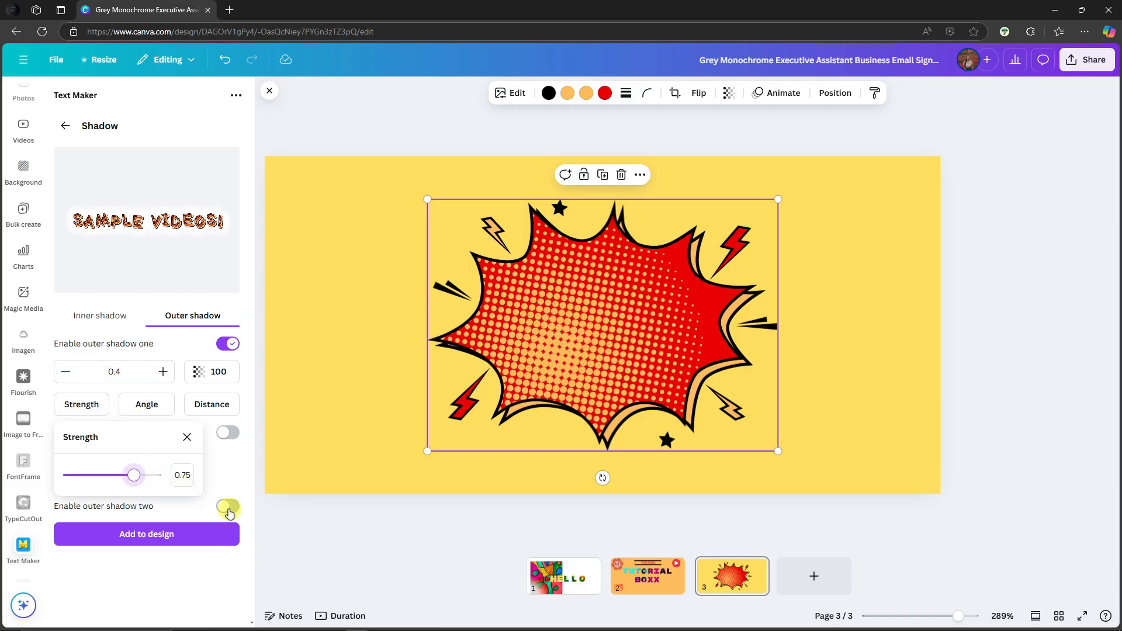
# Enable outer shadow two on the lettering and set its strength to 0.7
pyautogui.click(227, 507)
pyautogui.scroll(-1, 195, 502)
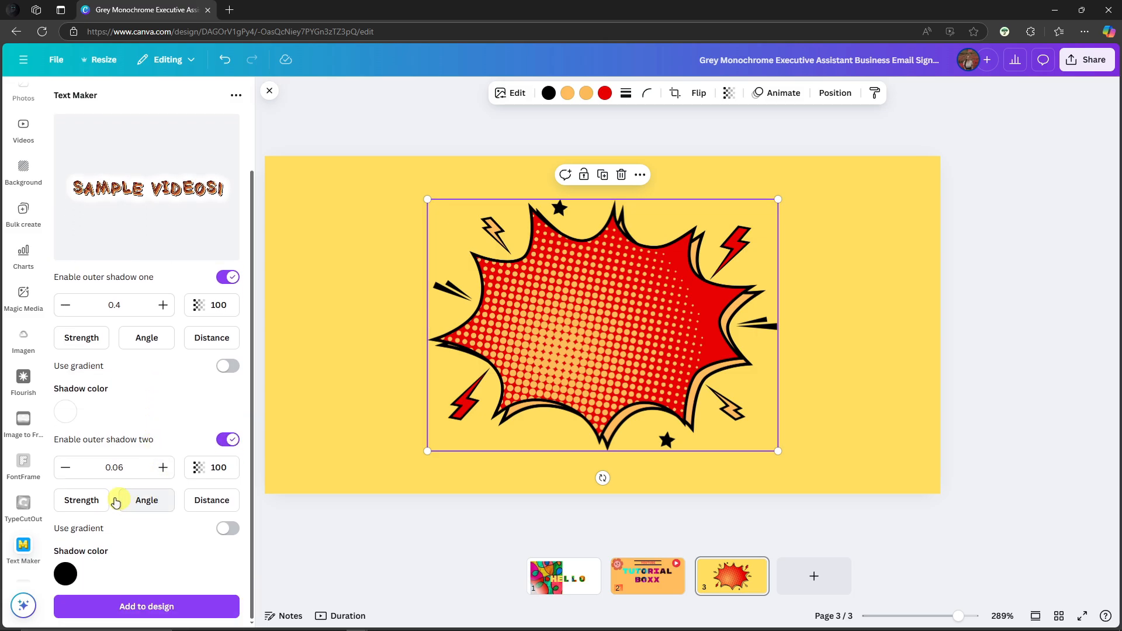
pyautogui.click(81, 500)
pyautogui.moveTo(69, 571); pyautogui.dragTo(134, 577)
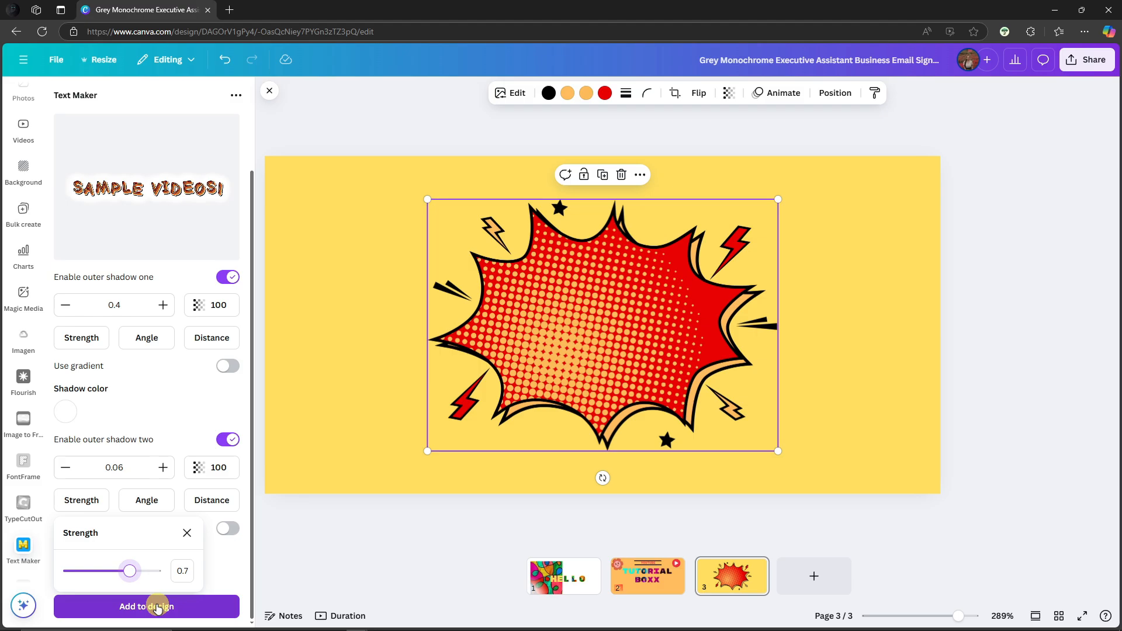
pyautogui.scroll(1, 171, 509)
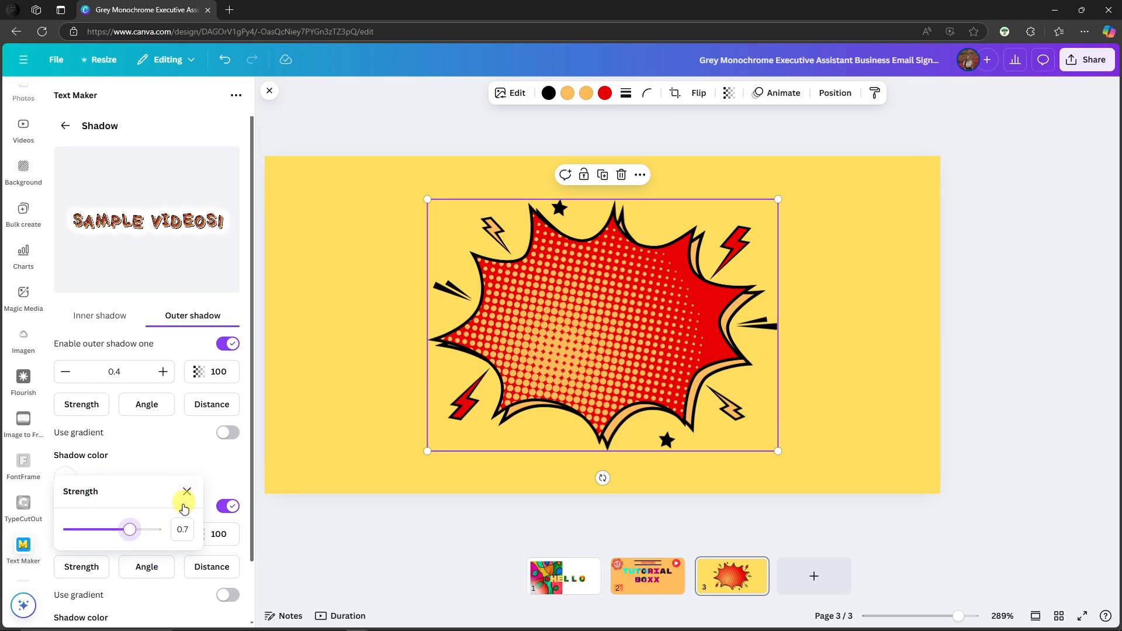
pyautogui.scroll(-1, 193, 380)
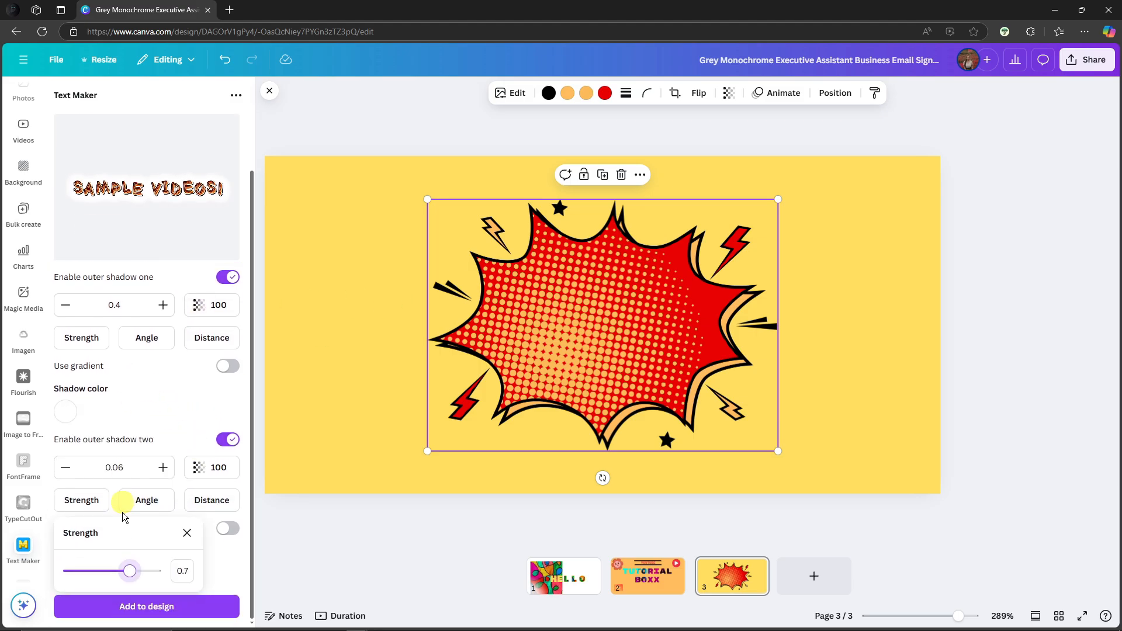
# Add the SAMPLE VIDEOS! lettering to page 3 at Medium quality
pyautogui.click(138, 602)
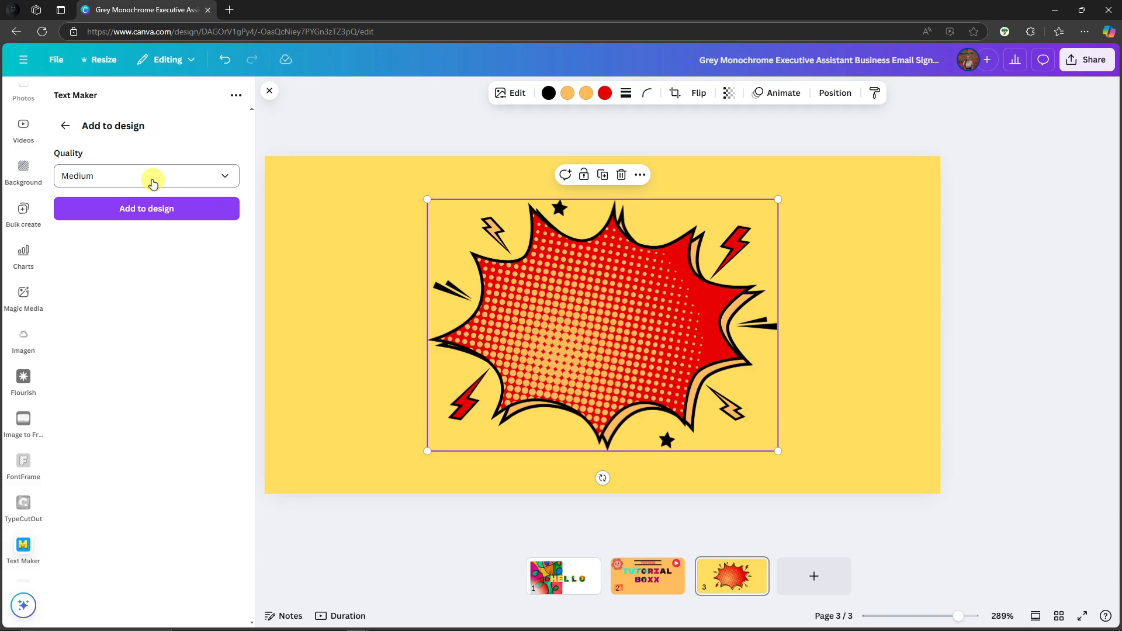
pyautogui.click(153, 182)
pyautogui.click(150, 181)
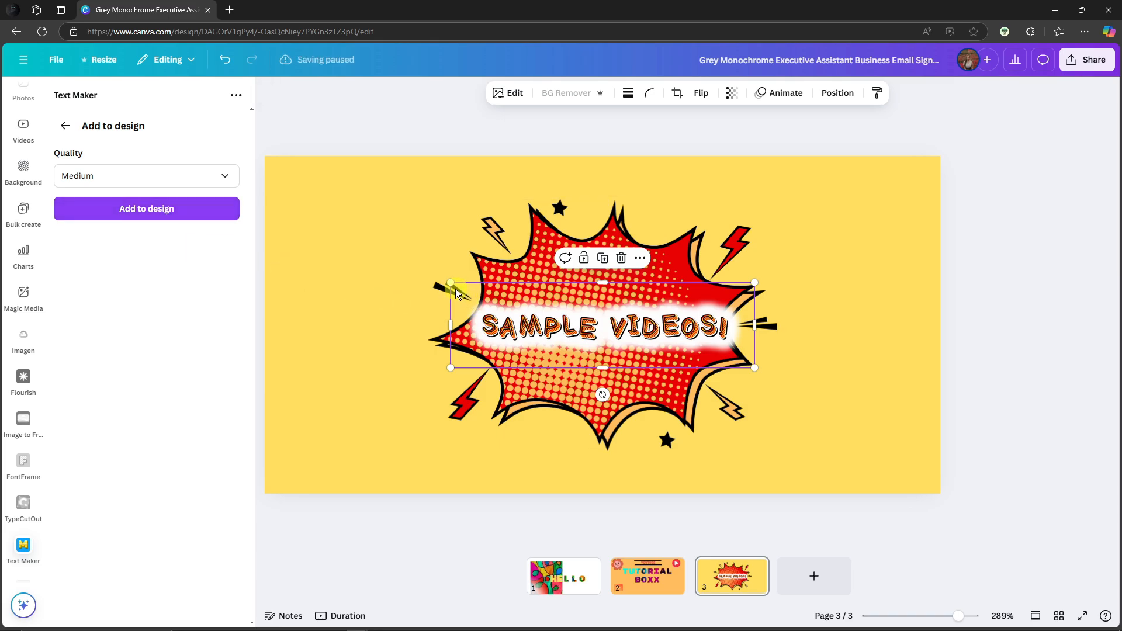
# Scale the SAMPLE VIDEOS! lettering down to fit inside the red burst and centre it there
pyautogui.moveTo(456, 293); pyautogui.dragTo(331, 190)
pyautogui.moveTo(496, 313); pyautogui.dragTo(556, 329)
pyautogui.moveTo(809, 268); pyautogui.dragTo(646, 324)
pyautogui.moveTo(586, 360); pyautogui.dragTo(667, 339)
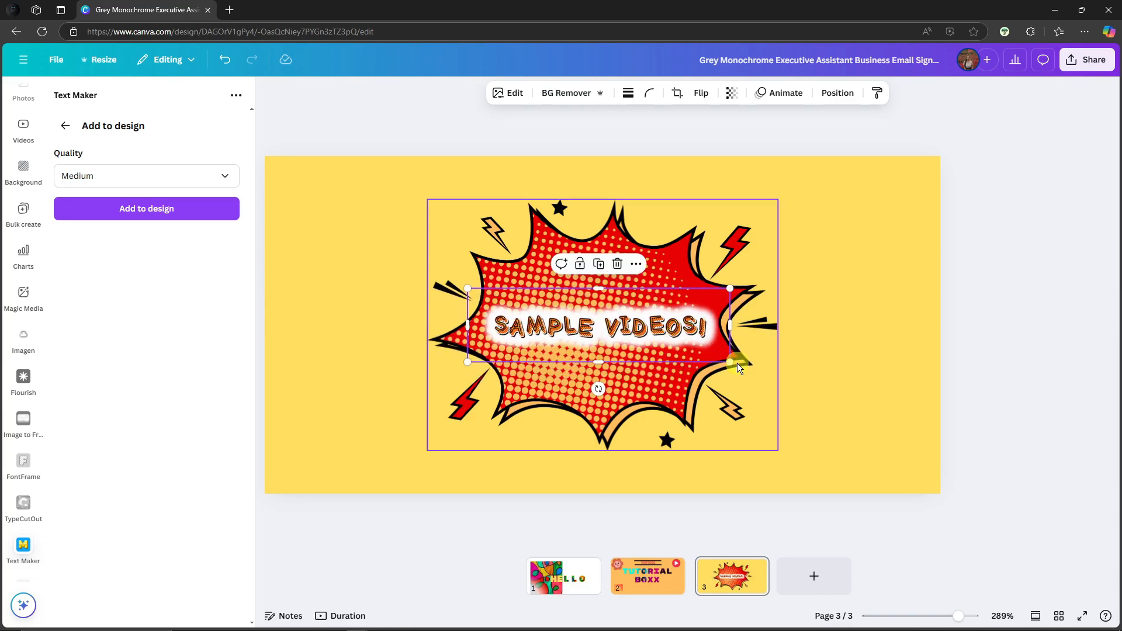
pyautogui.moveTo(730, 362); pyautogui.dragTo(694, 352)
pyautogui.moveTo(642, 329); pyautogui.dragTo(662, 323)
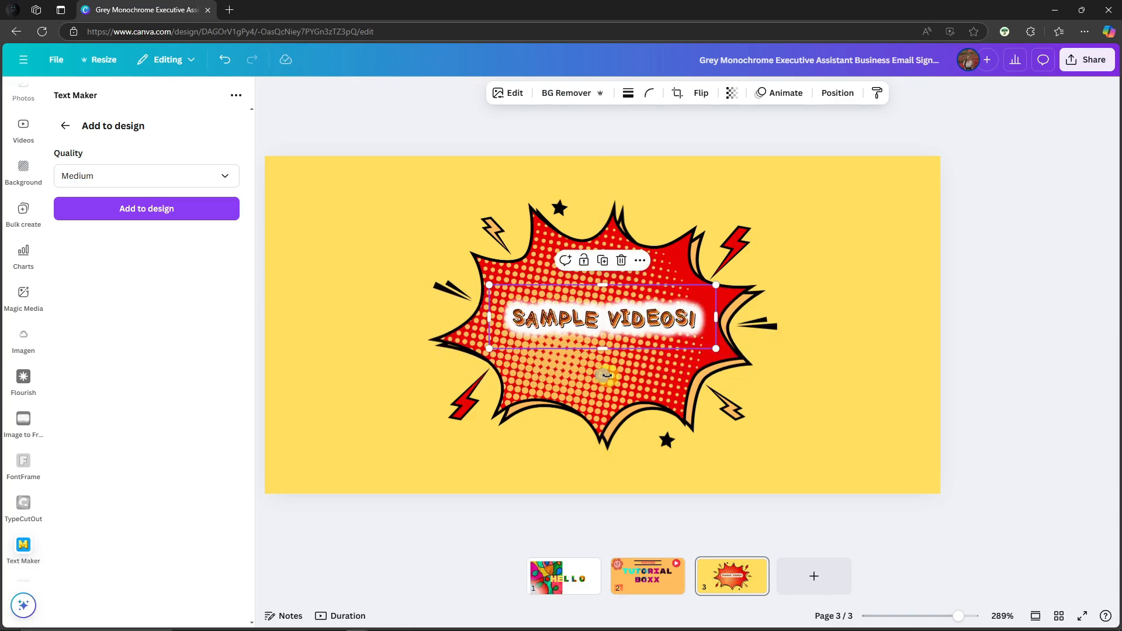
# Tilt the SAMPLE VIDEOS! lettering slightly clockwise, enlarge it a little and reposition it inside the burst
pyautogui.moveTo(602, 376); pyautogui.dragTo(588, 374)
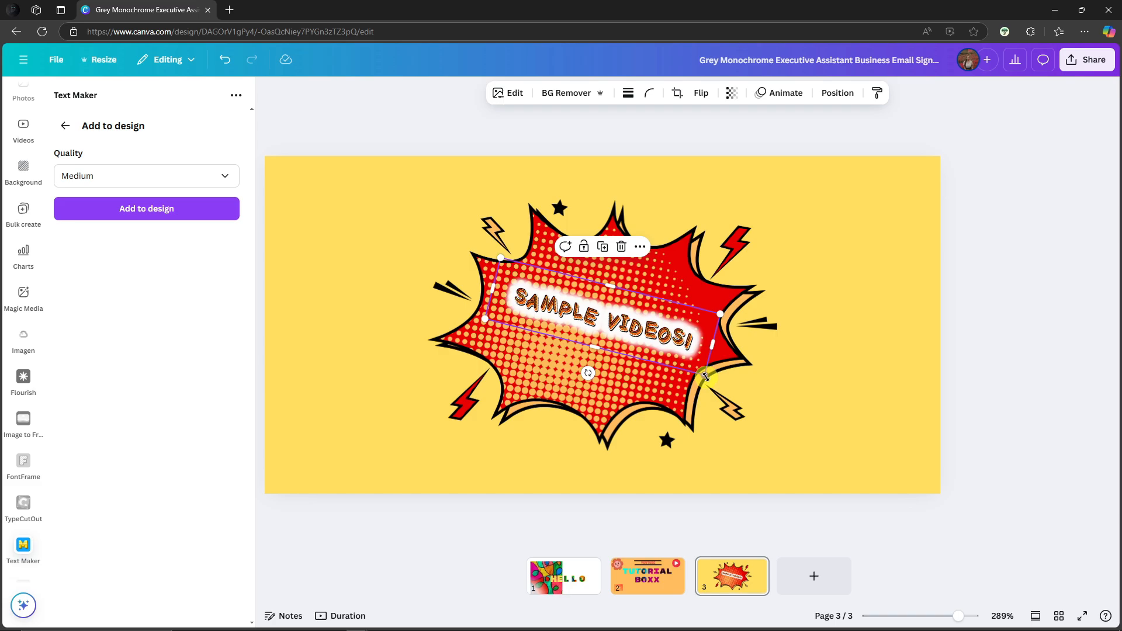
pyautogui.moveTo(705, 377); pyautogui.dragTo(725, 389)
pyautogui.moveTo(669, 345); pyautogui.dragTo(657, 354)
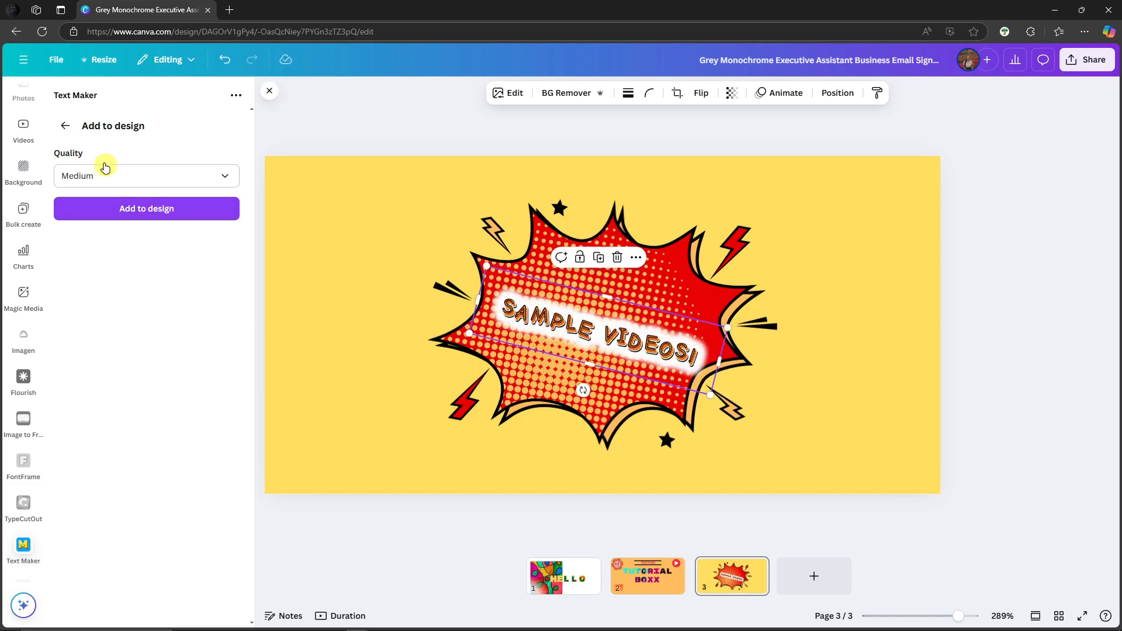
# Return to the Text Maker presets, filter them to Comic and browse the styles
pyautogui.click(68, 128)
pyautogui.click(68, 128)
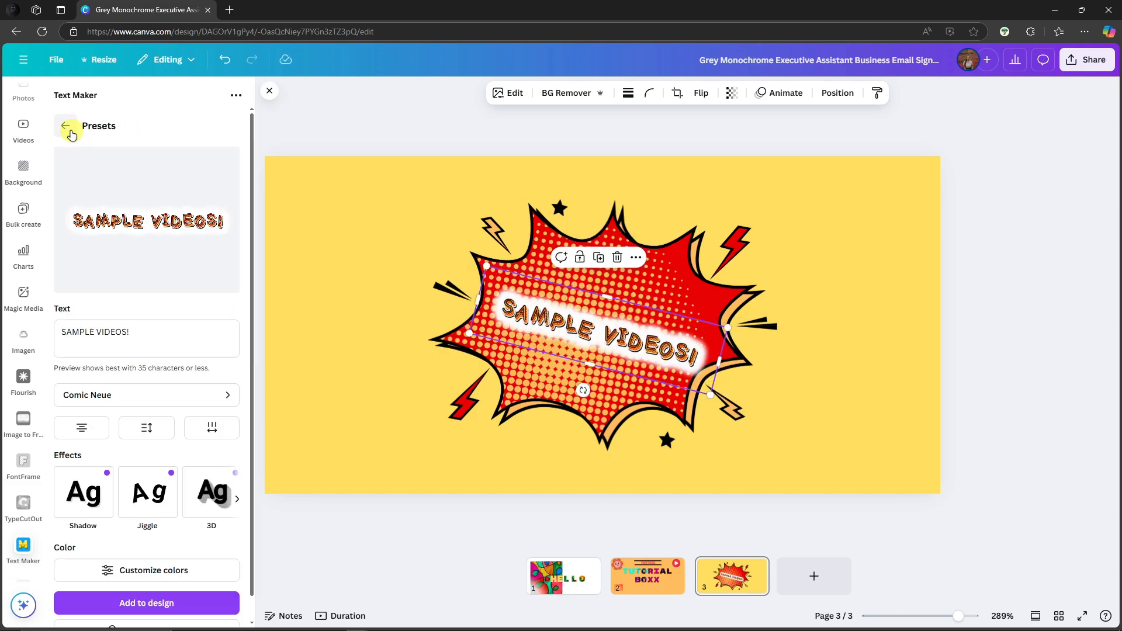
pyautogui.click(69, 131)
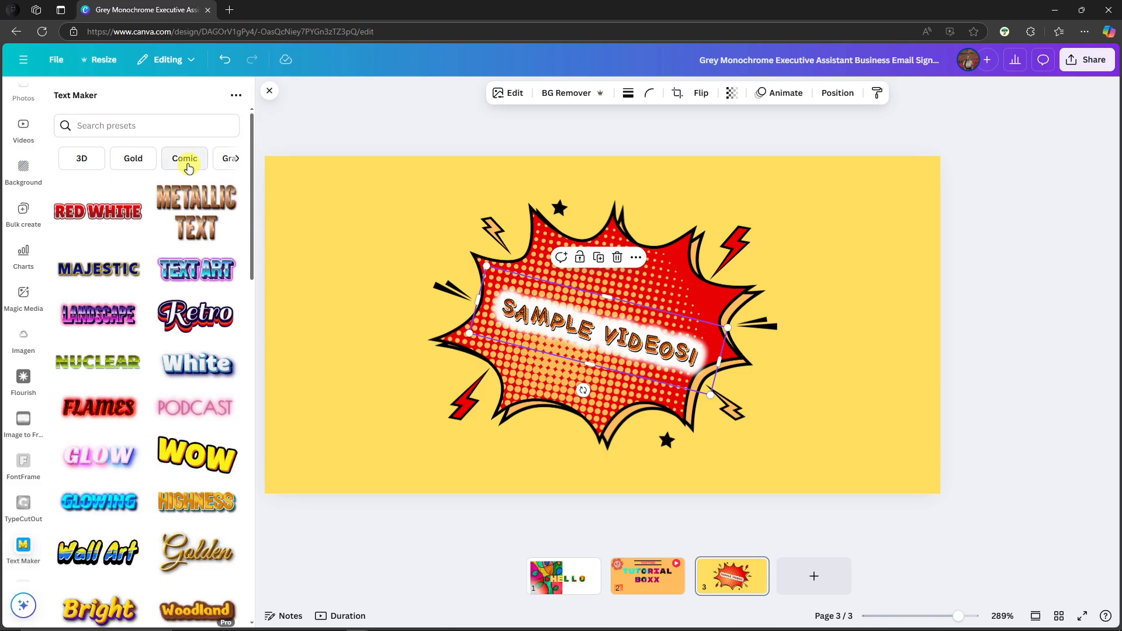
pyautogui.scroll(-3, 188, 288)
pyautogui.scroll(3, 188, 288)
pyautogui.click(183, 165)
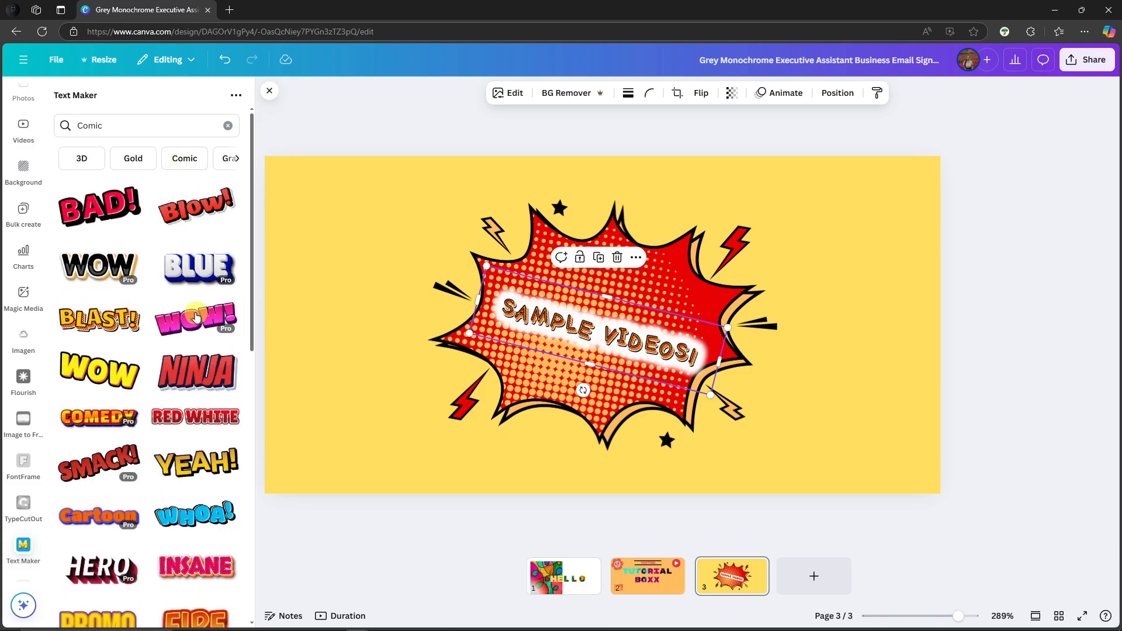
pyautogui.scroll(-1, 195, 317)
pyautogui.scroll(-1, 107, 317)
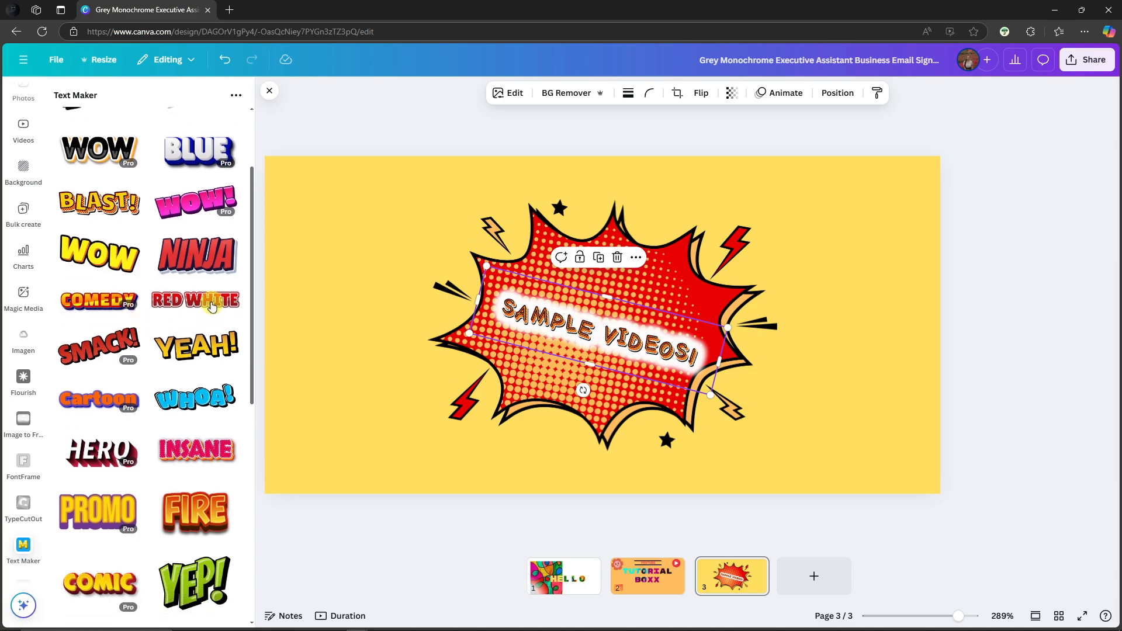
# Open the red NINJA preset and set its text to TUTORIALBOXX
pyautogui.click(193, 255)
pyautogui.click(563, 257)
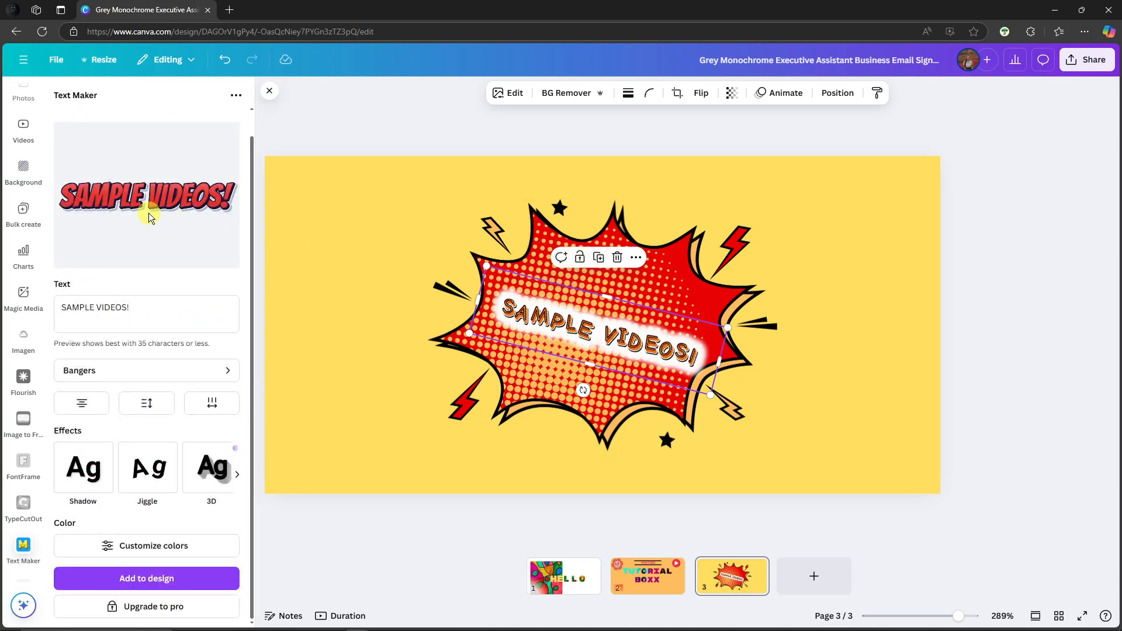
pyautogui.moveTo(140, 307); pyautogui.dragTo(57, 304)
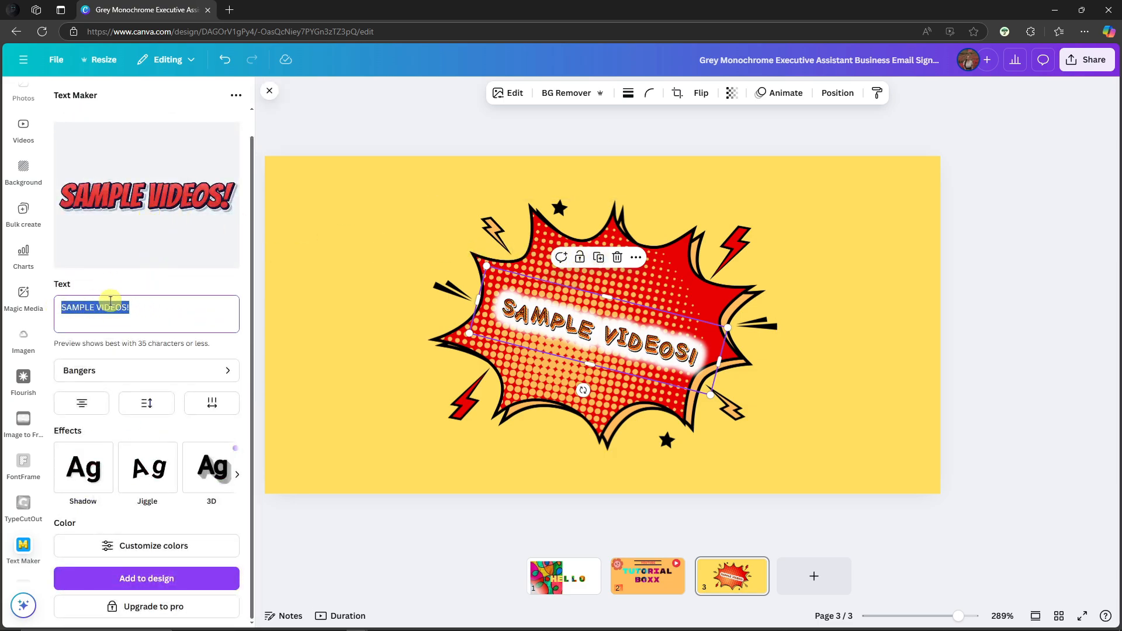
pyautogui.write('TUTORIALBOXX')
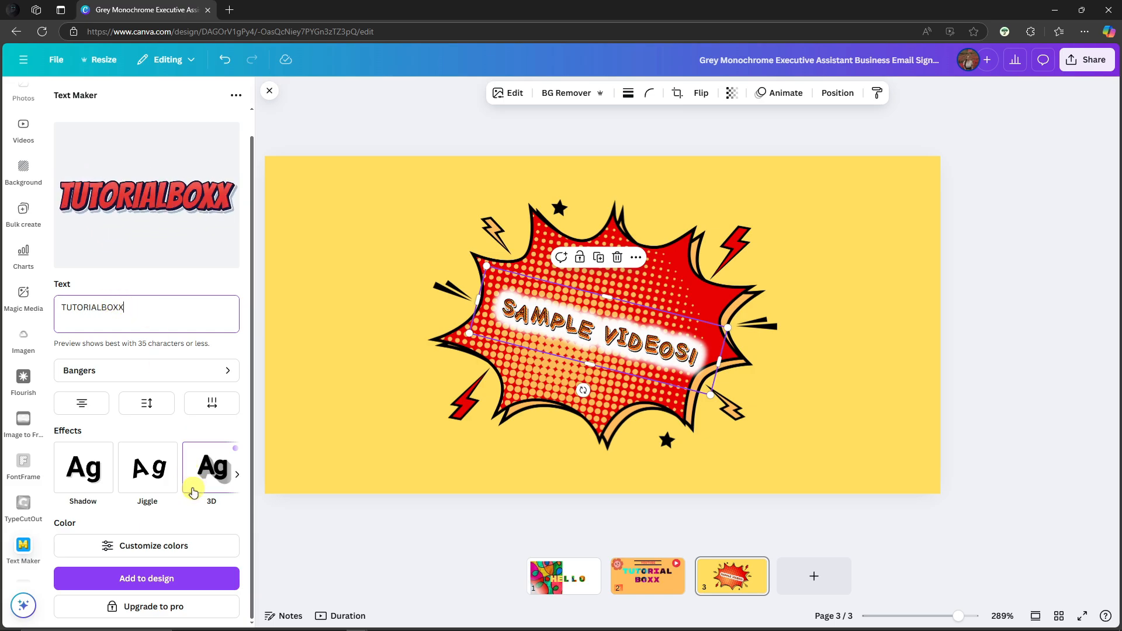
# Enable the Jiggle effect on the TUTORIALBOXX lettering, adjust its intensity and add it to the design at Medium quality
pyautogui.click(148, 489)
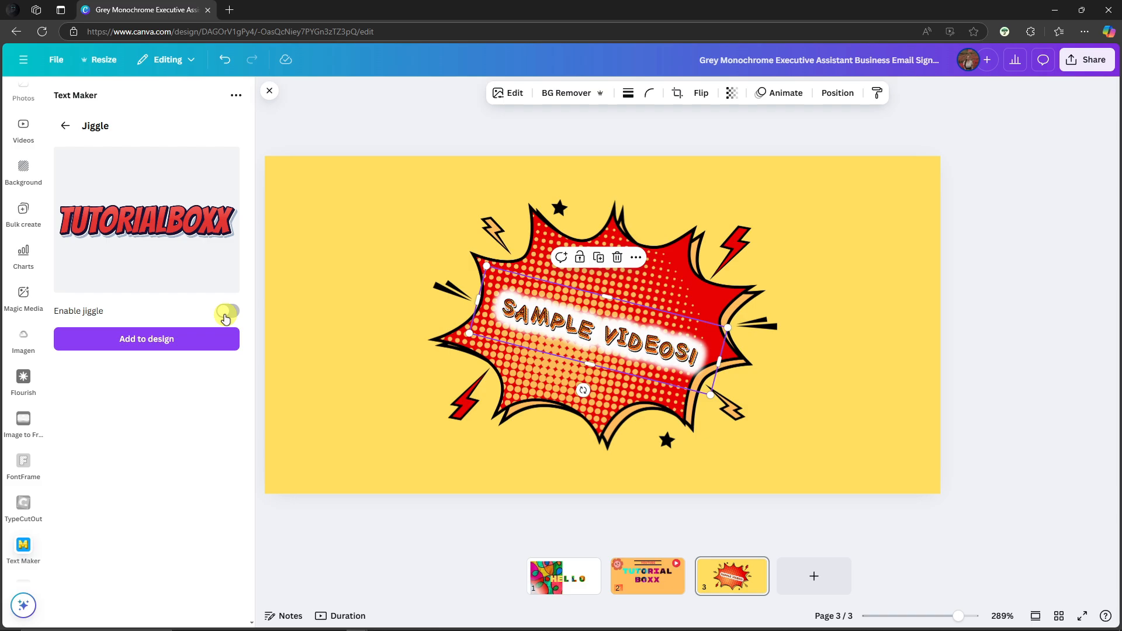
pyautogui.click(225, 313)
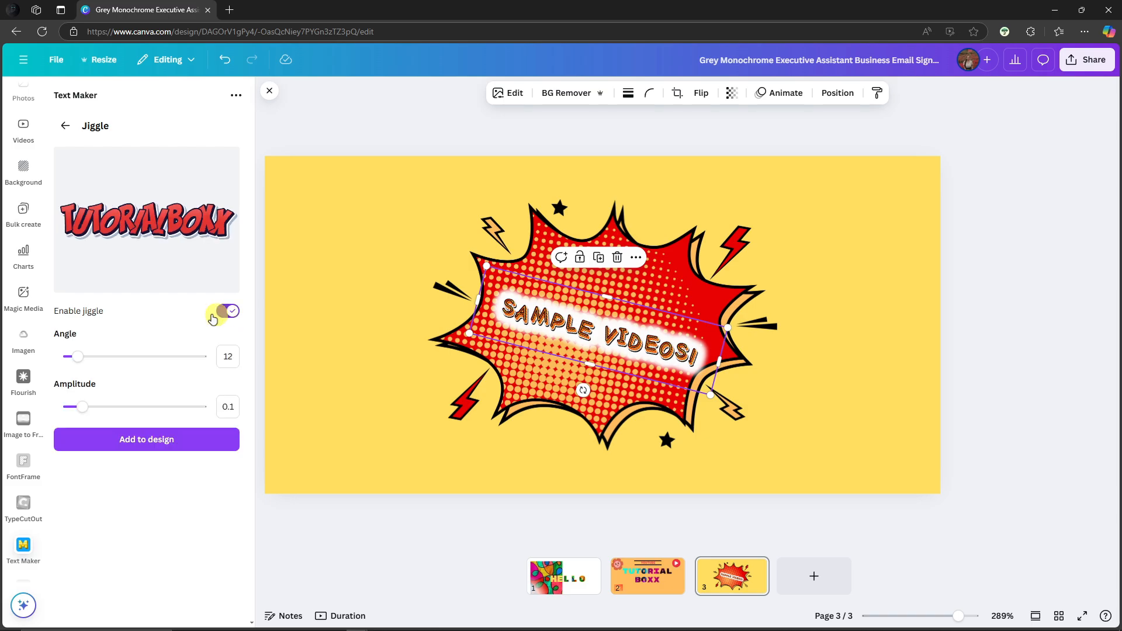
pyautogui.moveTo(78, 362); pyautogui.dragTo(131, 409)
pyautogui.click(158, 449)
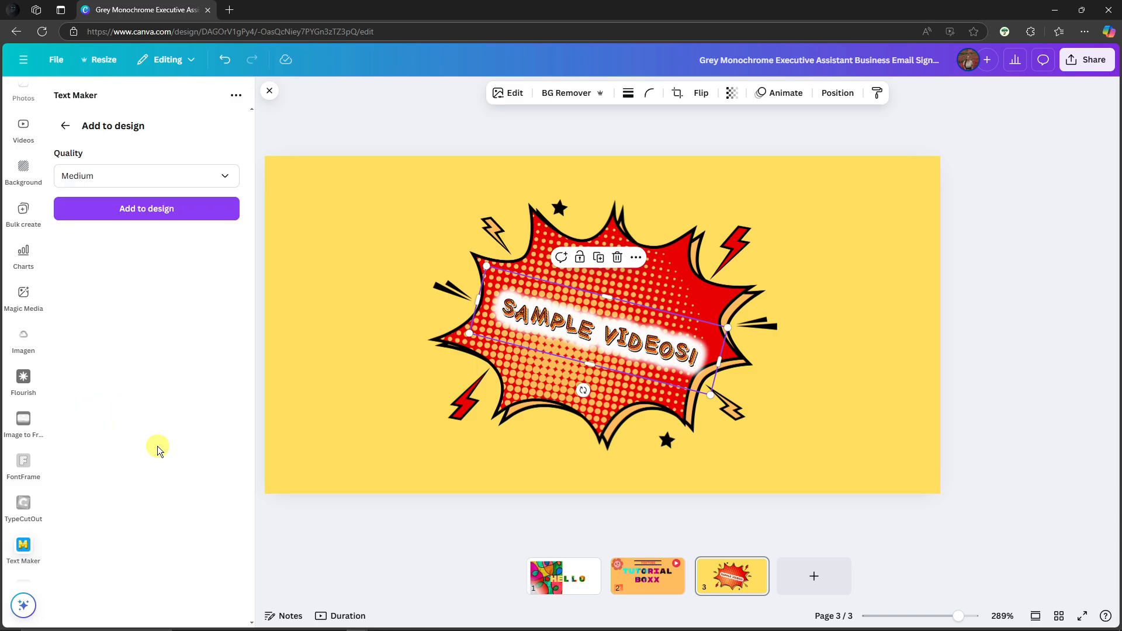
pyautogui.click(151, 208)
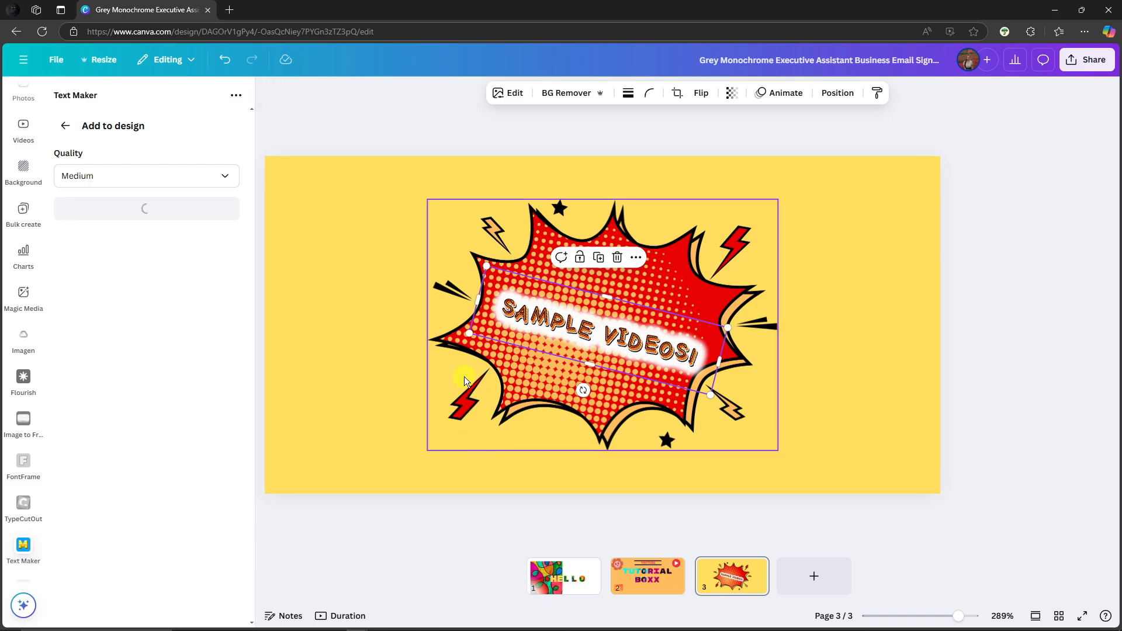
# Move the SAMPLE VIDEOS! lettering out of the burst to the page's upper left, then shrink the red TUTORIALBOXX lettering and center it in the burst
pyautogui.moveTo(542, 333); pyautogui.dragTo(684, 223)
pyautogui.moveTo(572, 339); pyautogui.dragTo(420, 390)
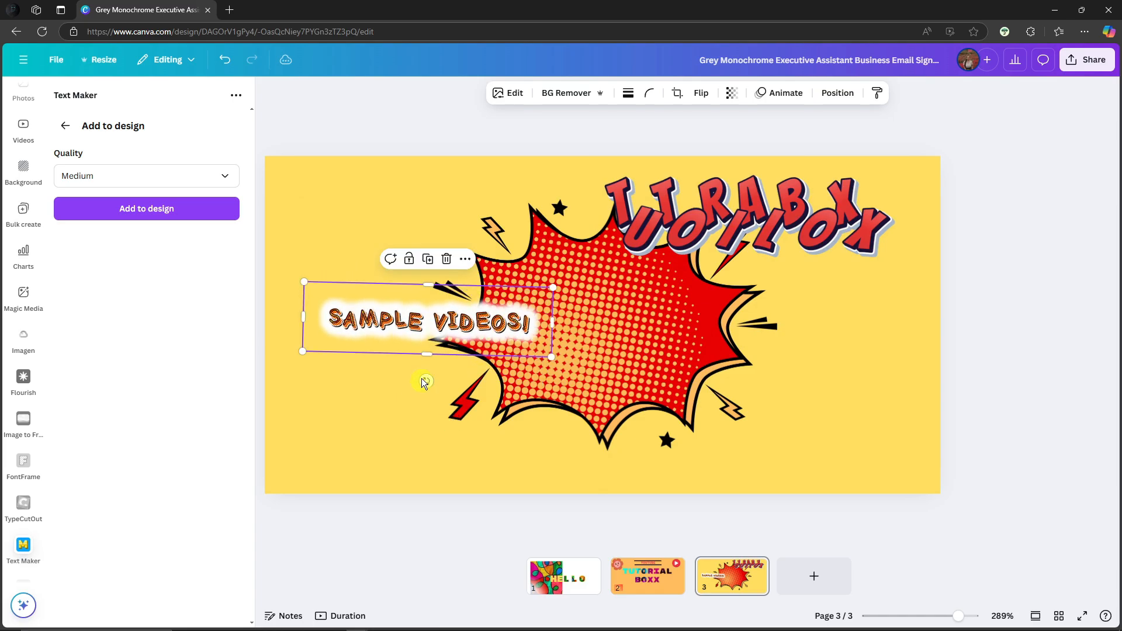
pyautogui.moveTo(426, 304); pyautogui.dragTo(388, 181)
pyautogui.moveTo(774, 210); pyautogui.dragTo(623, 311)
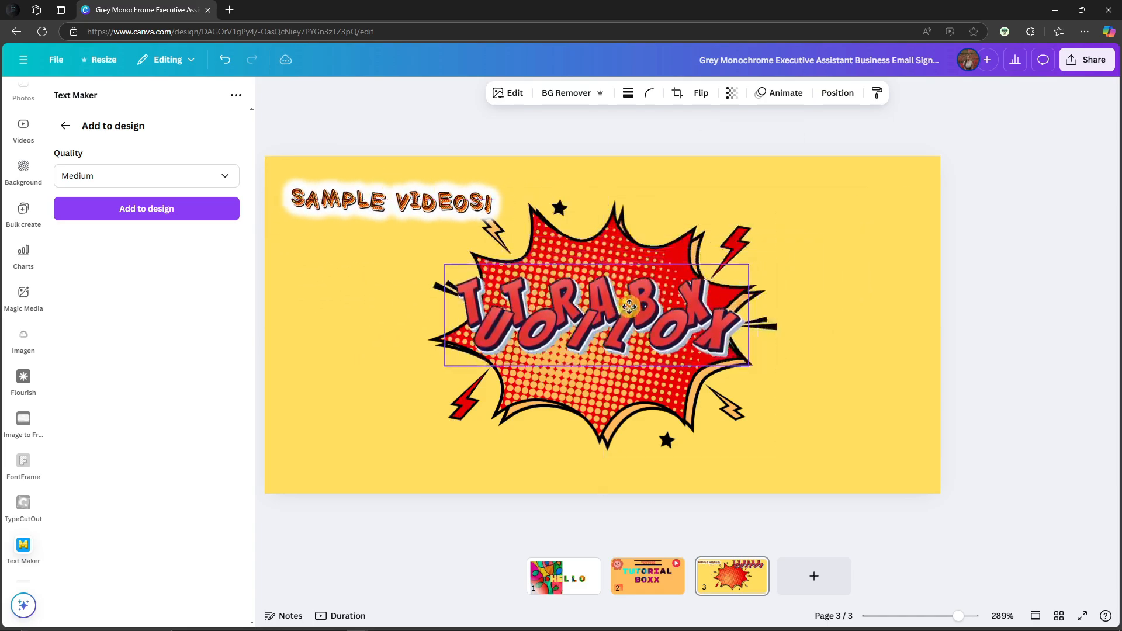
pyautogui.moveTo(749, 369); pyautogui.dragTo(661, 338)
pyautogui.moveTo(581, 298); pyautogui.dragTo(623, 324)
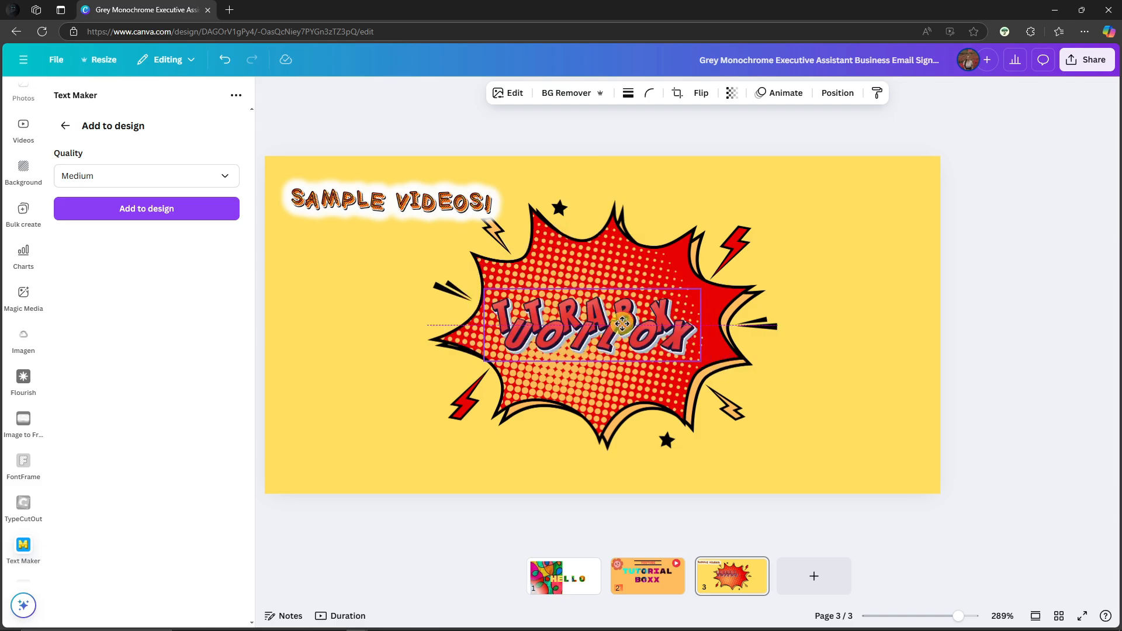
# Tilt the SAMPLE VIDEOS! lettering counterclockwise and place two duplicates of it, at the upper right and lower left of the page
pyautogui.click(416, 195)
pyautogui.moveTo(389, 261); pyautogui.dragTo(402, 260)
pyautogui.click(389, 129)
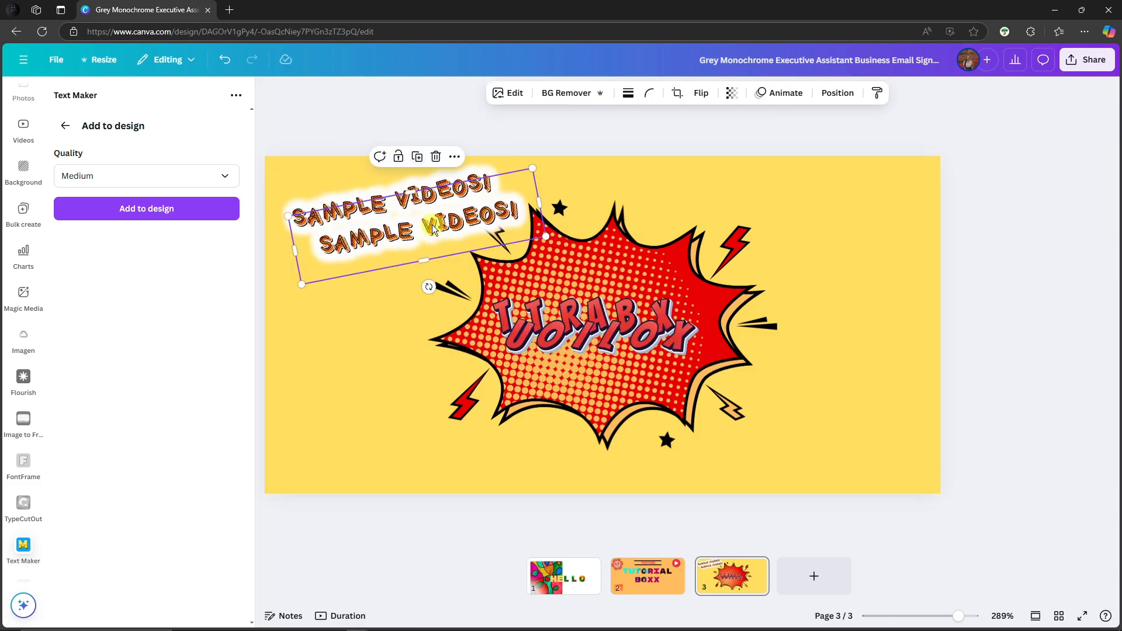
pyautogui.moveTo(431, 222); pyautogui.dragTo(822, 245)
pyautogui.click(409, 202)
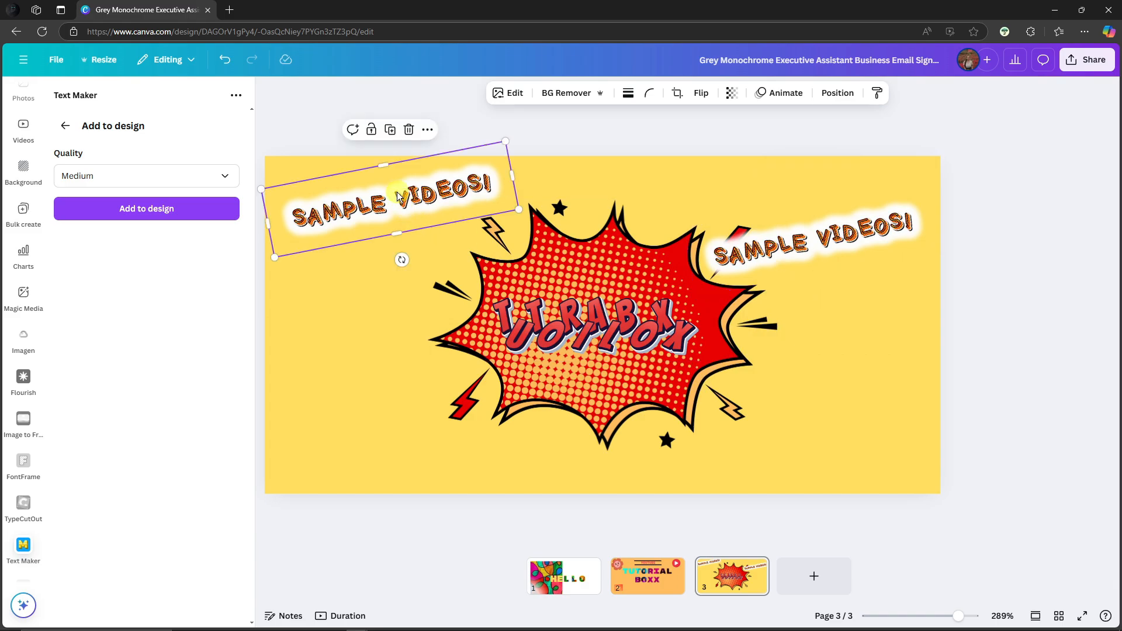
pyautogui.click(388, 127)
pyautogui.moveTo(429, 250); pyautogui.dragTo(431, 430)
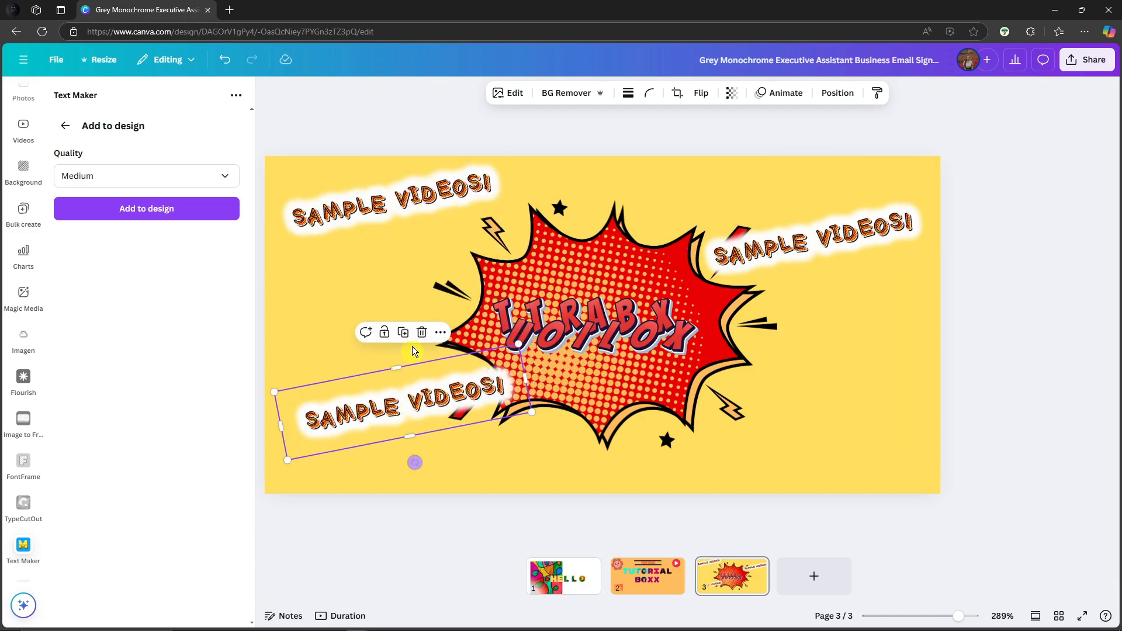
pyautogui.click(402, 239)
pyautogui.click(879, 383)
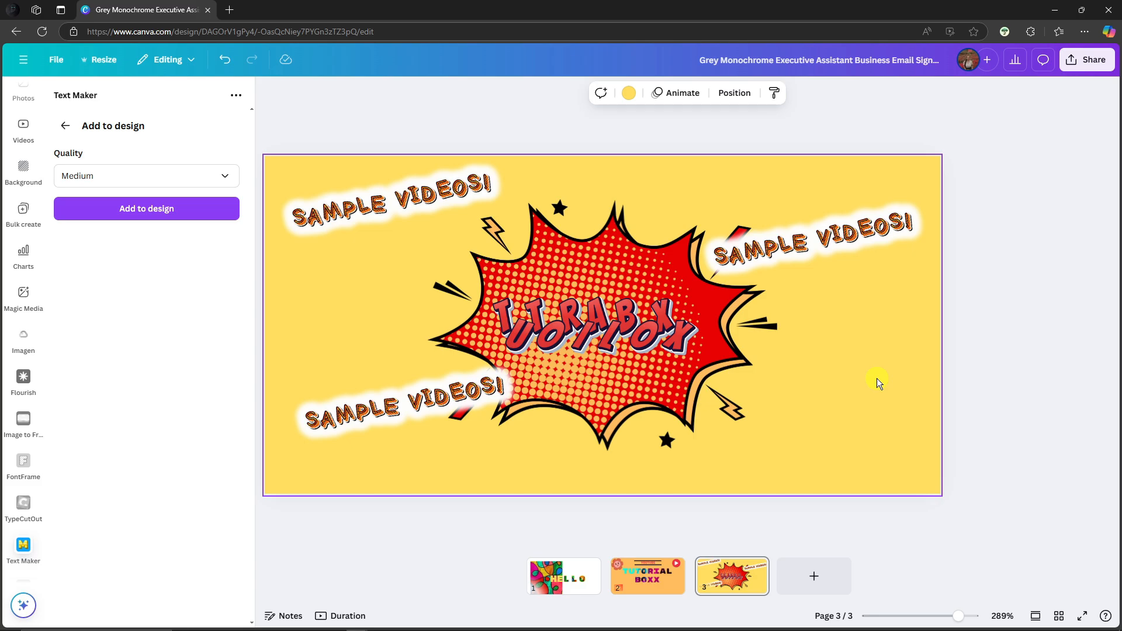
# Return to the Text Maker presets, filter them to Comic and open the yellow preset with black outline and 3D depth
pyautogui.click(990, 321)
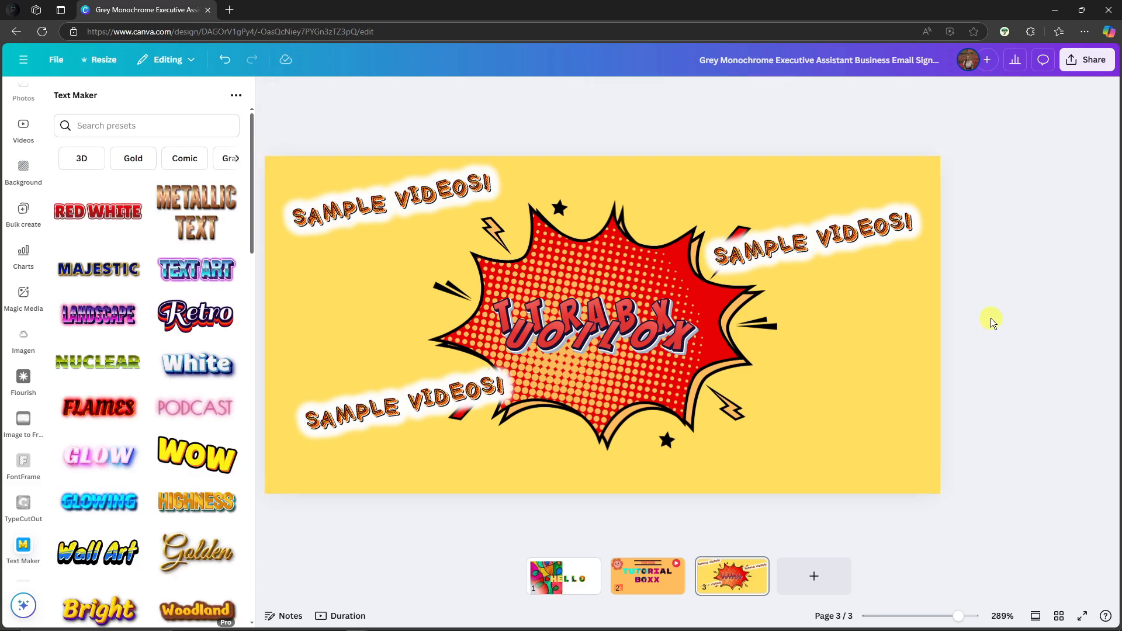
pyautogui.click(184, 158)
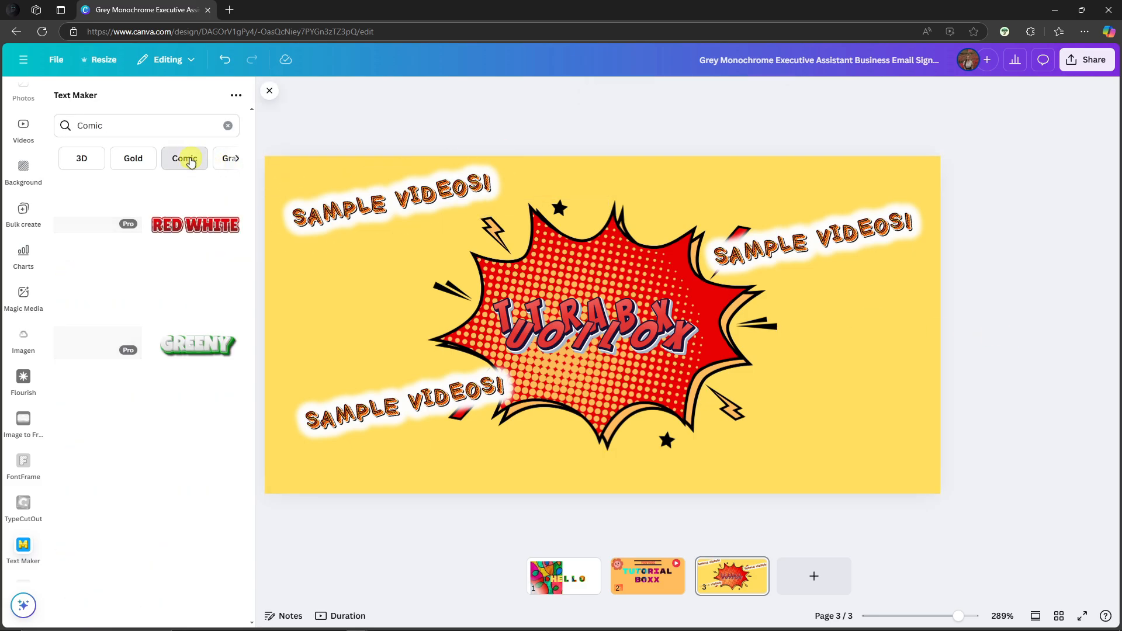
pyautogui.scroll(-3, 220, 315)
pyautogui.click(196, 288)
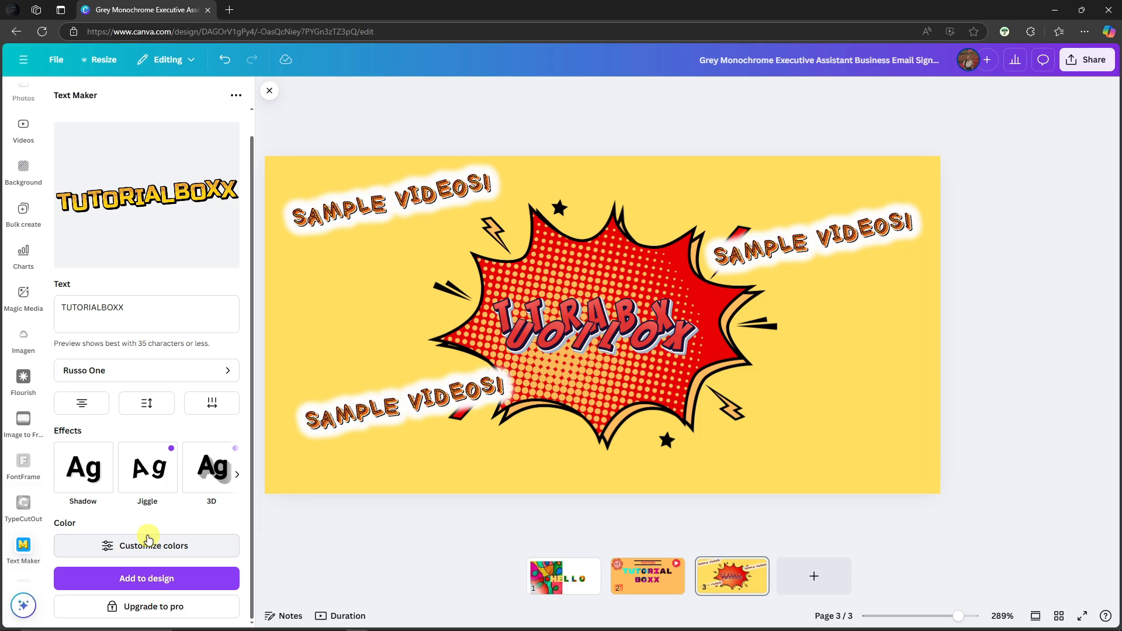
# Customize the TUTORIALBOXX fill color to bright green #3EFE05
pyautogui.click(146, 558)
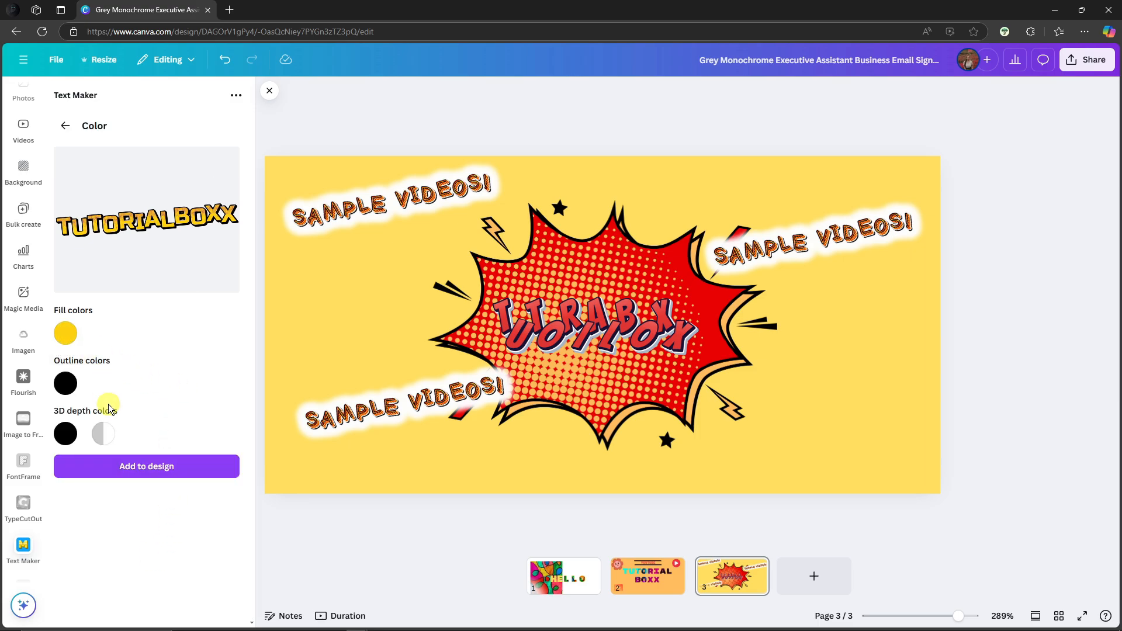
pyautogui.click(66, 333)
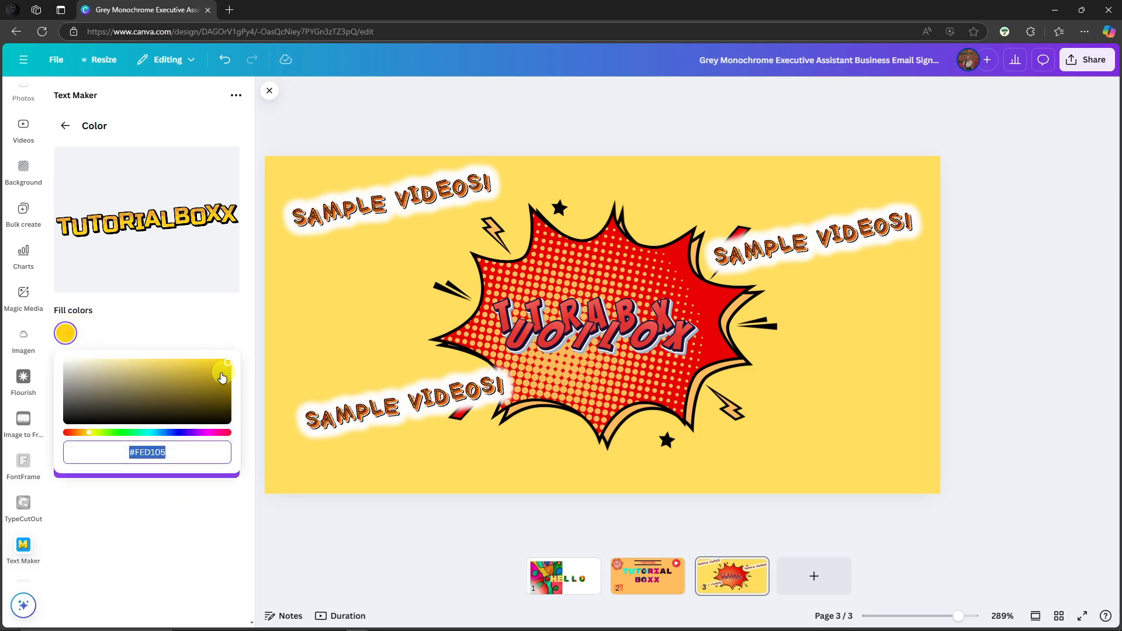
pyautogui.moveTo(89, 433); pyautogui.dragTo(114, 433)
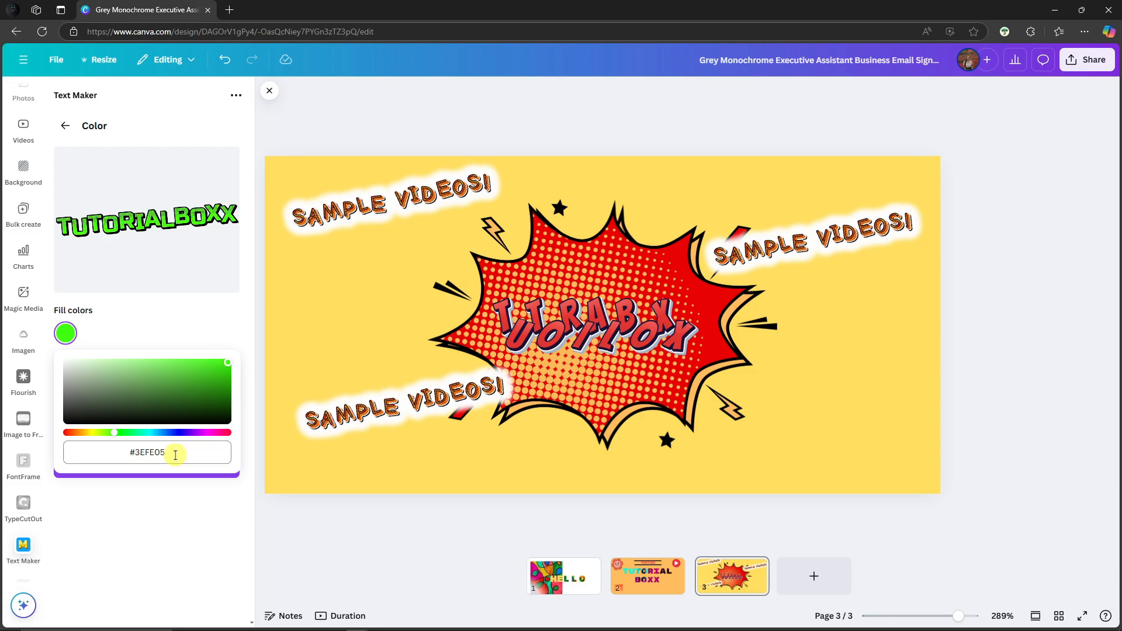
pyautogui.click(66, 125)
pyautogui.scroll(-1, 172, 436)
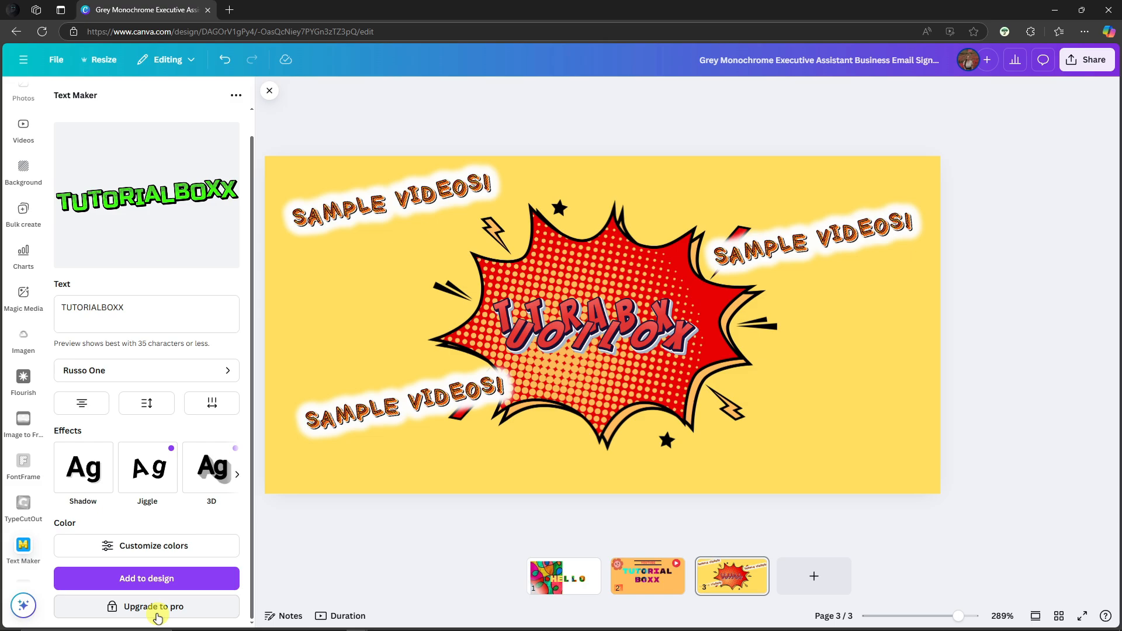
# Open the Filling effect for the TUTORIALBOXX lettering and set its fill transparency to 52
pyautogui.click(237, 474)
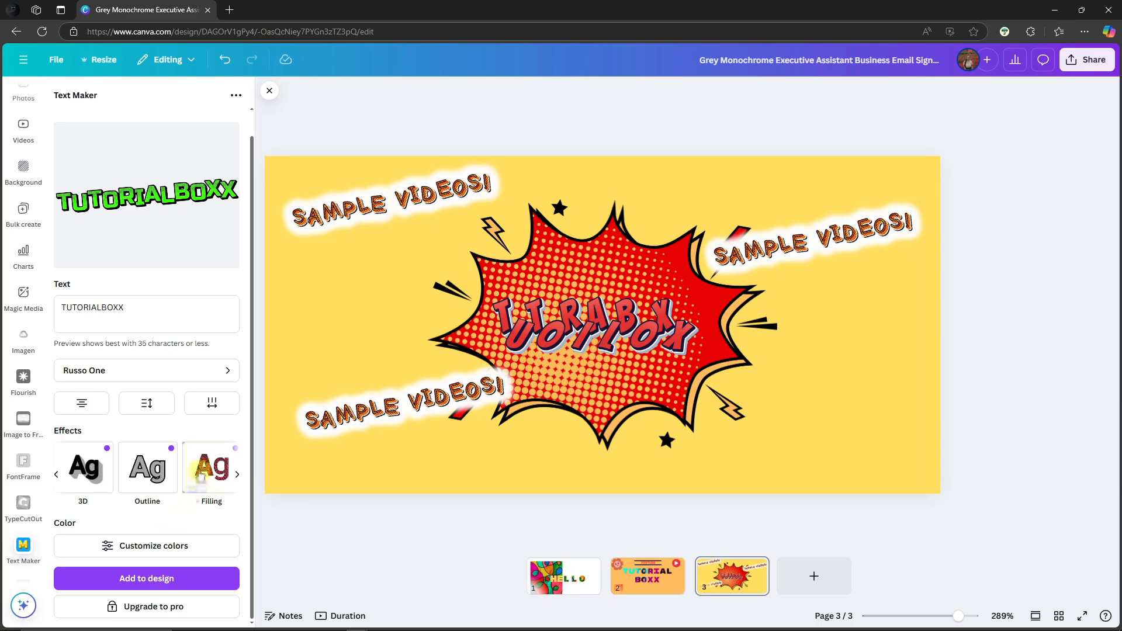
pyautogui.click(201, 470)
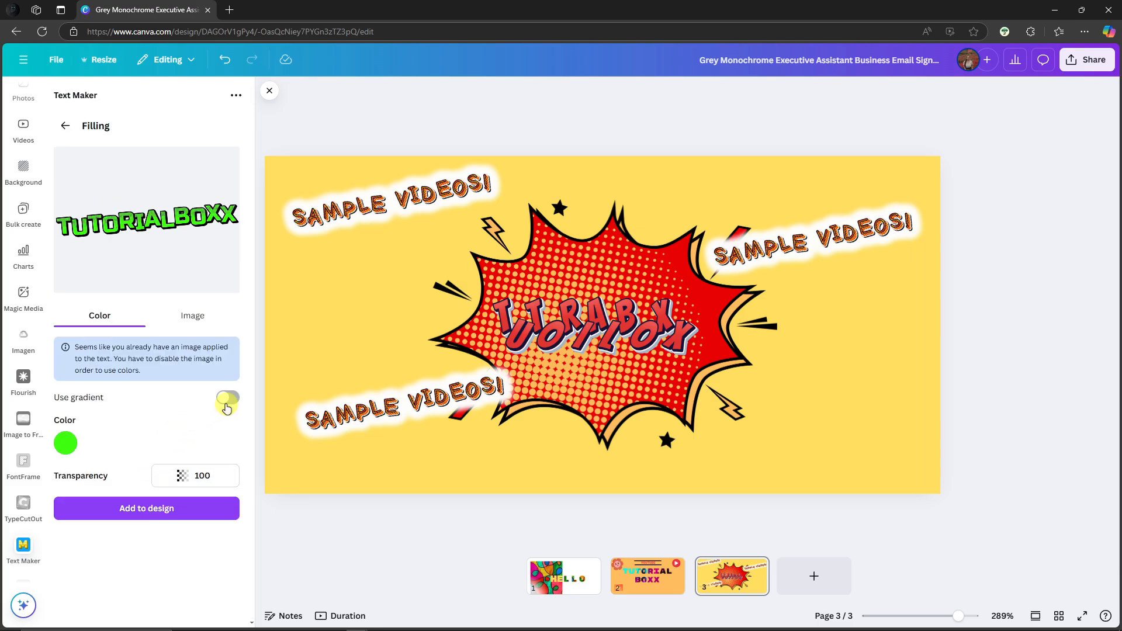
pyautogui.click(195, 475)
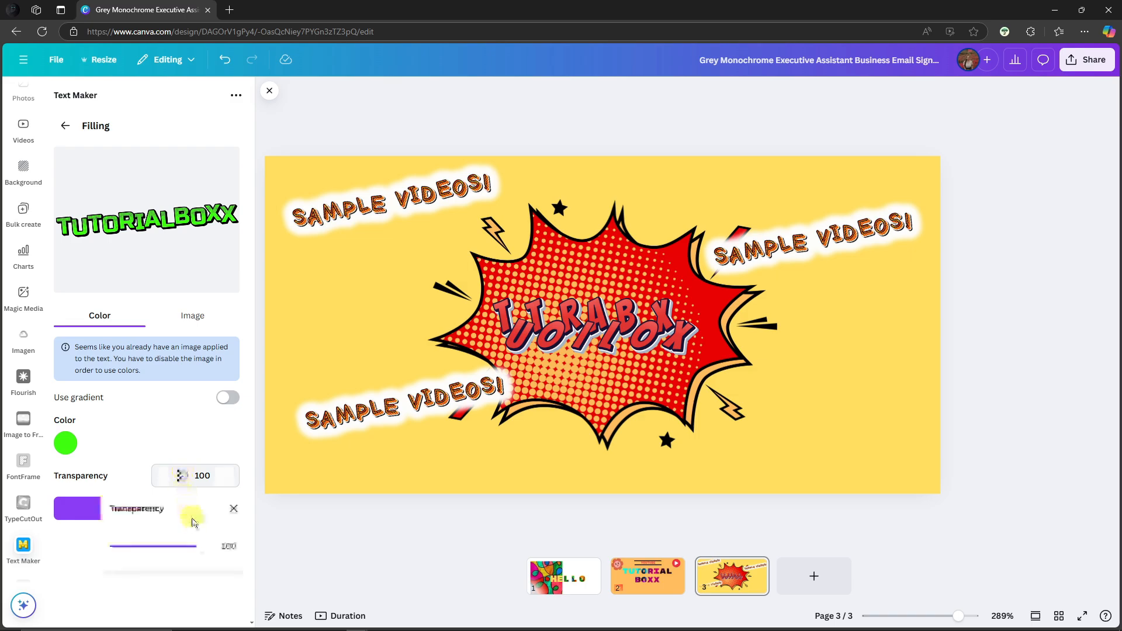
pyautogui.moveTo(205, 546); pyautogui.dragTo(160, 581)
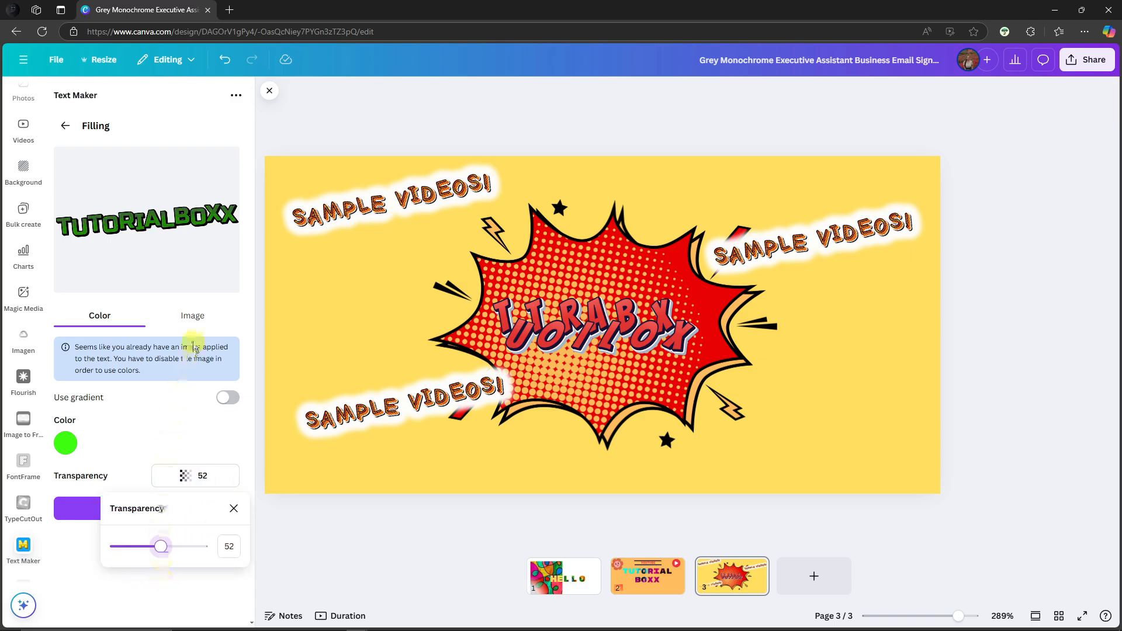
# Fill the TUTORIALBOXX lettering with the image woman-6805813_1280 and add it to the design at Medium quality
pyautogui.click(196, 316)
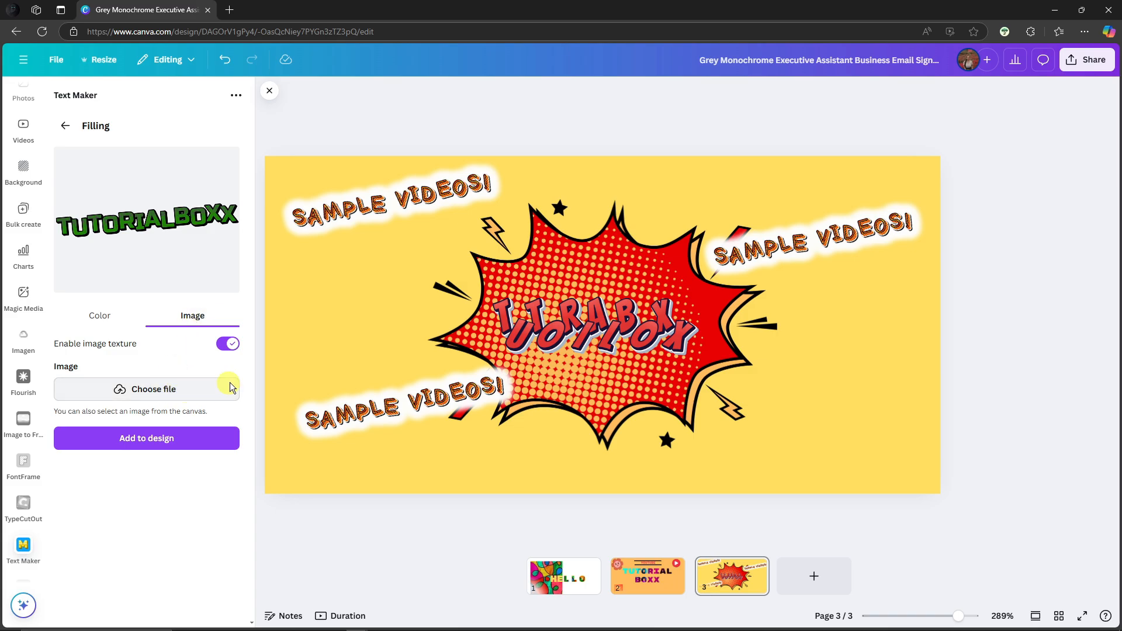
pyautogui.click(232, 387)
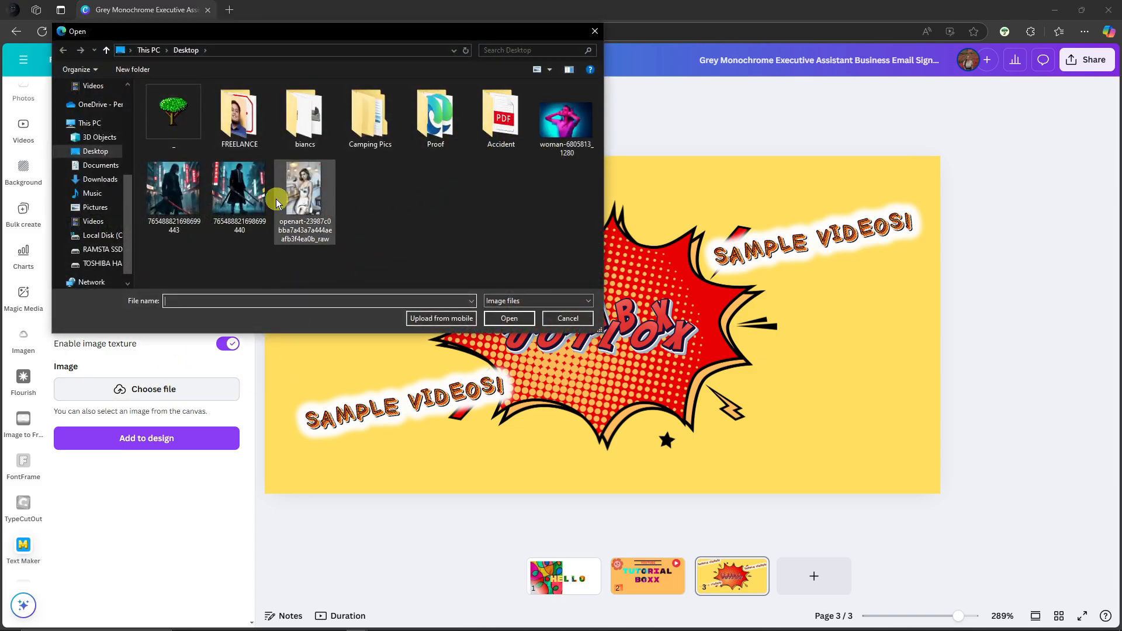
pyautogui.doubleClick(566, 120)
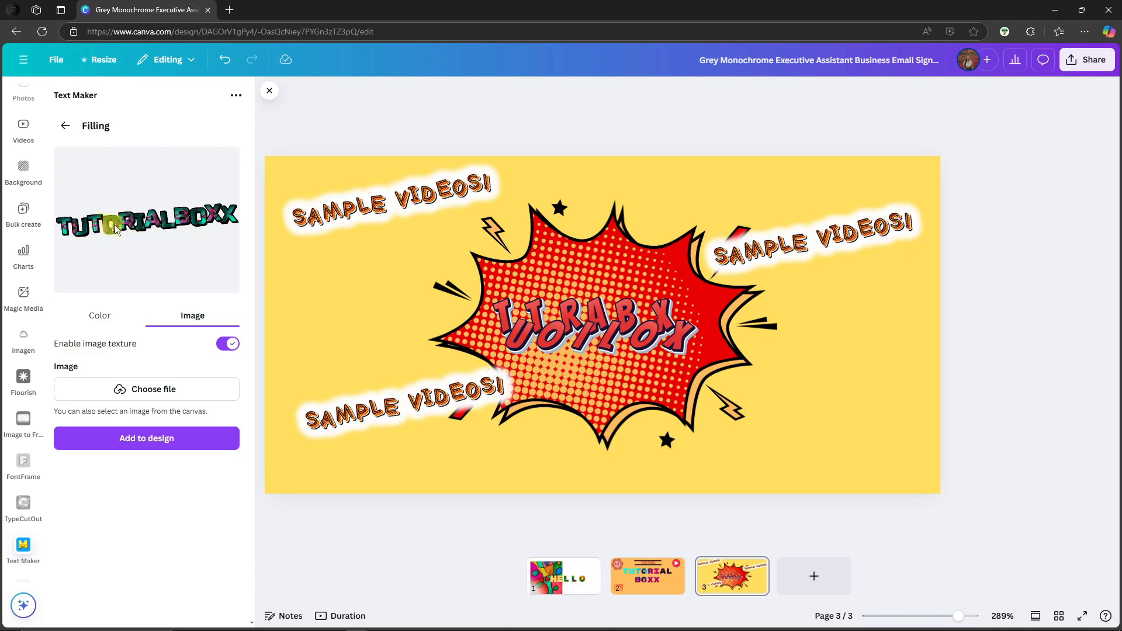
pyautogui.click(169, 443)
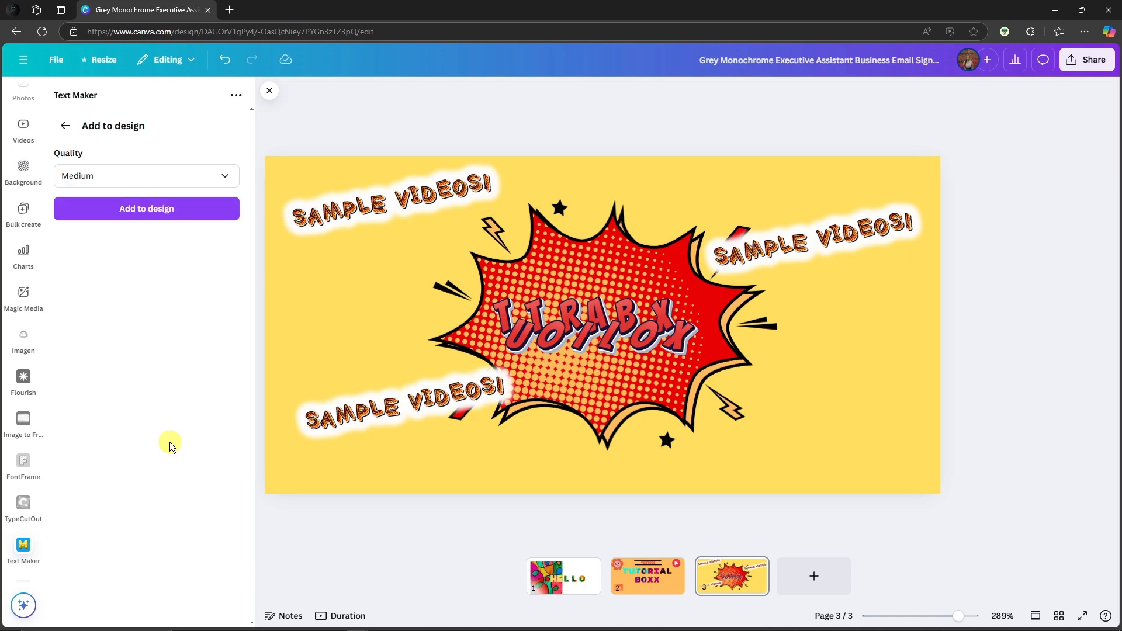
pyautogui.click(199, 208)
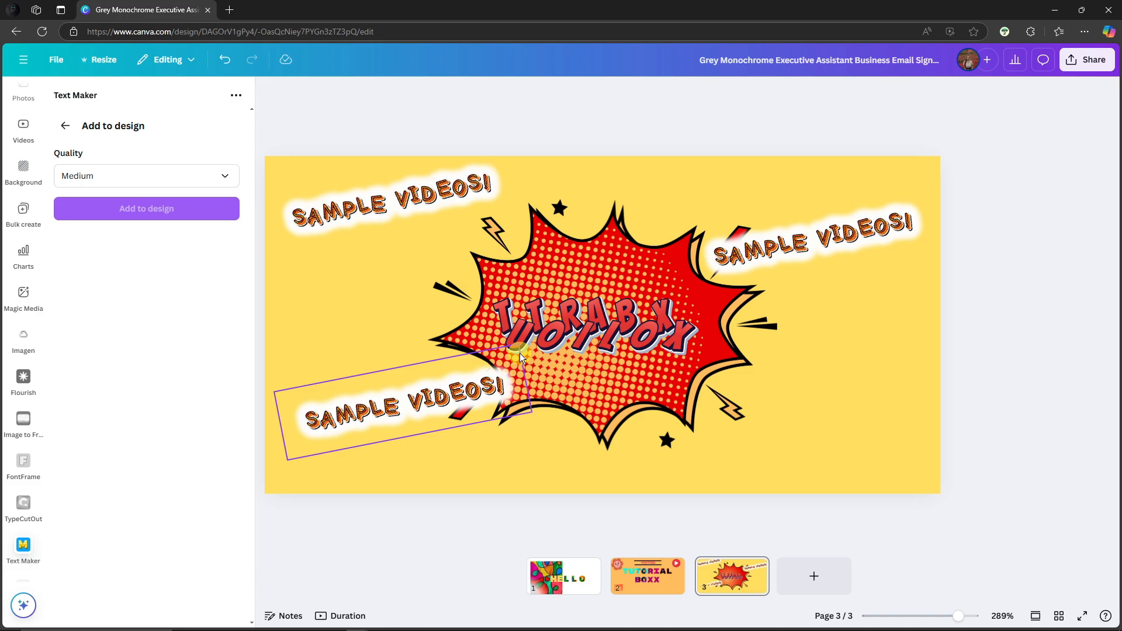
# Move the image-filled TUTORIALBOXX lettering to the lower part of the page and delete the red TUTORIALBOXX lettering from the burst
pyautogui.moveTo(766, 359); pyautogui.dragTo(768, 391)
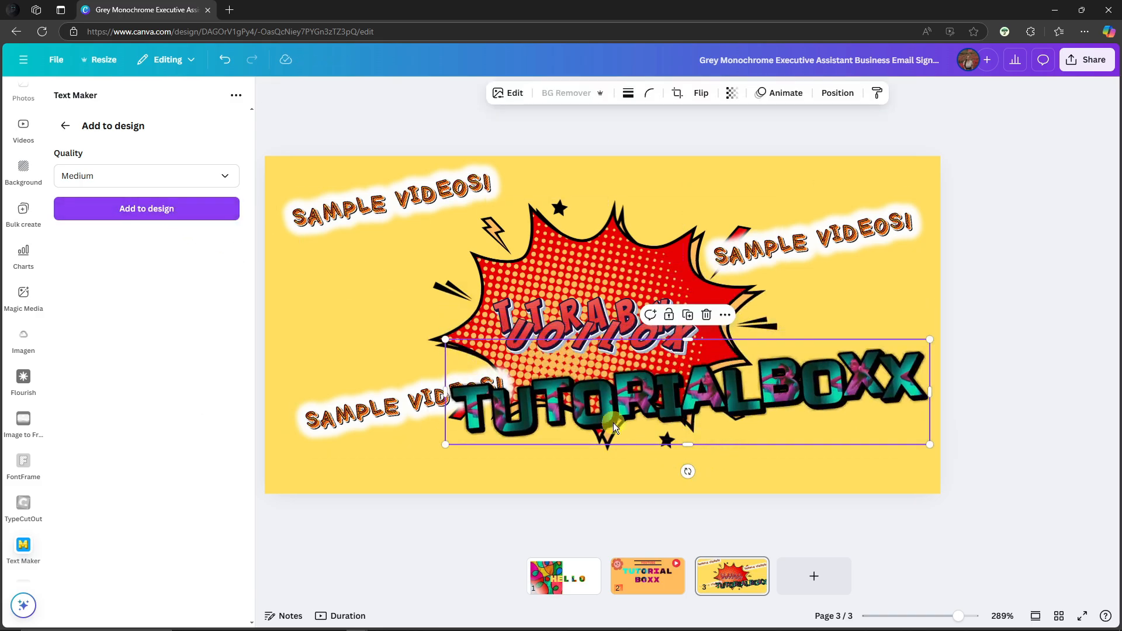
pyautogui.click(604, 326)
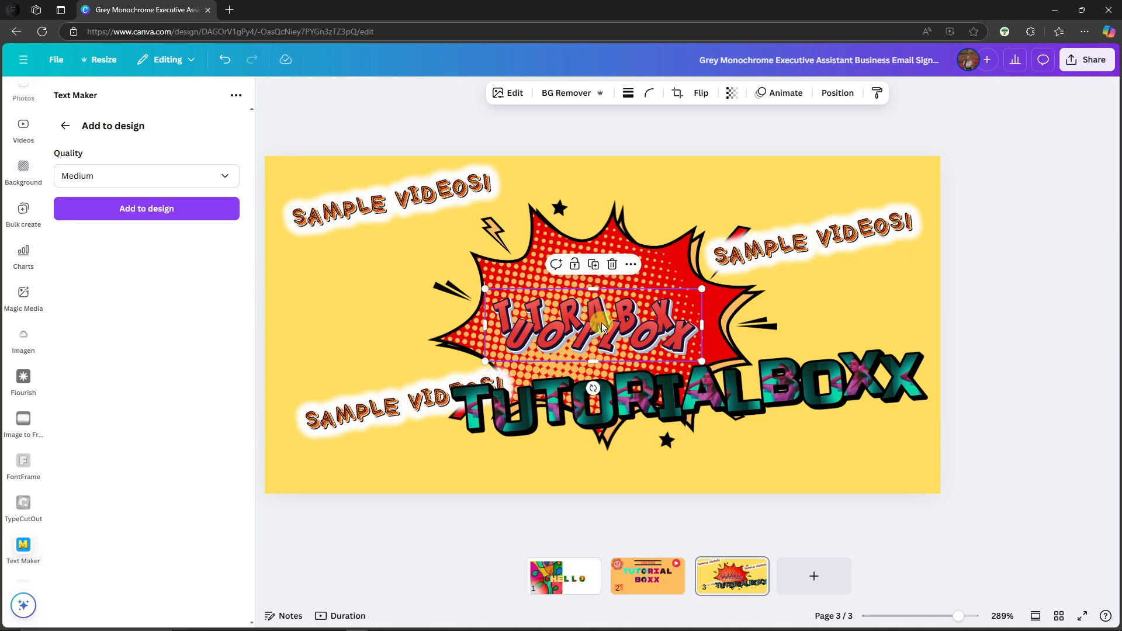
pyautogui.moveTo(603, 327); pyautogui.dragTo(435, 291)
pyautogui.press('Delete')
# Shrink the image-filled TUTORIALBOXX lettering and center it inside the burst
pyautogui.click(818, 411)
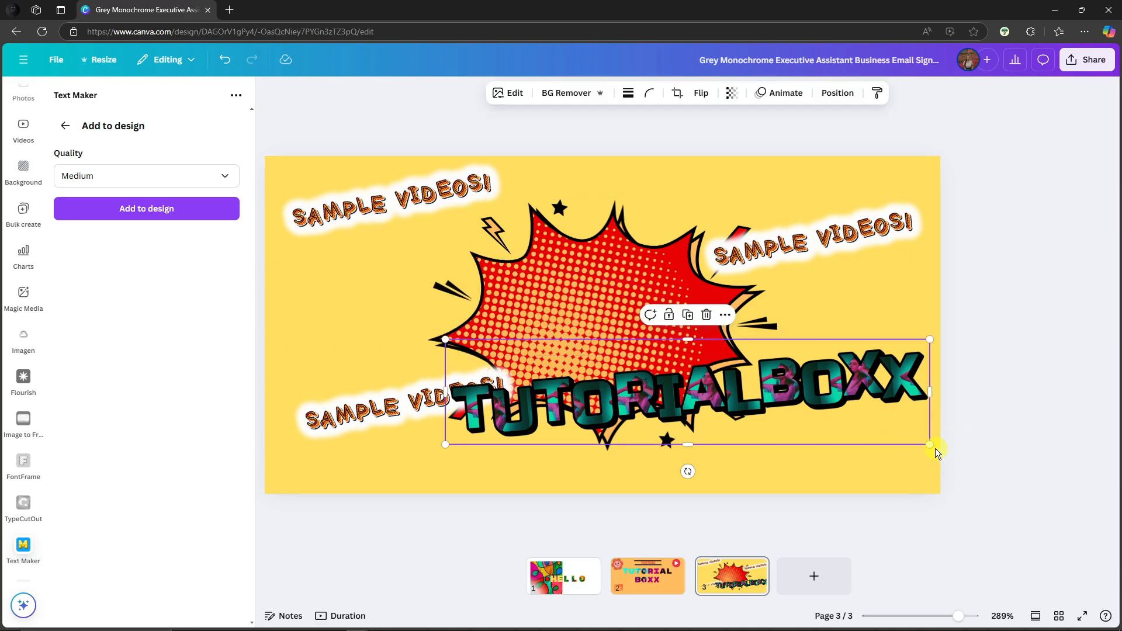
pyautogui.moveTo(935, 453); pyautogui.dragTo(703, 324)
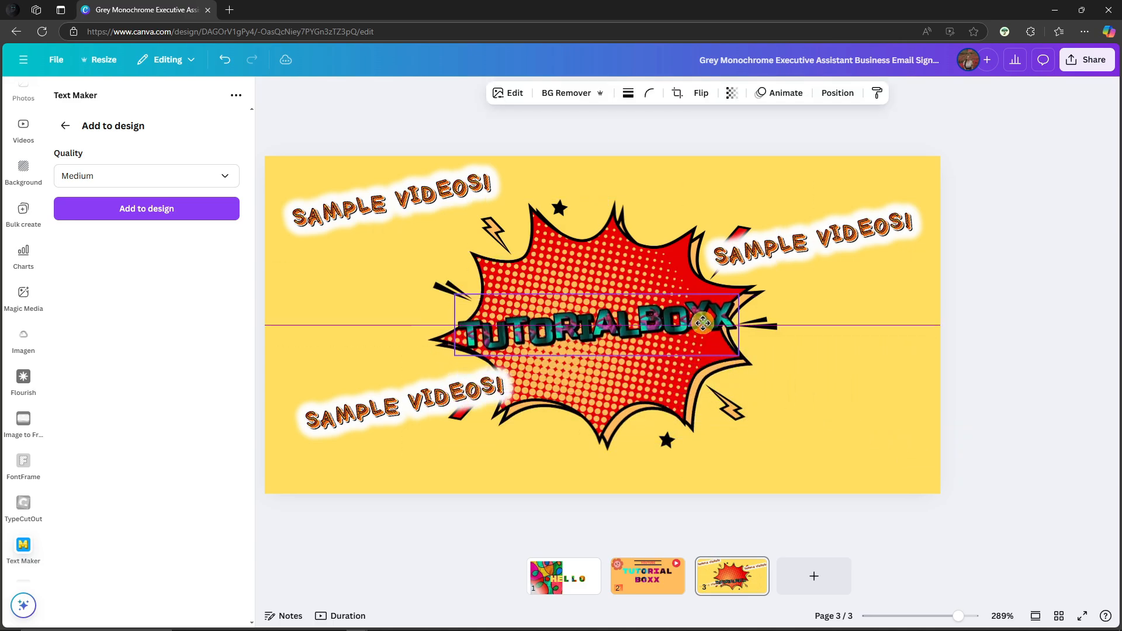
pyautogui.moveTo(739, 356); pyautogui.dragTo(698, 333)
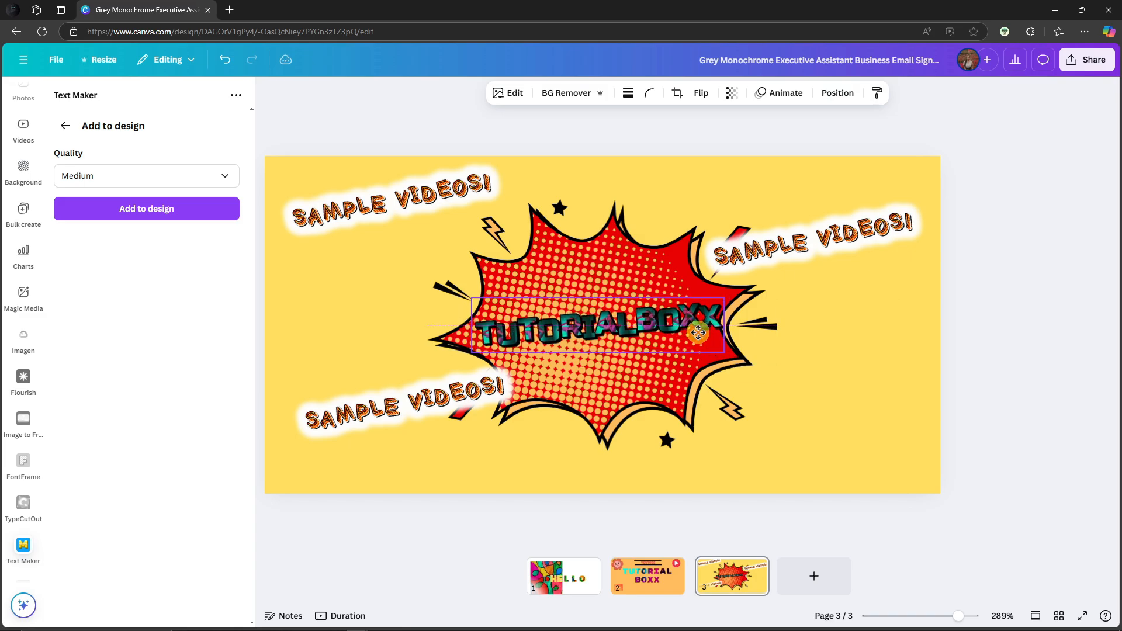
pyautogui.click(1034, 266)
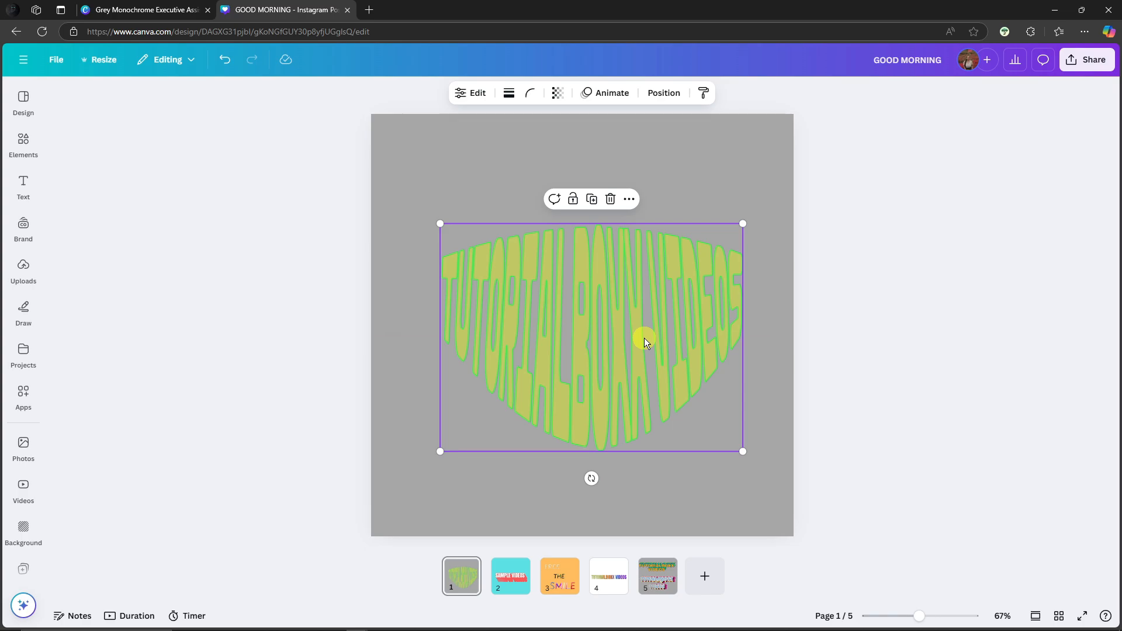
# In the GOOD MORNING design, delete the green lettering from page 1 and set the page background to coral red from the photo colors
pyautogui.moveTo(659, 361); pyautogui.dragTo(643, 342)
pyautogui.press('Delete')
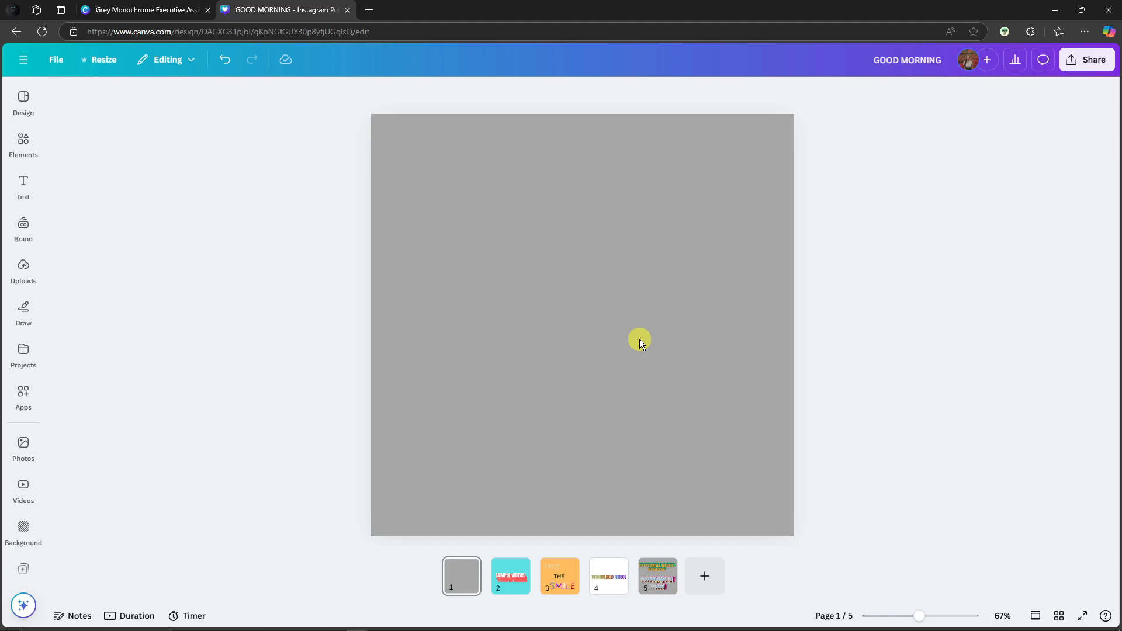
pyautogui.click(609, 143)
pyautogui.click(557, 94)
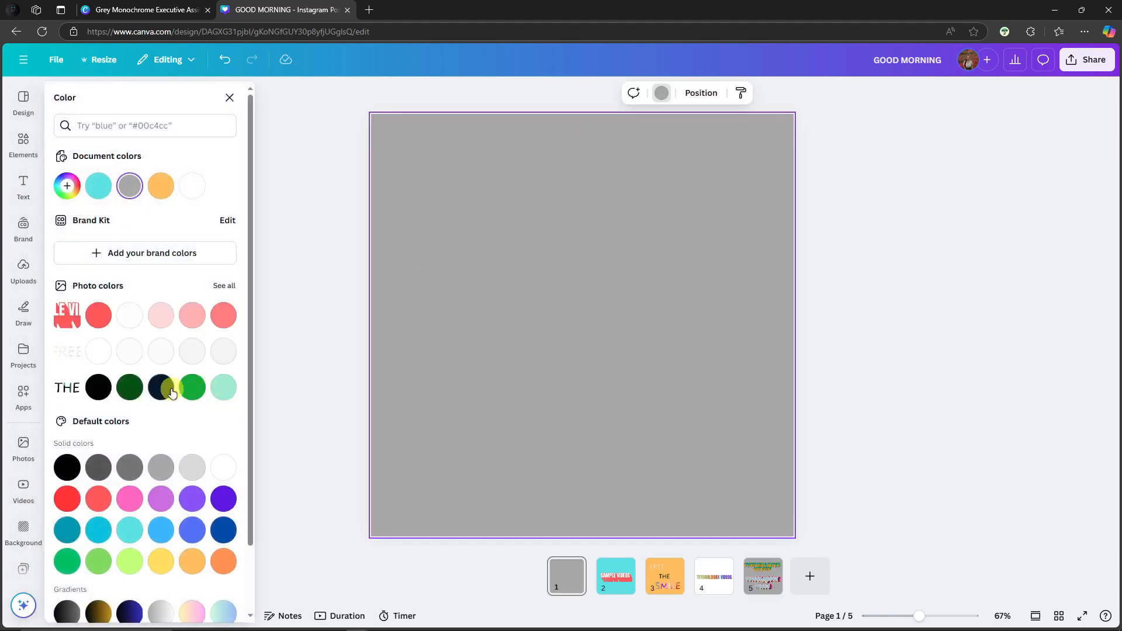
pyautogui.scroll(-2, 143, 331)
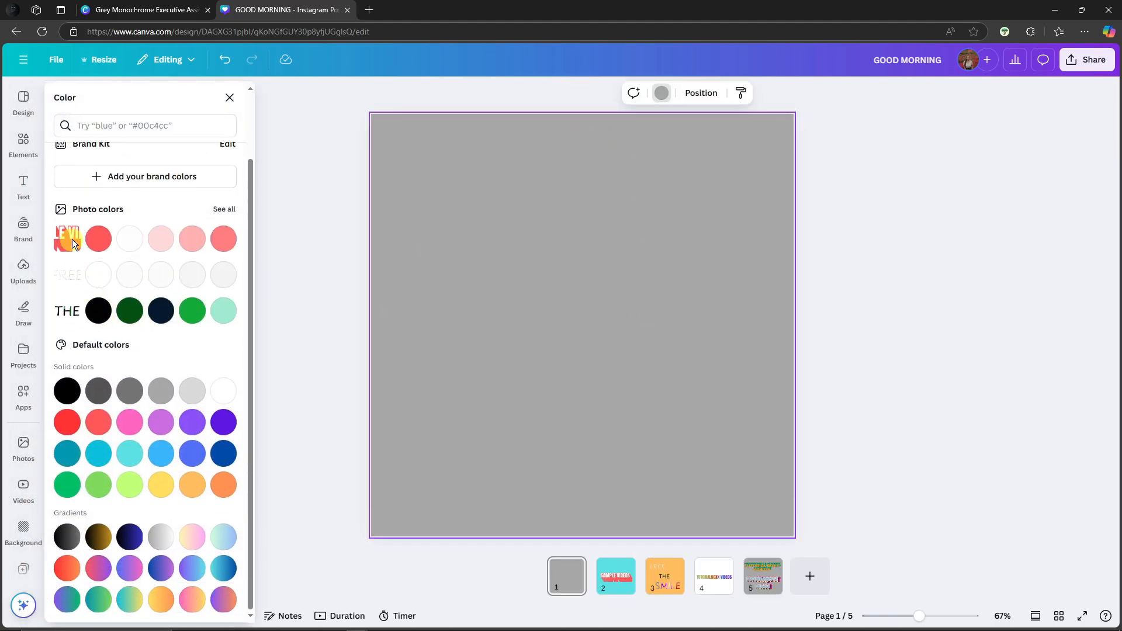
pyautogui.click(95, 241)
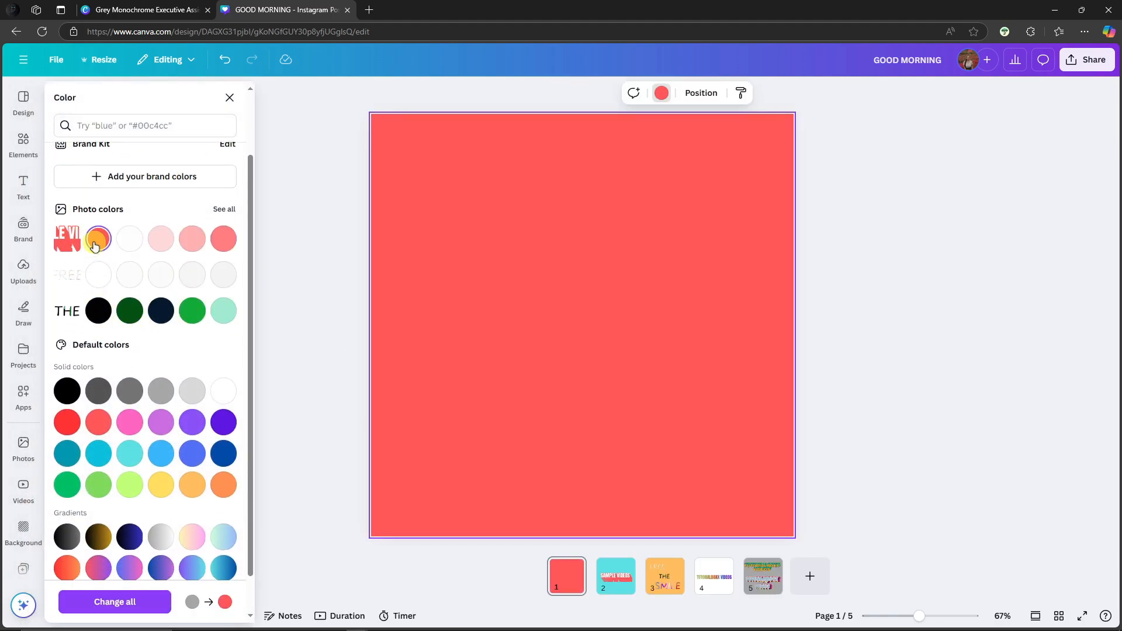
pyautogui.click(928, 255)
pyautogui.click(928, 255)
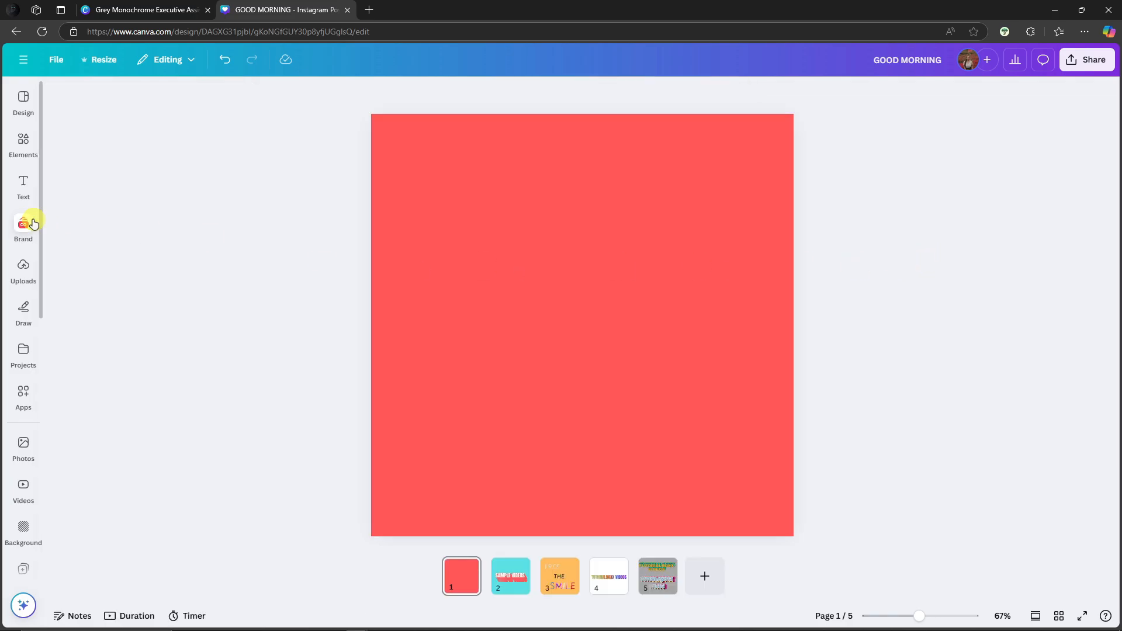
# Search the Canva apps for typecraft and open the TypeCraft app
pyautogui.click(23, 393)
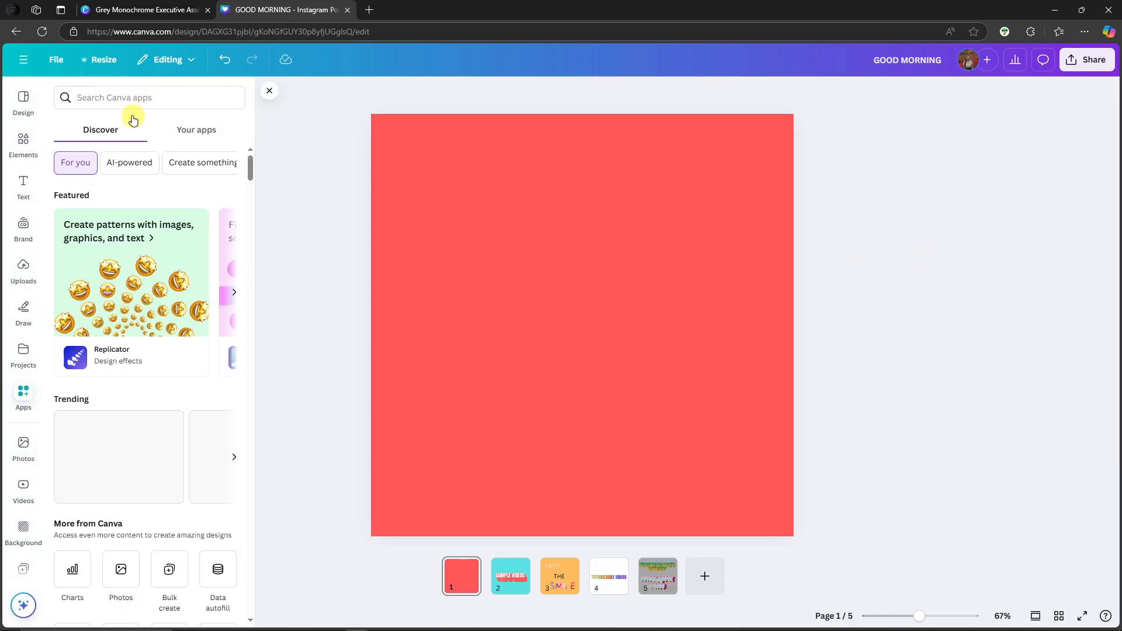
pyautogui.click(133, 101)
pyautogui.write('type')
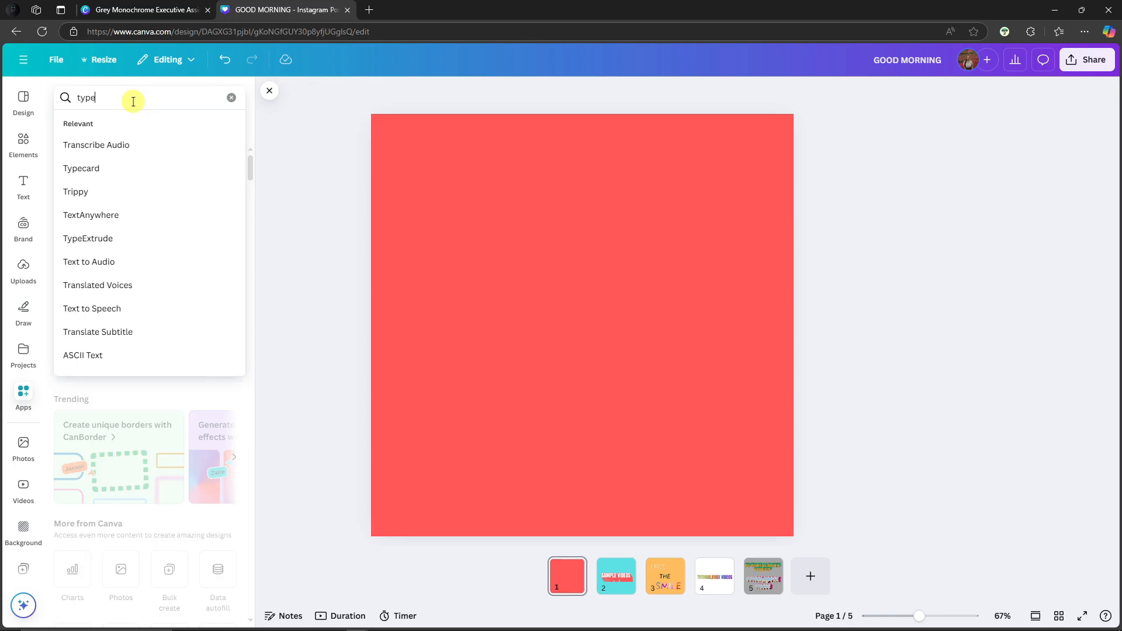
pyautogui.write('craft')
pyautogui.press('Return')
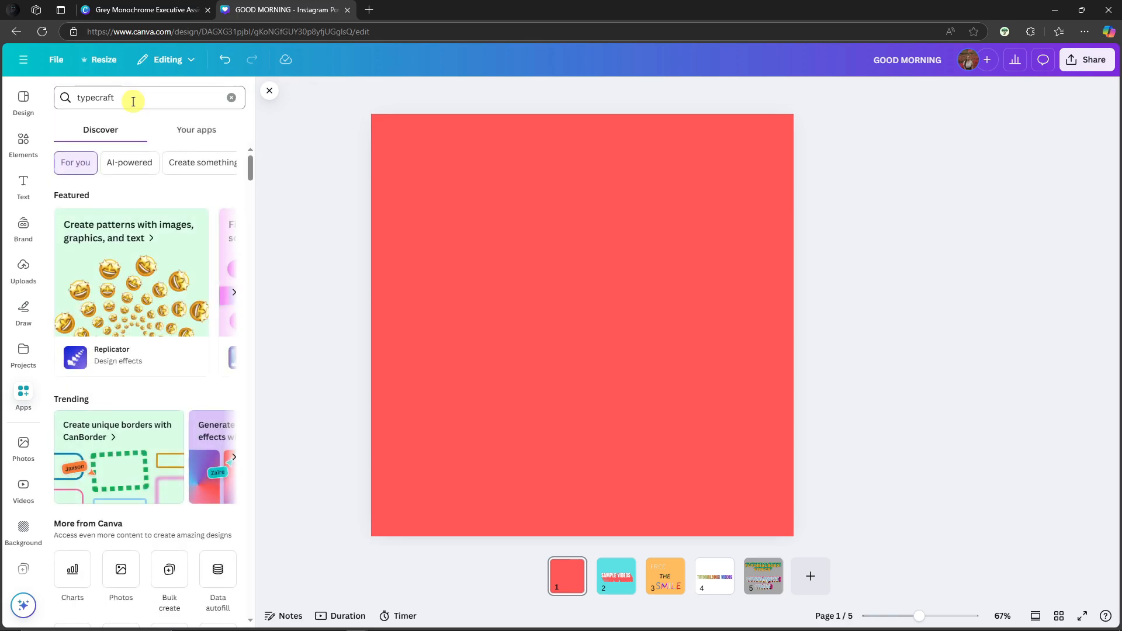
pyautogui.click(72, 137)
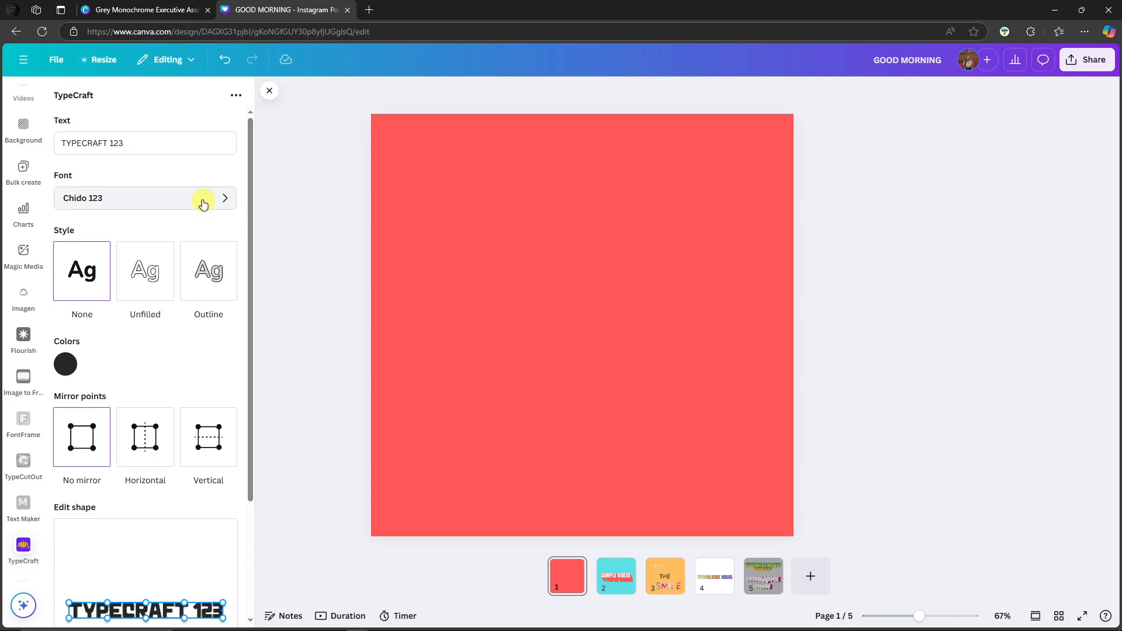
# Replace the sample text in TypeCraft with TUTORIALBOXX
pyautogui.scroll(-3, 204, 216)
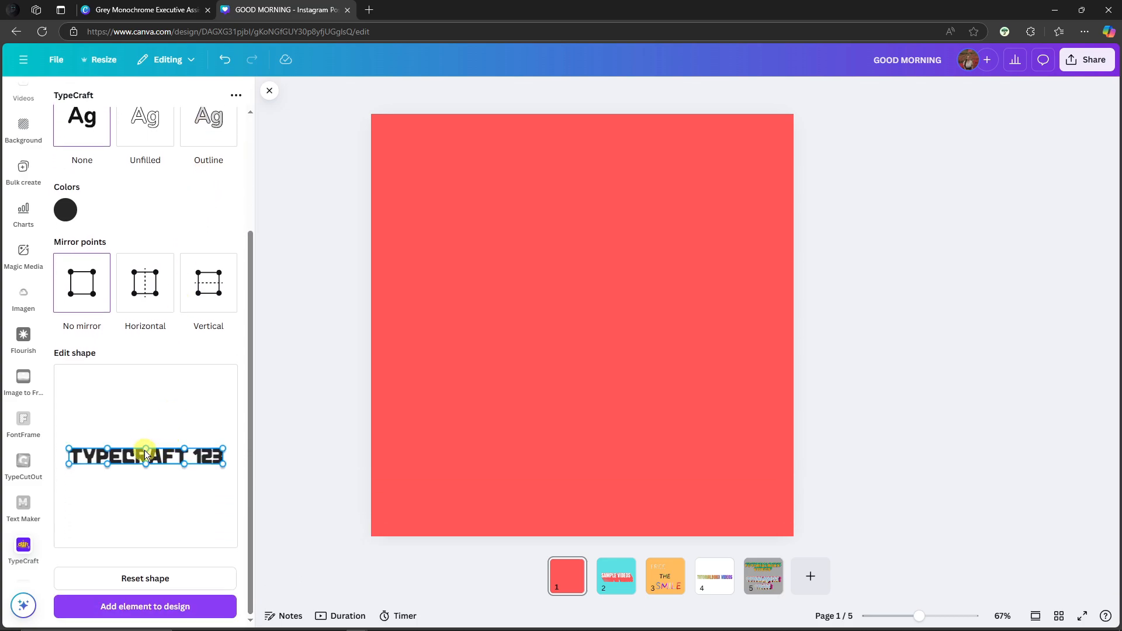
pyautogui.scroll(3, 149, 429)
pyautogui.tripleClick(130, 143)
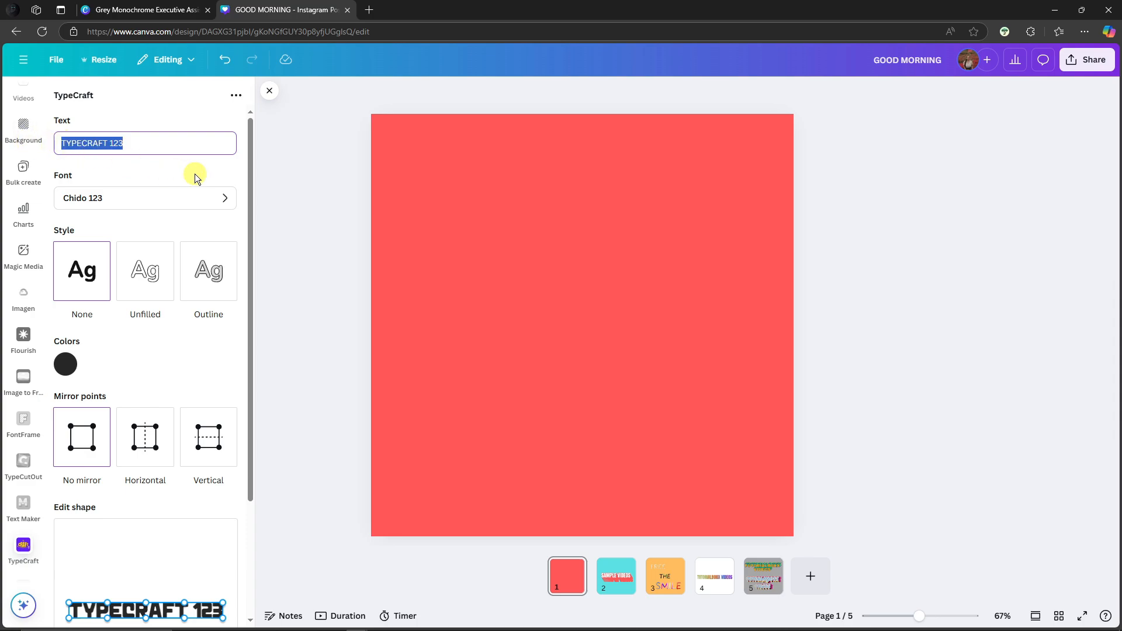
pyautogui.write('TU')
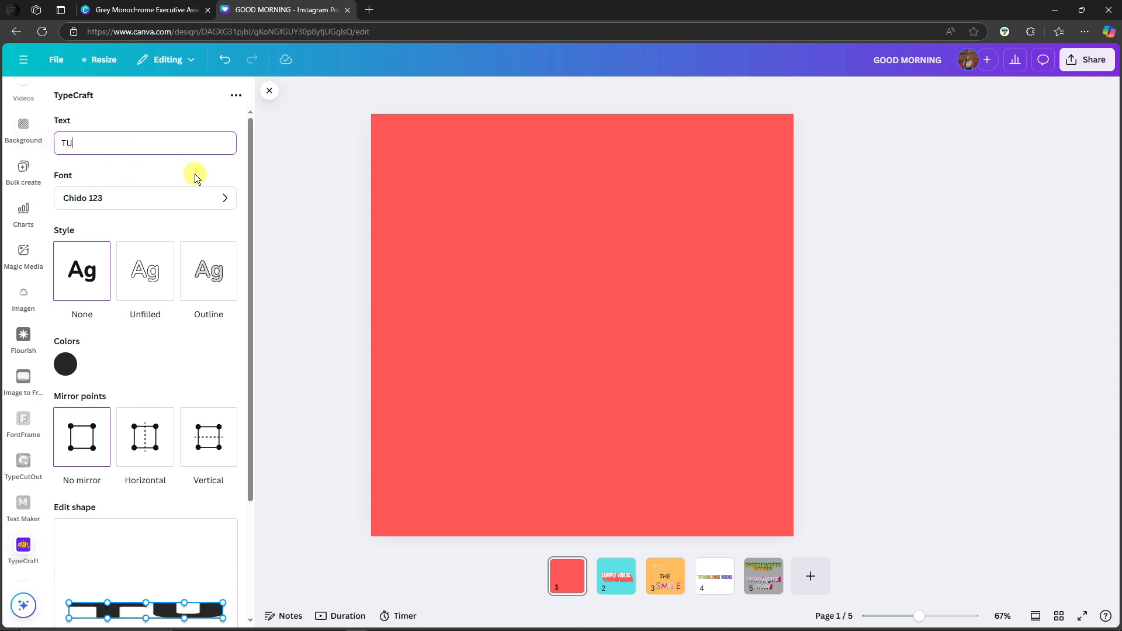
pyautogui.write('TORIALBOXX')
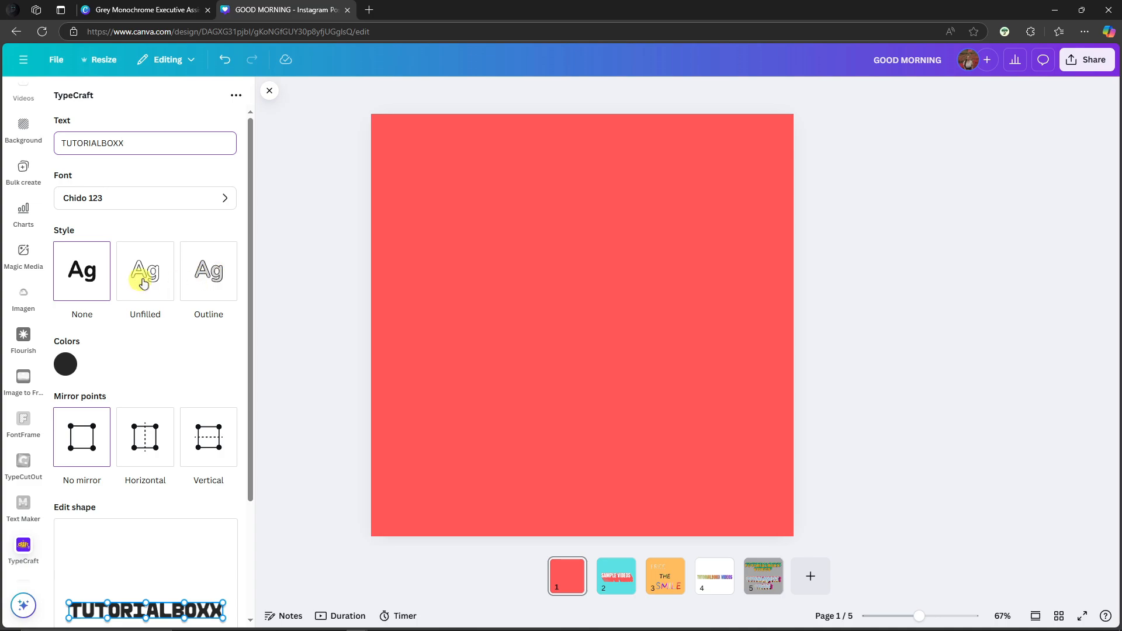
# Give the TUTORIALBOXX lettering the Outline style with blue fill #64ABF1 and a bright green border
pyautogui.click(205, 266)
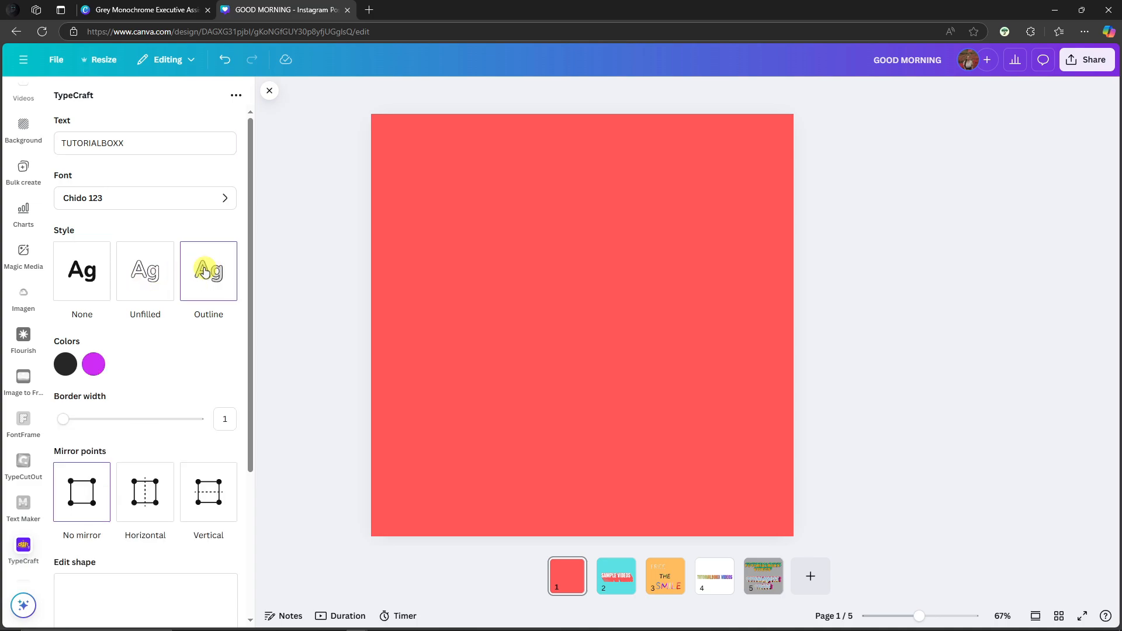
pyautogui.click(69, 365)
pyautogui.moveTo(72, 446); pyautogui.dragTo(162, 393)
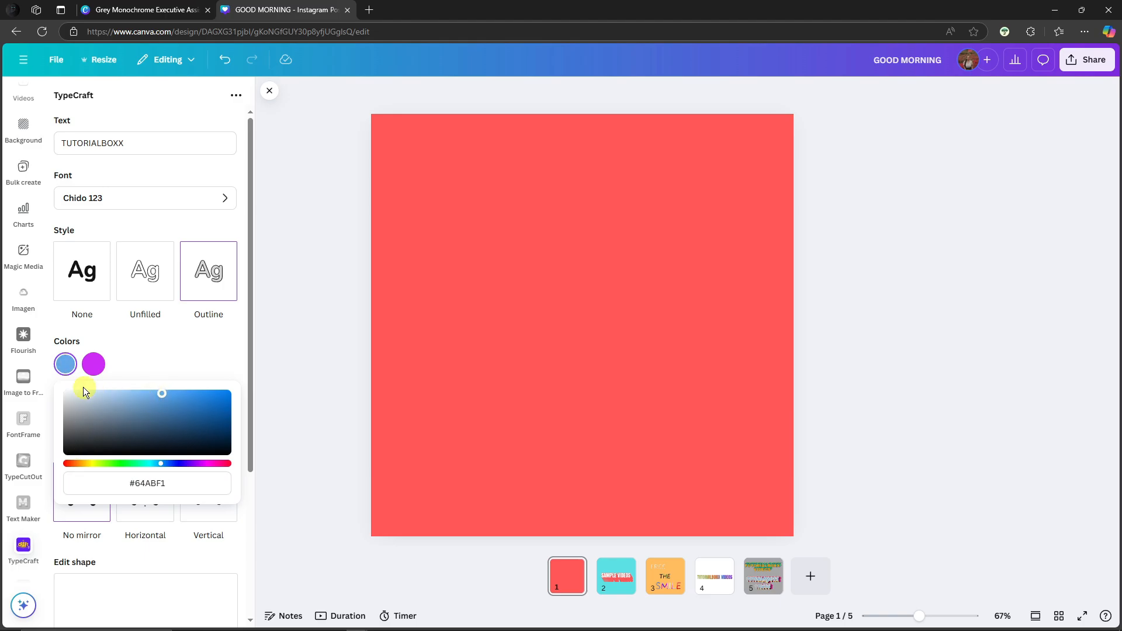
pyautogui.click(94, 364)
pyautogui.moveTo(205, 463); pyautogui.dragTo(139, 466)
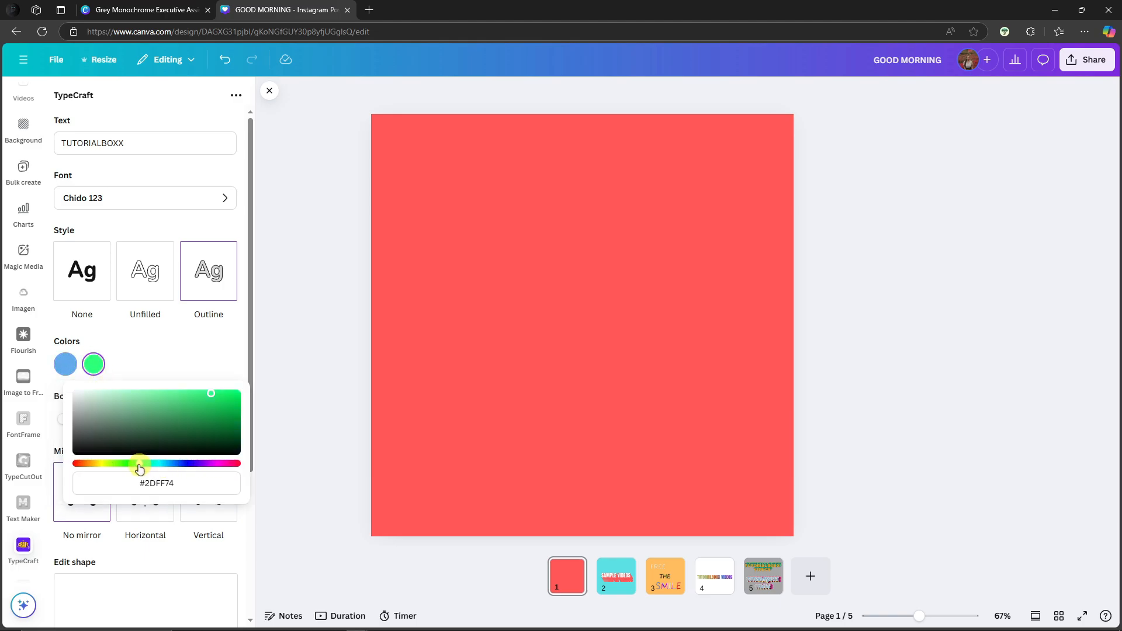
pyautogui.moveTo(210, 393); pyautogui.dragTo(193, 394)
pyautogui.click(166, 355)
# Try the border width and the Horizontal and Vertical mirror points, and go back to No mirror
pyautogui.scroll(-3, 170, 351)
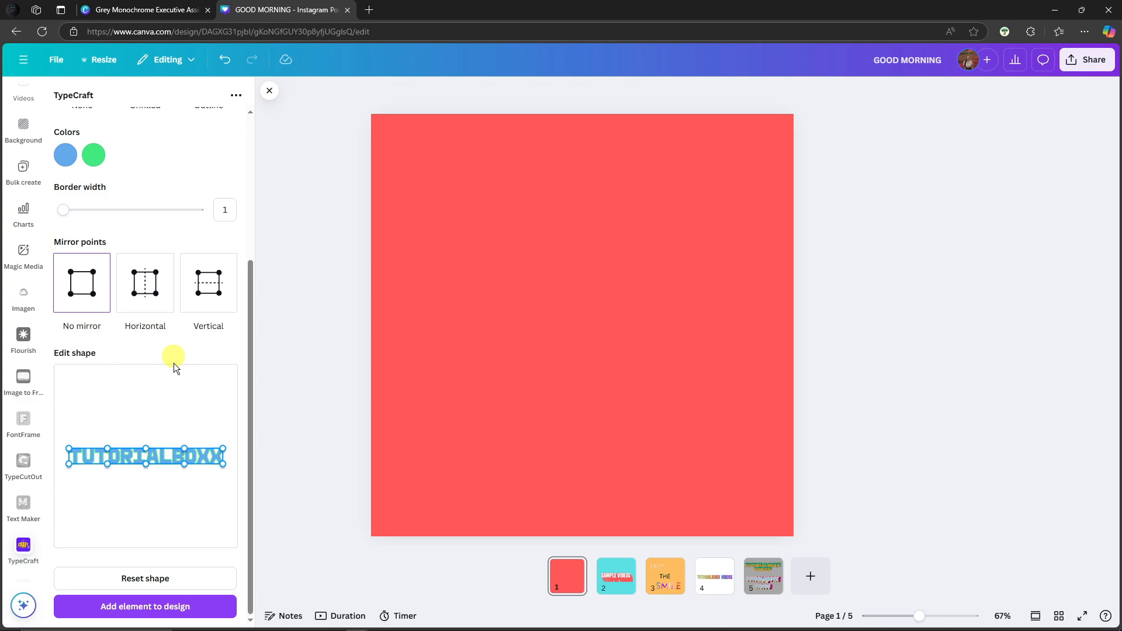
pyautogui.scroll(4, 175, 421)
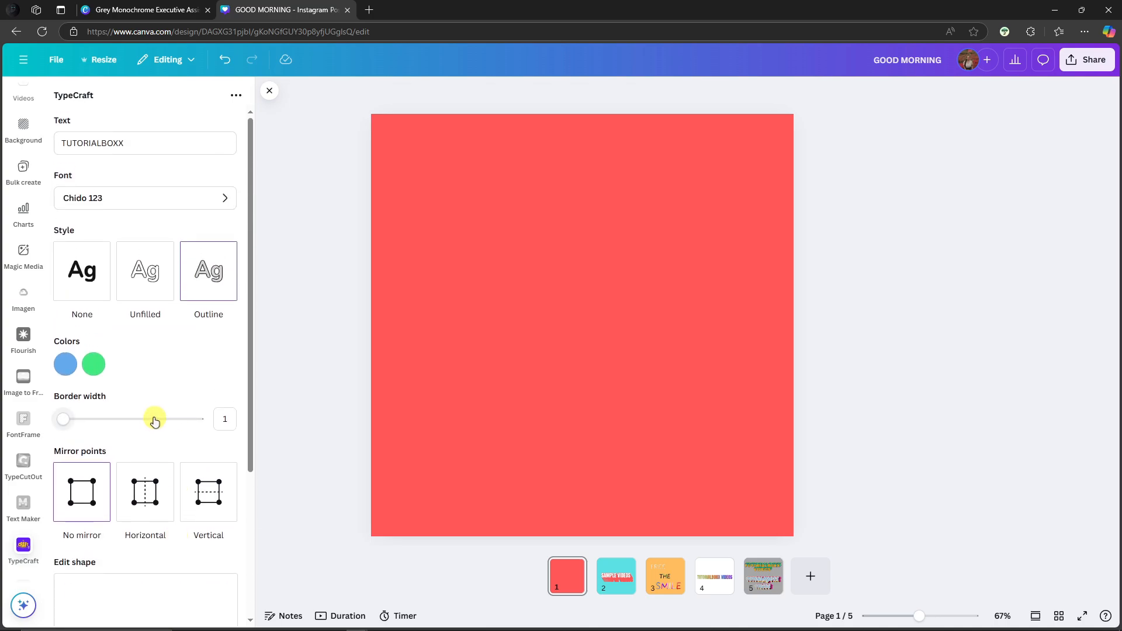
pyautogui.scroll(-3, 154, 419)
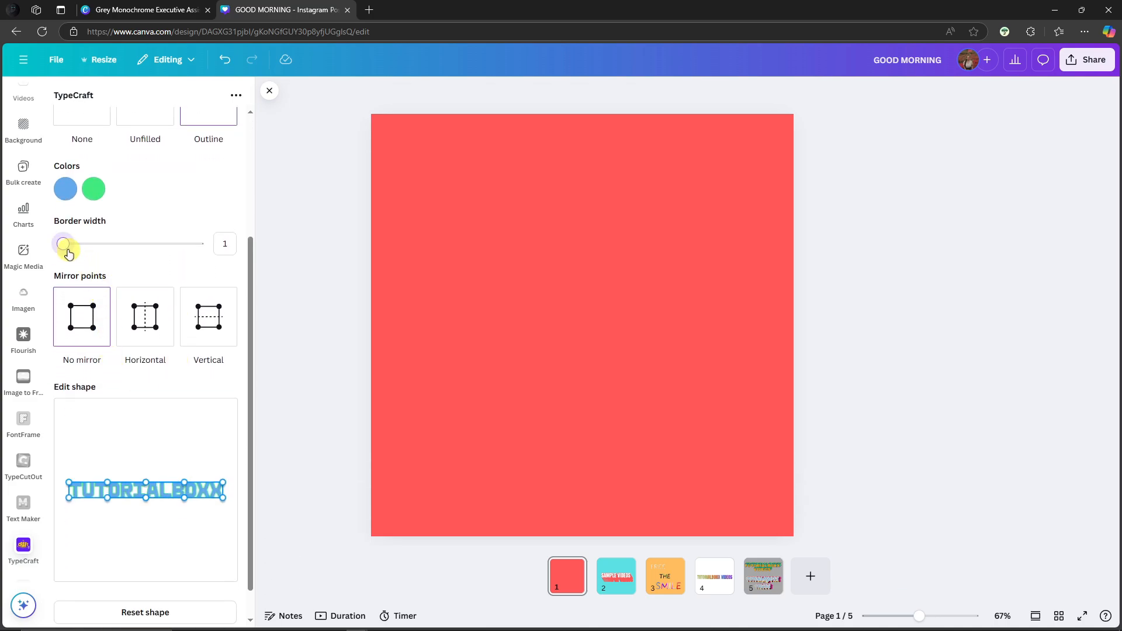
pyautogui.moveTo(68, 252)
pyautogui.mouseDown()
pyautogui.moveTo(92, 269)
pyautogui.moveTo(64, 277)
pyautogui.moveTo(138, 253)
pyautogui.moveTo(211, 268)
pyautogui.moveTo(80, 260)
pyautogui.moveTo(100, 258)
pyautogui.mouseUp()
pyautogui.click(150, 316)
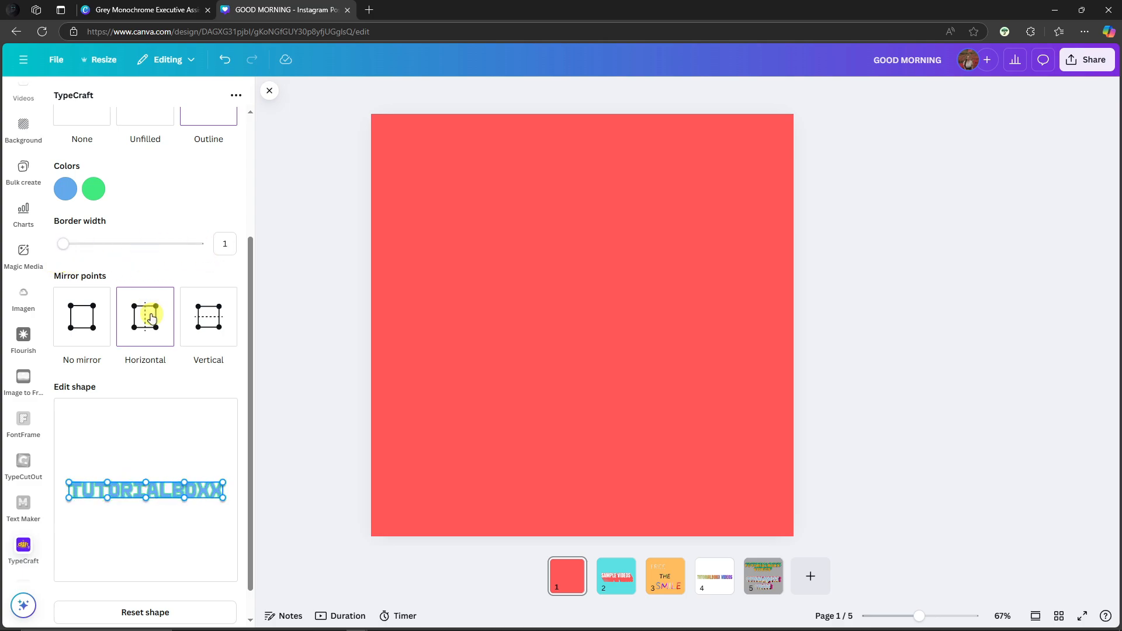
pyautogui.click(208, 316)
pyautogui.click(84, 325)
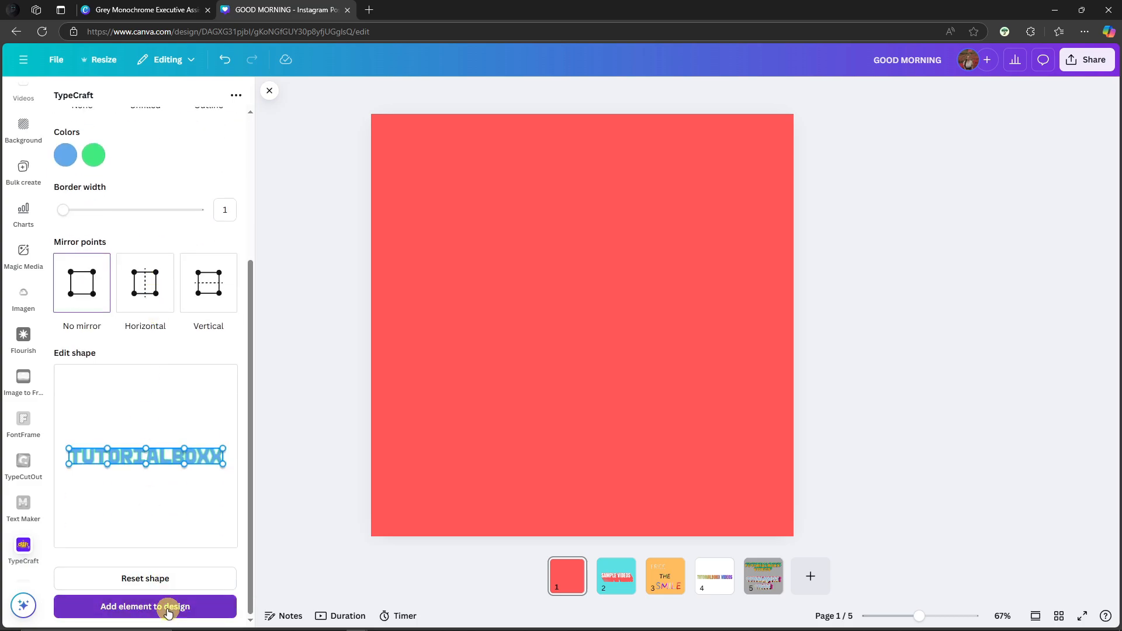
# Add the unwarped TUTORIALBOXX lettering to page 1, enlarge it across the page, and delete it again
pyautogui.click(168, 608)
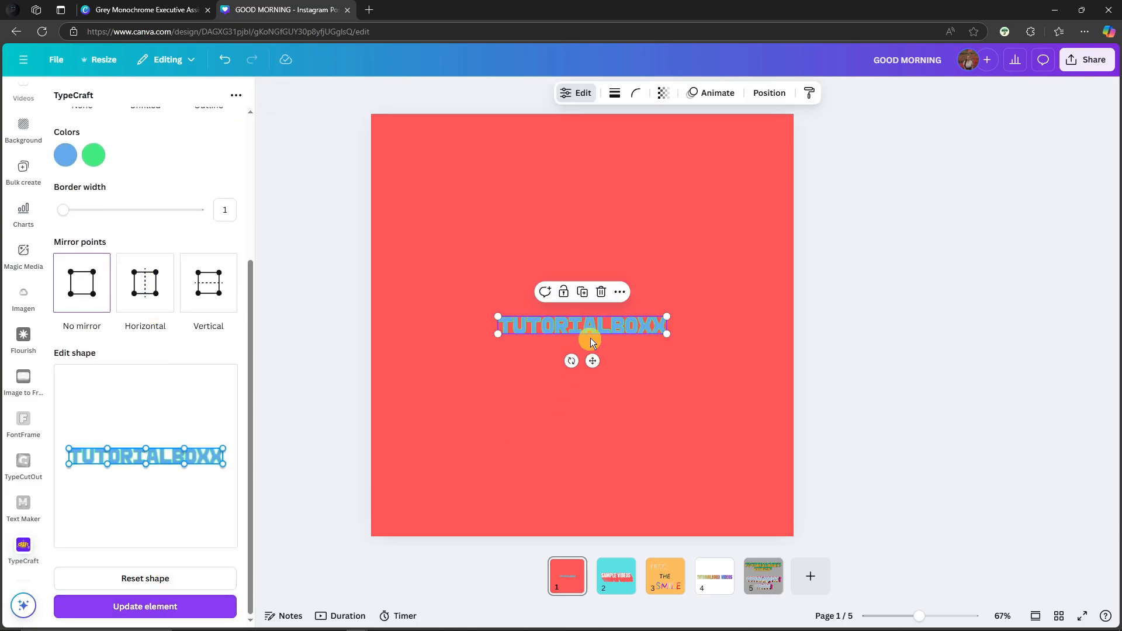
pyautogui.moveTo(591, 333); pyautogui.dragTo(535, 305)
pyautogui.moveTo(611, 307); pyautogui.dragTo(750, 319)
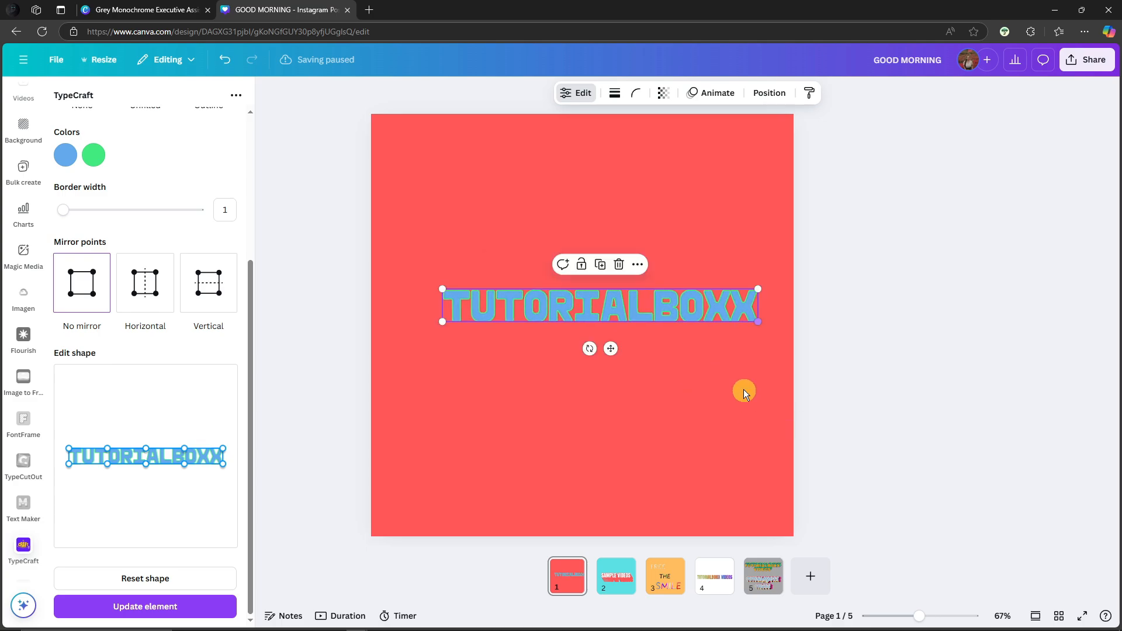
pyautogui.moveTo(681, 310); pyautogui.dragTo(687, 332)
pyautogui.press('Delete')
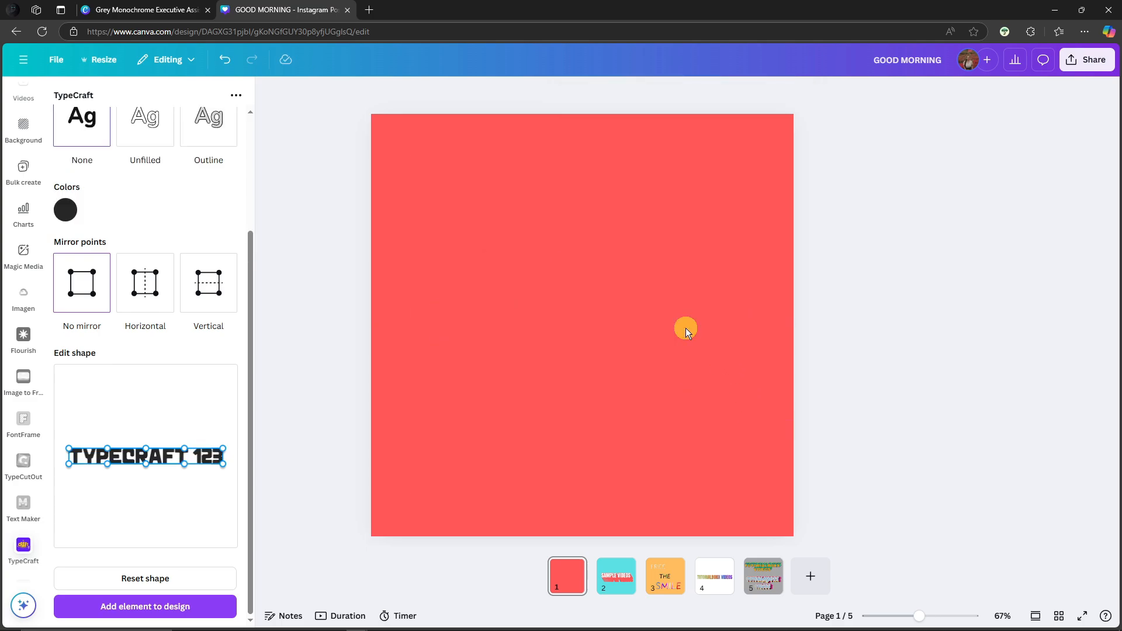
# Enter TUTORIALBOXX as the text for a new TypeCraft lettering
pyautogui.scroll(3, 170, 526)
pyautogui.click(148, 147)
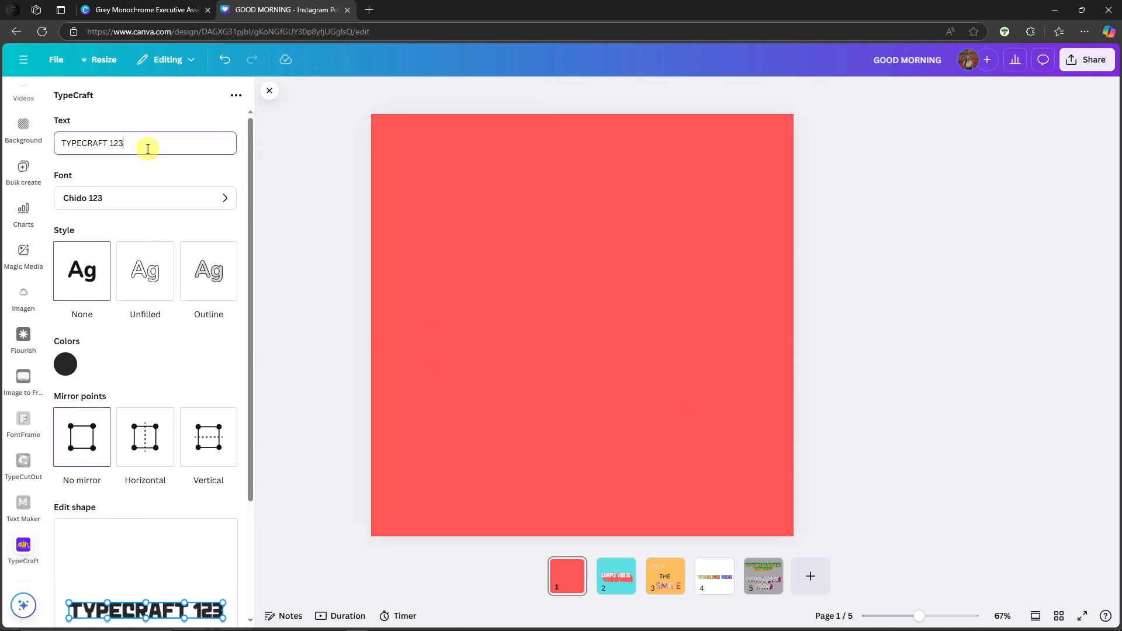
pyautogui.hotkey('ctrl', 'a')
pyautogui.write('TUTORIALBOXX')
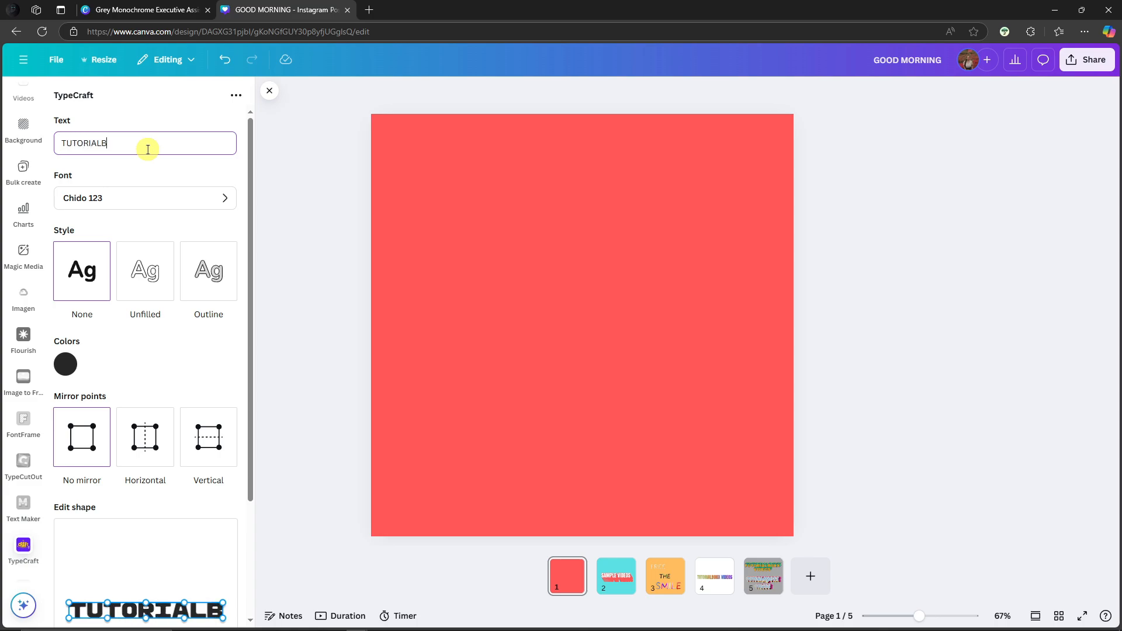
# Apply the Outline style to the new lettering with a light blue fill and a soft purple border
pyautogui.click(210, 287)
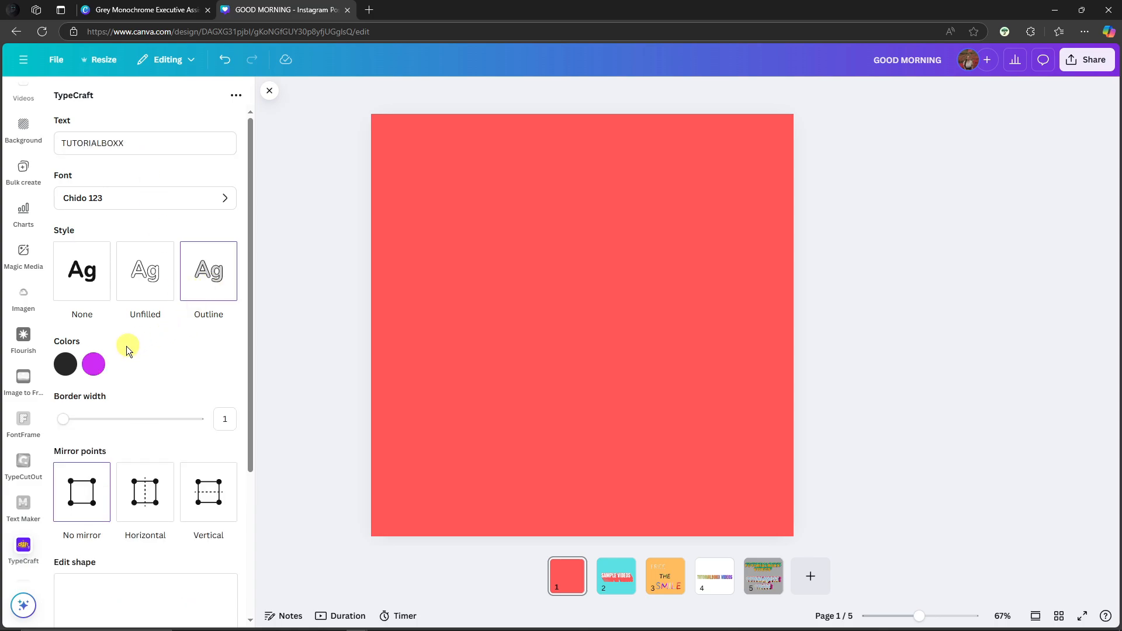
pyautogui.click(93, 364)
pyautogui.moveTo(215, 396); pyautogui.dragTo(136, 402)
pyautogui.click(65, 364)
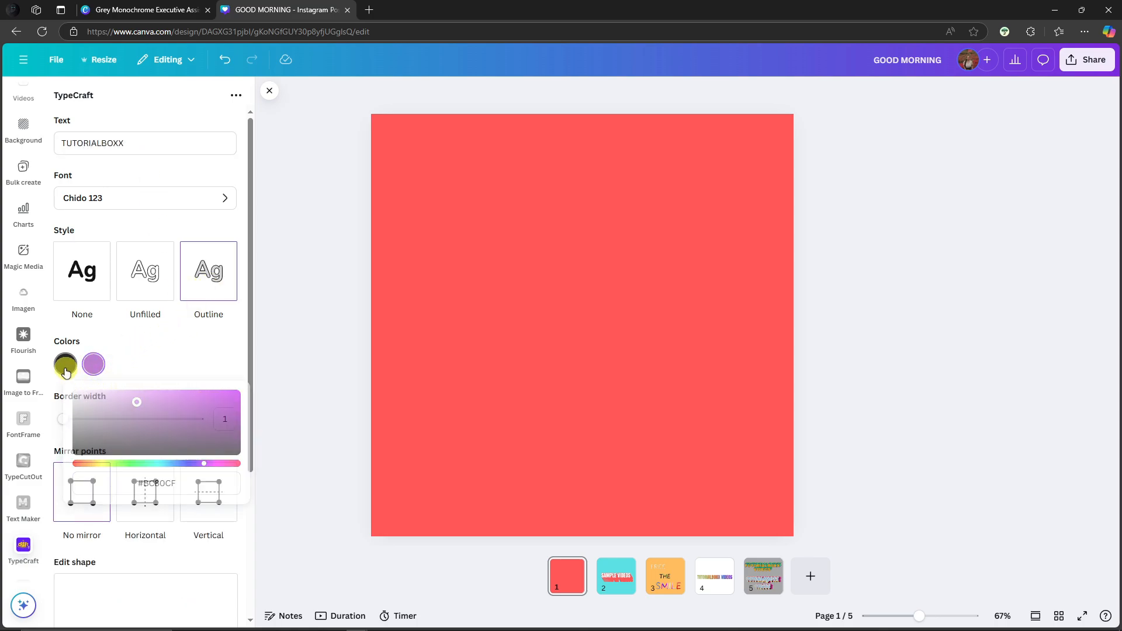
pyautogui.moveTo(70, 444); pyautogui.dragTo(146, 393)
pyautogui.click(145, 355)
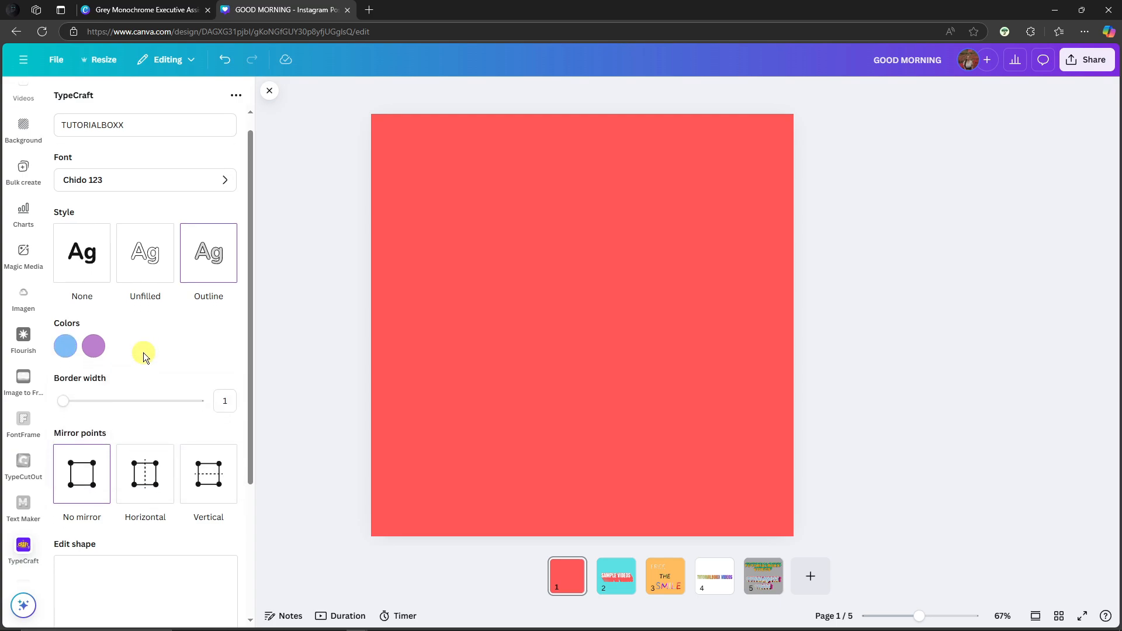
# Warp the TUTORIALBOXX shape into a bow tie by pulling its upper corners up and its lower corners down, keeping the middle narrow
pyautogui.scroll(-3, 134, 396)
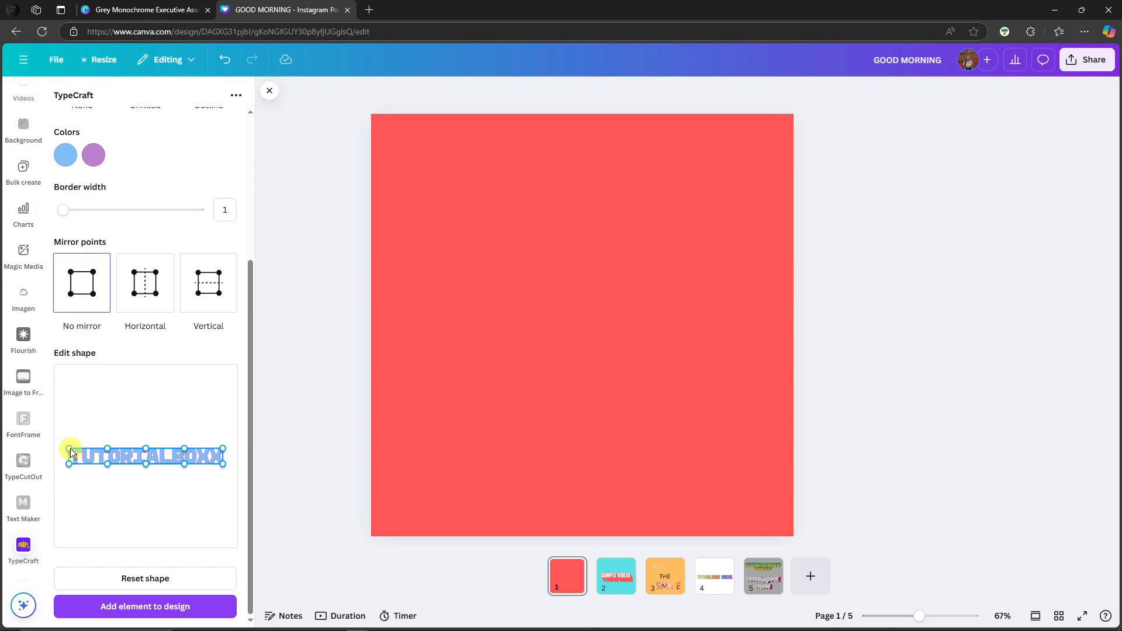
pyautogui.moveTo(69, 449); pyautogui.dragTo(68, 414)
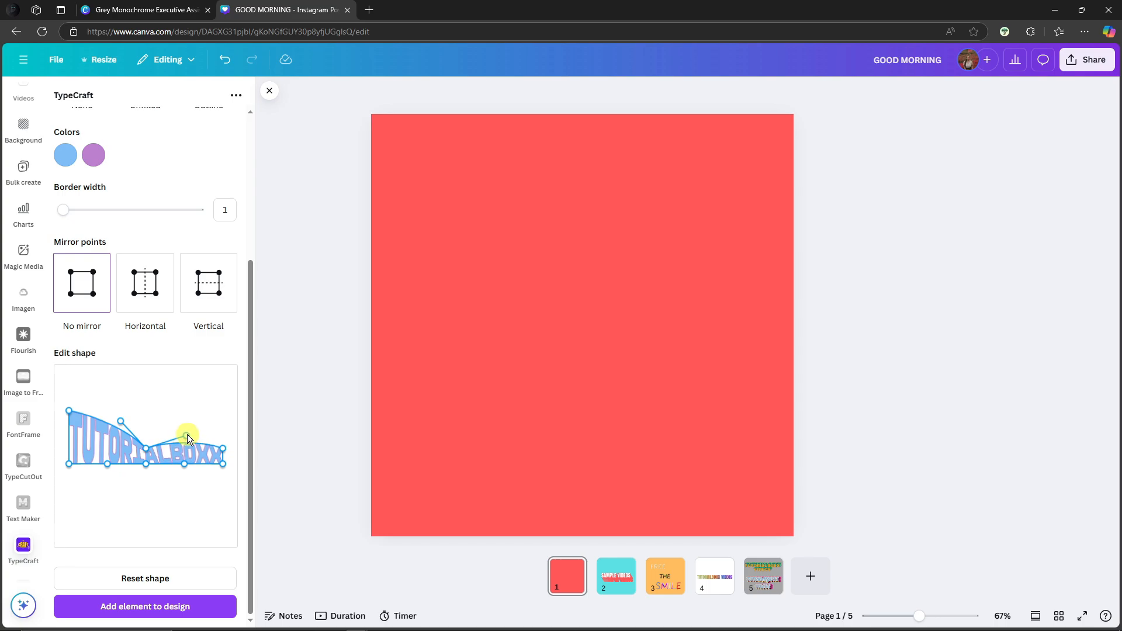
pyautogui.moveTo(187, 434); pyautogui.dragTo(195, 422)
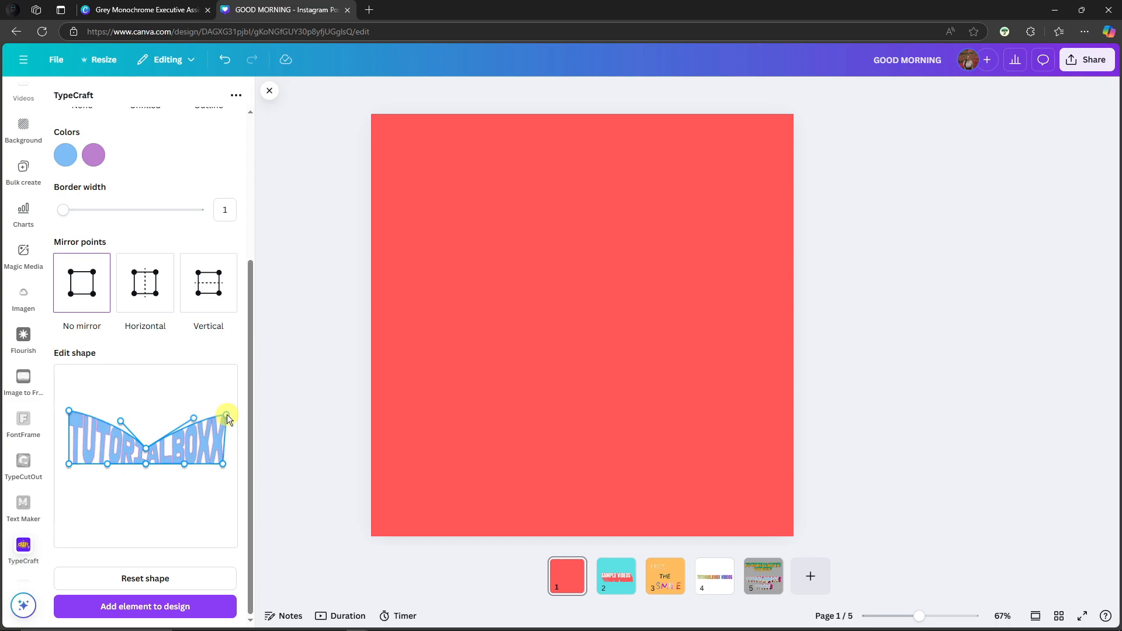
pyautogui.moveTo(227, 415); pyautogui.dragTo(224, 415)
pyautogui.moveTo(121, 422); pyautogui.dragTo(119, 423)
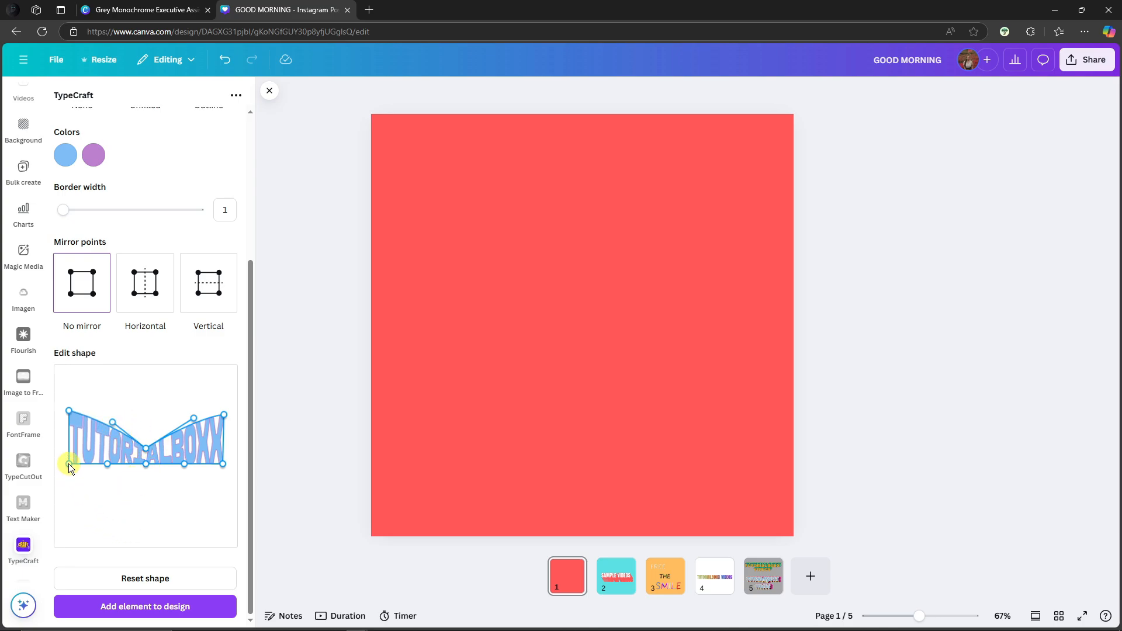
pyautogui.moveTo(69, 464); pyautogui.dragTo(69, 488)
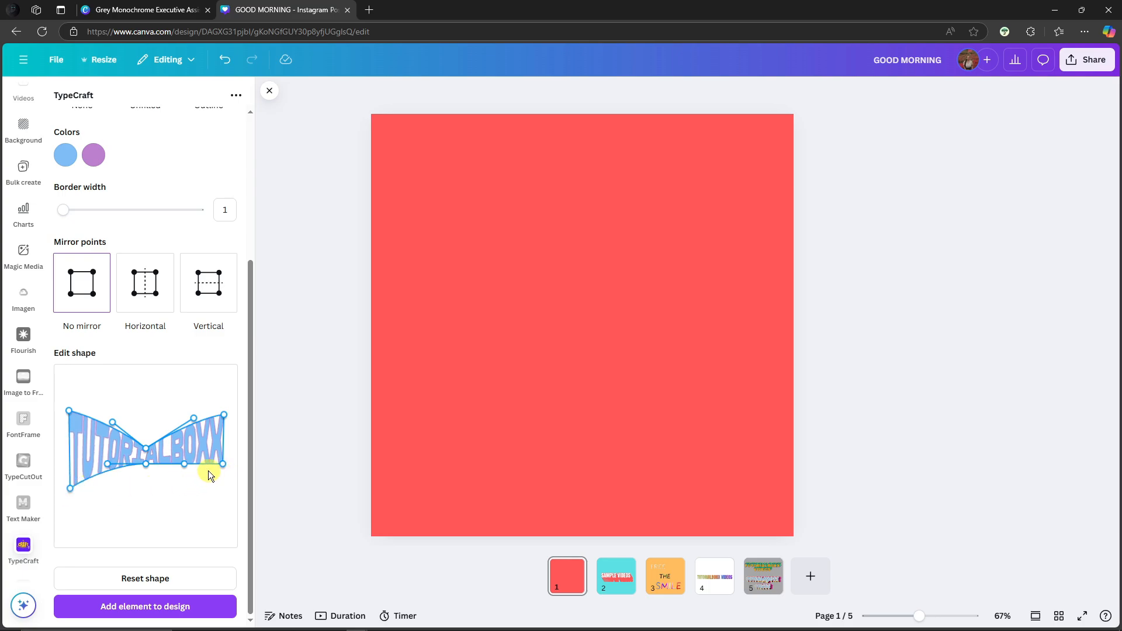
pyautogui.moveTo(222, 467); pyautogui.dragTo(222, 490)
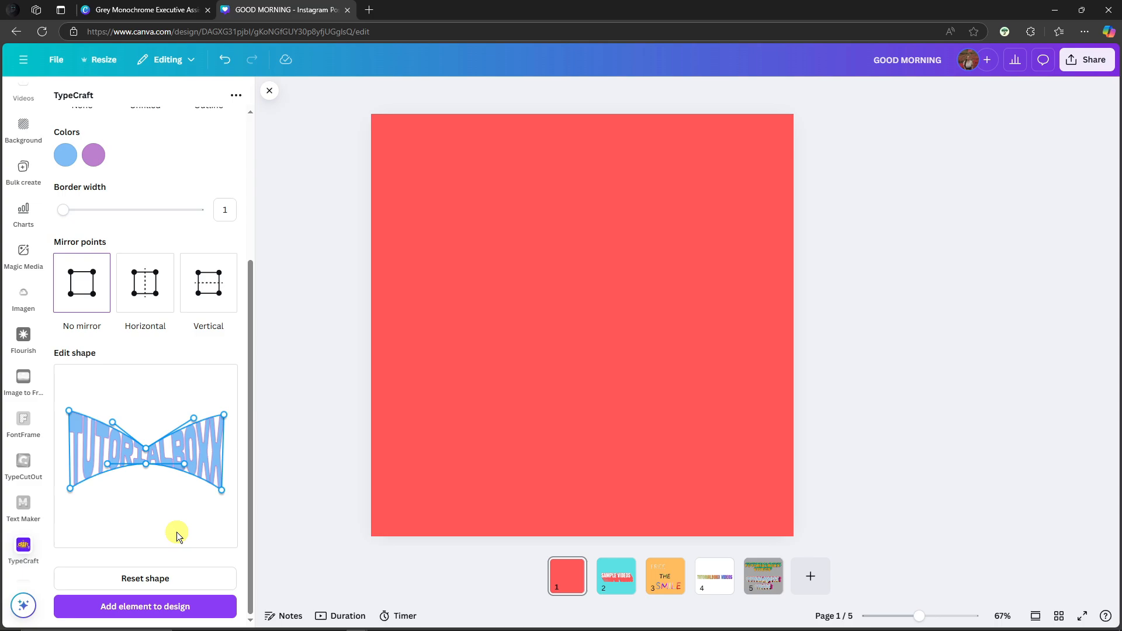
# Add the warped TUTORIALBOXX lettering to page 1, enlarge it and move it to the middle of the page
pyautogui.click(149, 607)
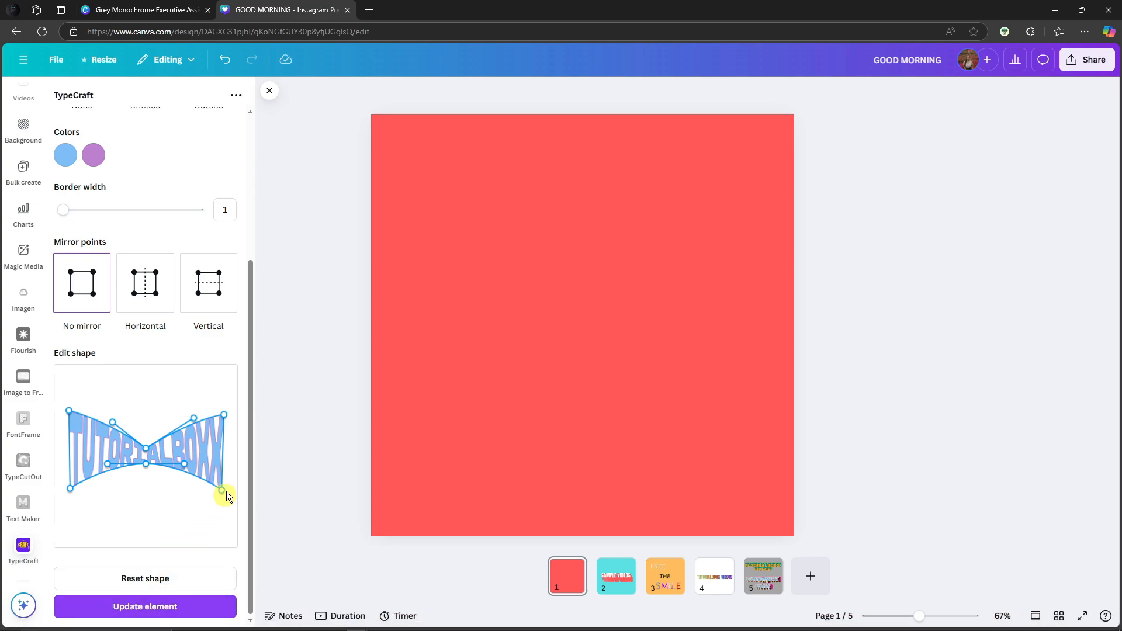
pyautogui.moveTo(666, 367); pyautogui.dragTo(791, 426)
pyautogui.moveTo(703, 366); pyautogui.dragTo(652, 334)
pyautogui.click(864, 227)
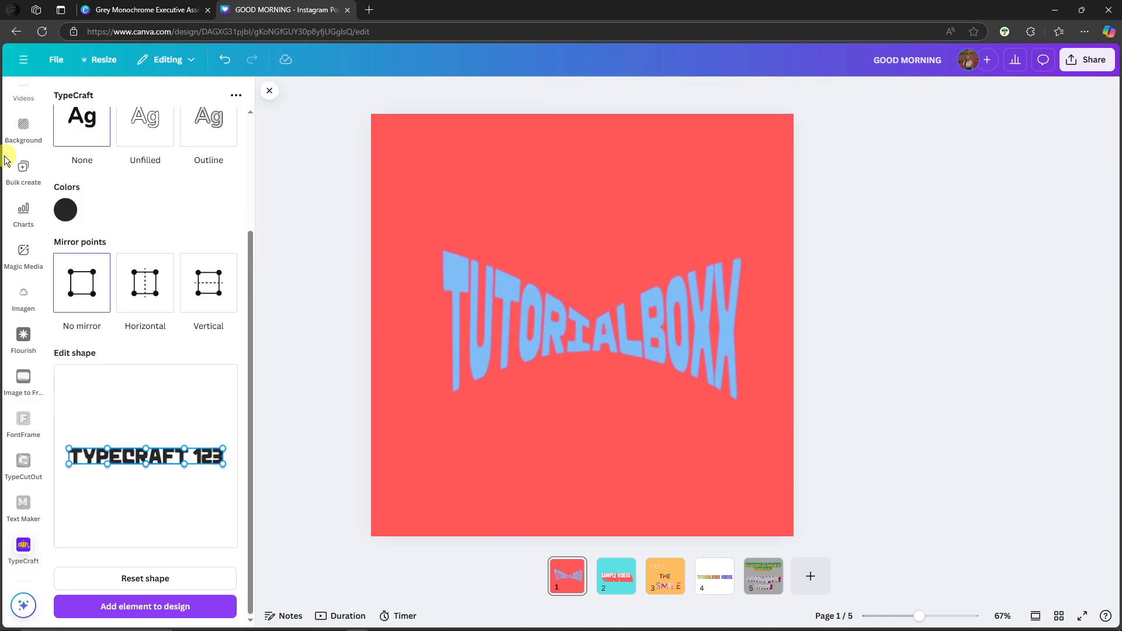
# Open the elements library for the GOOD MORNING design
pyautogui.scroll(5, 22, 176)
pyautogui.click(25, 156)
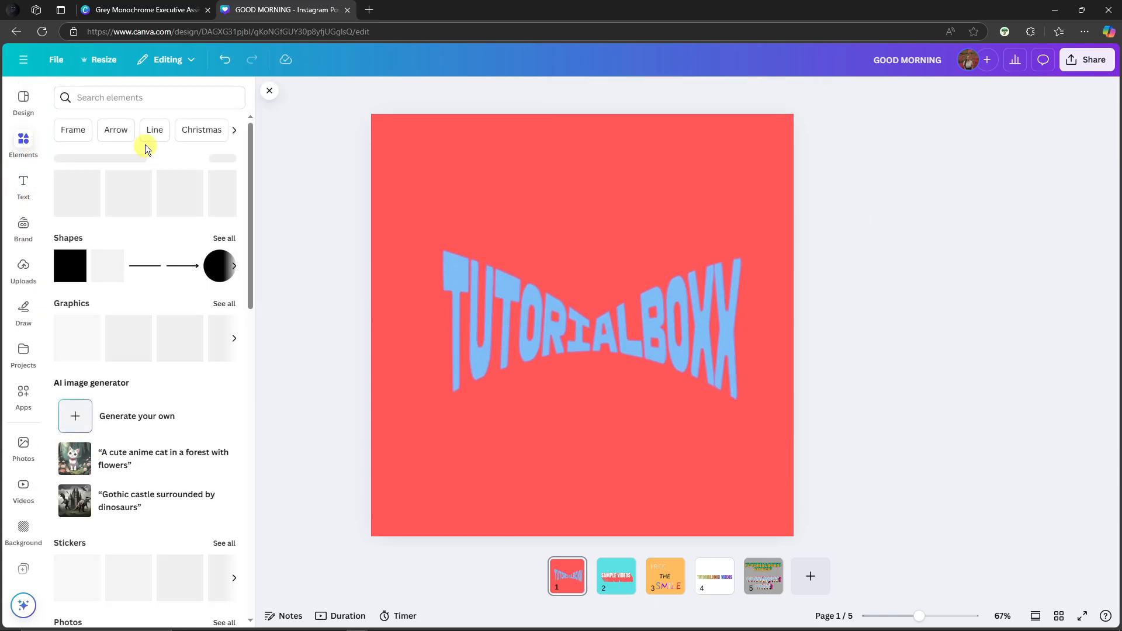
# Search the elements library for "slogan design"
pyautogui.click(149, 100)
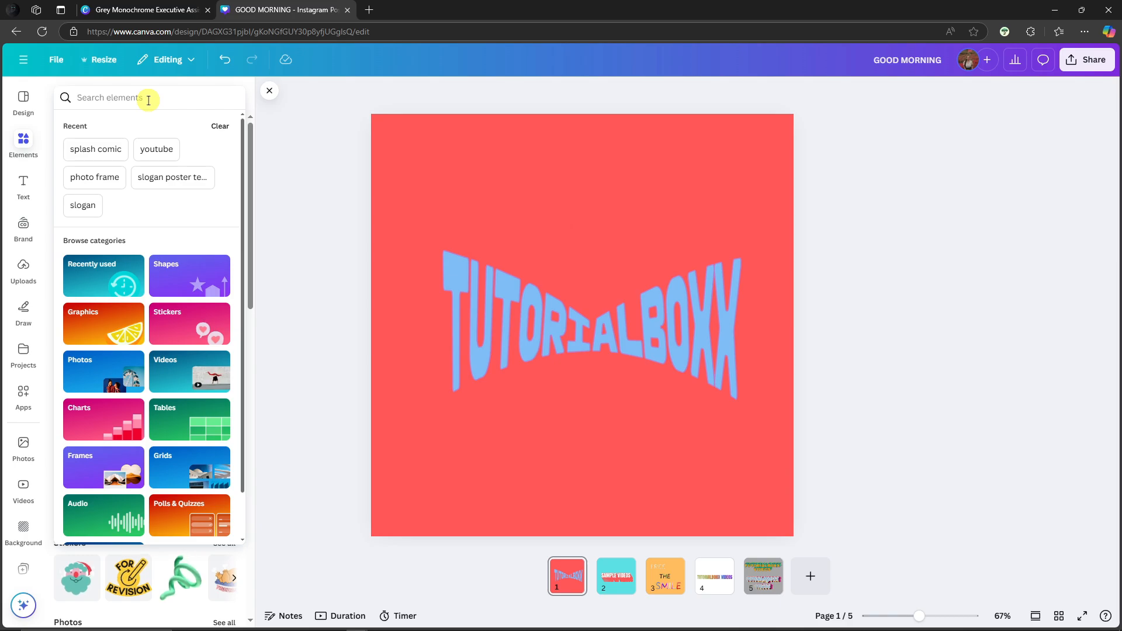
pyautogui.write('skig')
pyautogui.press('BackSpace')
pyautogui.press('BackSpace')
pyautogui.press('BackSpace')
pyautogui.write('l')
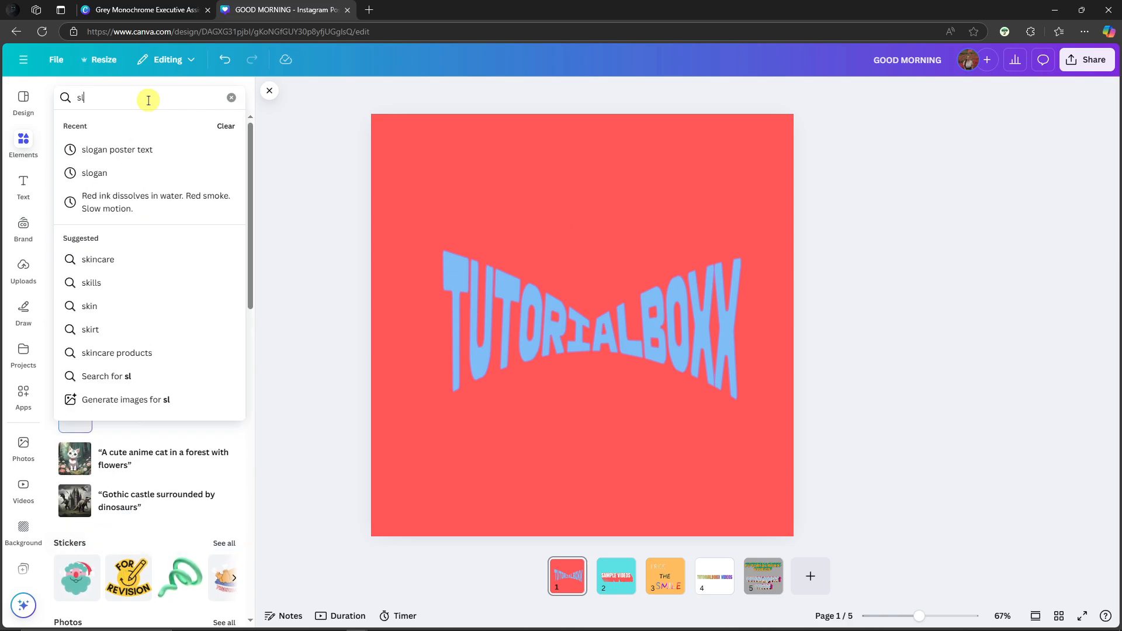
pyautogui.write('ogan design')
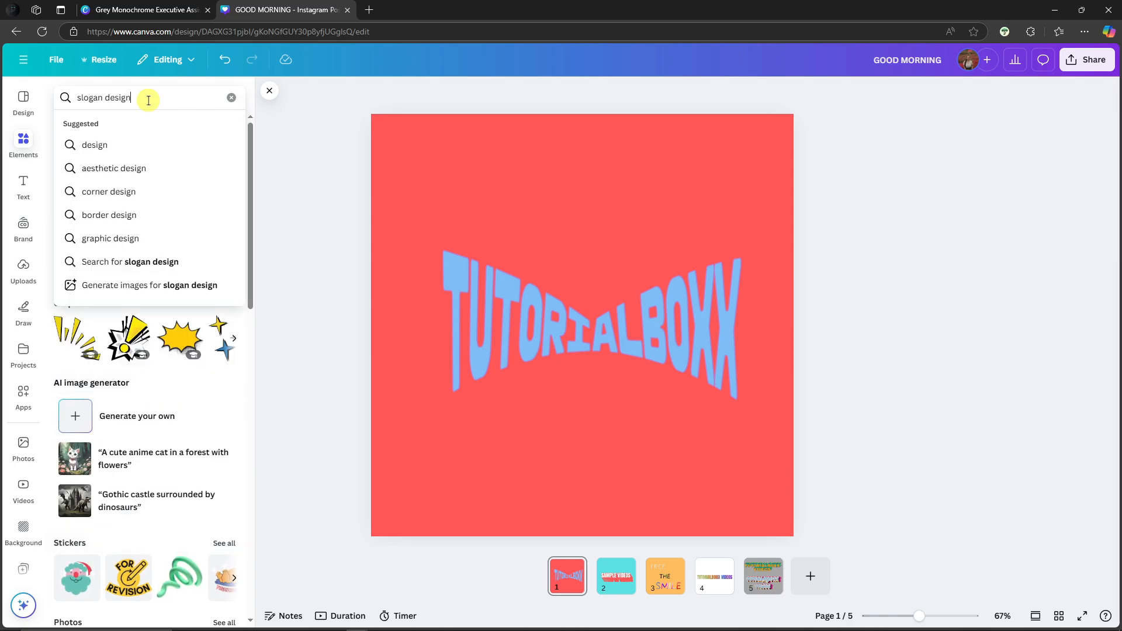
pyautogui.press('Return')
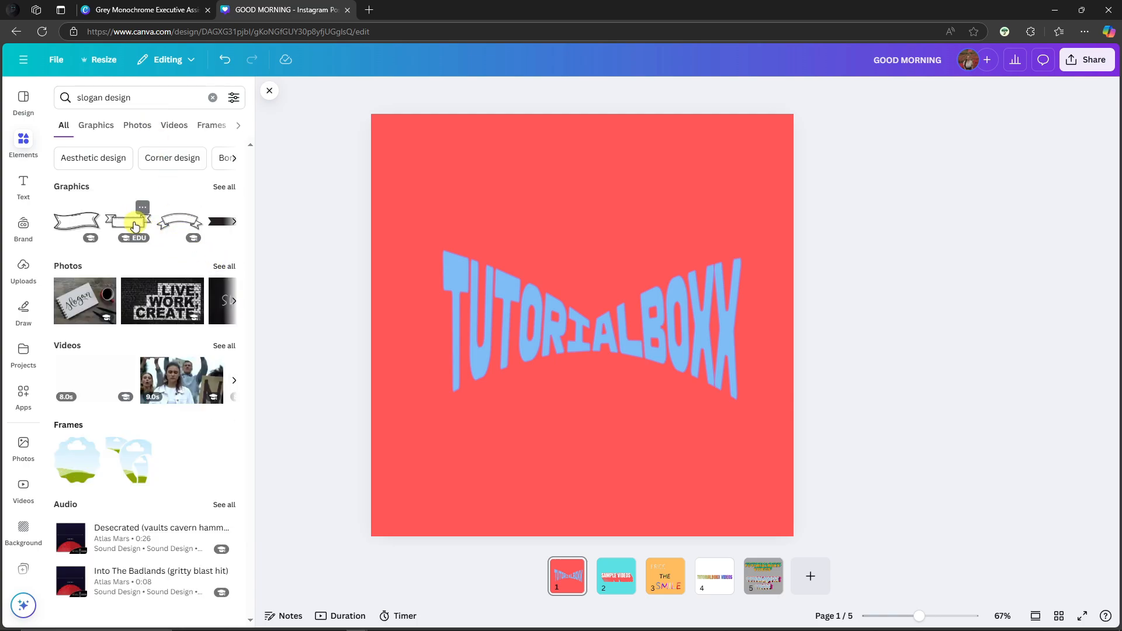
# Add the straight folded-ribbon banner graphic, enlarge it to about the width of the TUTORIALBOXX text and place it over the text
pyautogui.click(129, 225)
pyautogui.moveTo(606, 316); pyautogui.dragTo(749, 262)
pyautogui.moveTo(639, 230); pyautogui.dragTo(631, 283)
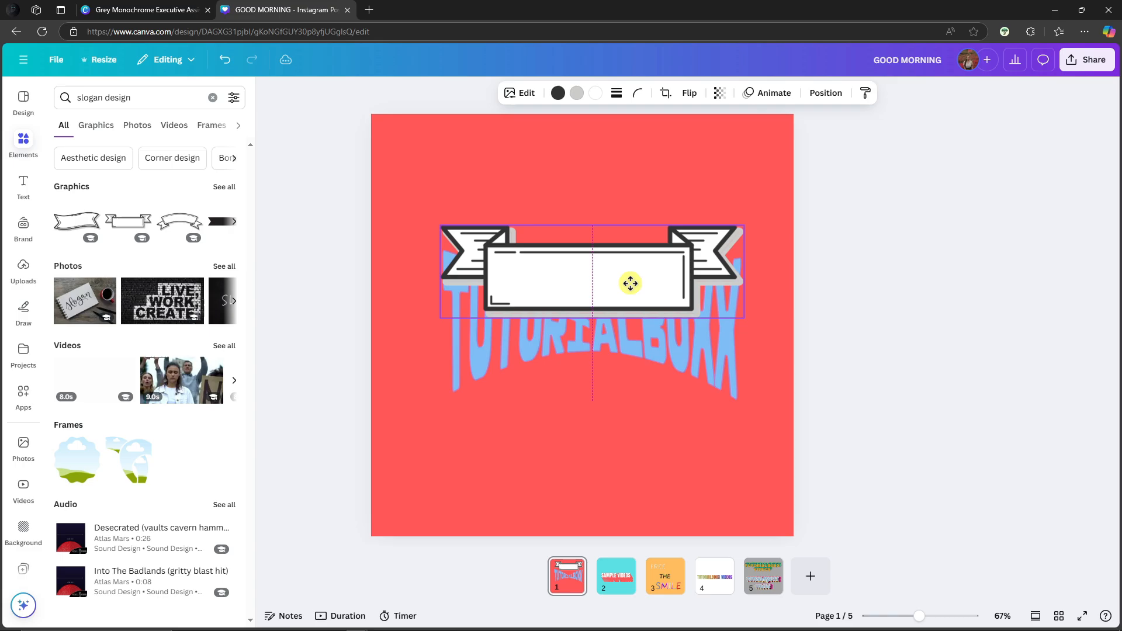
# Move the TUTORIALBOXX text up behind the banner and bring it forward one layer
pyautogui.moveTo(681, 377); pyautogui.dragTo(691, 318)
pyautogui.rightClick(691, 318)
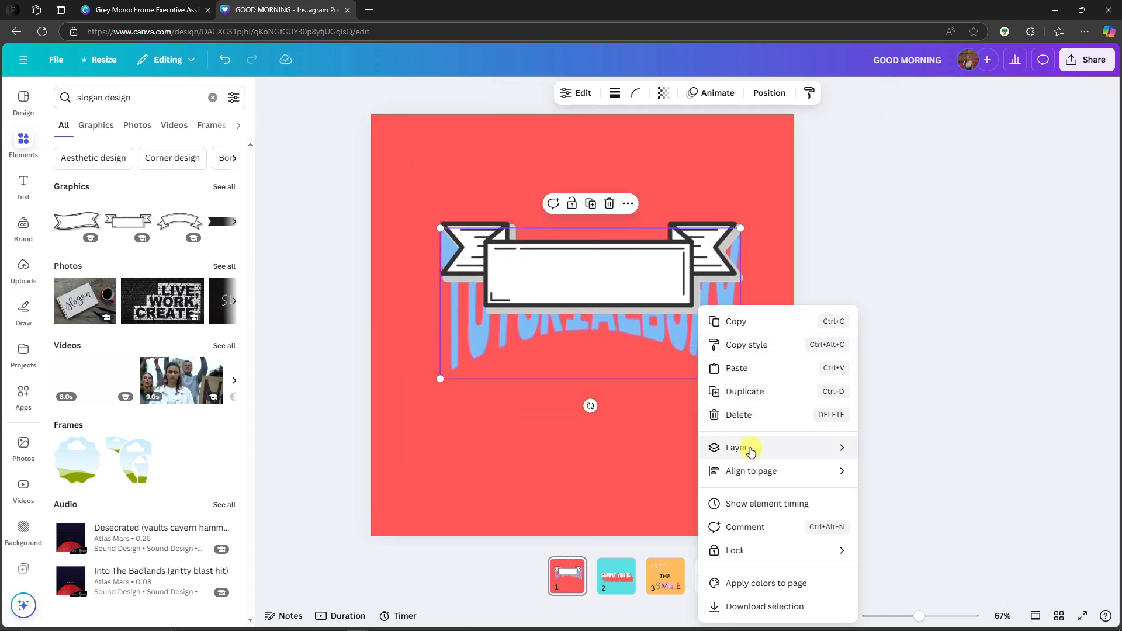
pyautogui.moveTo(816, 454)
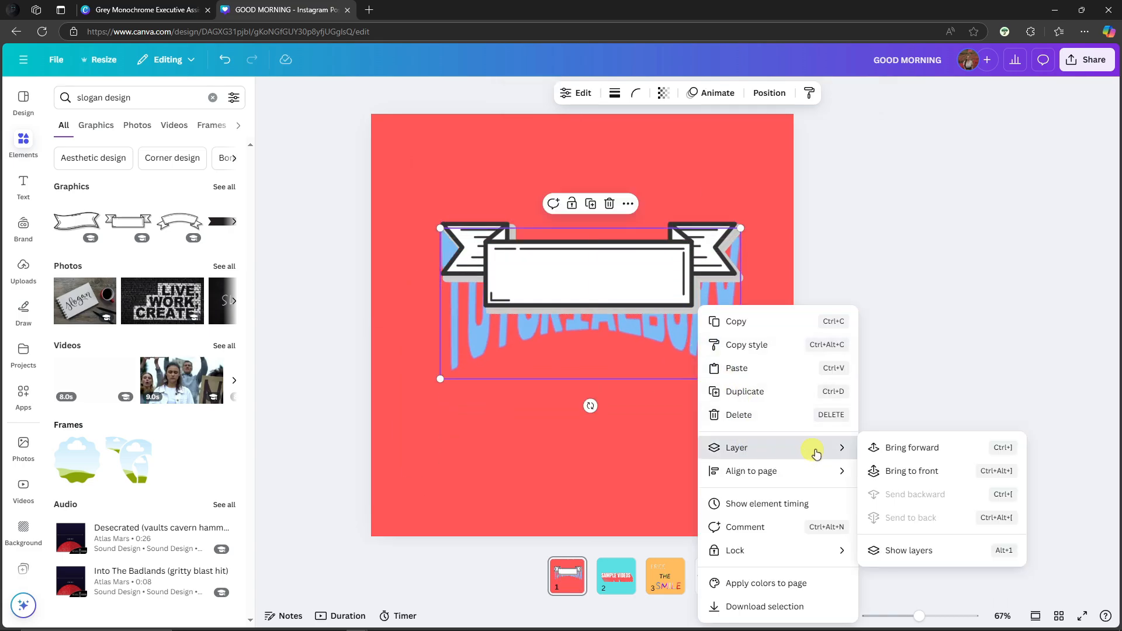
pyautogui.click(924, 450)
# Shrink the TUTORIALBOXX text and enlarge the banner to nearly the page width, centred below it
pyautogui.moveTo(739, 376); pyautogui.dragTo(614, 317)
pyautogui.moveTo(604, 279); pyautogui.dragTo(684, 365)
pyautogui.moveTo(720, 332); pyautogui.dragTo(779, 273)
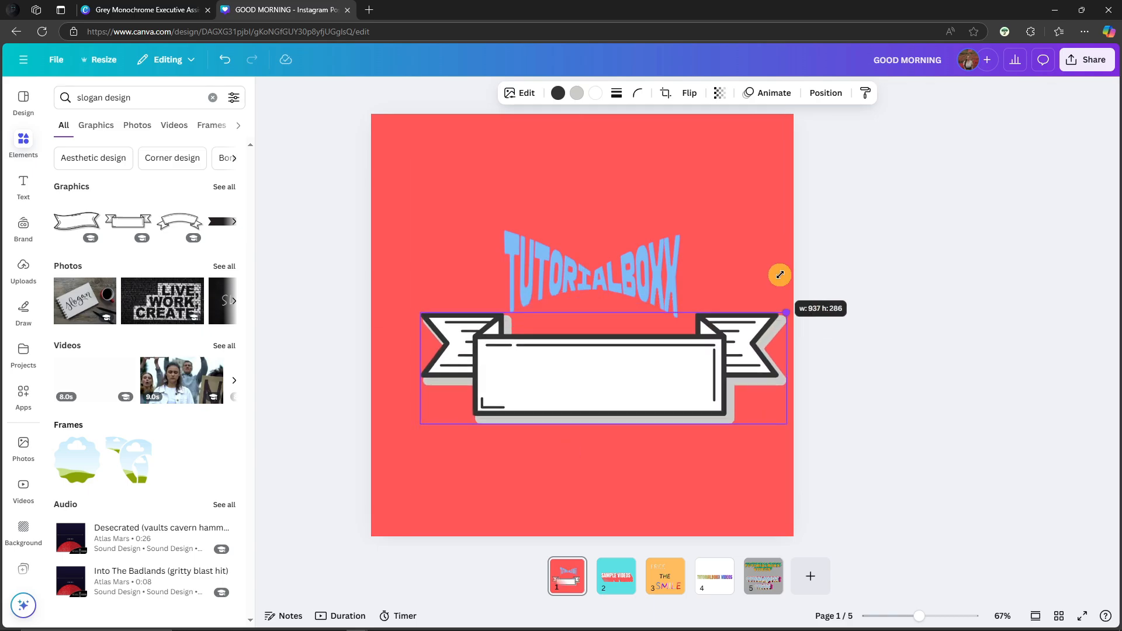
pyautogui.moveTo(689, 371); pyautogui.dragTo(653, 365)
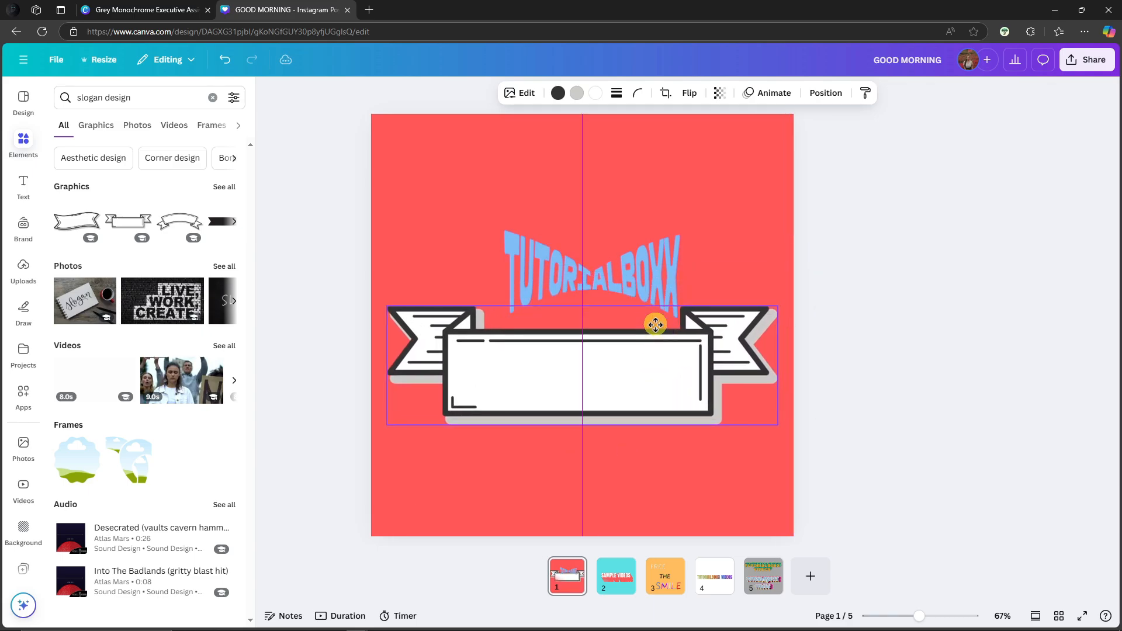
# Fit the TUTORIALBOXX text inside the banner's white panel and position both at the middle of the page
pyautogui.moveTo(660, 265); pyautogui.dragTo(656, 338)
pyautogui.moveTo(642, 362); pyautogui.dragTo(655, 357)
pyautogui.click(699, 335)
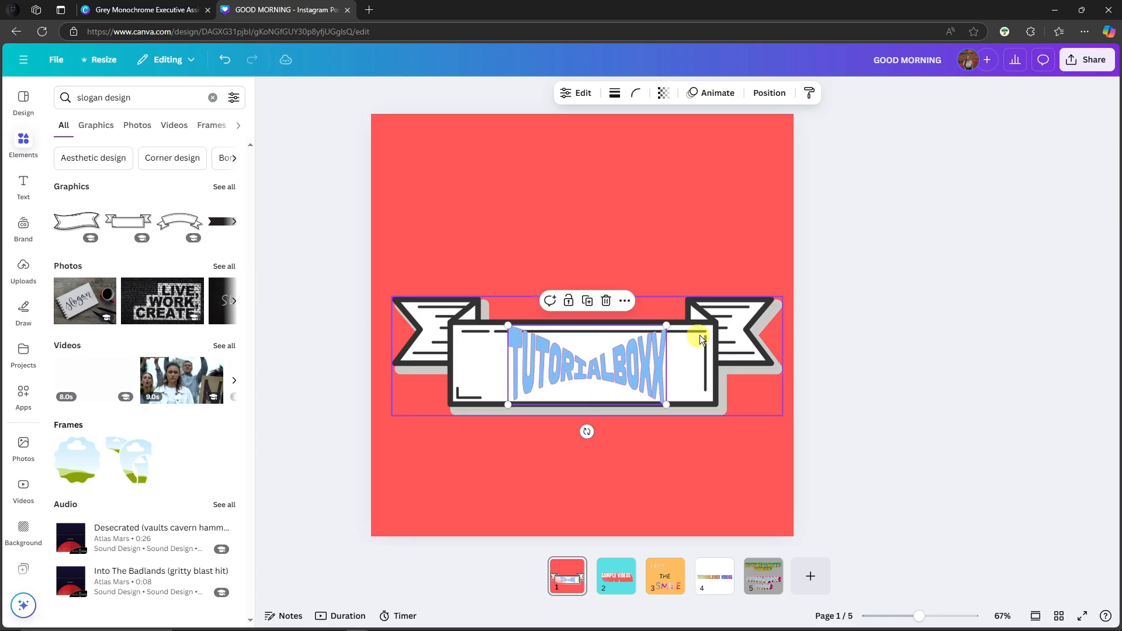
pyautogui.click(891, 276)
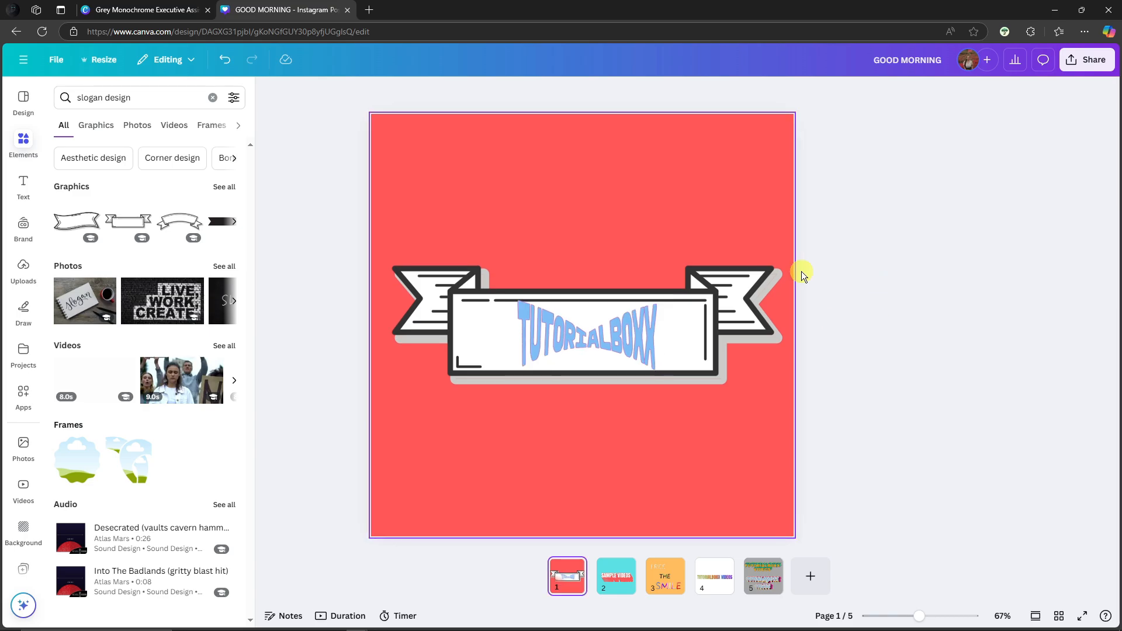
pyautogui.click(703, 317)
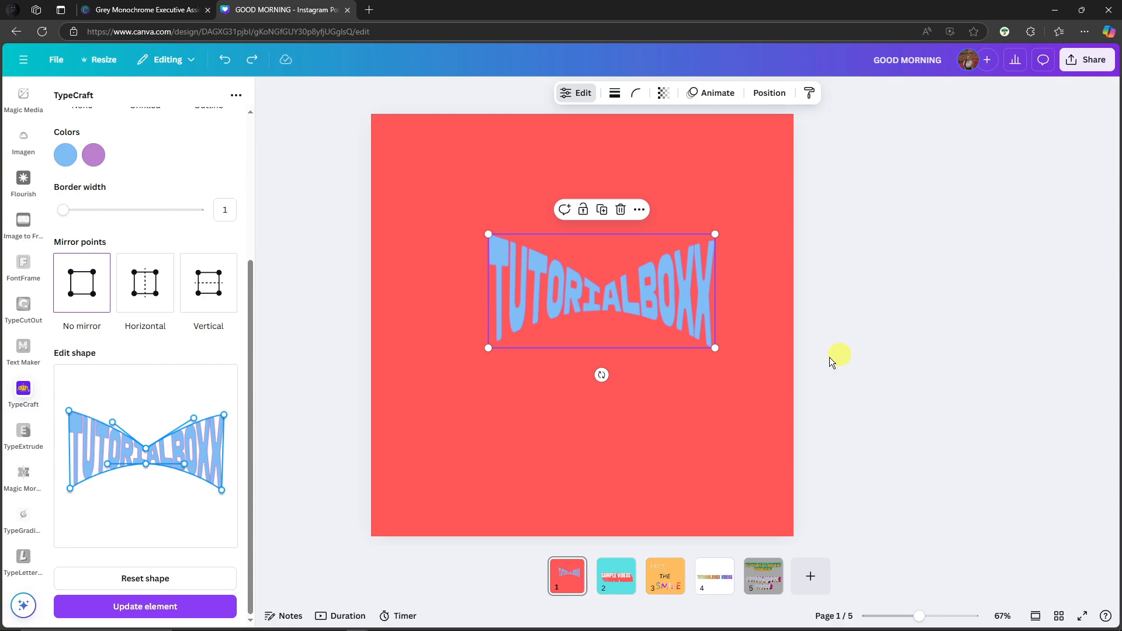
# Set up a new TypeCraft element with the text VIDEOS in the Outline style
pyautogui.click(342, 419)
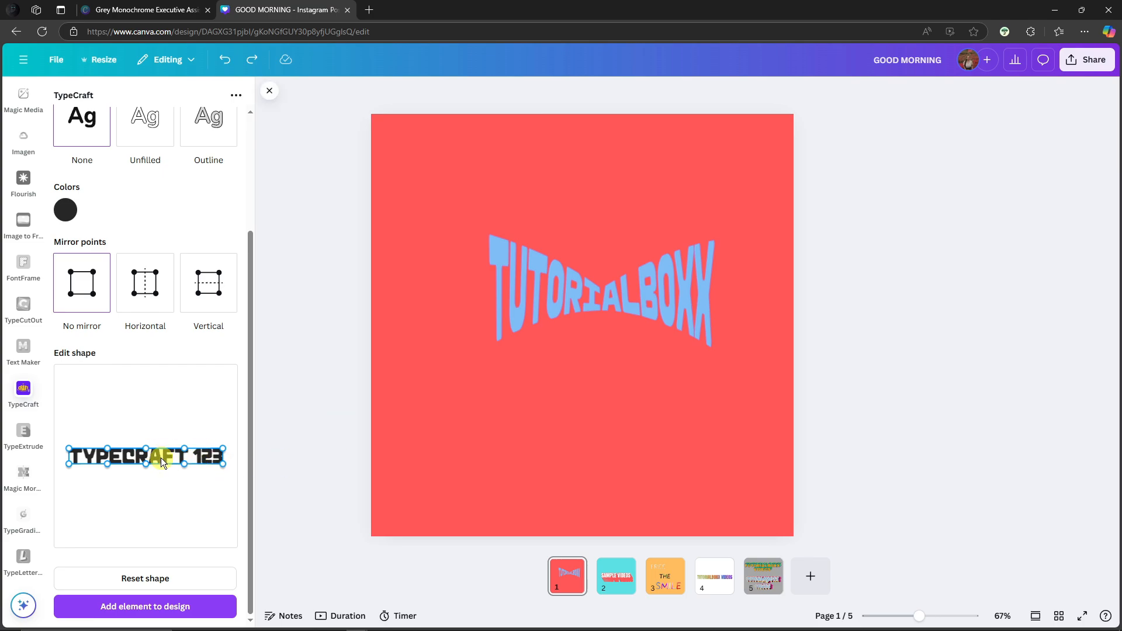
pyautogui.scroll(3, 161, 455)
pyautogui.tripleClick(141, 144)
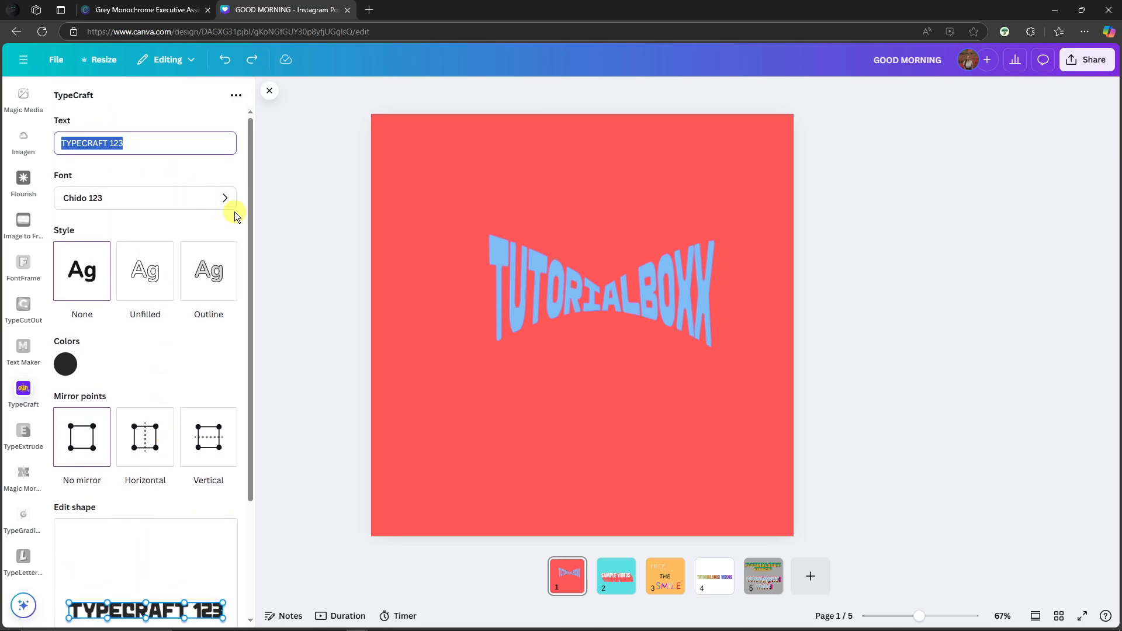
pyautogui.write('VIDEOS')
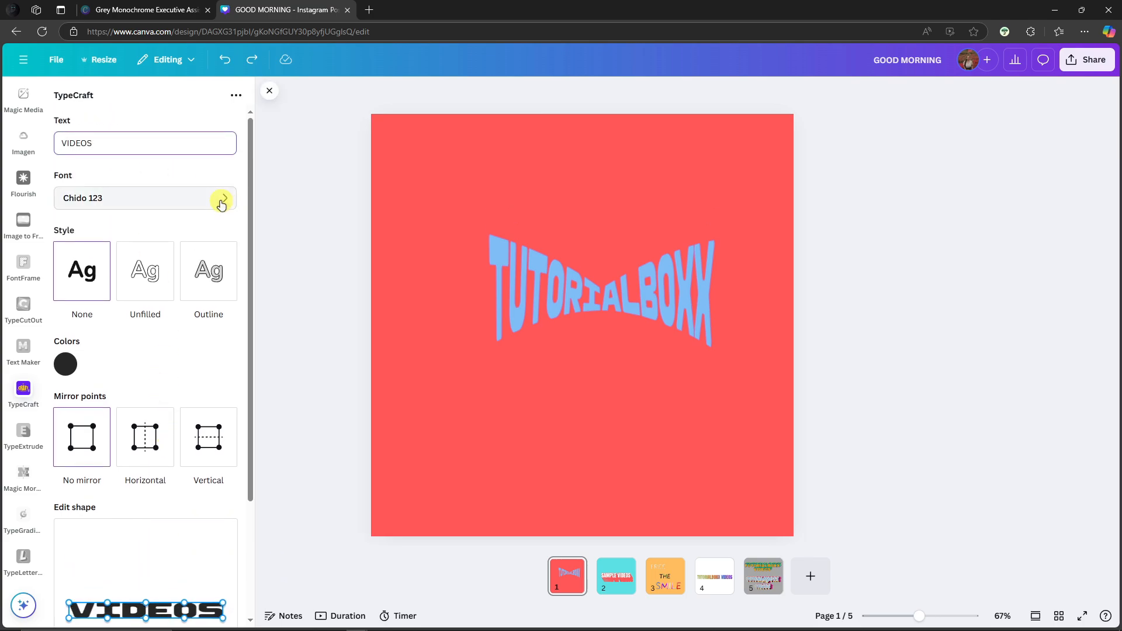
pyautogui.click(207, 282)
pyautogui.scroll(-2, 164, 337)
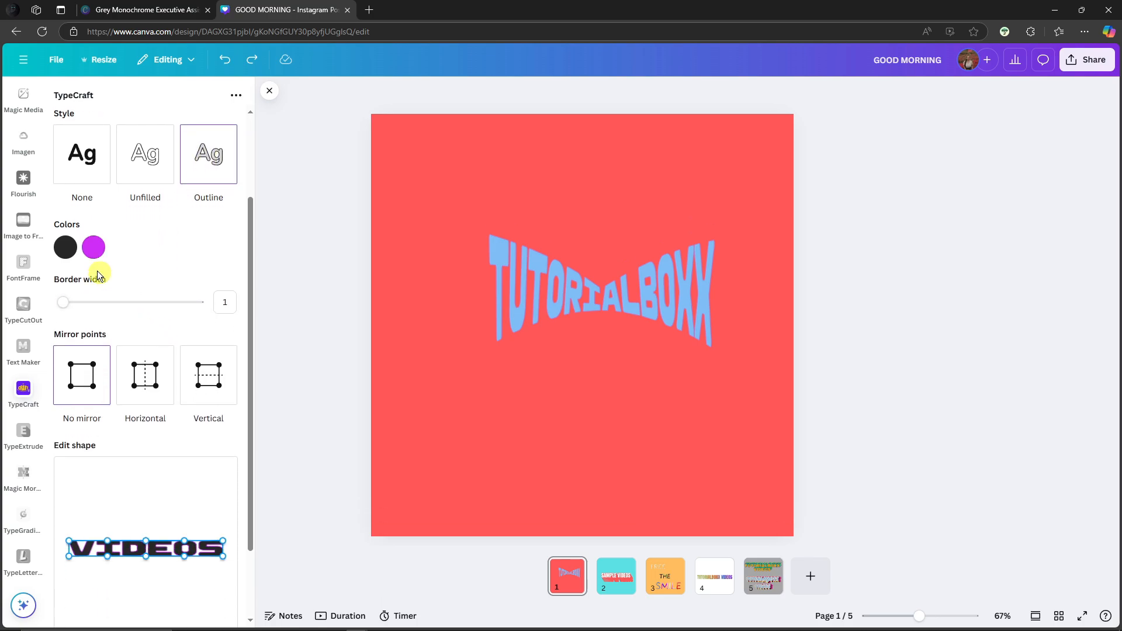
# Set the VIDEOS outline colour to cyan #2DD3FF and its fill colour to pink #DD5ABC
pyautogui.click(94, 248)
pyautogui.click(163, 346)
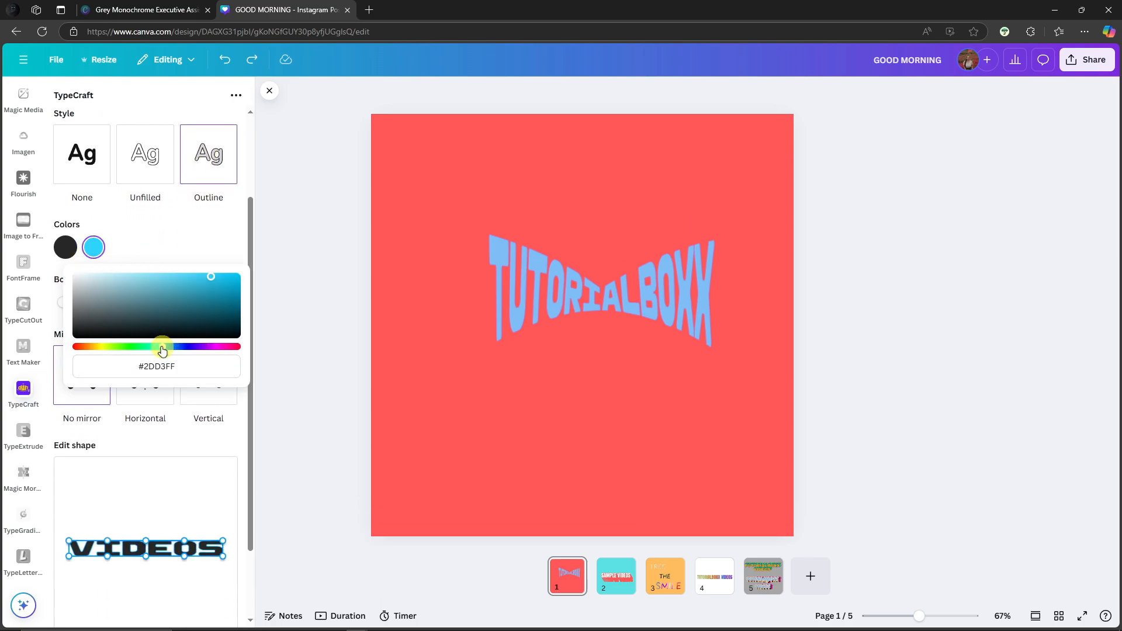
pyautogui.click(66, 247)
pyautogui.moveTo(70, 326)
pyautogui.mouseDown()
pyautogui.moveTo(115, 283)
pyautogui.moveTo(80, 304)
pyautogui.mouseUp()
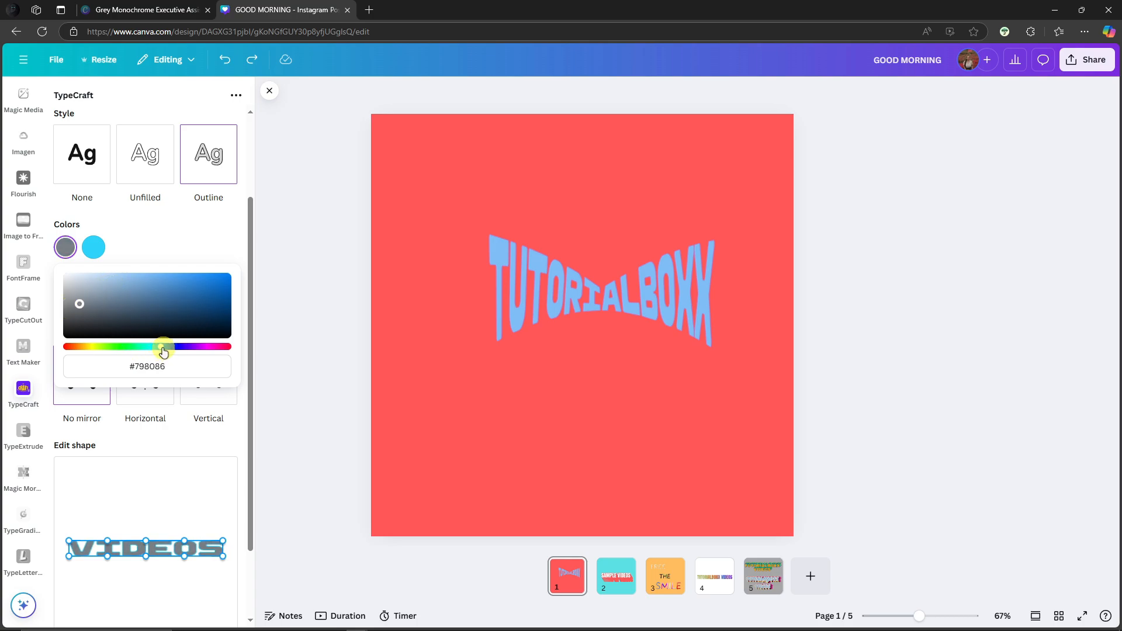
pyautogui.moveTo(159, 347); pyautogui.dragTo(208, 347)
pyautogui.moveTo(82, 307); pyautogui.dragTo(163, 282)
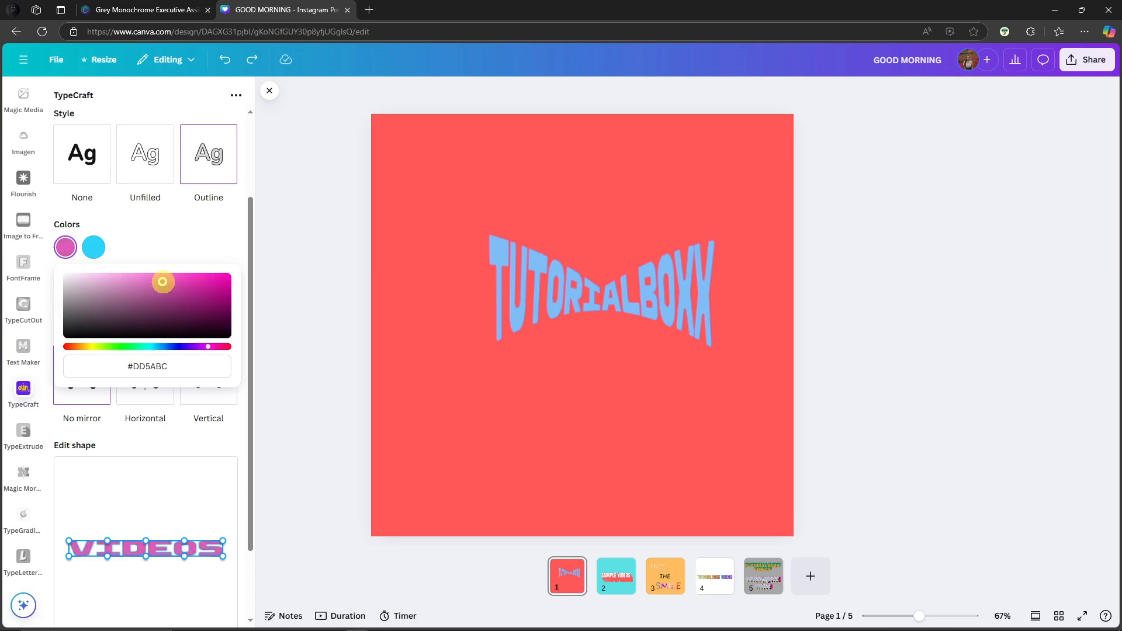
pyautogui.click(157, 228)
# Arch the top edge of the VIDEOS shape upward and add the element to the design
pyautogui.scroll(-2, 181, 409)
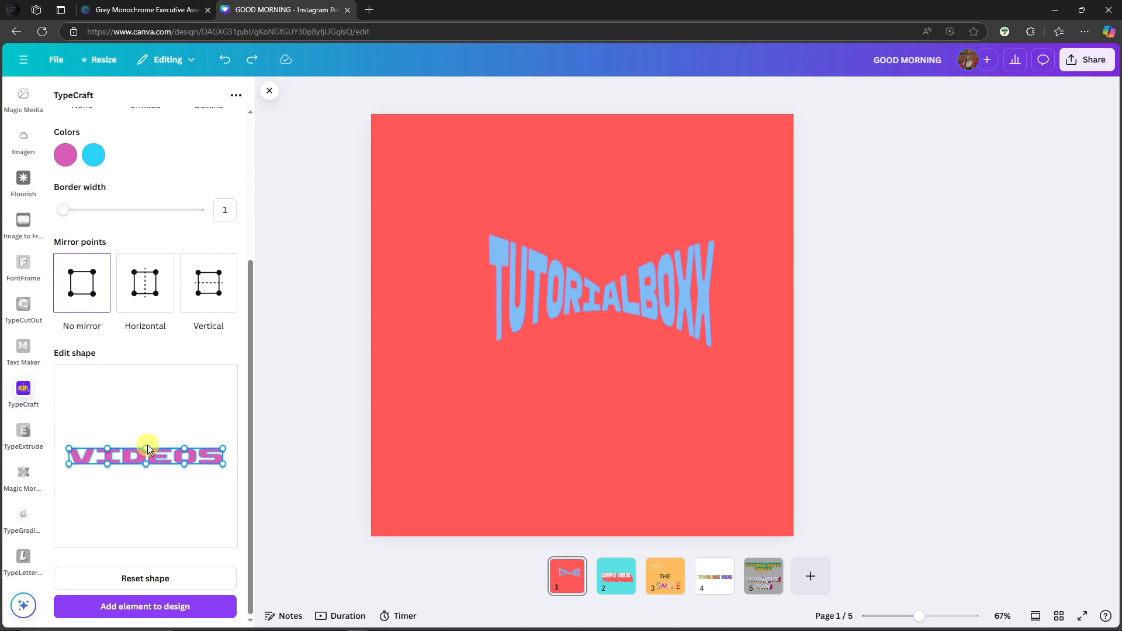
pyautogui.moveTo(147, 447); pyautogui.dragTo(149, 425)
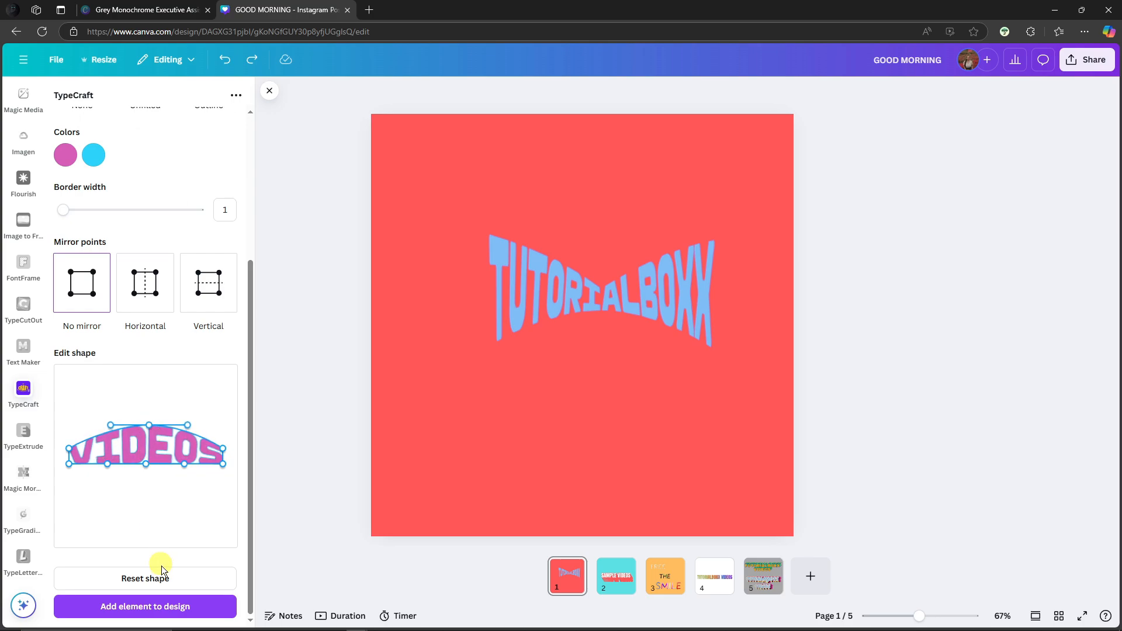
pyautogui.click(160, 607)
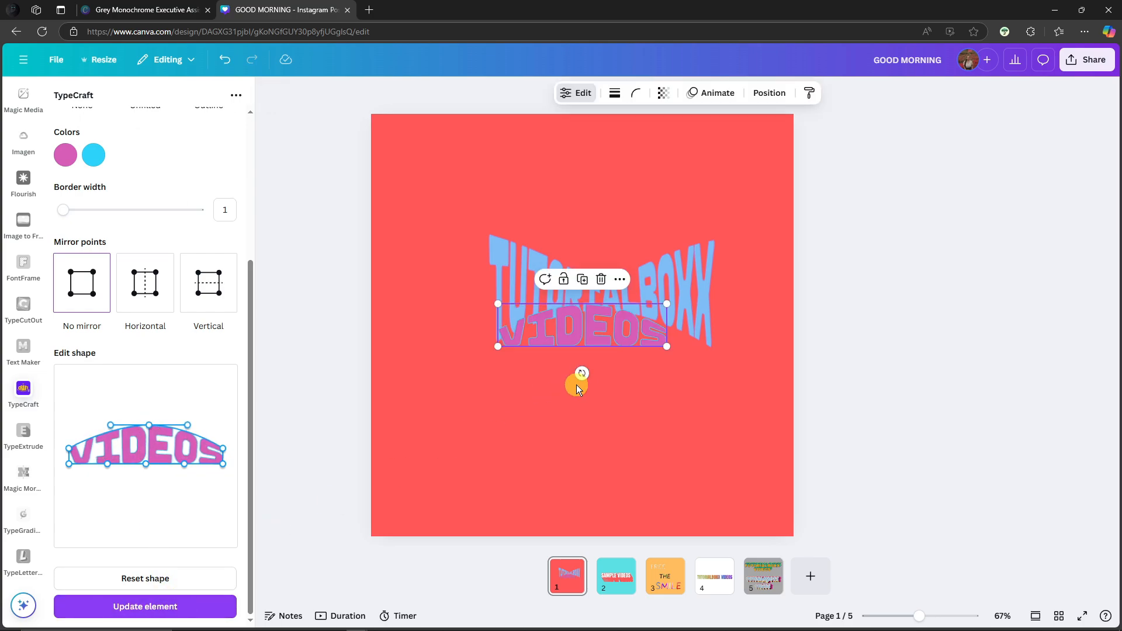
# Centre VIDEOS beneath TUTORIALBOXX, and enlarge both texts together to about 772 × 413 near the middle of the page
pyautogui.moveTo(628, 339); pyautogui.dragTo(647, 348)
pyautogui.click(988, 260)
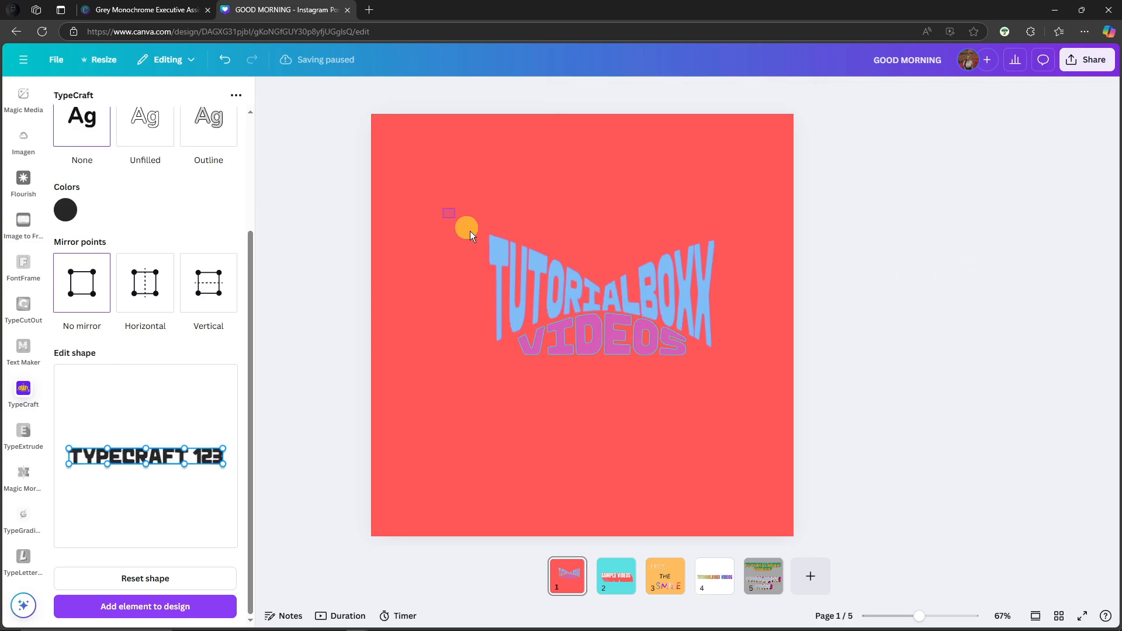
pyautogui.moveTo(470, 230); pyautogui.dragTo(766, 415)
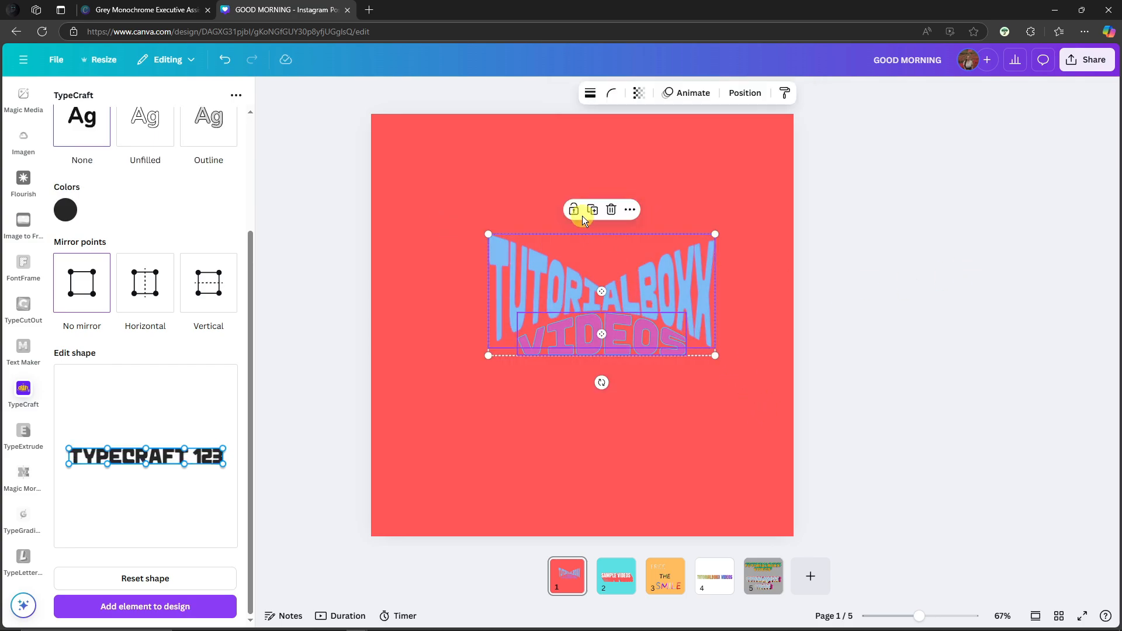
pyautogui.rightClick(602, 284)
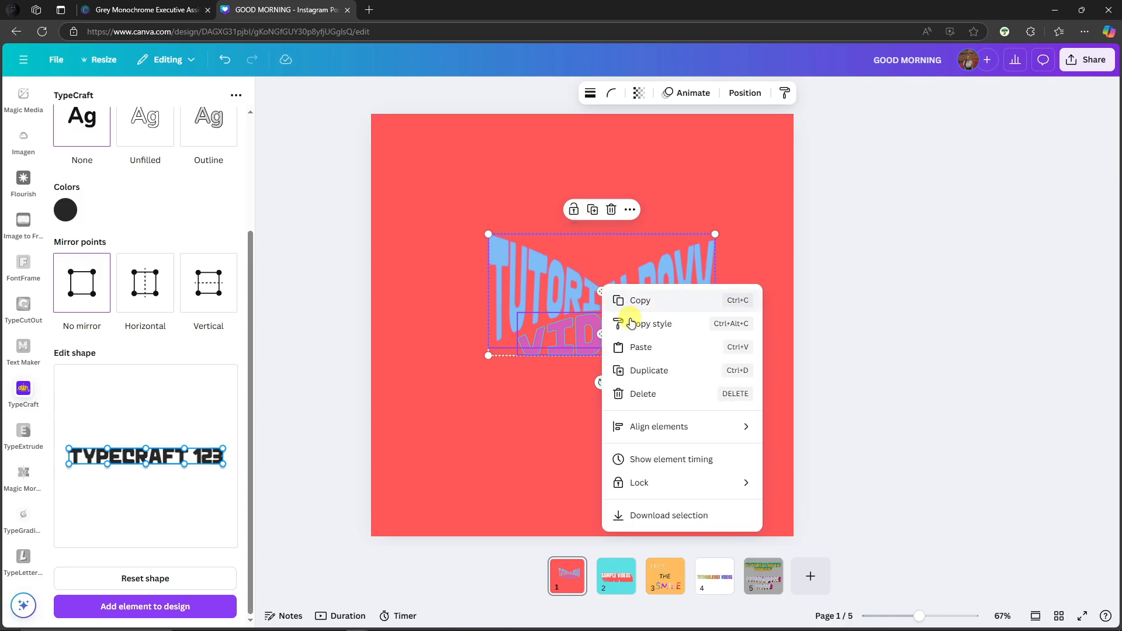
pyautogui.click(521, 251)
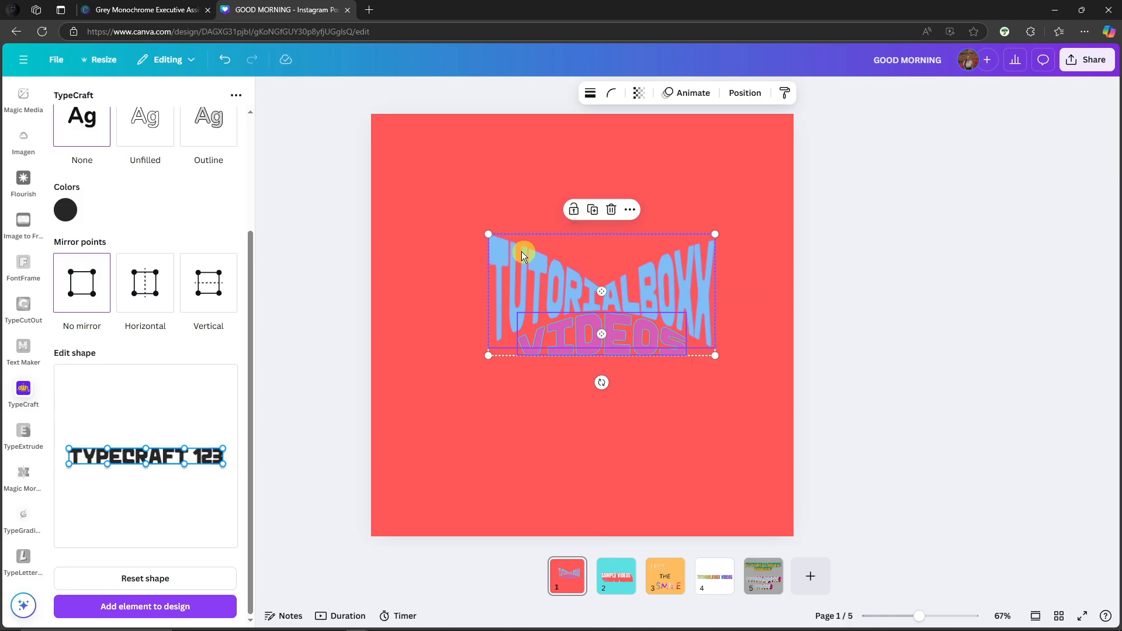
pyautogui.moveTo(485, 233); pyautogui.dragTo(411, 193)
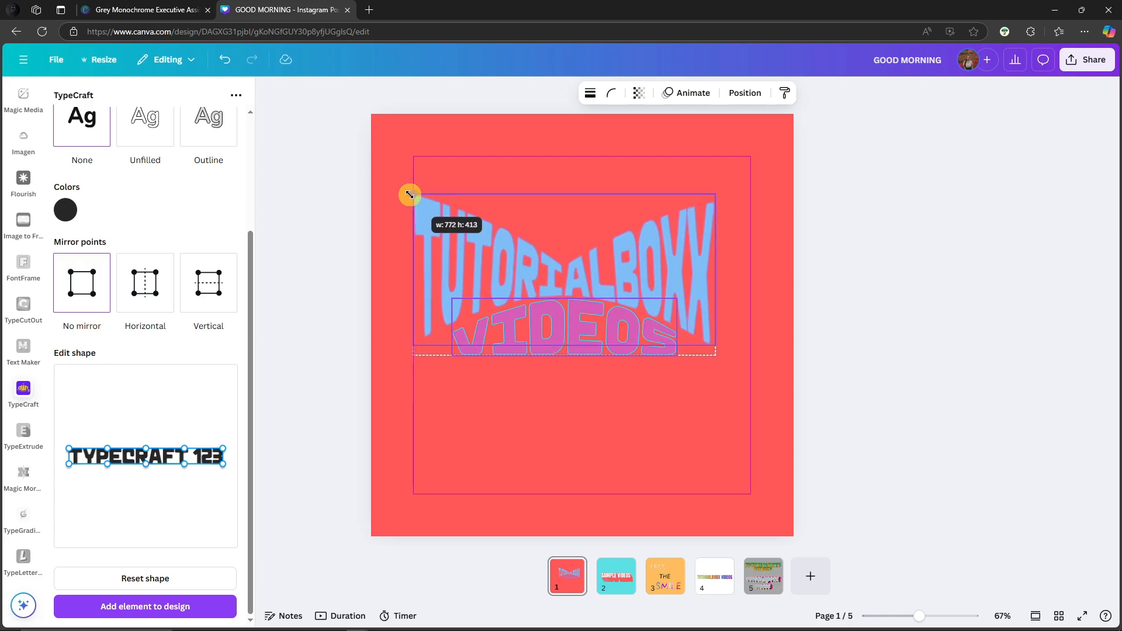
pyautogui.moveTo(552, 258); pyautogui.dragTo(577, 306)
pyautogui.click(860, 237)
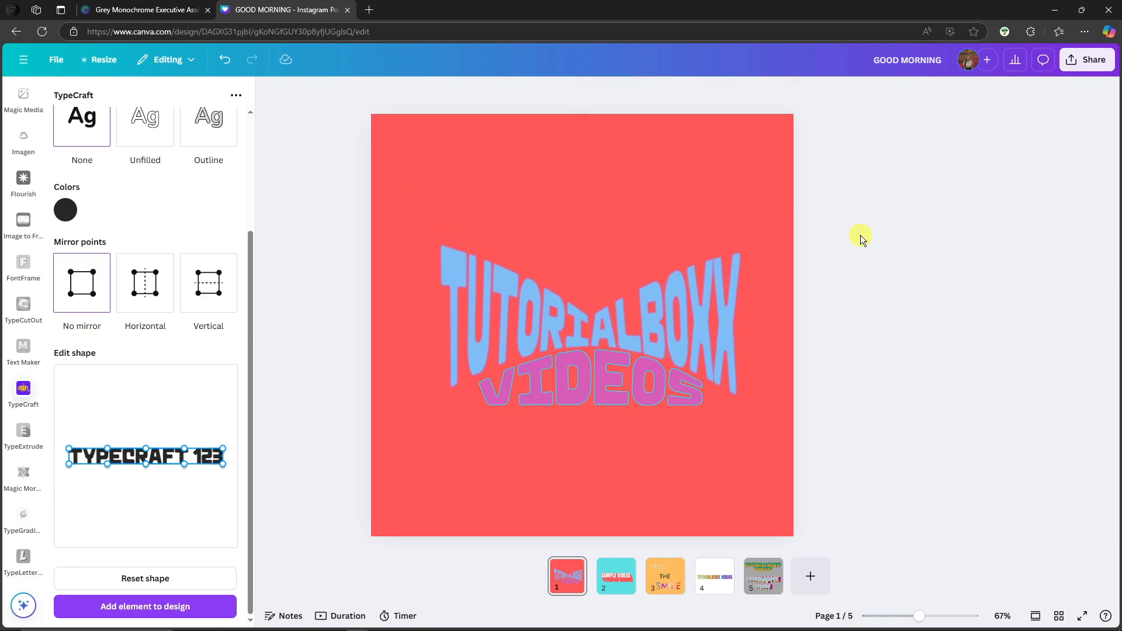
# Add the wavy ribbon banner from the slogan design graphics and enlarge it to nearly the page width across the page's upper part
pyautogui.click(684, 286)
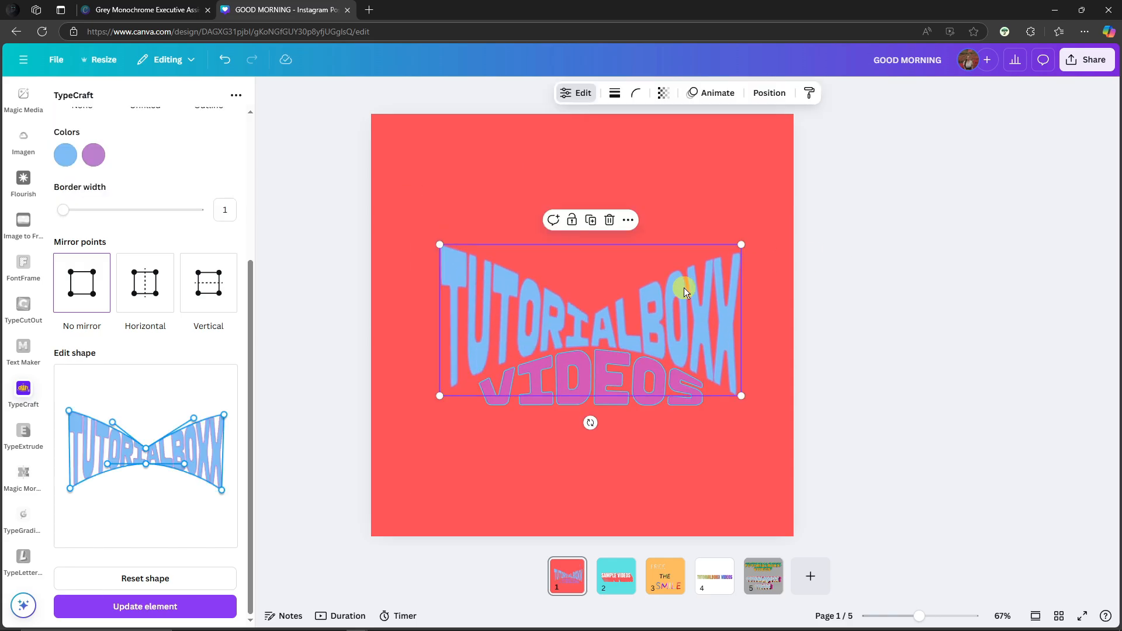
pyautogui.scroll(5, 18, 198)
pyautogui.scroll(5, 22, 178)
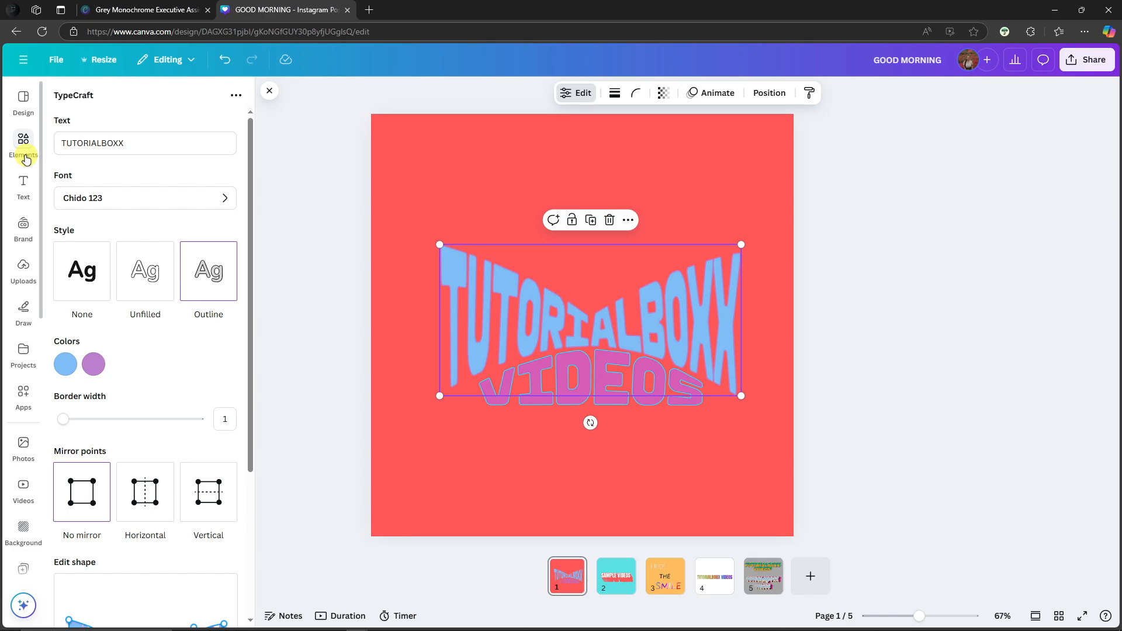
pyautogui.click(25, 159)
pyautogui.click(76, 221)
pyautogui.moveTo(571, 245); pyautogui.dragTo(520, 173)
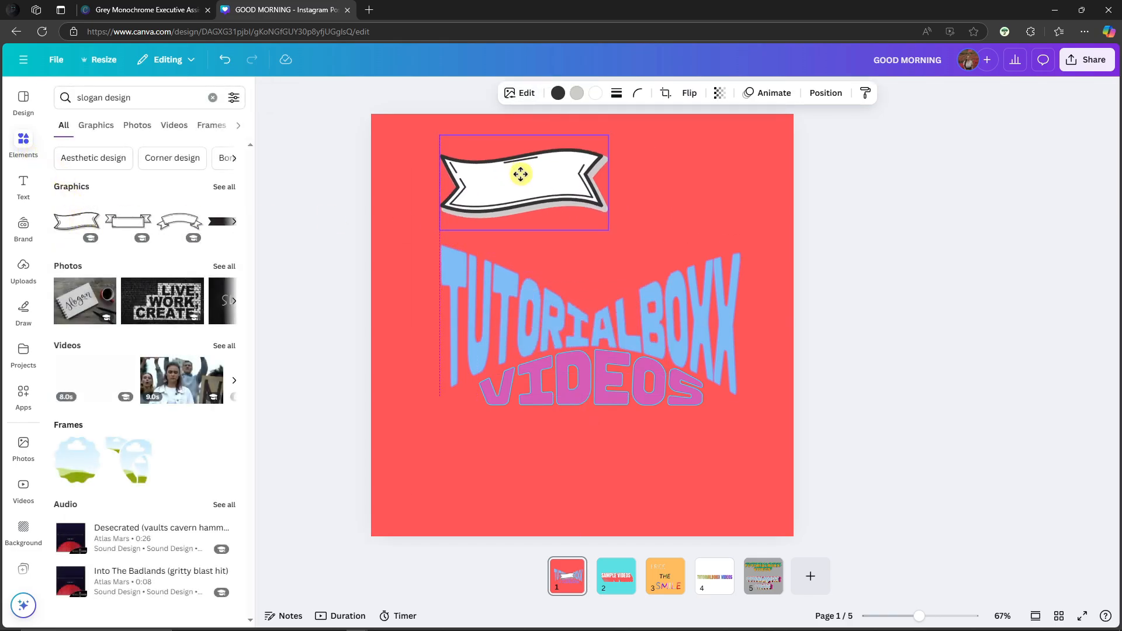
pyautogui.moveTo(607, 230); pyautogui.dragTo(815, 352)
pyautogui.moveTo(710, 245); pyautogui.dragTo(657, 162)
# Bring the TUTORIALBOXX and VIDEOS texts forward together and move them onto the wavy banner
pyautogui.click(674, 394)
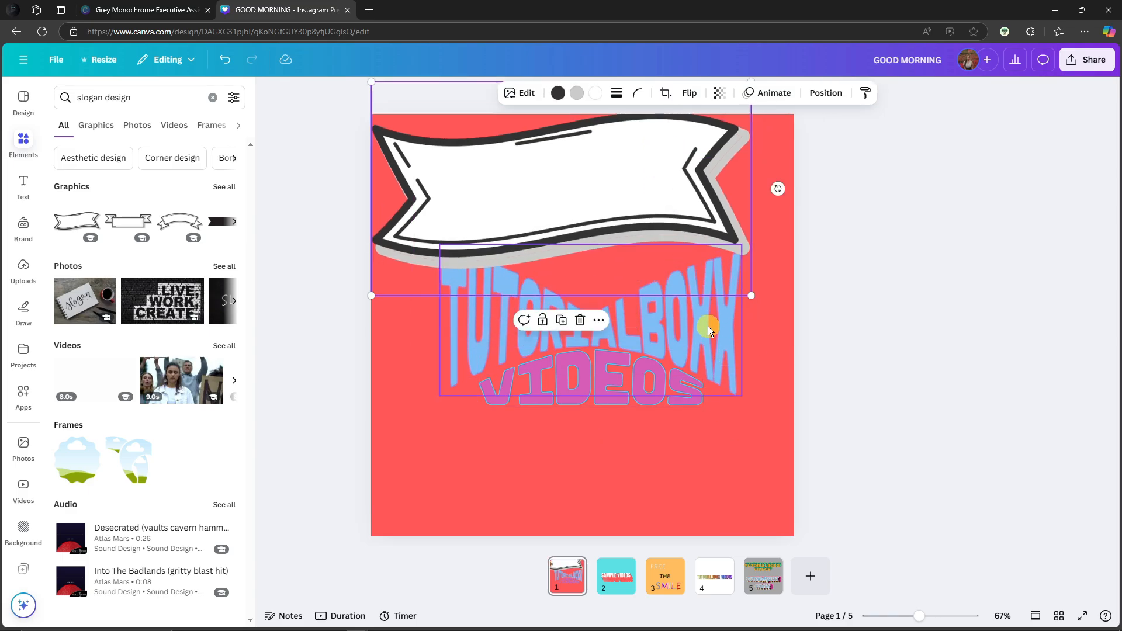
pyautogui.moveTo(751, 484); pyautogui.dragTo(584, 337)
pyautogui.rightClick(583, 338)
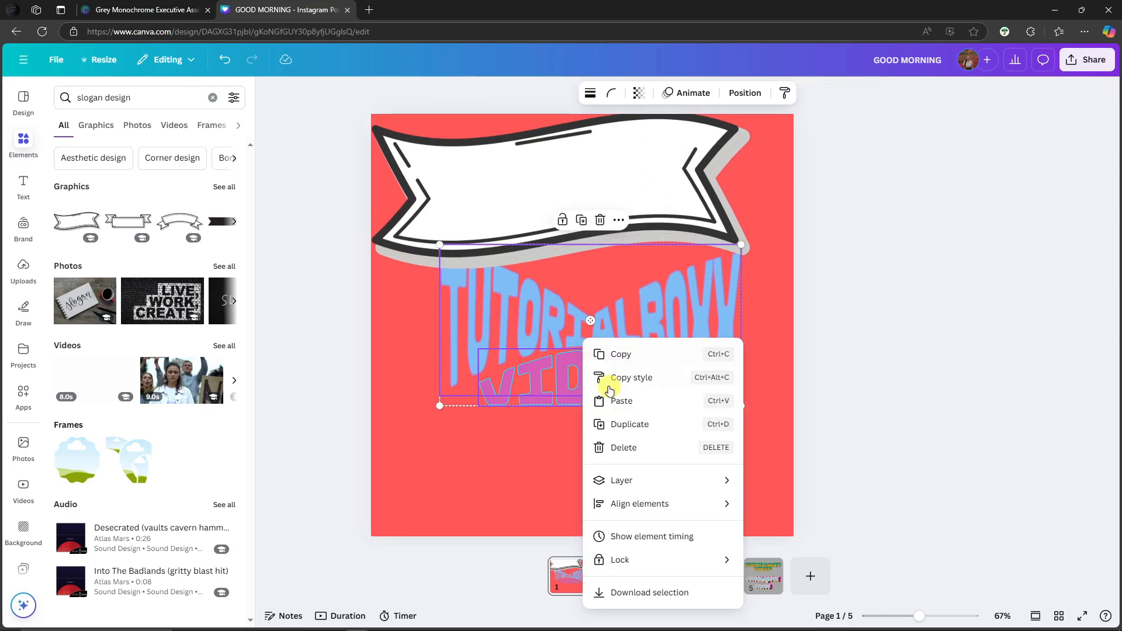
pyautogui.moveTo(666, 480)
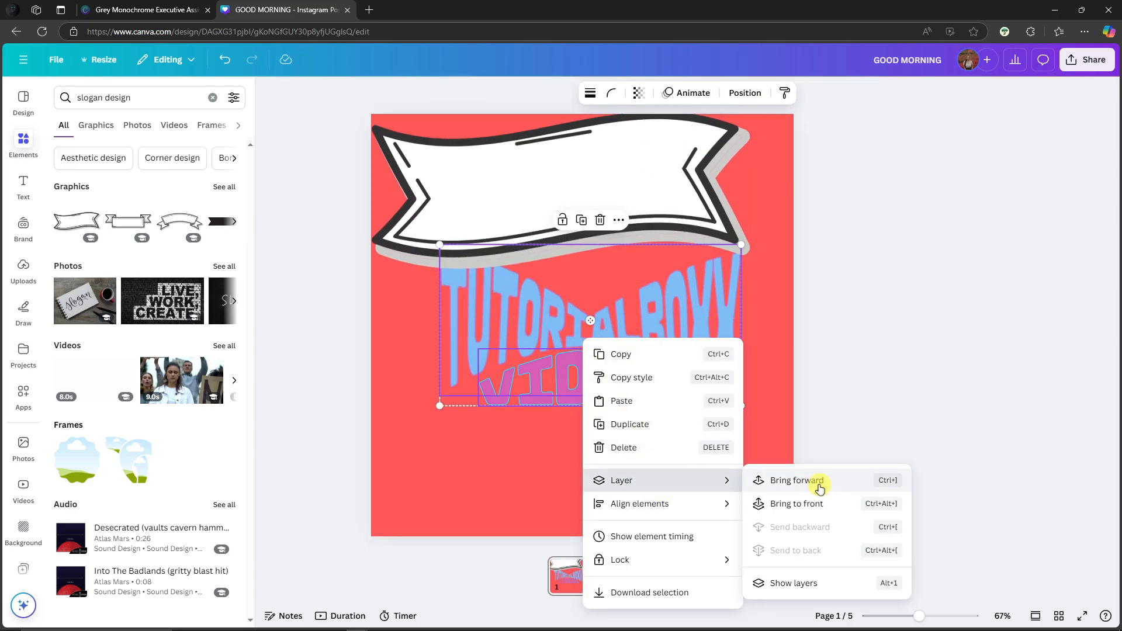
pyautogui.click(820, 485)
pyautogui.moveTo(658, 377); pyautogui.dragTo(615, 222)
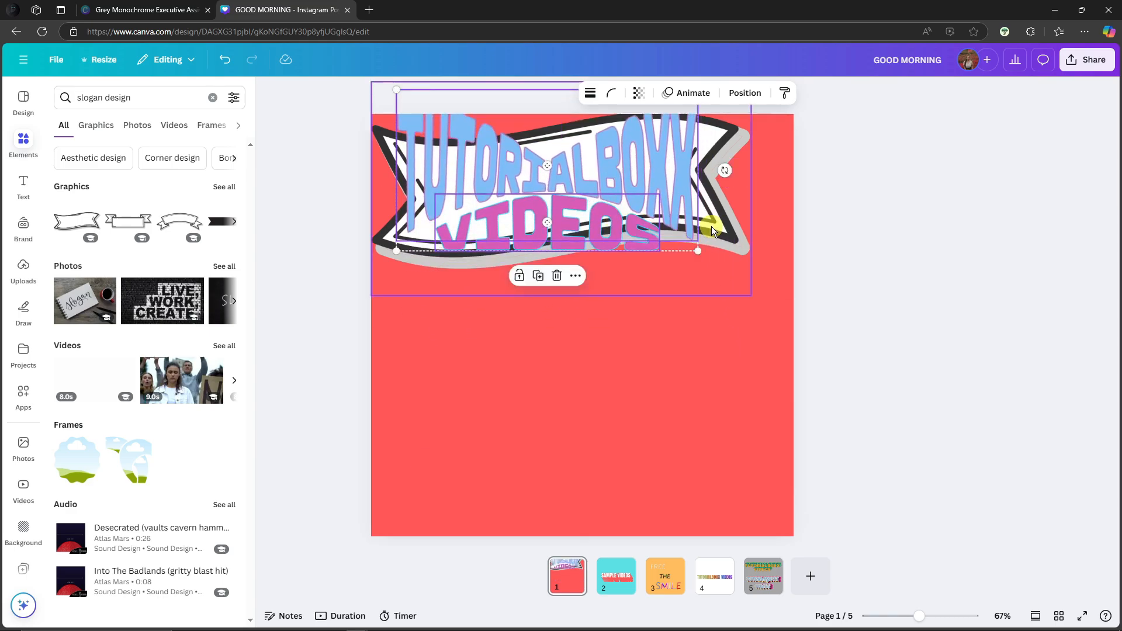
# Move the ribbon banner to the page's middle, and place TUTORIALBOXX on it with VIDEOS beneath
pyautogui.moveTo(728, 238); pyautogui.dragTo(753, 376)
pyautogui.click(652, 210)
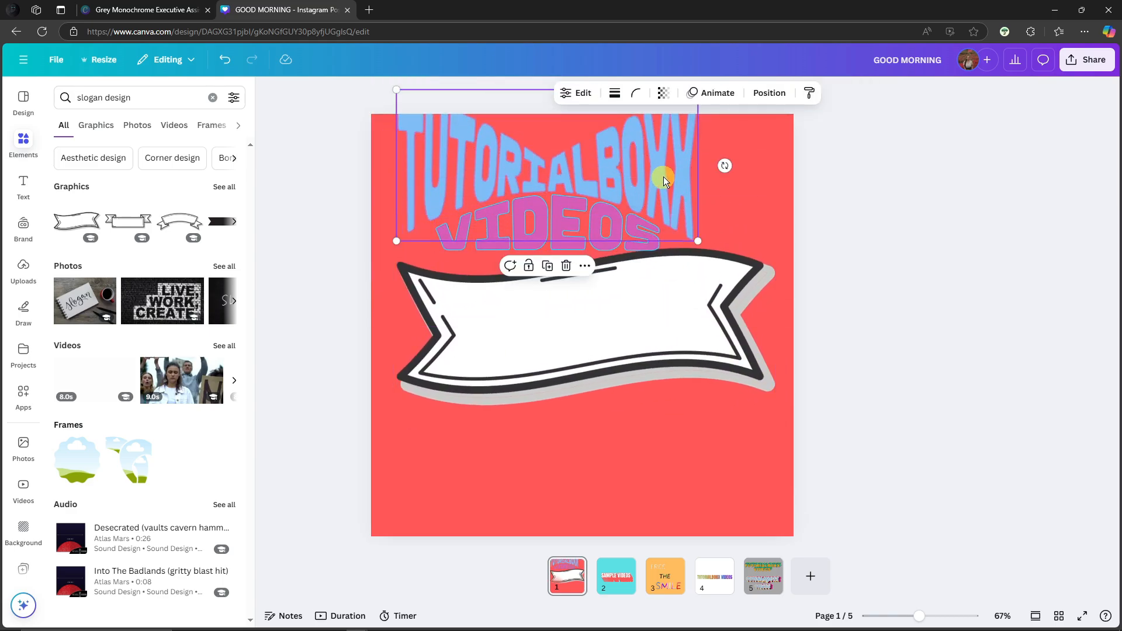
pyautogui.moveTo(672, 187); pyautogui.dragTo(591, 257)
pyautogui.click(568, 218)
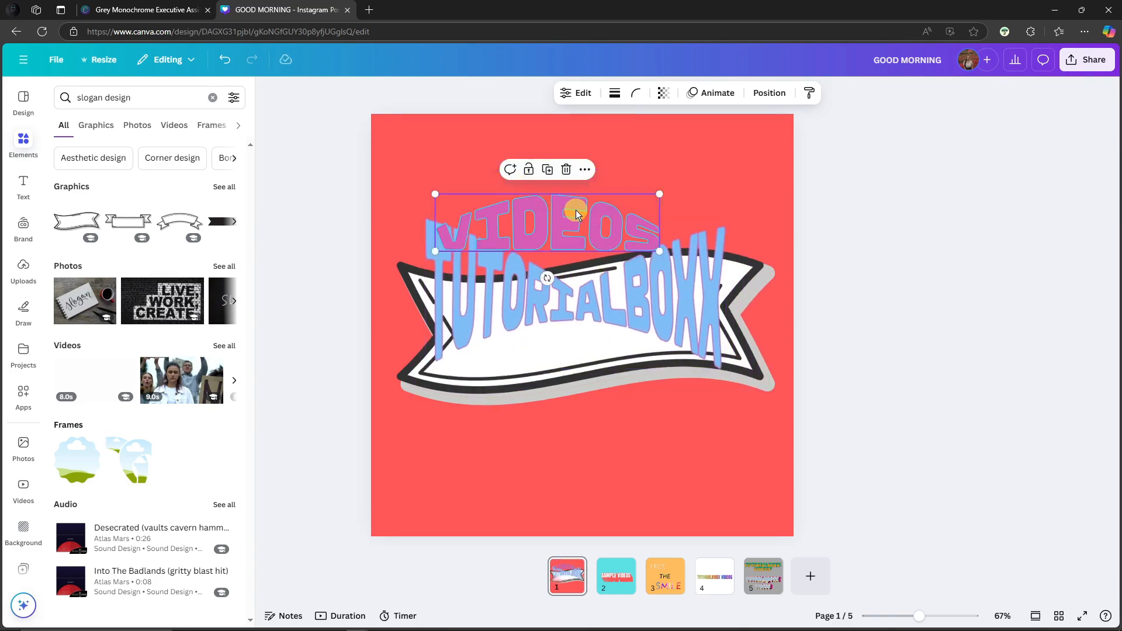
pyautogui.moveTo(576, 210); pyautogui.dragTo(604, 339)
pyautogui.click(942, 262)
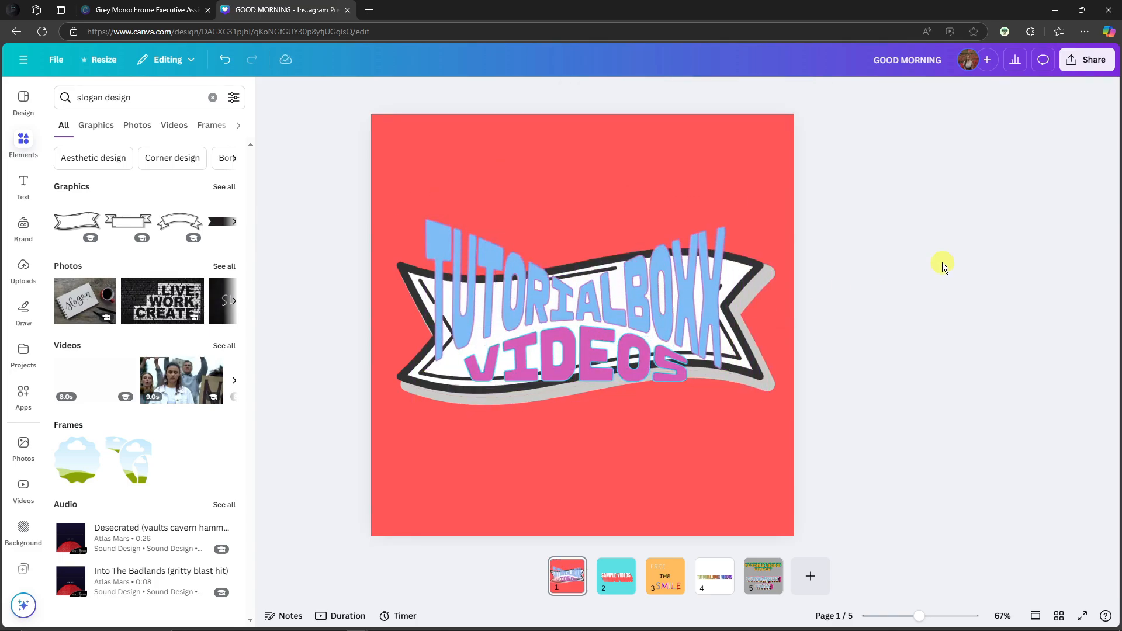
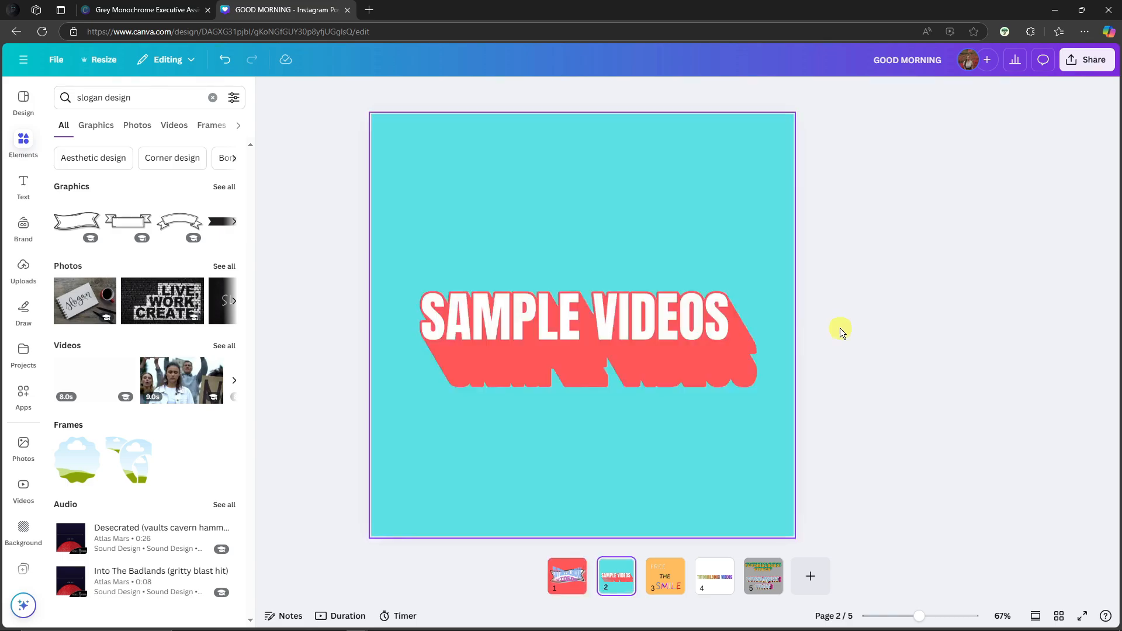
# Select the SAMPLE VIDEOS lettering on page 2, search the apps for "typeextrude" and open TypeExtrude
pyautogui.click(642, 335)
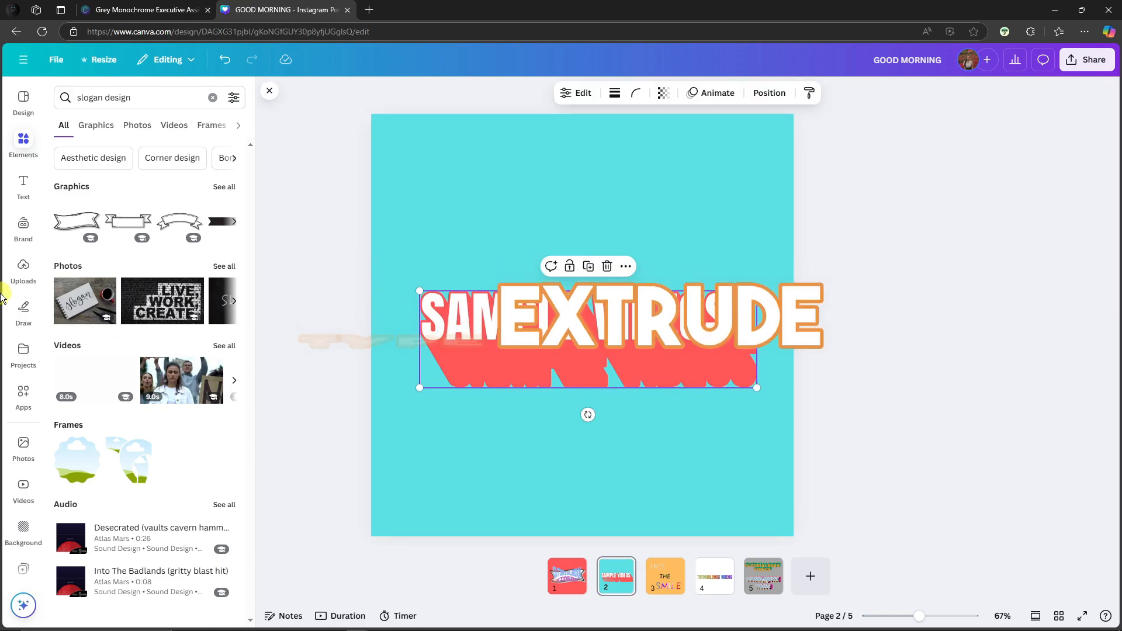
pyautogui.scroll(-5, 22, 309)
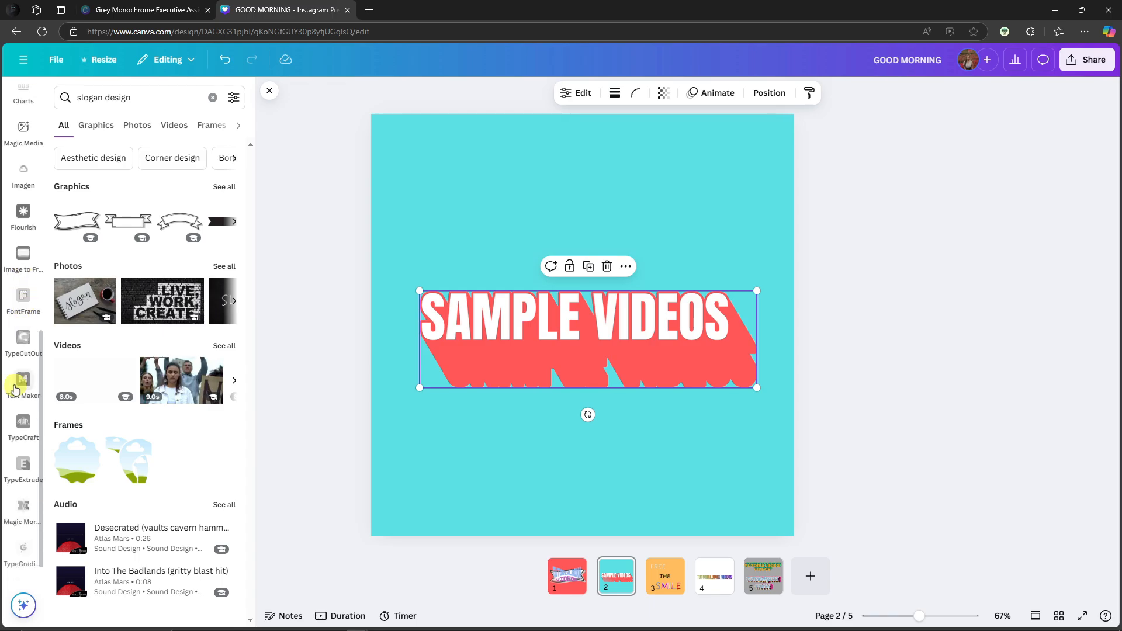
pyautogui.click(23, 464)
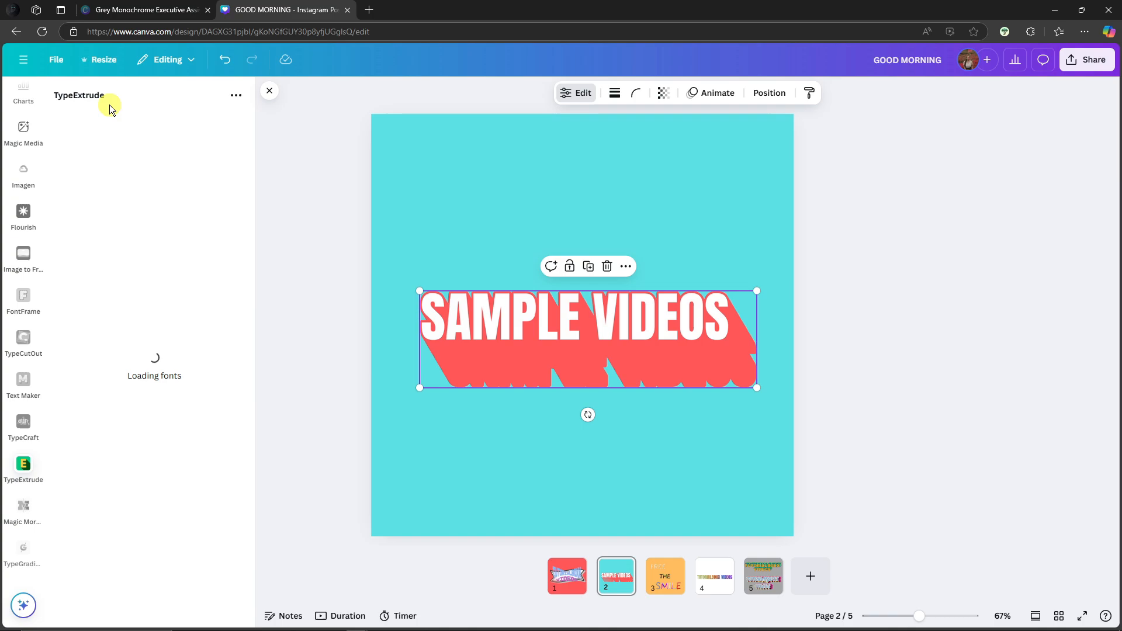
pyautogui.scroll(5, 24, 281)
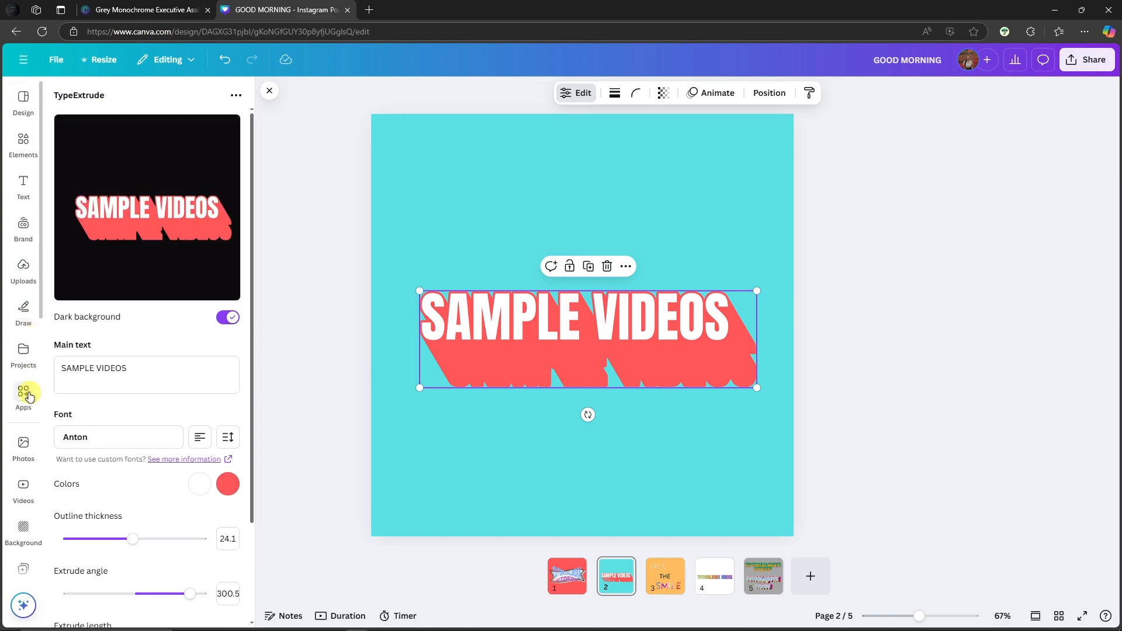
pyautogui.click(26, 396)
pyautogui.click(151, 98)
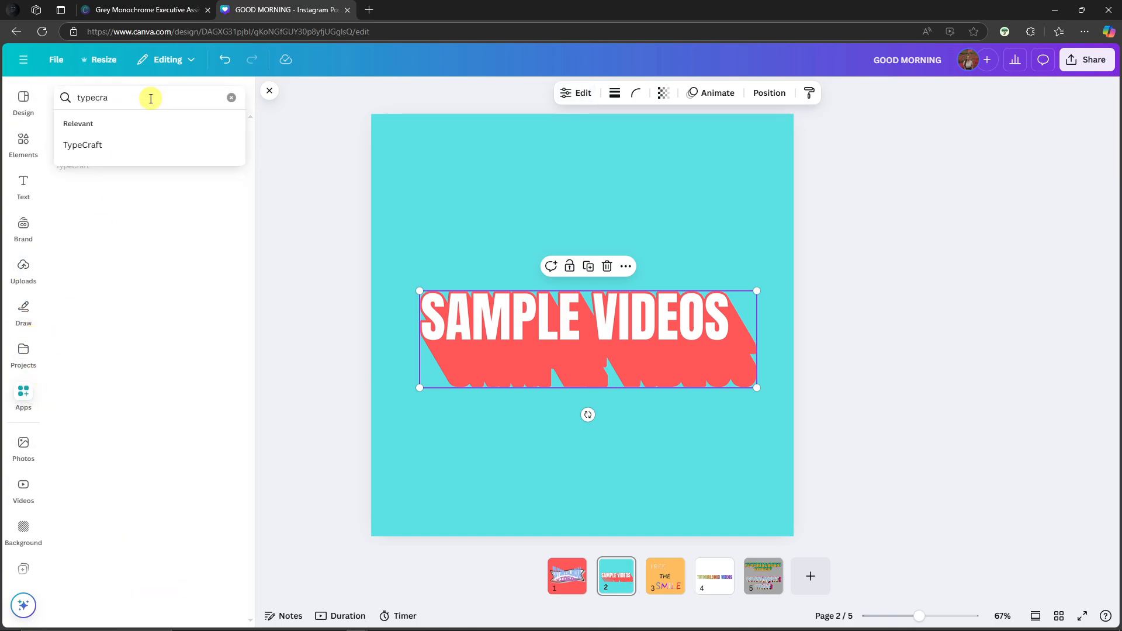
pyautogui.write('typeextrude')
pyautogui.press('Return')
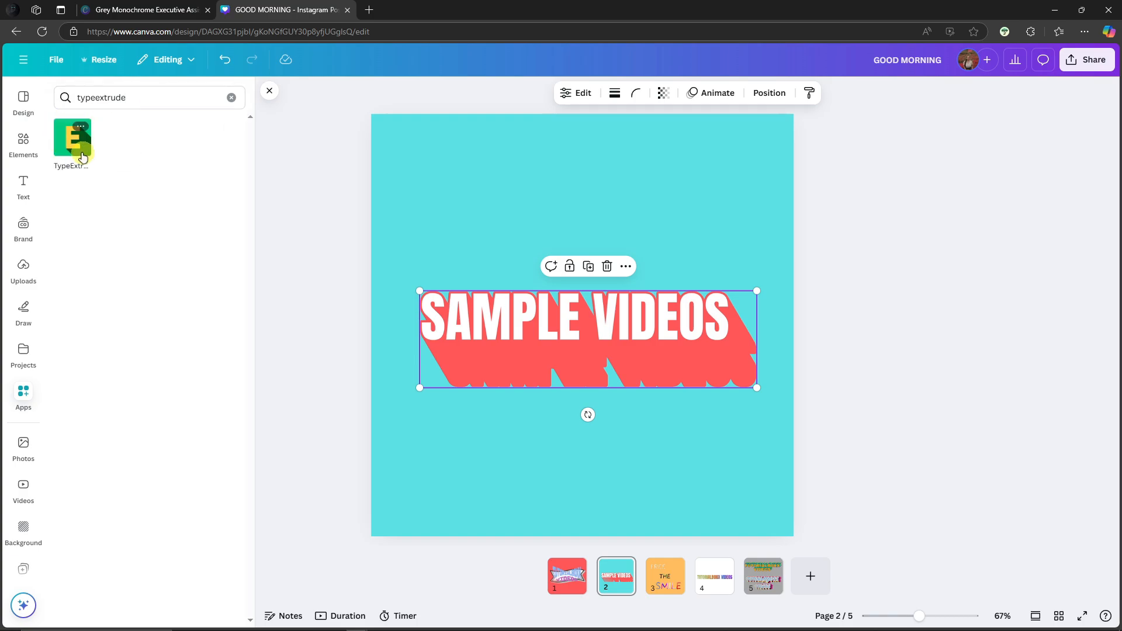
pyautogui.click(82, 157)
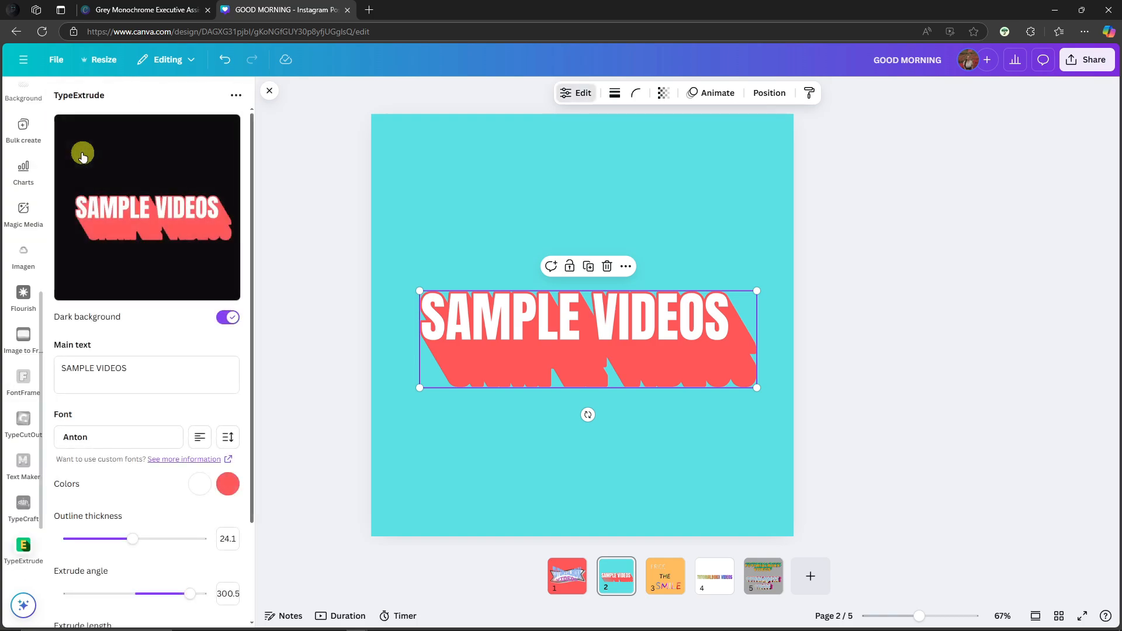
pyautogui.click(228, 319)
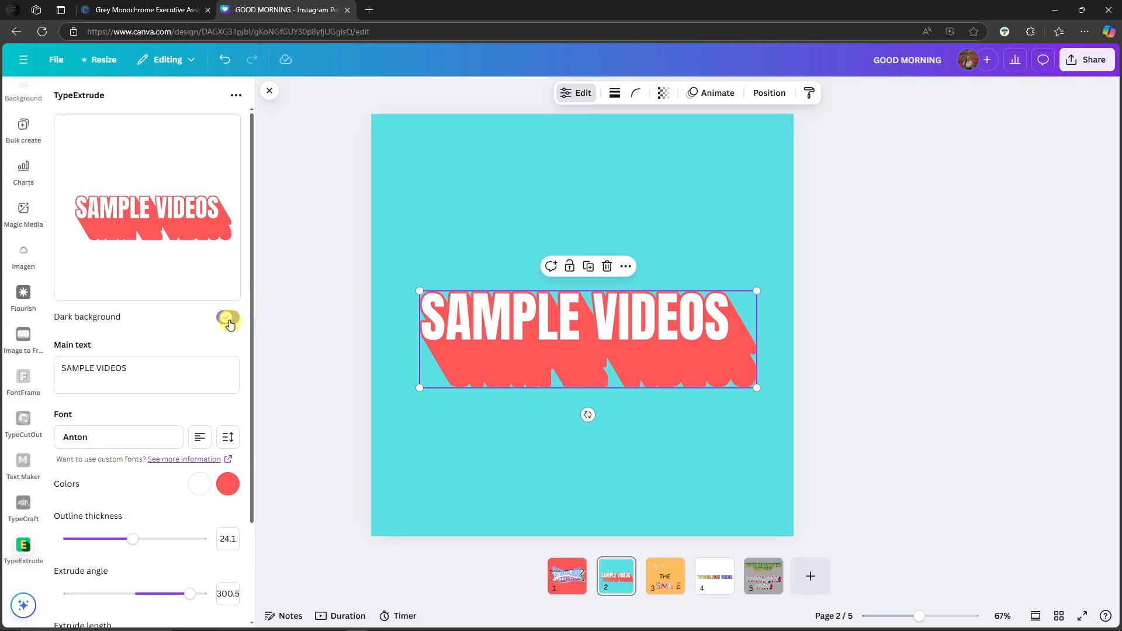
pyautogui.click(228, 321)
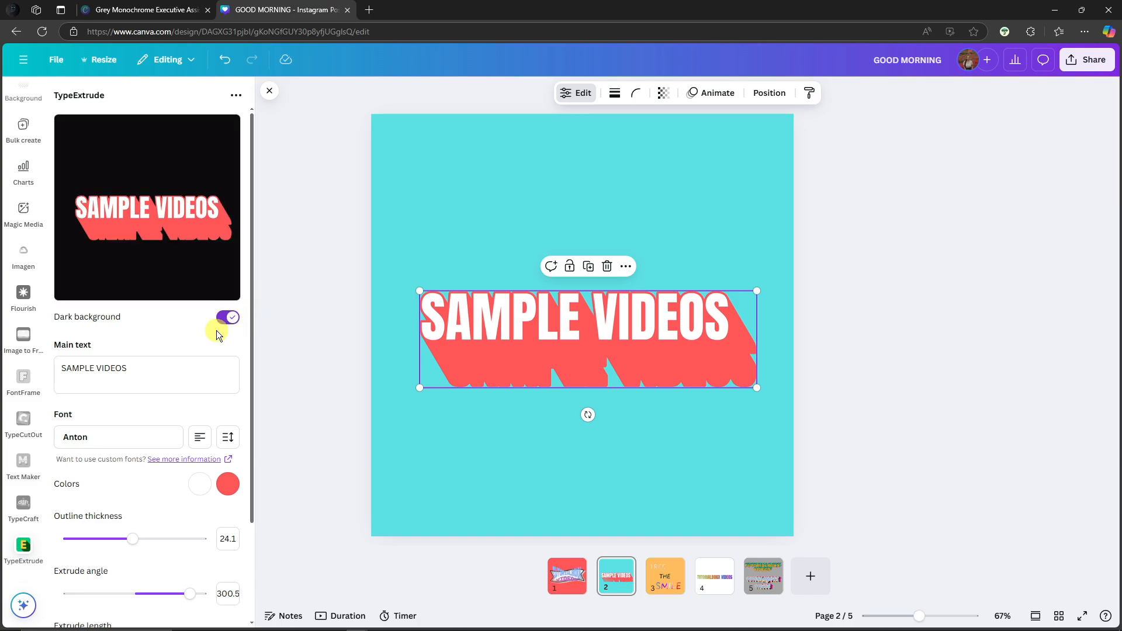
pyautogui.tripleClick(151, 383)
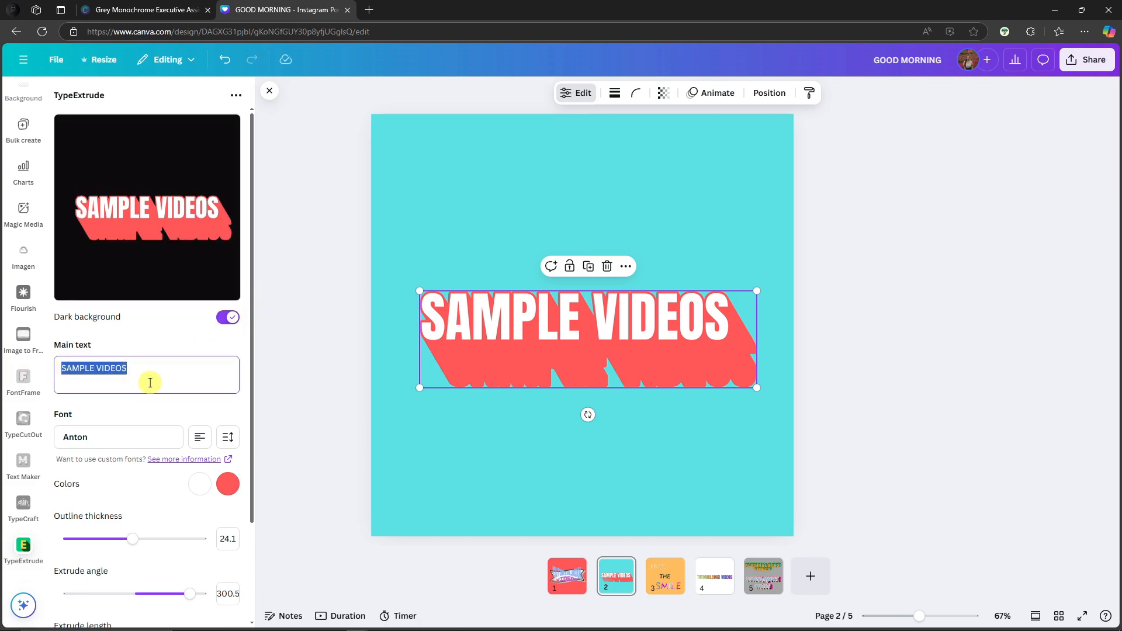
pyautogui.write('TUTORIALBOXX')
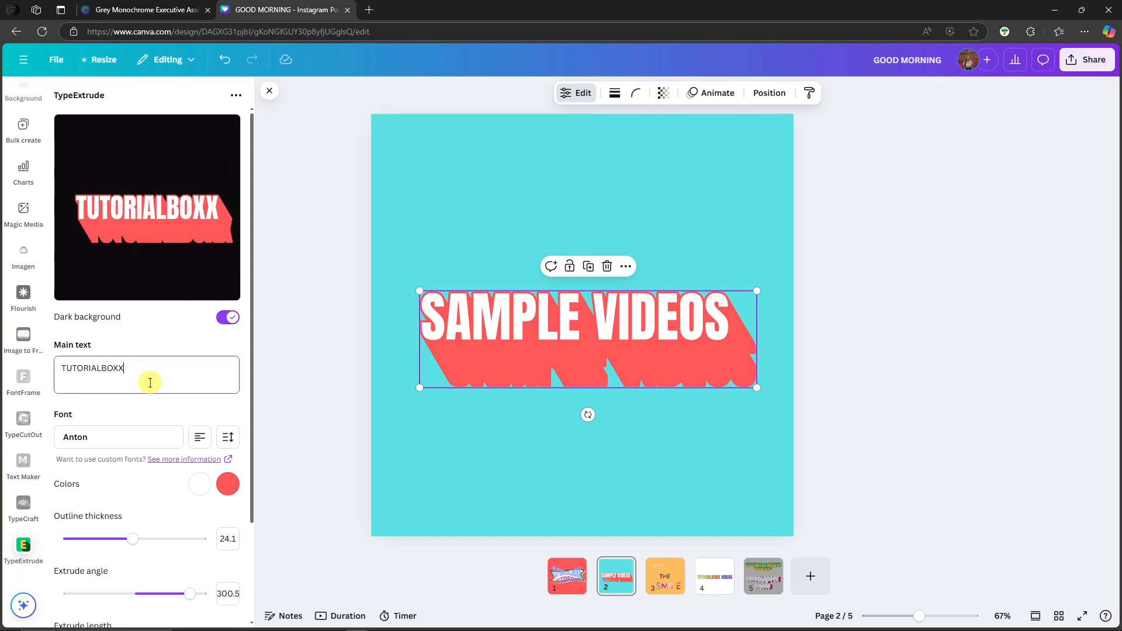
# Delete the SAMPLE VIDEOS lettering from page 2
pyautogui.click(914, 266)
pyautogui.click(690, 321)
pyautogui.press('Delete')
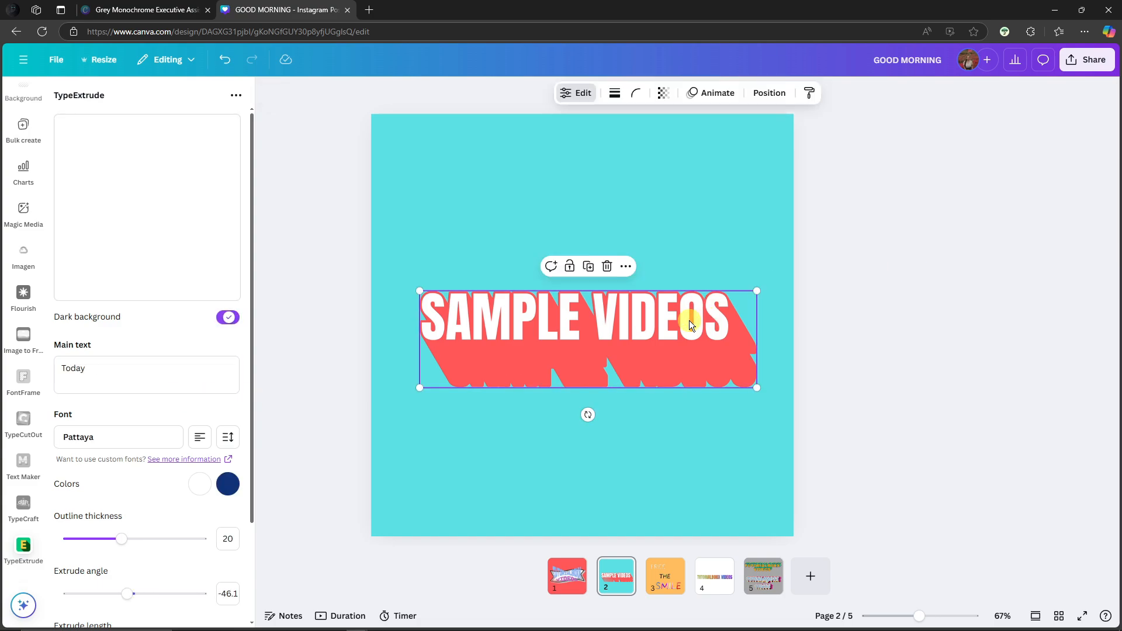
# Replace the TypeExtrude main text with TUTORIALBOXX and turn on the dark background preview
pyautogui.tripleClick(131, 373)
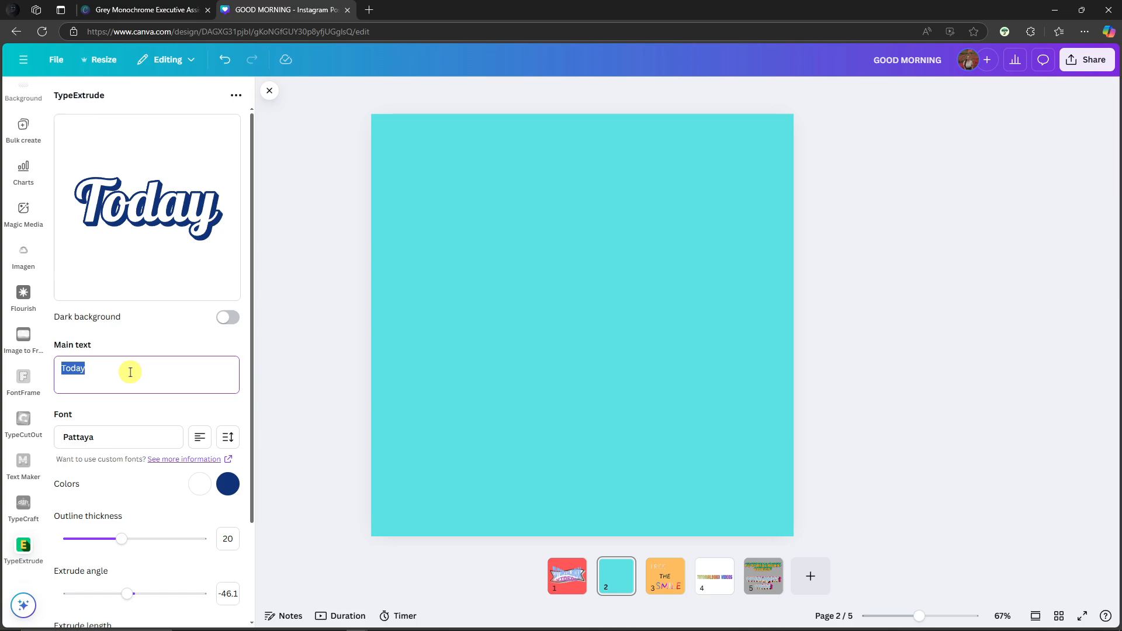
pyautogui.write('TUTORIALBOX')
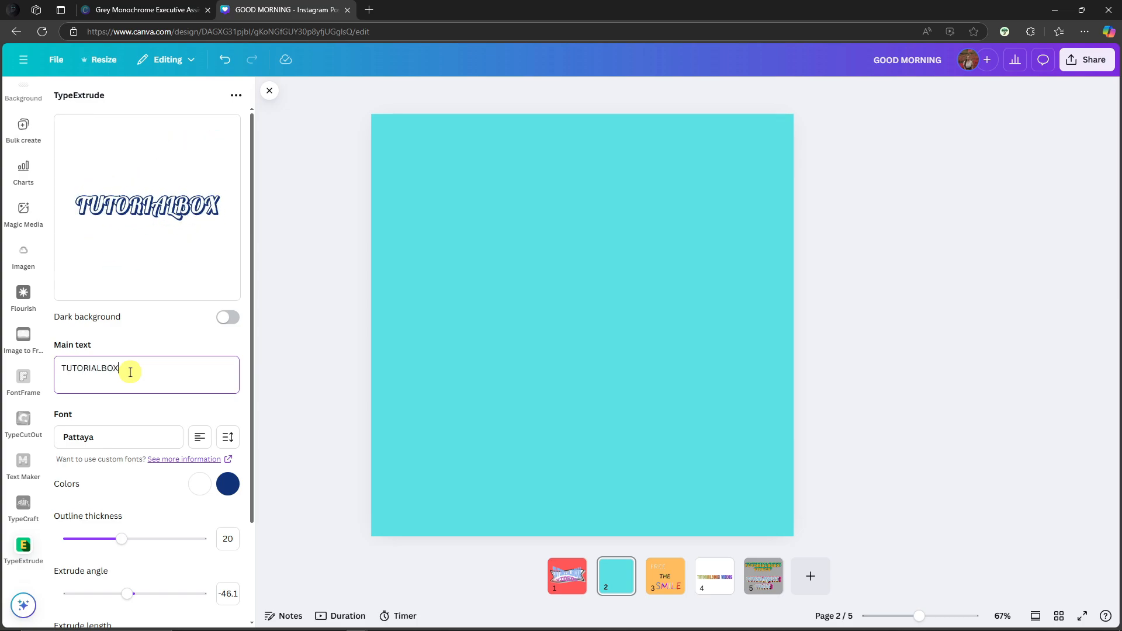
pyautogui.write('X')
pyautogui.click(229, 318)
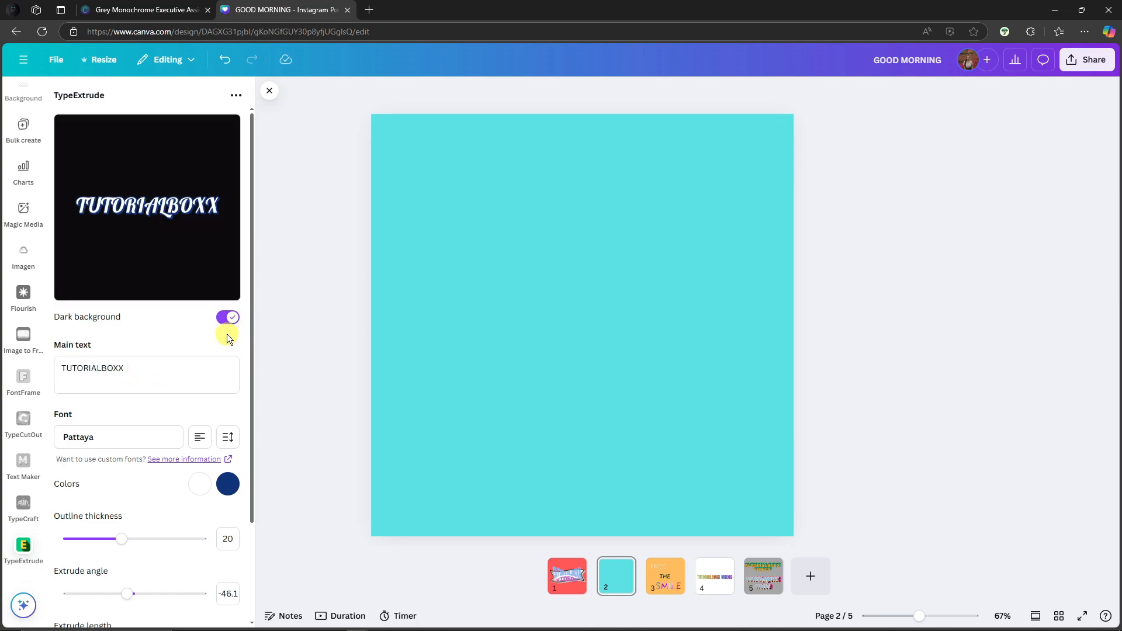
# Change the TypeExtrude font to Piscolabis Regular and return to the text settings
pyautogui.scroll(-2, 188, 346)
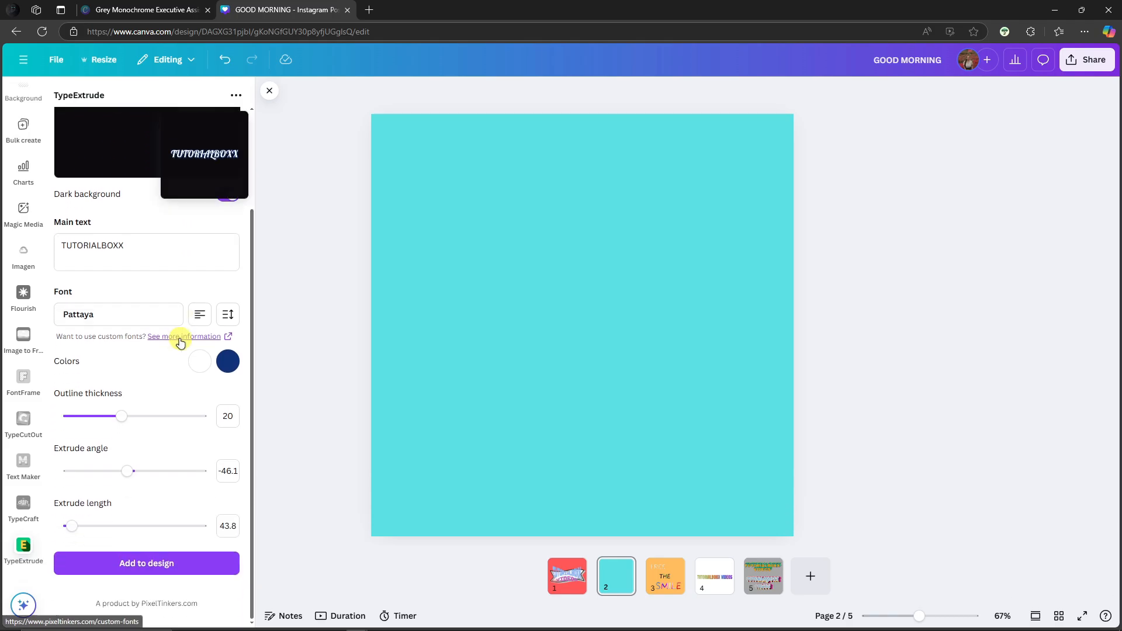
pyautogui.click(185, 315)
pyautogui.scroll(-3, 163, 318)
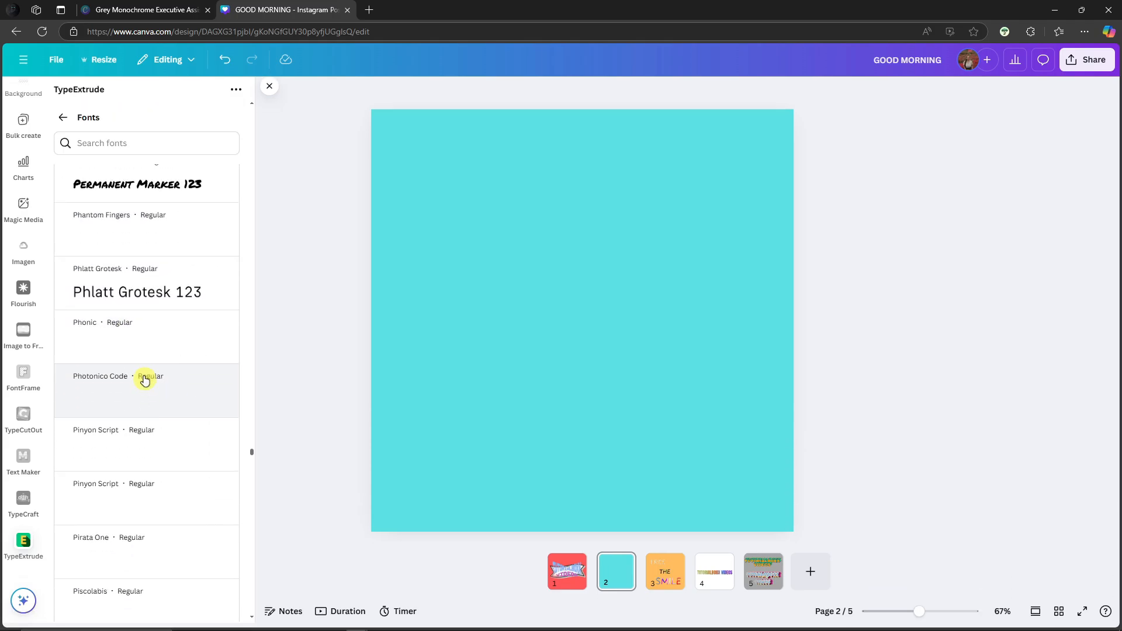
pyautogui.scroll(-3, 143, 328)
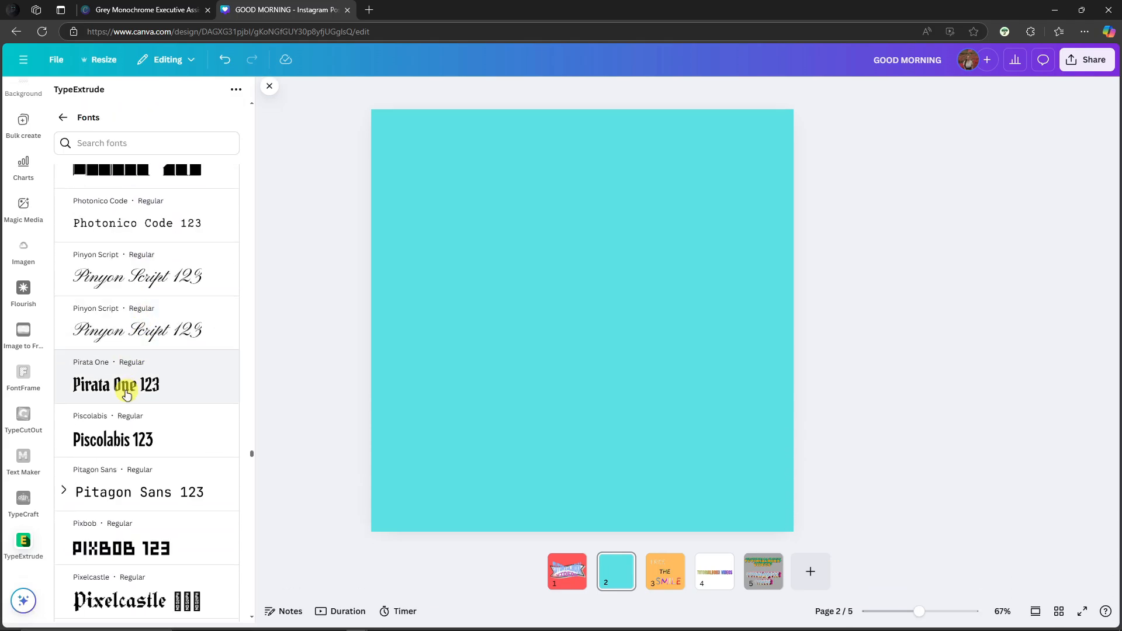
pyautogui.click(124, 436)
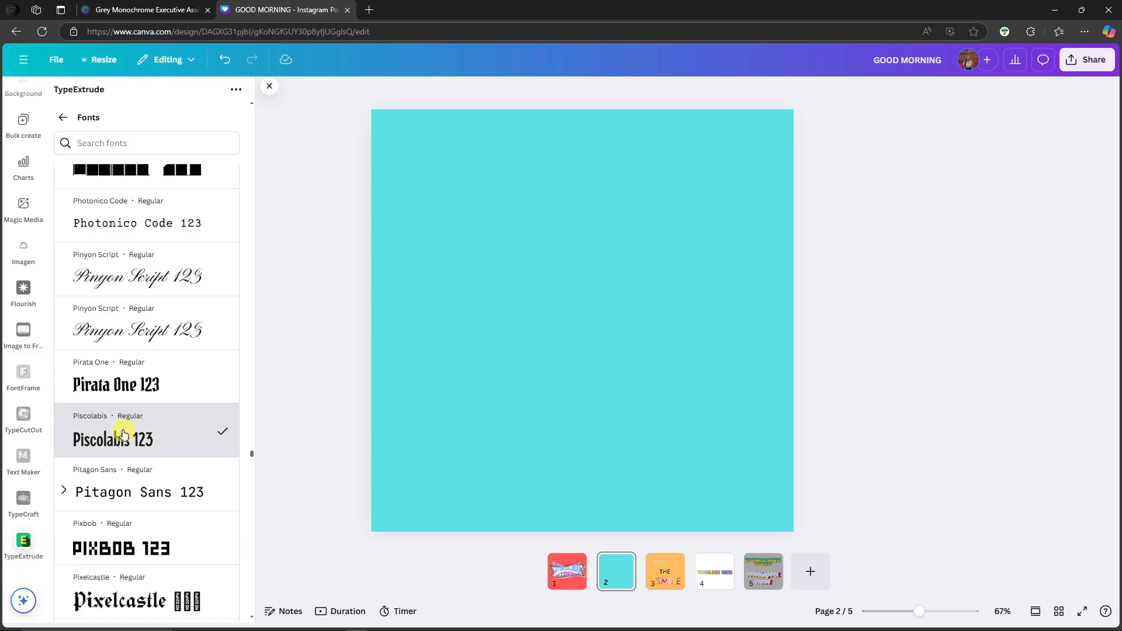
pyautogui.click(62, 116)
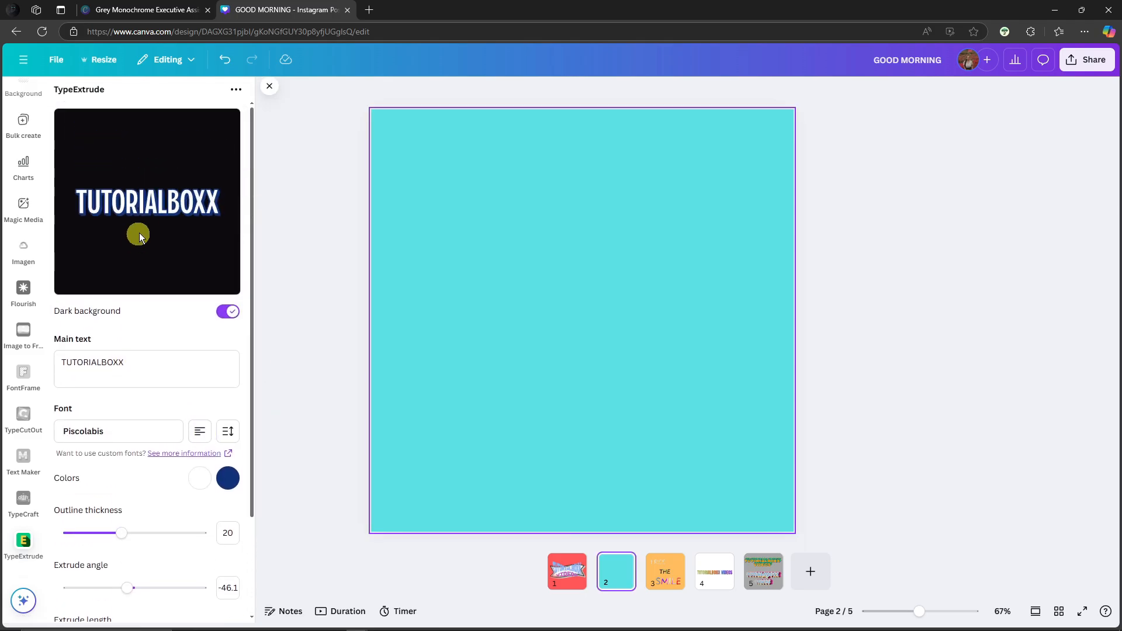
# Add VIDEOS as a second line below TUTORIALBOXX in the main text
pyautogui.scroll(-1, 149, 209)
pyautogui.scroll(-2, 149, 209)
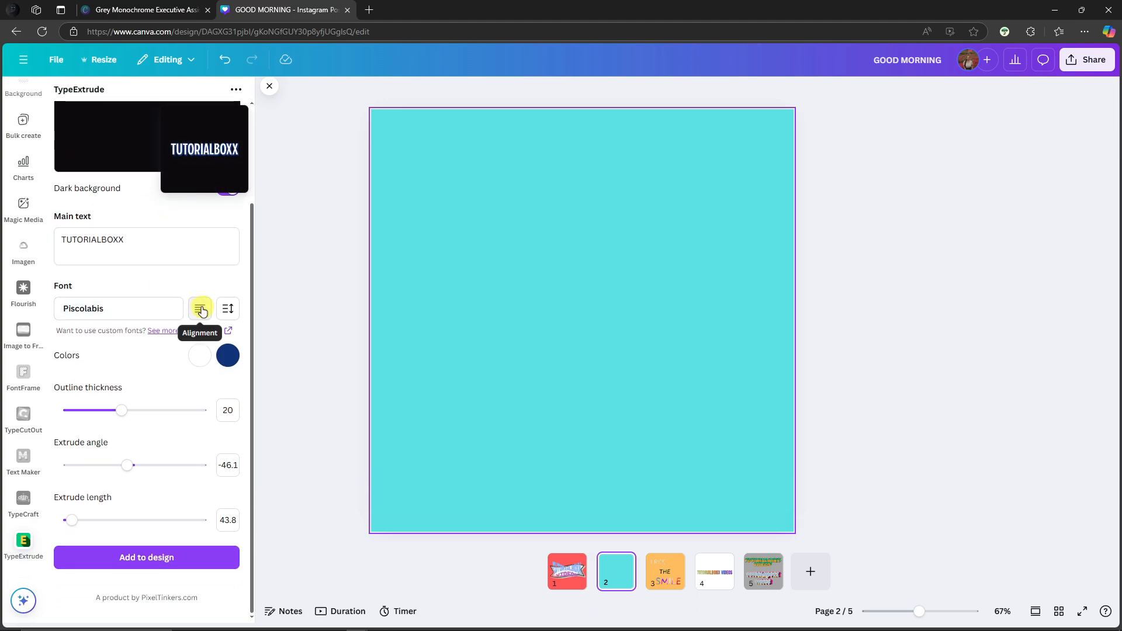
pyautogui.scroll(3, 126, 291)
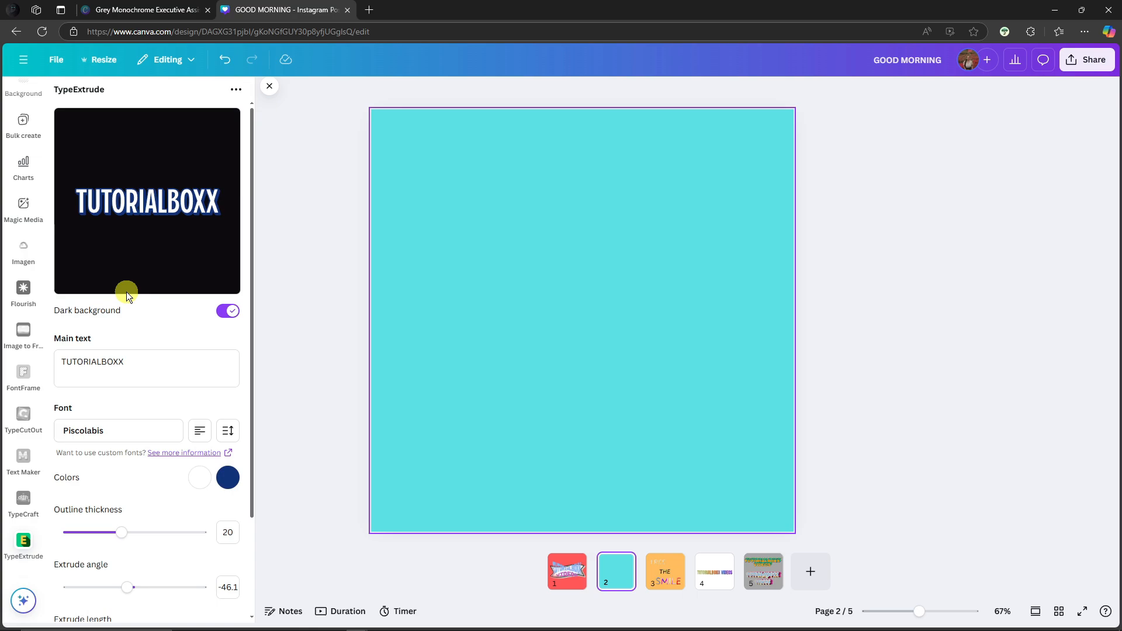
pyautogui.click(133, 365)
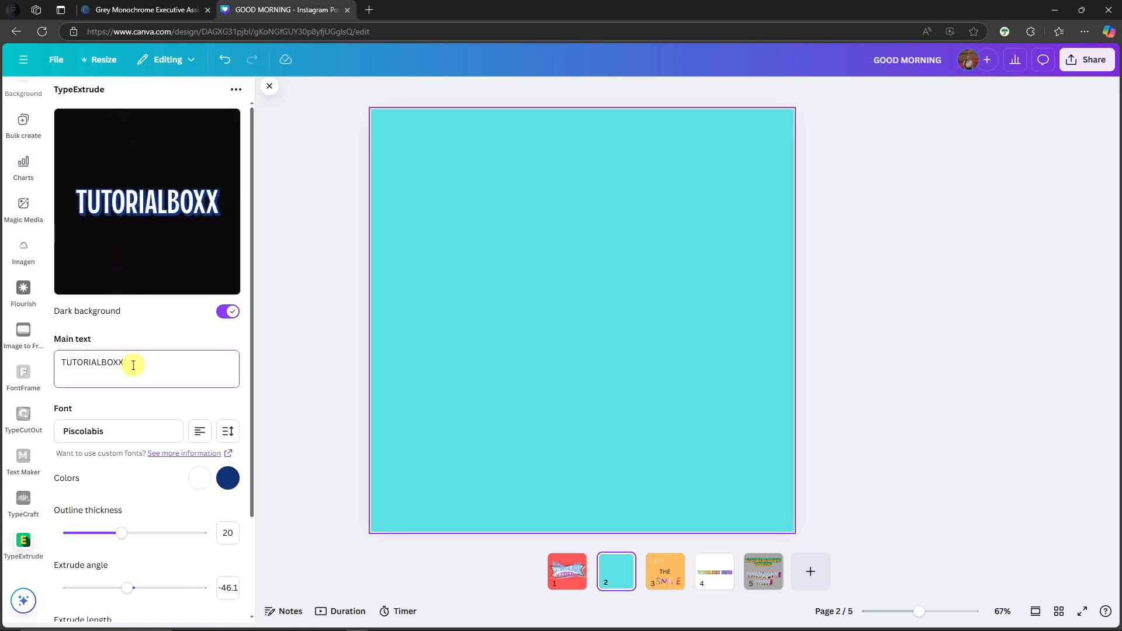
pyautogui.press('Return')
pyautogui.write('VIDEOS')
# Centre-align the two text lines and set their line height to about 2.1
pyautogui.scroll(-3, 176, 339)
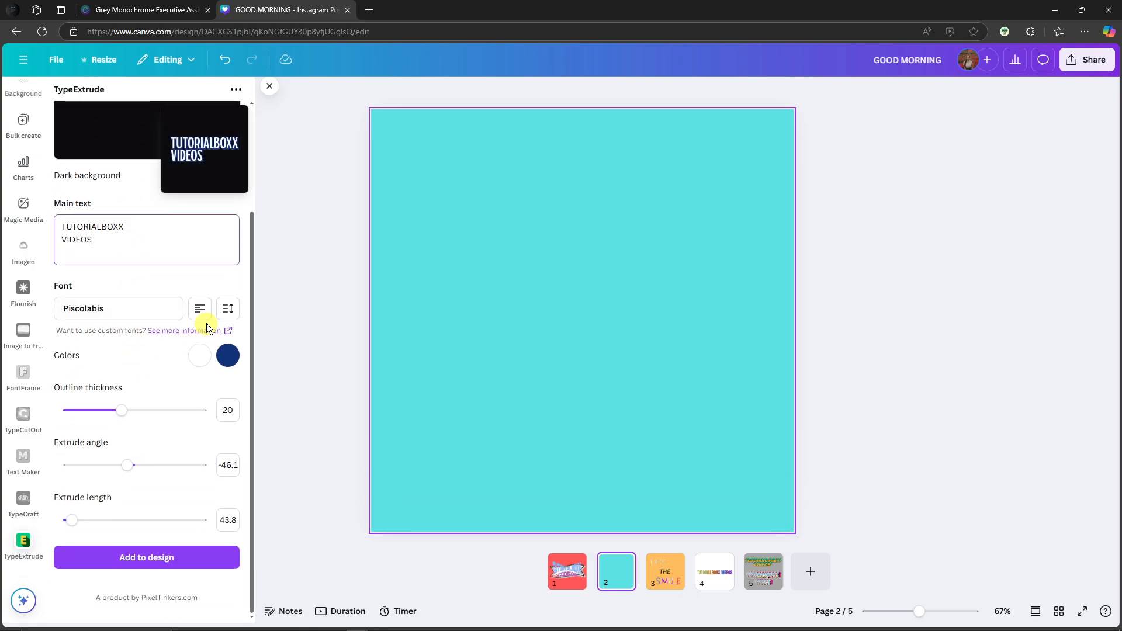
pyautogui.click(201, 311)
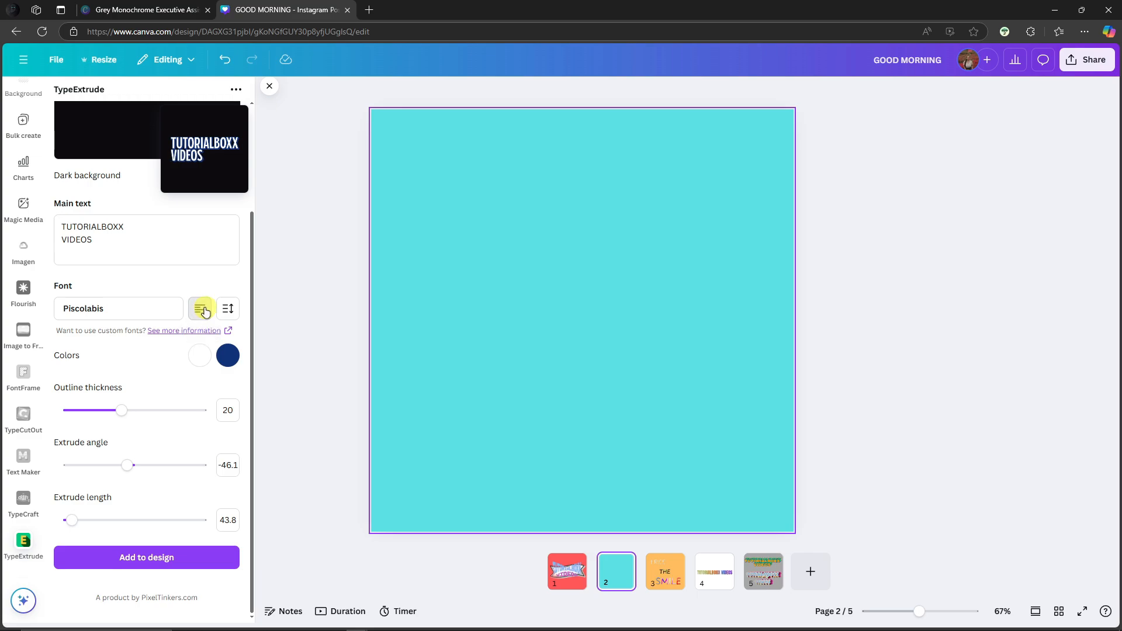
pyautogui.click(229, 310)
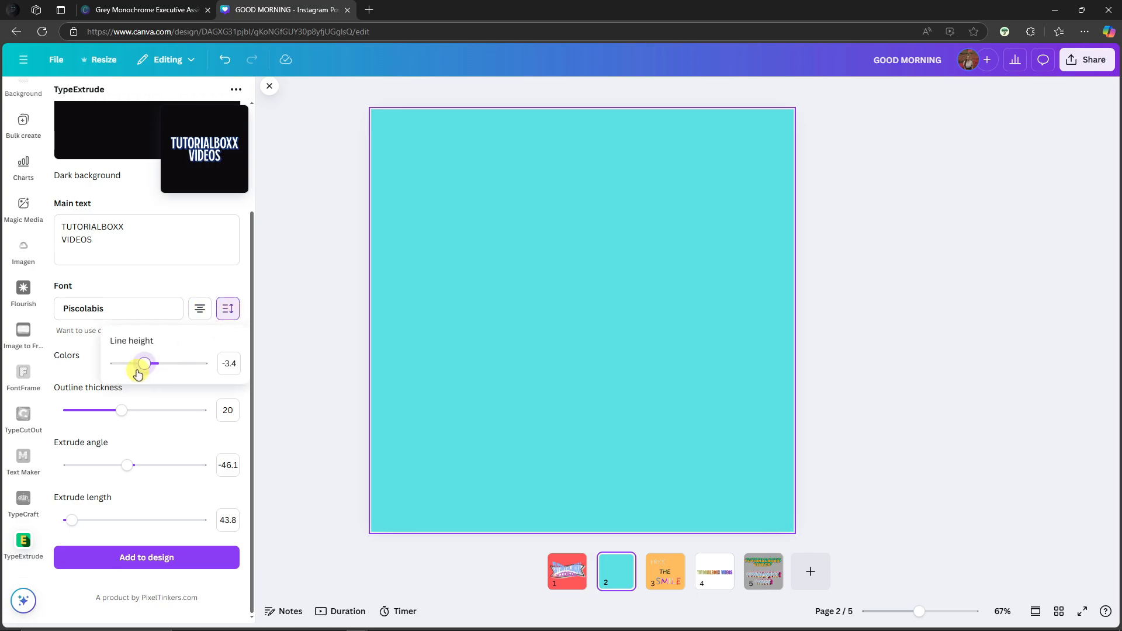
pyautogui.moveTo(145, 365); pyautogui.dragTo(168, 367)
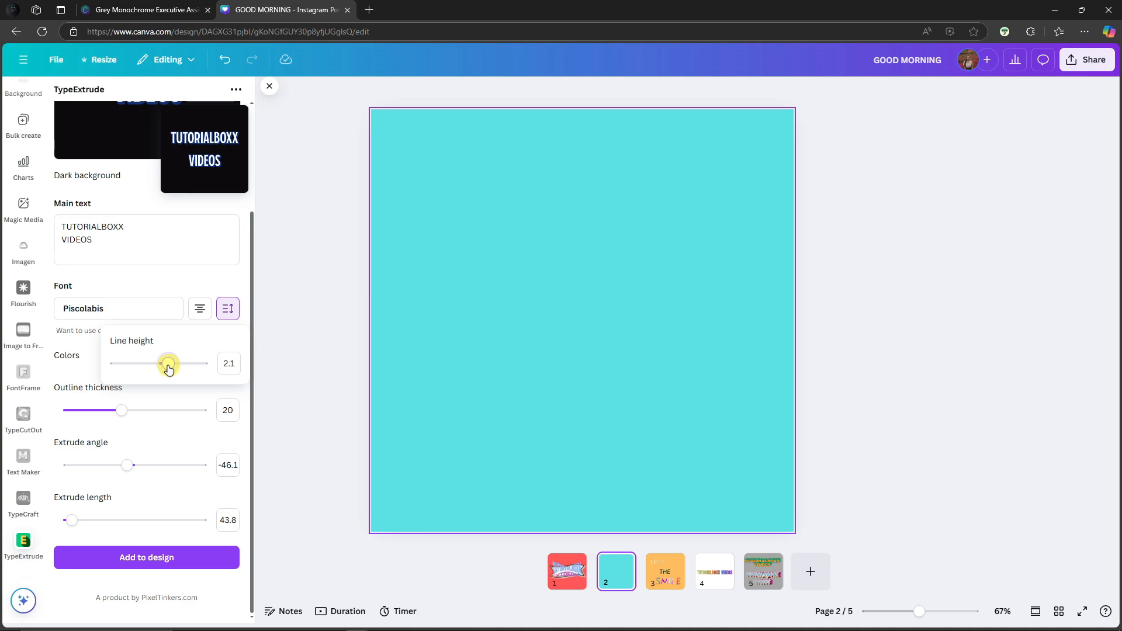
# Set the lettering's outline thickness to about 30.9 and its extrude angle to about 18.8
pyautogui.click(124, 413)
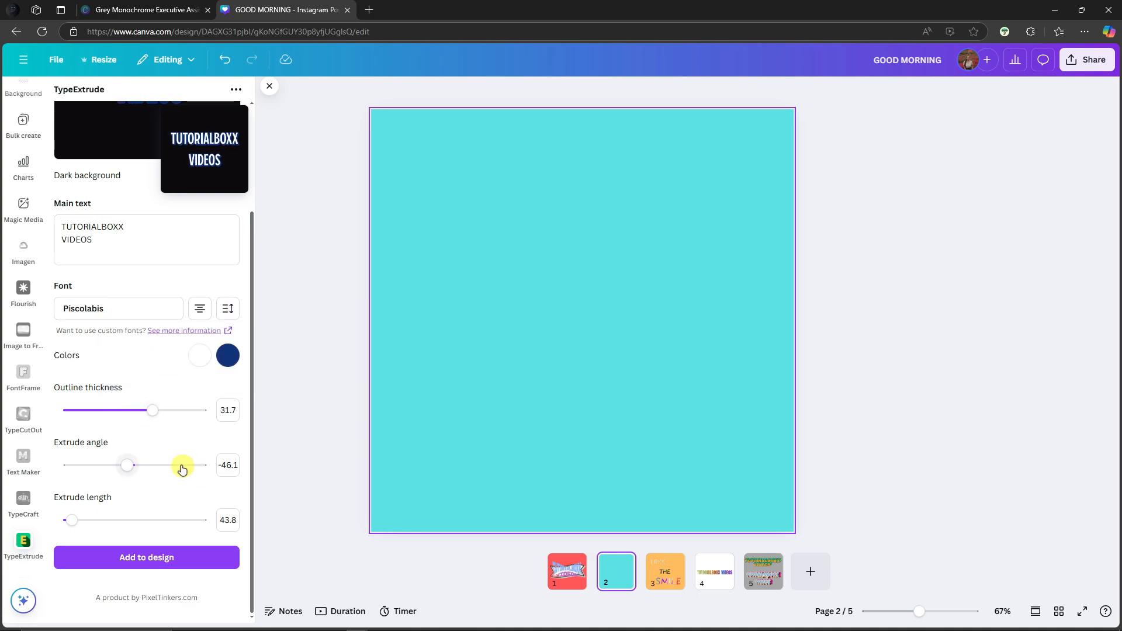
pyautogui.moveTo(150, 415)
pyautogui.mouseDown()
pyautogui.moveTo(135, 411)
pyautogui.moveTo(151, 419)
pyautogui.mouseUp()
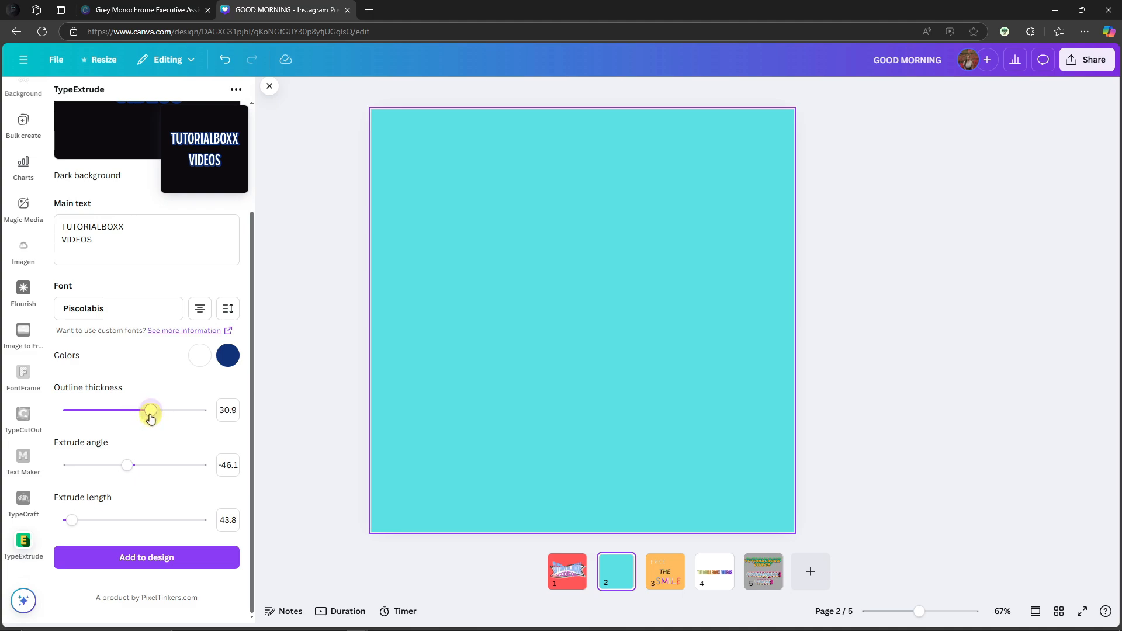
pyautogui.click(127, 465)
pyautogui.moveTo(129, 471)
pyautogui.mouseDown()
pyautogui.moveTo(161, 472)
pyautogui.moveTo(101, 471)
pyautogui.moveTo(139, 466)
pyautogui.mouseUp()
# Set the extrude length to about 1000 and the extrude angle to about -131.5
pyautogui.moveTo(71, 520); pyautogui.dragTo(135, 519)
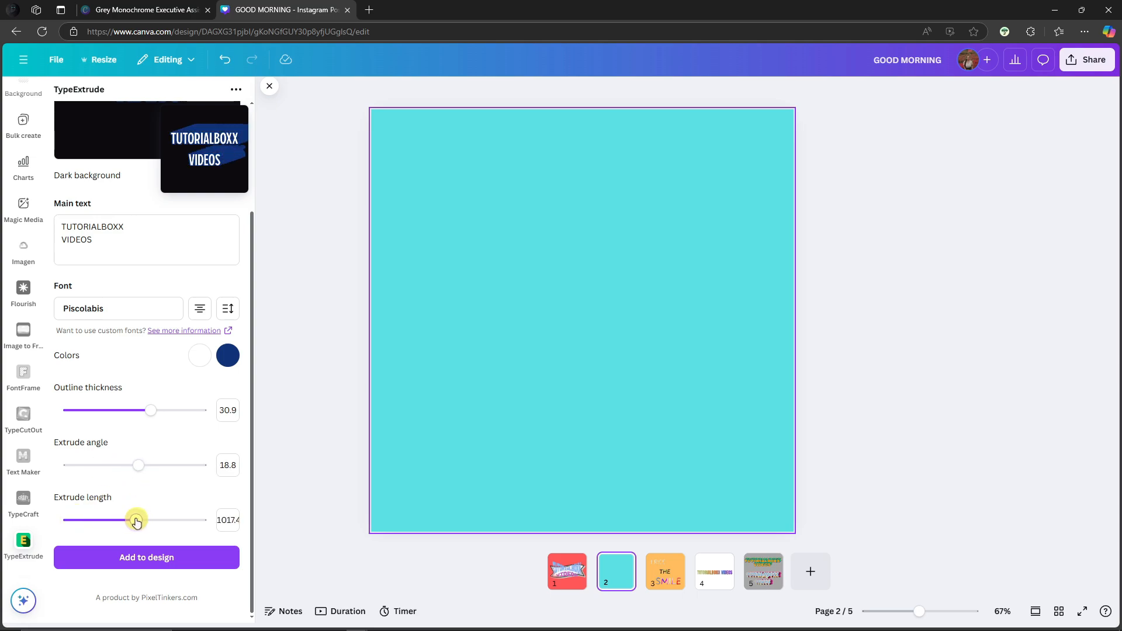
pyautogui.click(140, 470)
pyautogui.moveTo(141, 471); pyautogui.dragTo(111, 469)
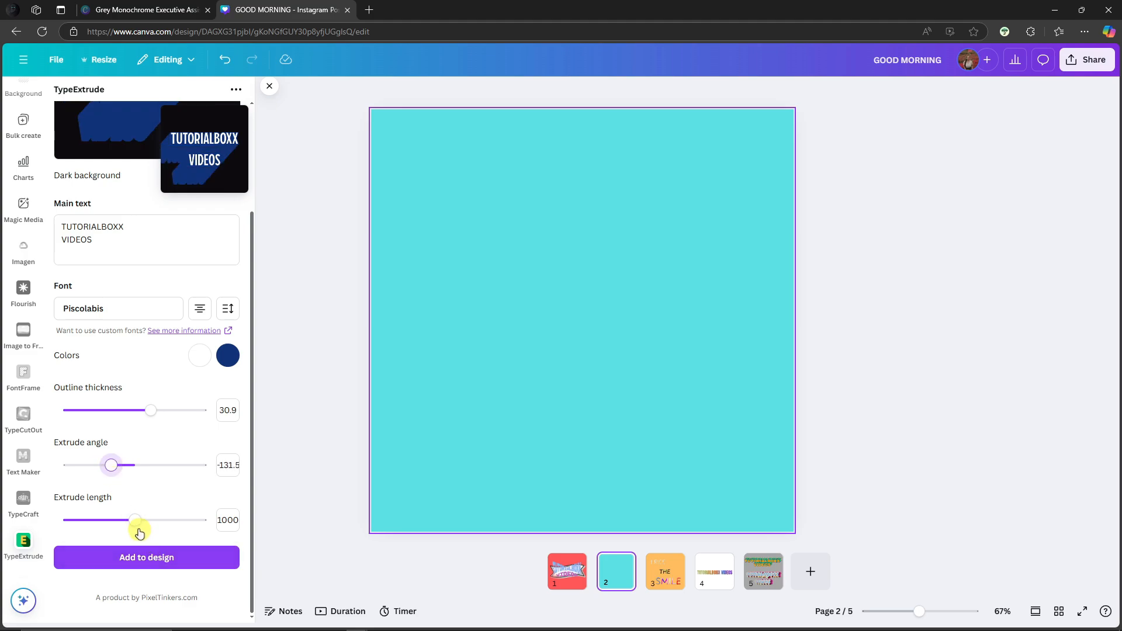
# Increase the extrude length to about 1269 and set the extrude angle to about -140.9
pyautogui.moveTo(135, 520); pyautogui.dragTo(153, 522)
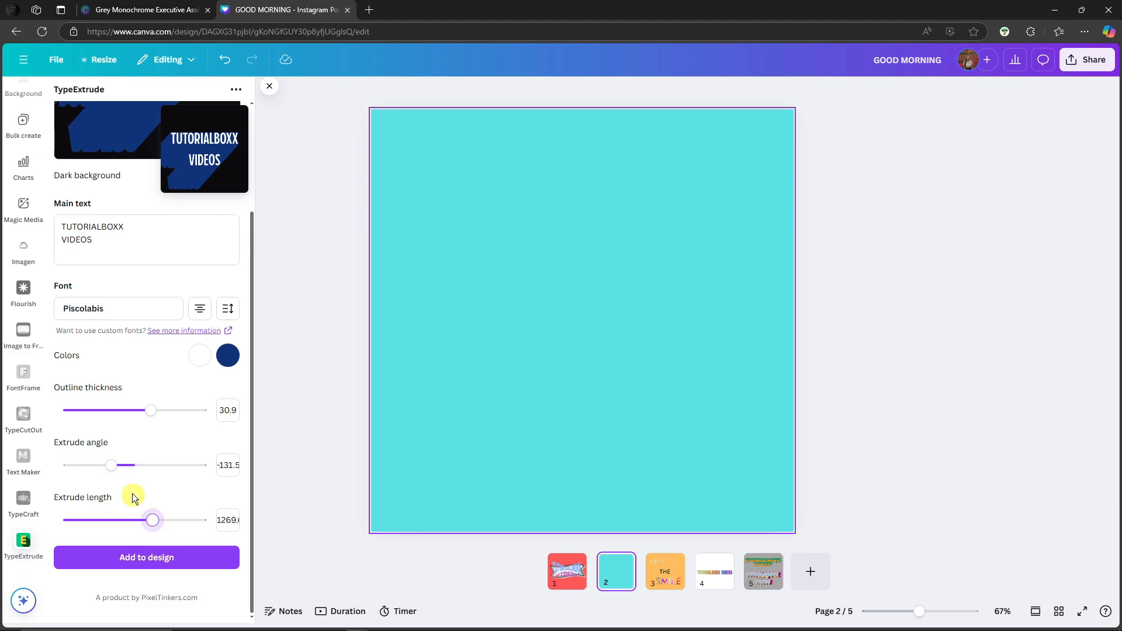
pyautogui.moveTo(111, 466); pyautogui.dragTo(110, 465)
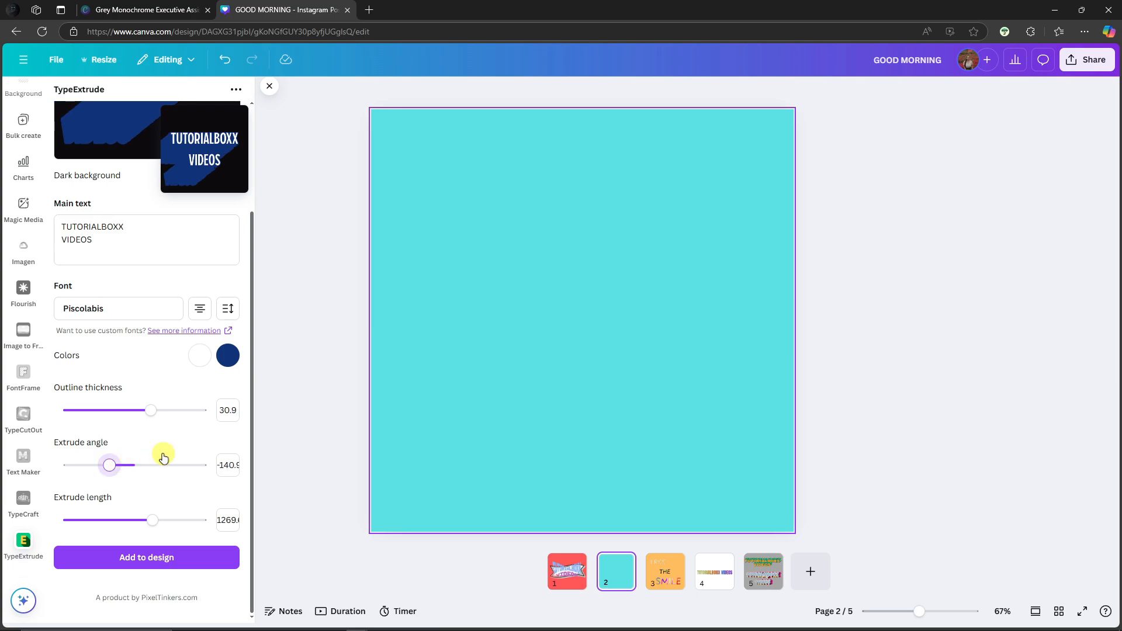
pyautogui.scroll(3, 172, 418)
pyautogui.scroll(-3, 174, 409)
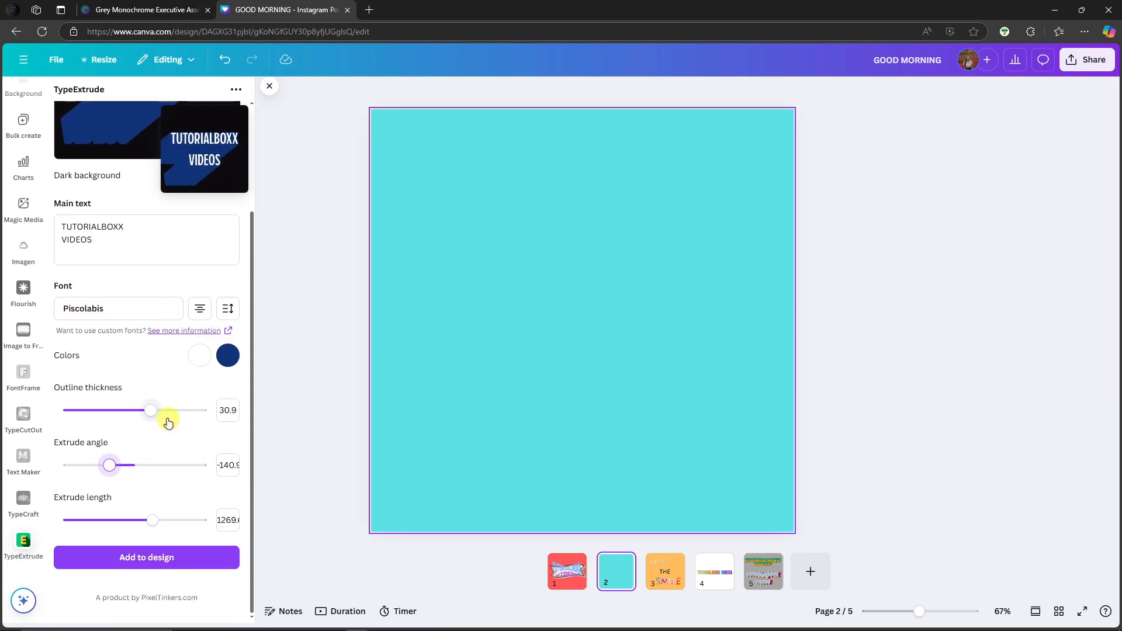
# Add the extruded title to the page, enlarge it and place it in the lower half with its extrusion running off the page
pyautogui.click(163, 557)
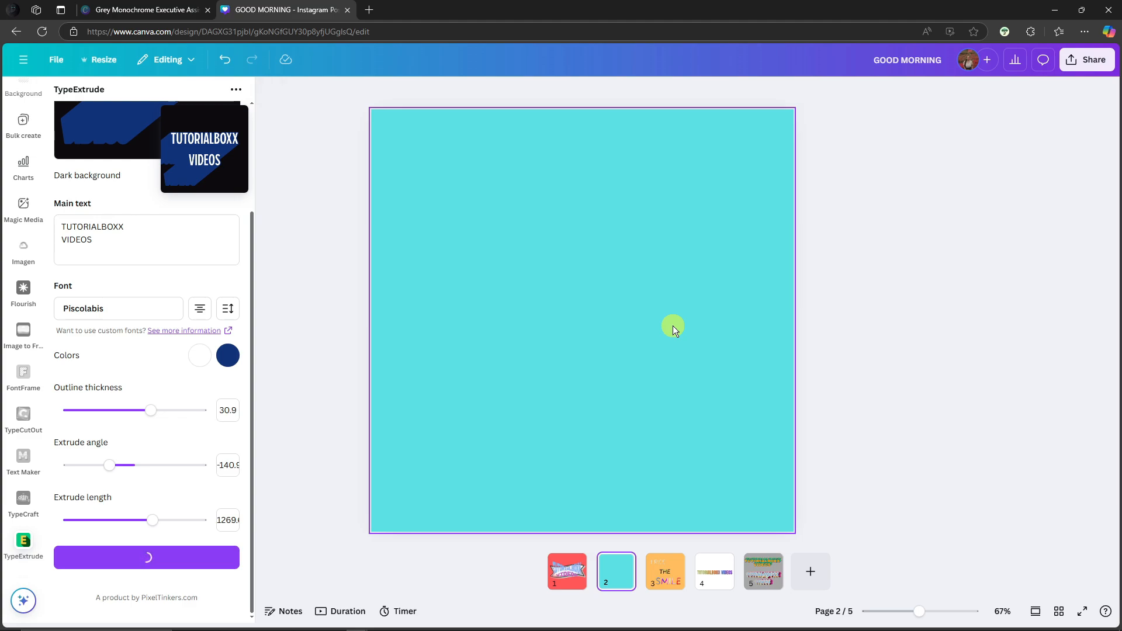
pyautogui.moveTo(667, 370); pyautogui.dragTo(948, 485)
pyautogui.moveTo(703, 412); pyautogui.dragTo(526, 454)
pyautogui.click(973, 309)
# Search the design elements for "videos slogan"
pyautogui.scroll(5, 23, 170)
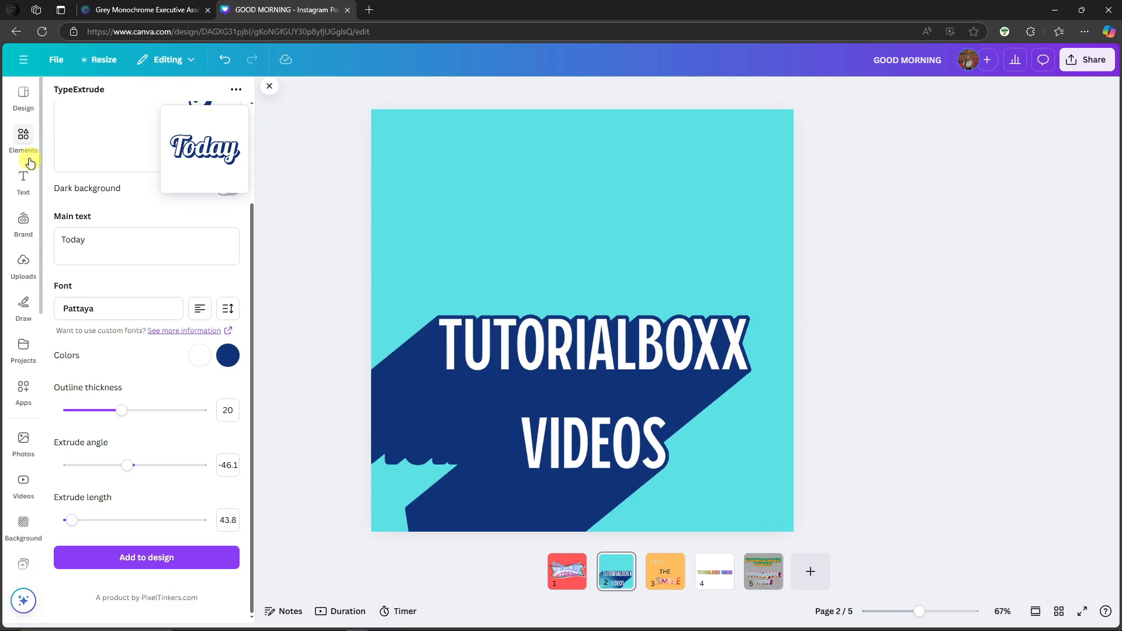
pyautogui.click(30, 146)
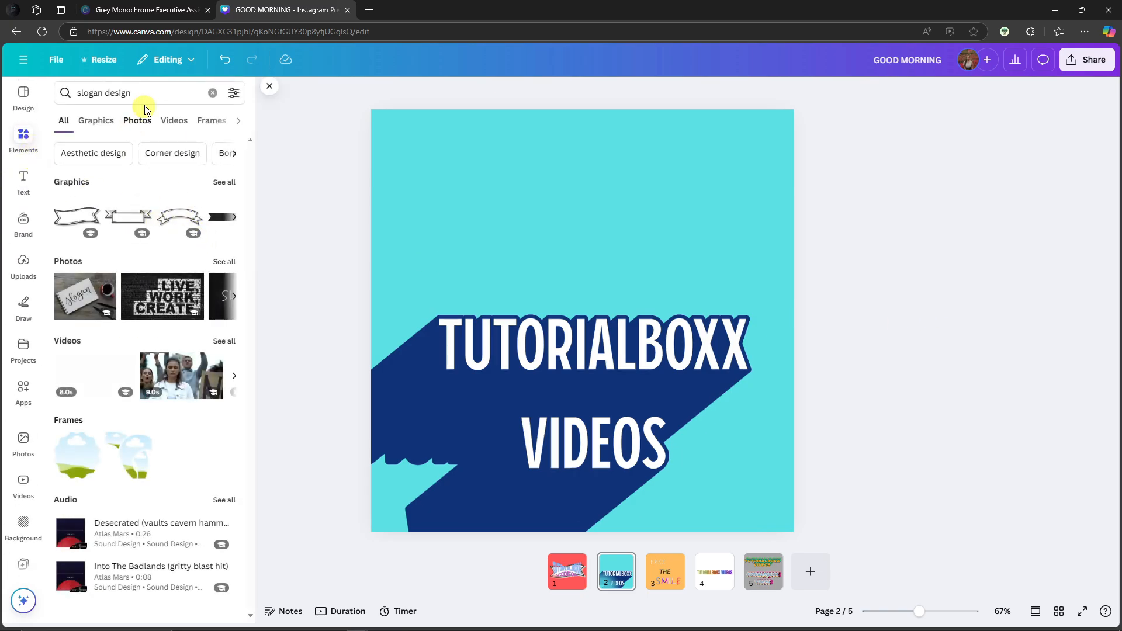
pyautogui.click(158, 94)
pyautogui.write('videos slogan')
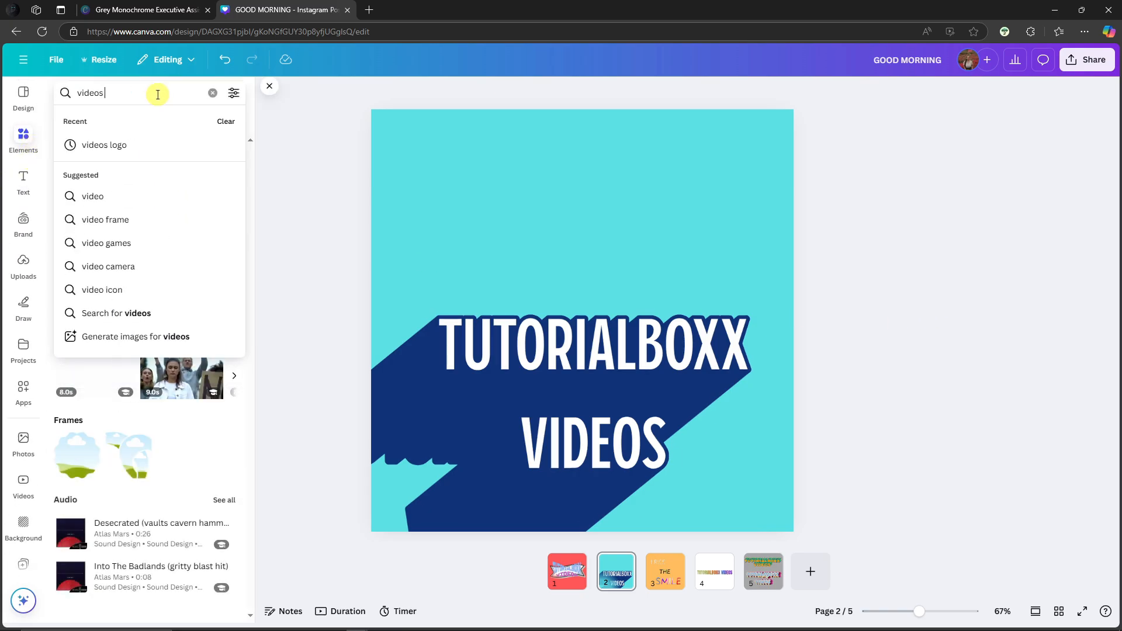
pyautogui.press('Return')
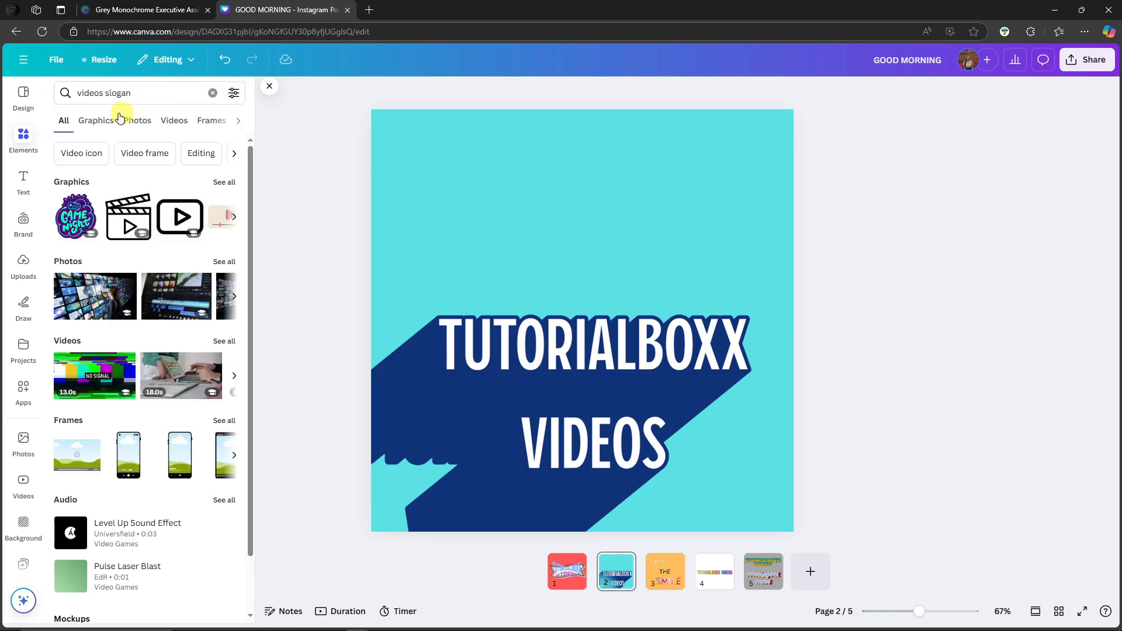
# Limit the results to graphics and place the purple Game Night badge in the page's upper-right corner
pyautogui.click(96, 120)
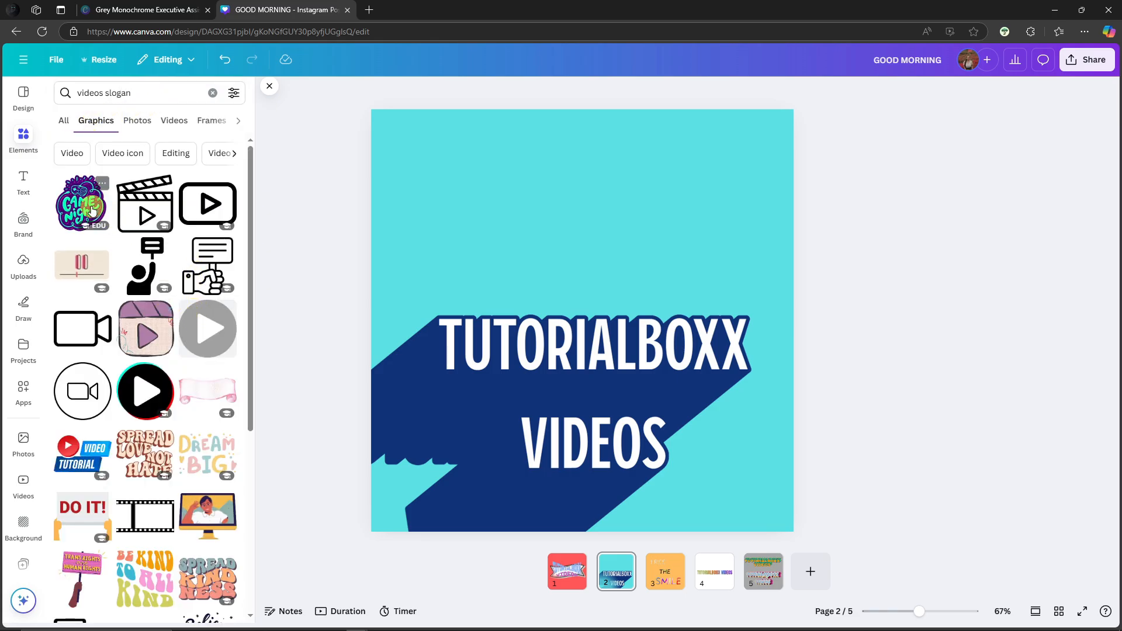
pyautogui.click(81, 203)
pyautogui.moveTo(581, 301); pyautogui.dragTo(707, 173)
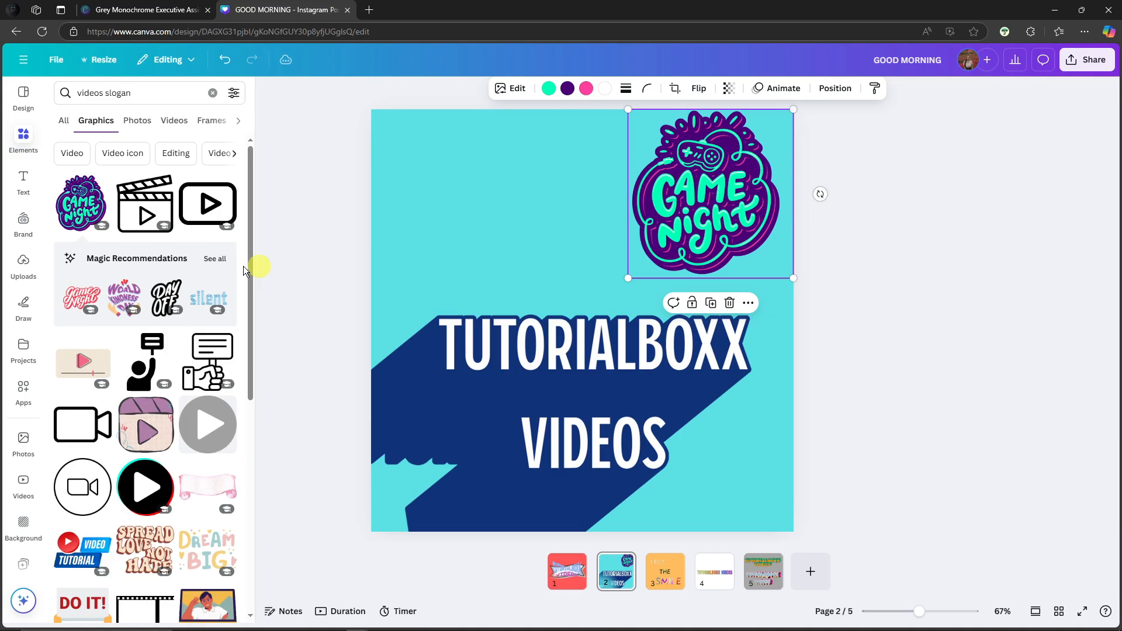
# Add the black clapperboard graphic and shrink it into the page's upper-left corner
pyautogui.click(148, 212)
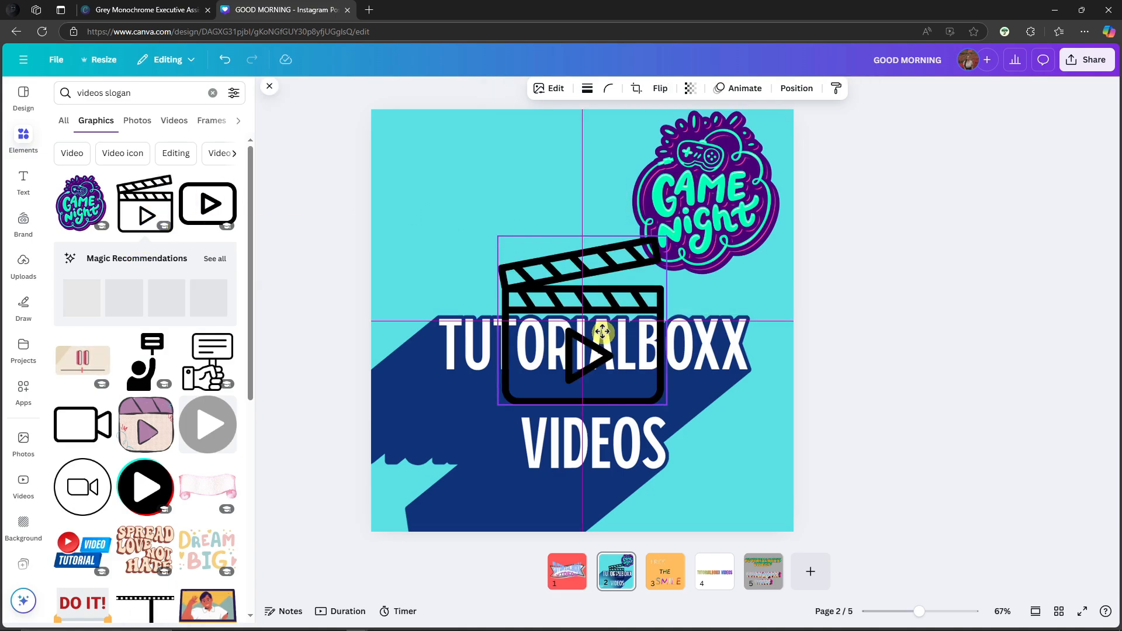
pyautogui.moveTo(608, 340); pyautogui.dragTo(501, 220)
pyautogui.moveTo(551, 284); pyautogui.dragTo(464, 205)
pyautogui.click(879, 249)
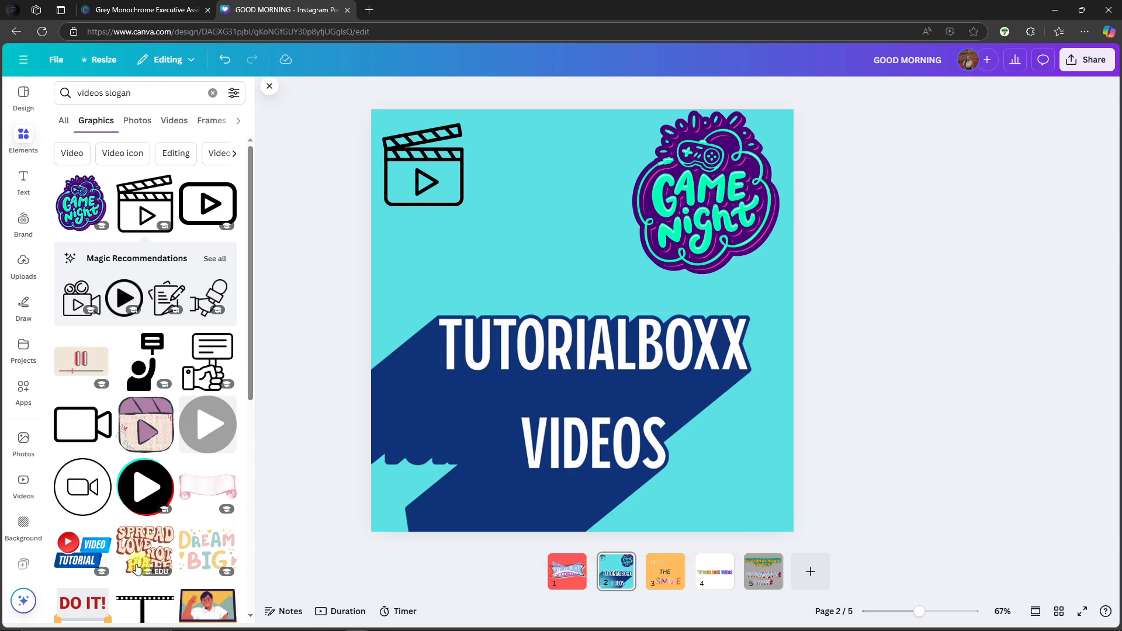
# Add the Video Tutorial graphic with the red play button and shrink it in the page's upper-left area
pyautogui.click(81, 552)
pyautogui.moveTo(579, 339); pyautogui.dragTo(469, 175)
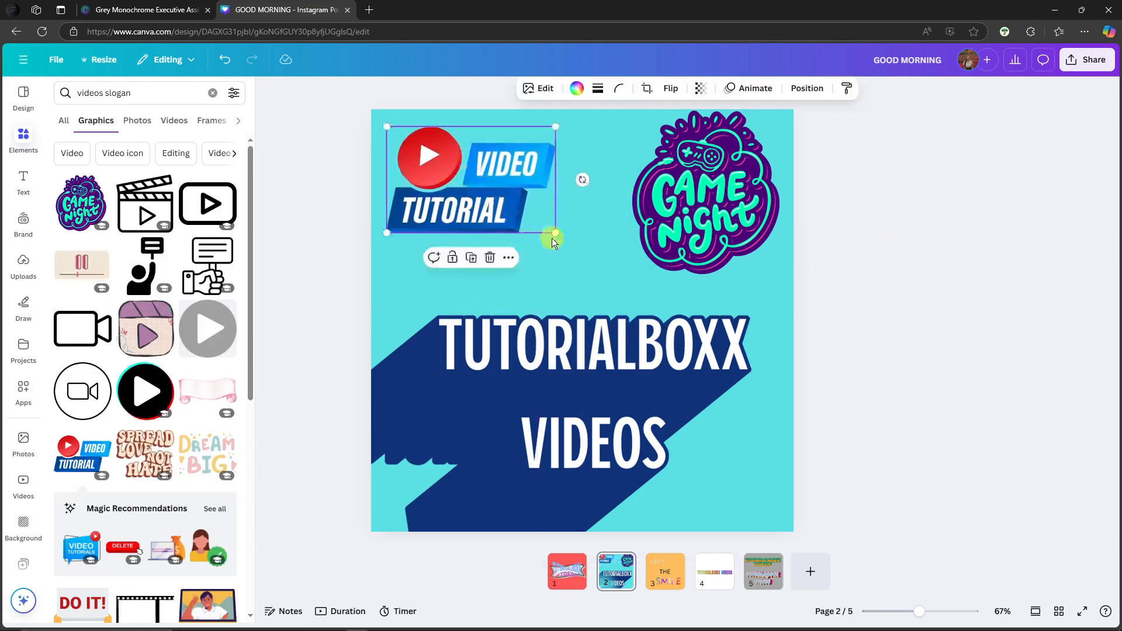
pyautogui.moveTo(555, 233); pyautogui.dragTo(449, 171)
pyautogui.click(886, 208)
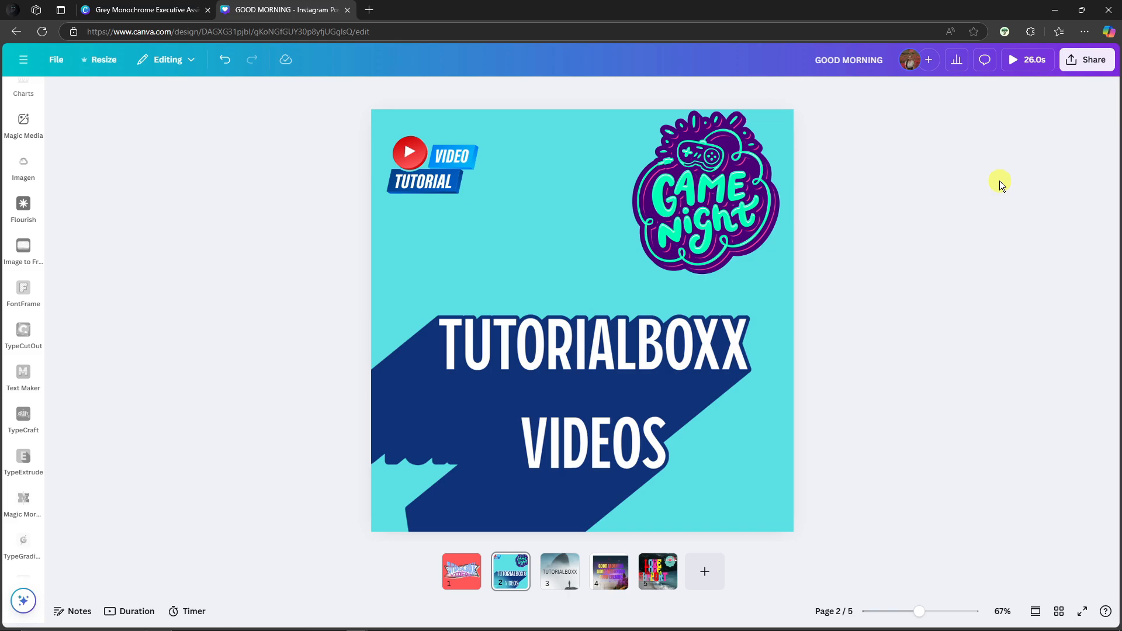
# Open the extruded title for editing and change its font to Anton
pyautogui.click(533, 363)
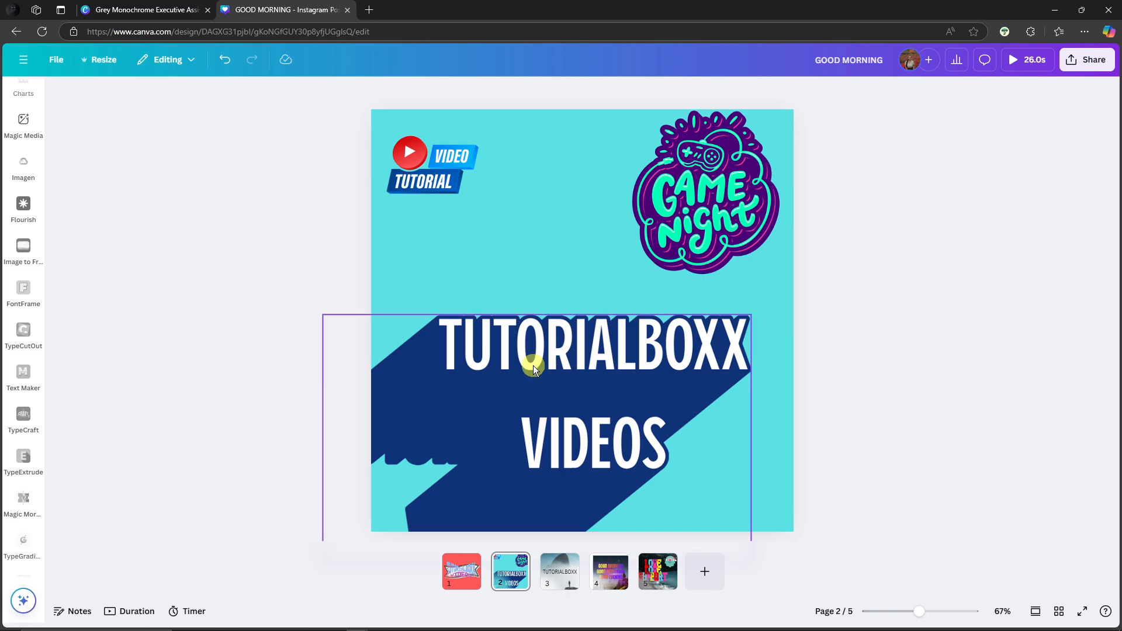
pyautogui.doubleClick(565, 356)
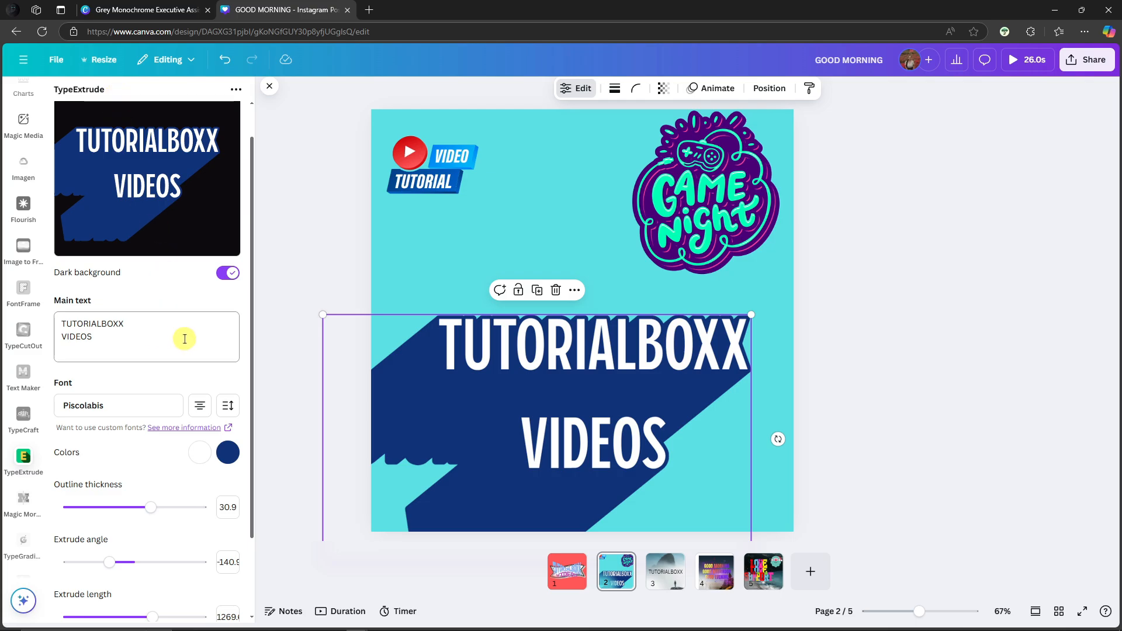
pyautogui.click(150, 406)
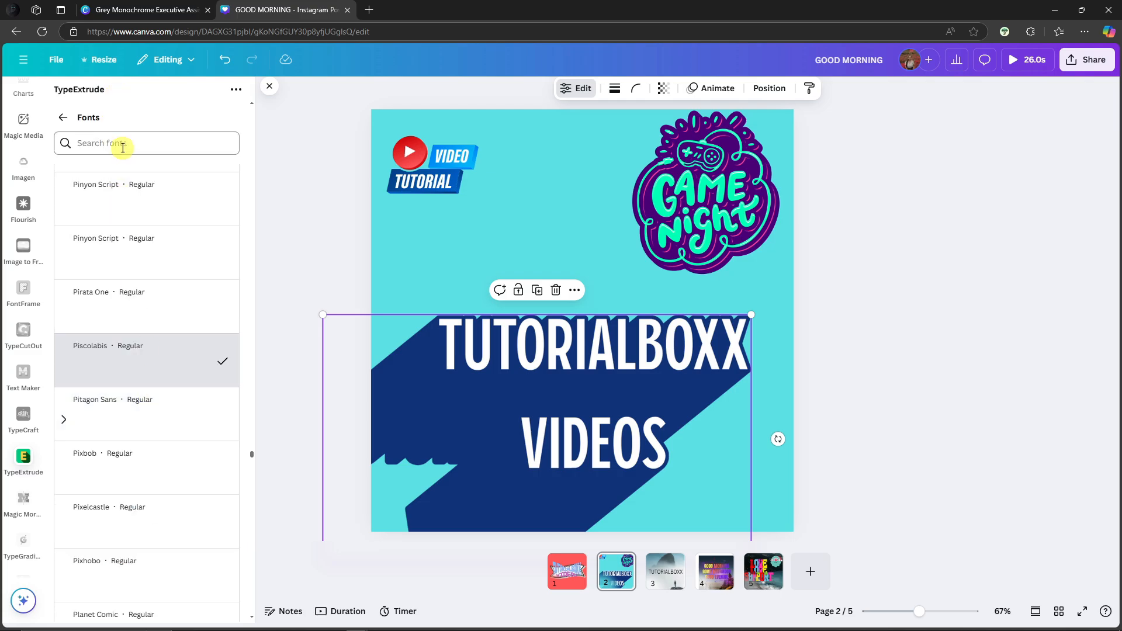
pyautogui.write('anton')
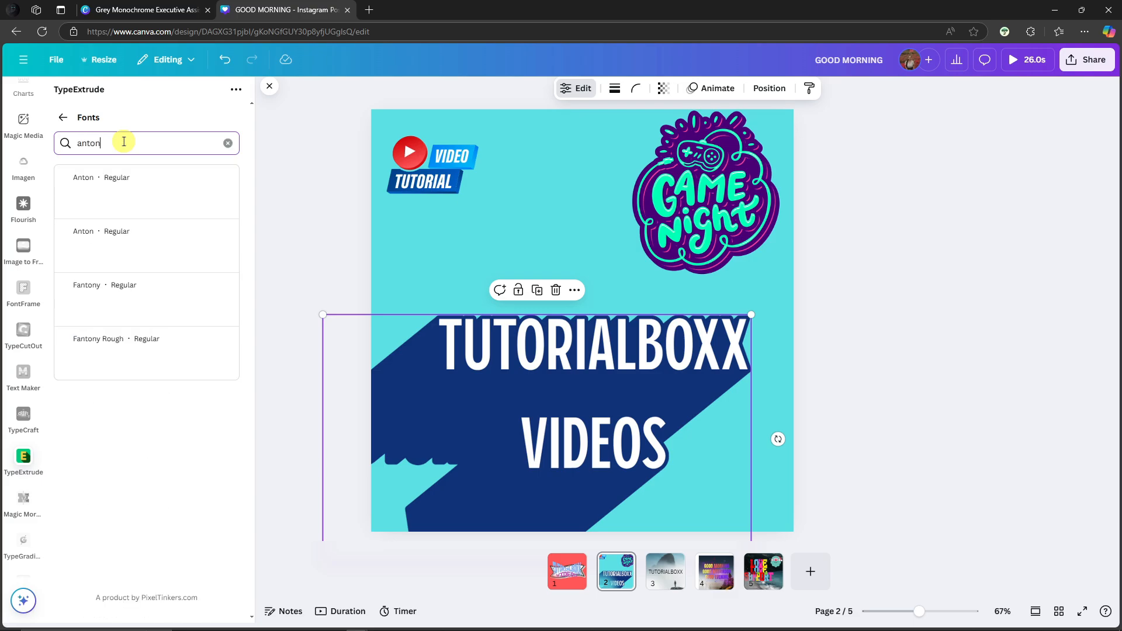
pyautogui.click(128, 199)
pyautogui.click(63, 118)
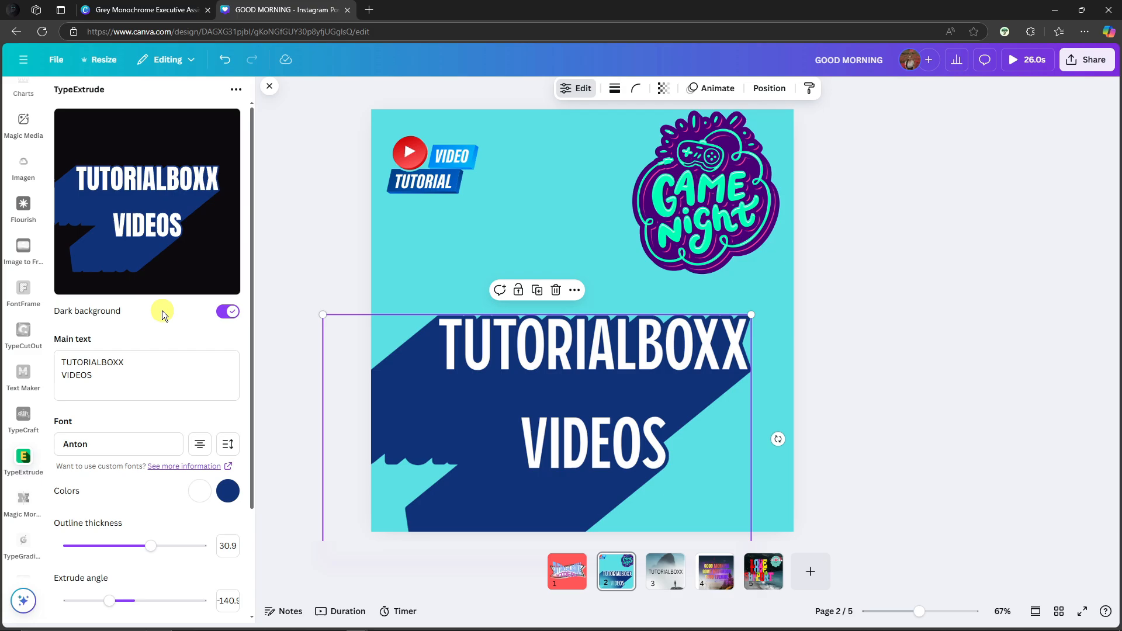
# Tighten the title's line height to about -3.2
pyautogui.click(227, 446)
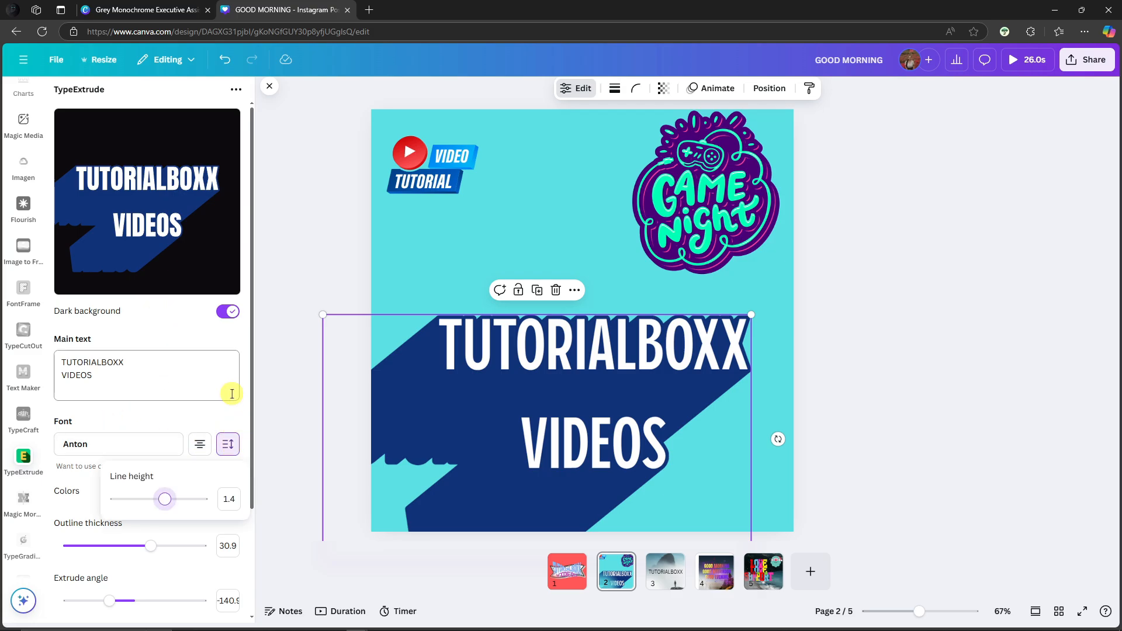
pyautogui.click(232, 445)
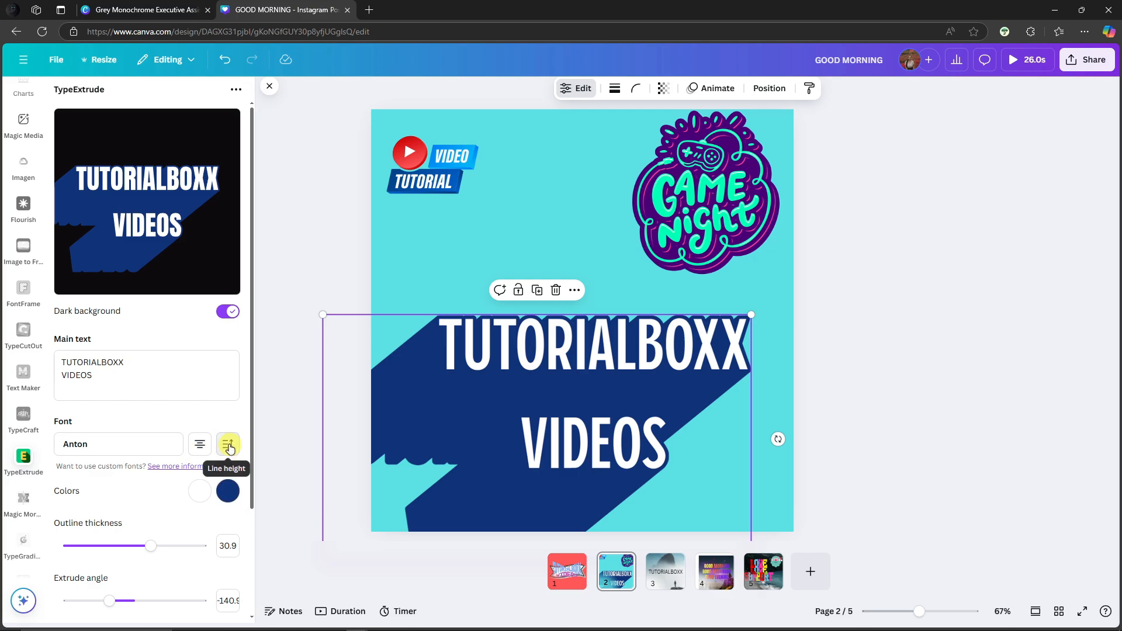
pyautogui.click(229, 445)
pyautogui.moveTo(165, 504); pyautogui.dragTo(146, 504)
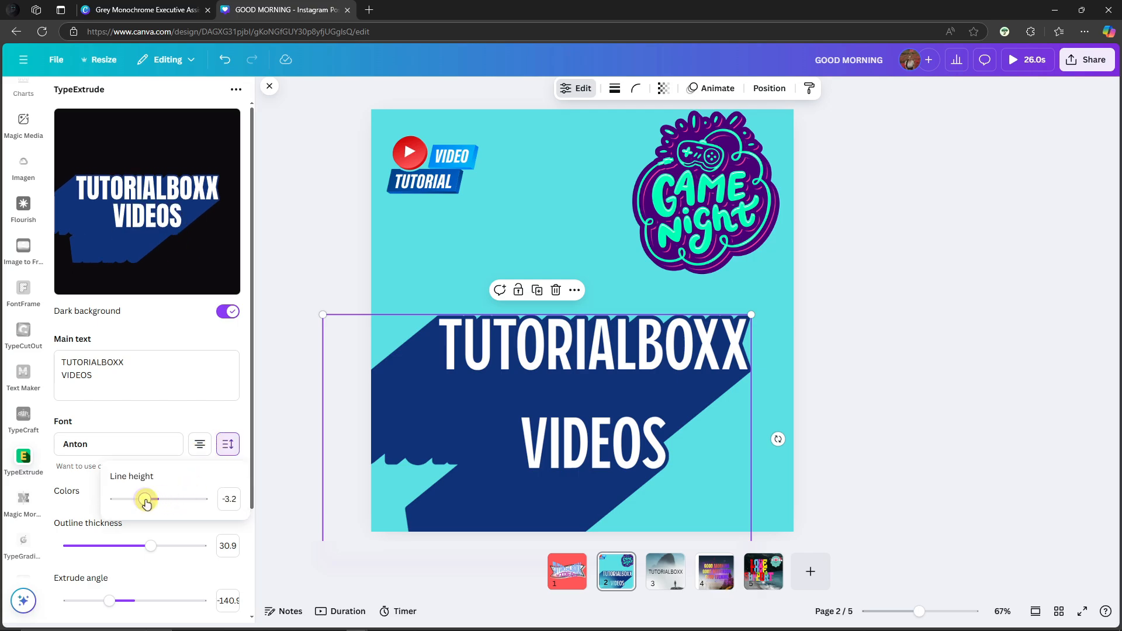
# Increase the extrude length to about 1573 and update the title on the page
pyautogui.scroll(-3, 175, 402)
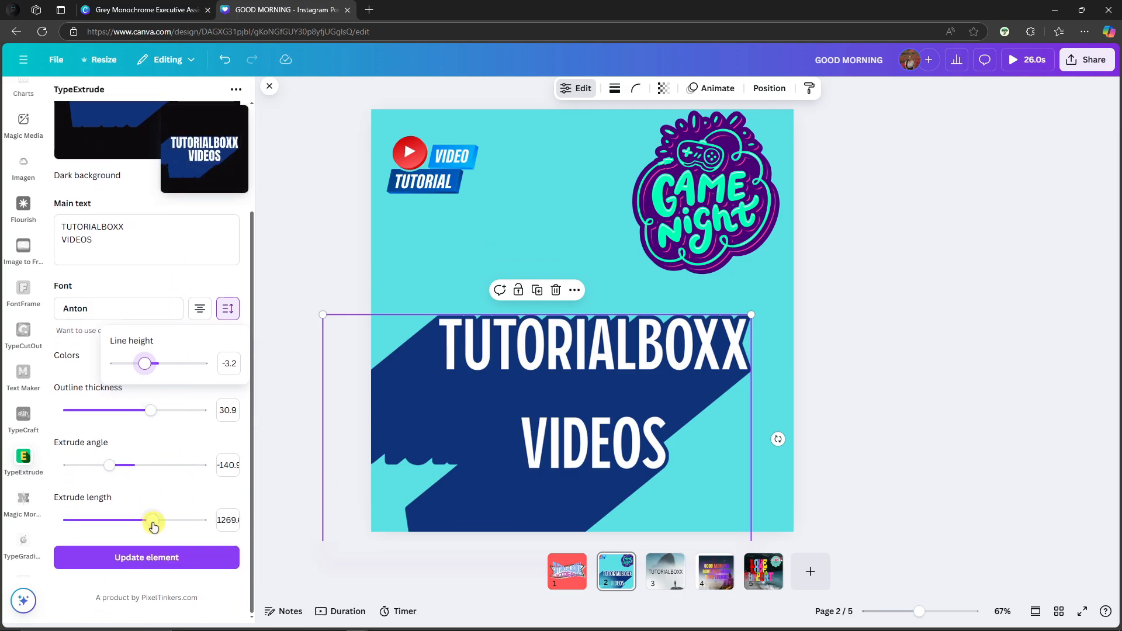
pyautogui.moveTo(153, 526); pyautogui.dragTo(173, 526)
pyautogui.click(173, 559)
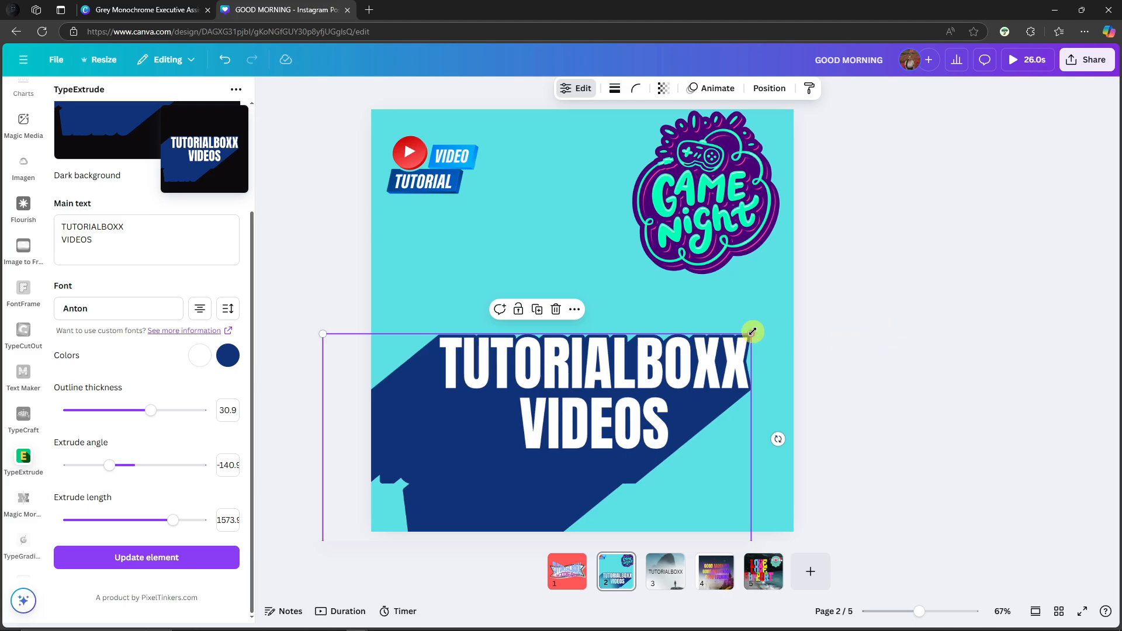
# Enlarge the extruded title to nearly the full page width and align it with the page's right edge near the bottom
pyautogui.moveTo(753, 331); pyautogui.dragTo(796, 309)
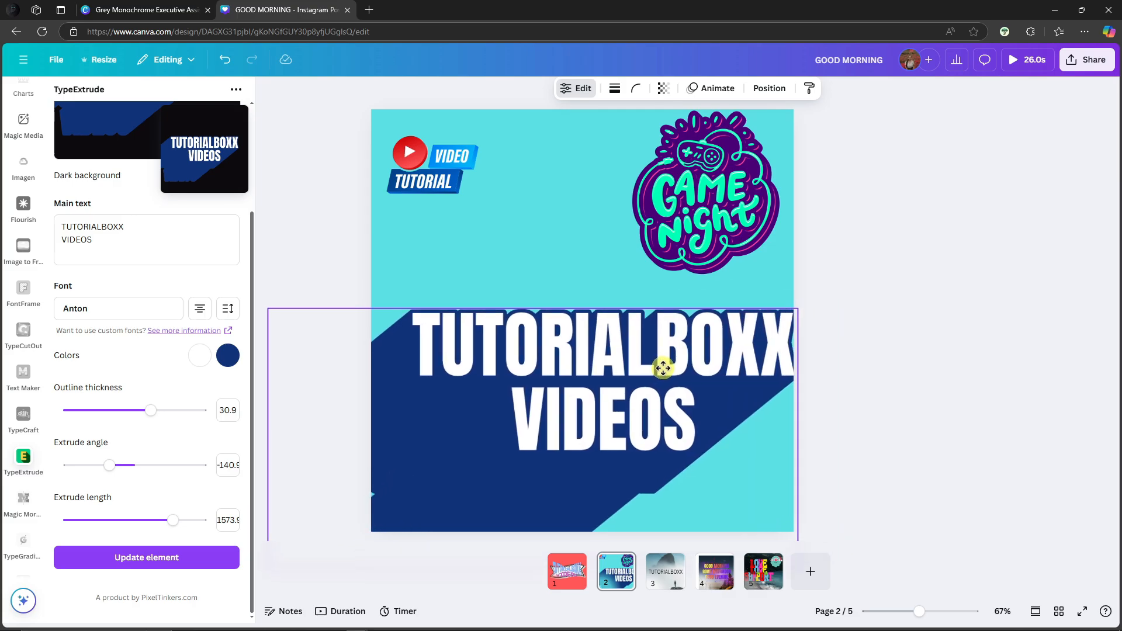
pyautogui.moveTo(662, 369); pyautogui.dragTo(651, 389)
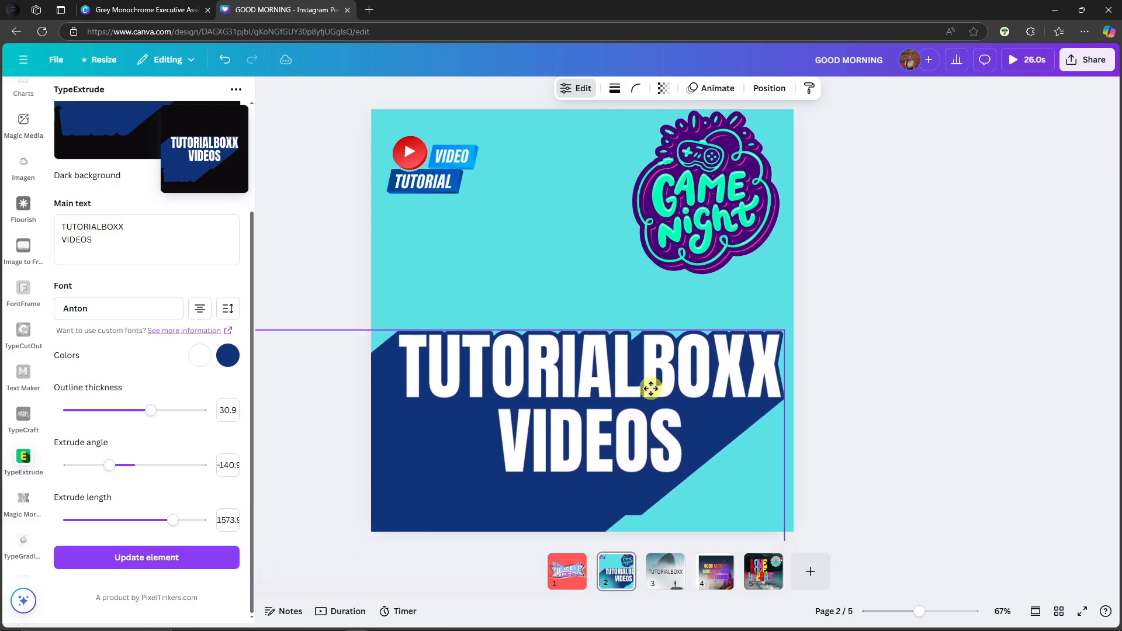
pyautogui.click(930, 296)
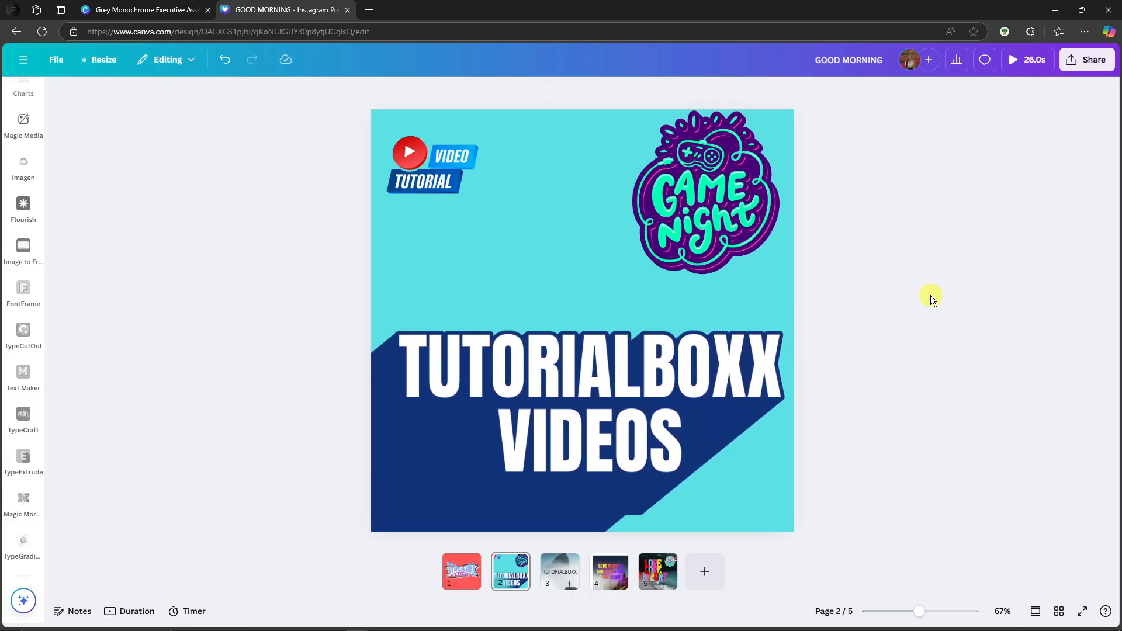
pyautogui.click(623, 412)
pyautogui.moveTo(784, 329); pyautogui.dragTo(842, 304)
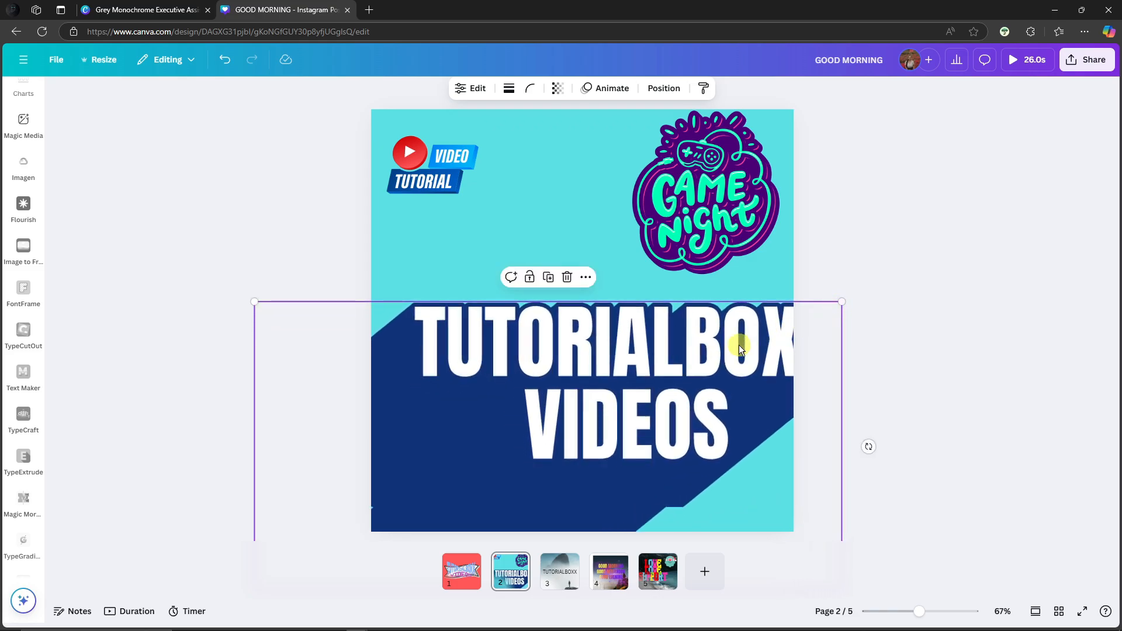
pyautogui.moveTo(739, 345); pyautogui.dragTo(684, 356)
pyautogui.moveTo(796, 314); pyautogui.dragTo(776, 324)
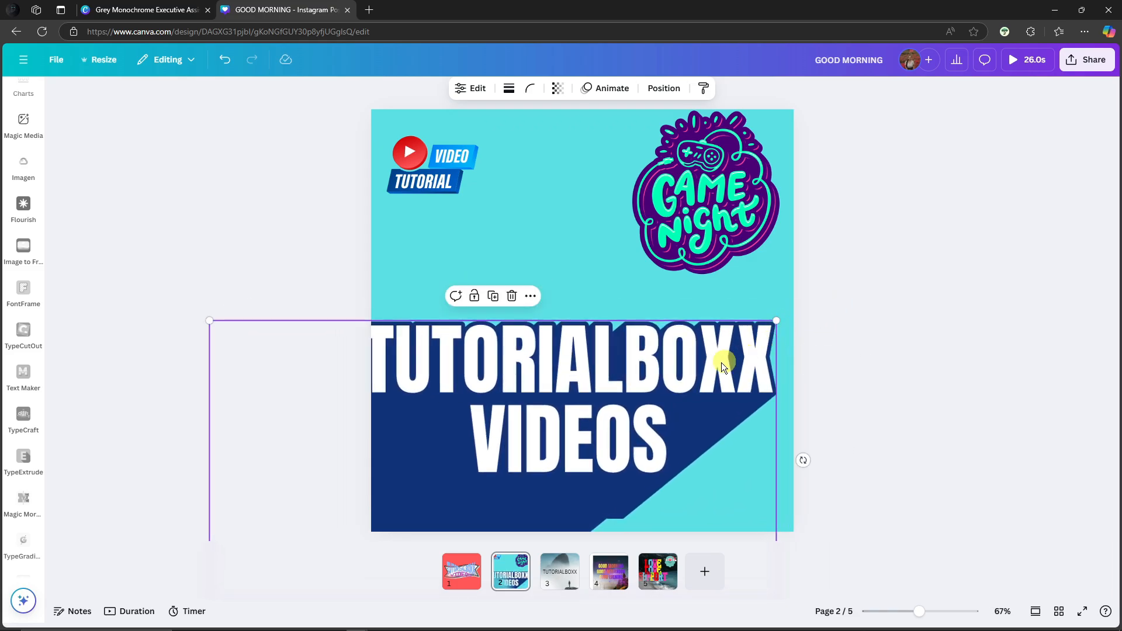
pyautogui.moveTo(716, 363); pyautogui.dragTo(730, 399)
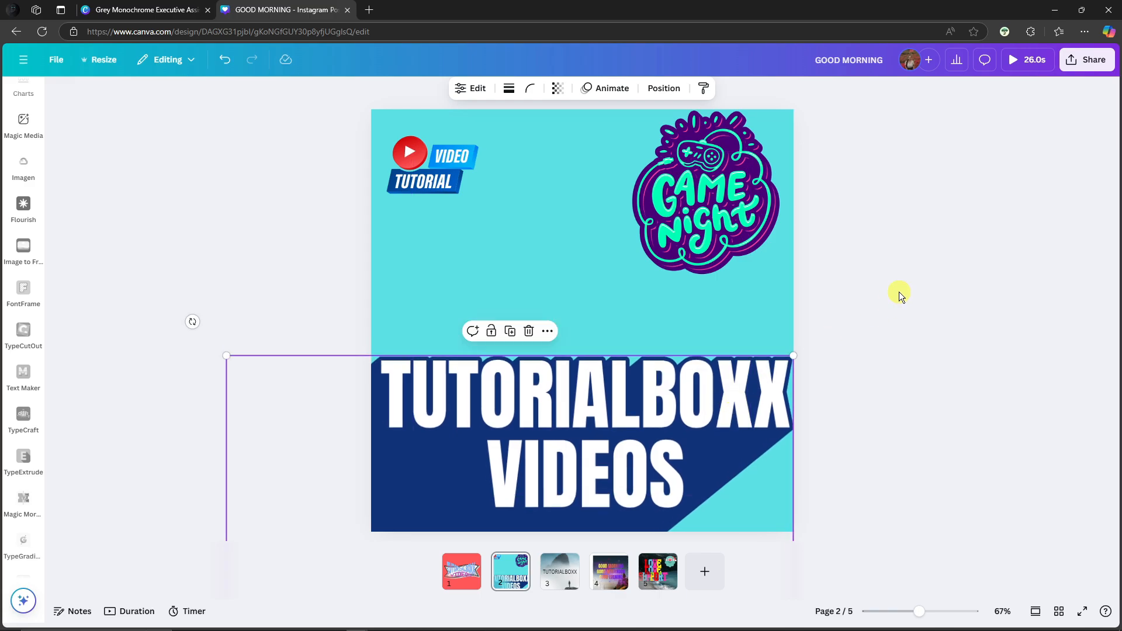
pyautogui.click(899, 292)
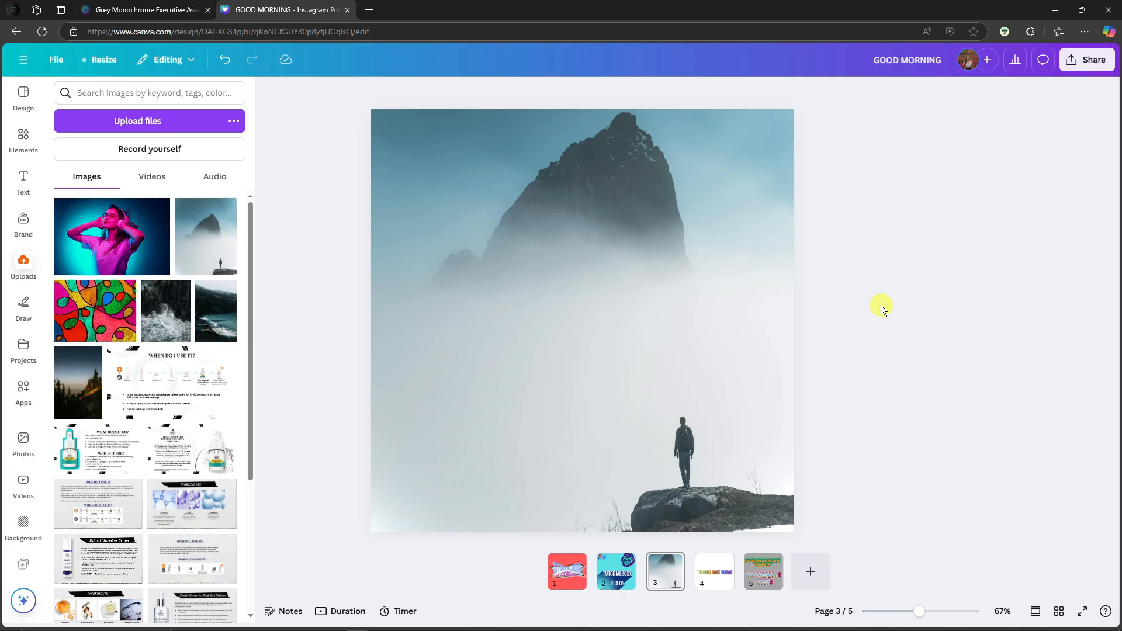
# Search the apps for "magic morph" on the page with the misty mountain photo
pyautogui.click(709, 257)
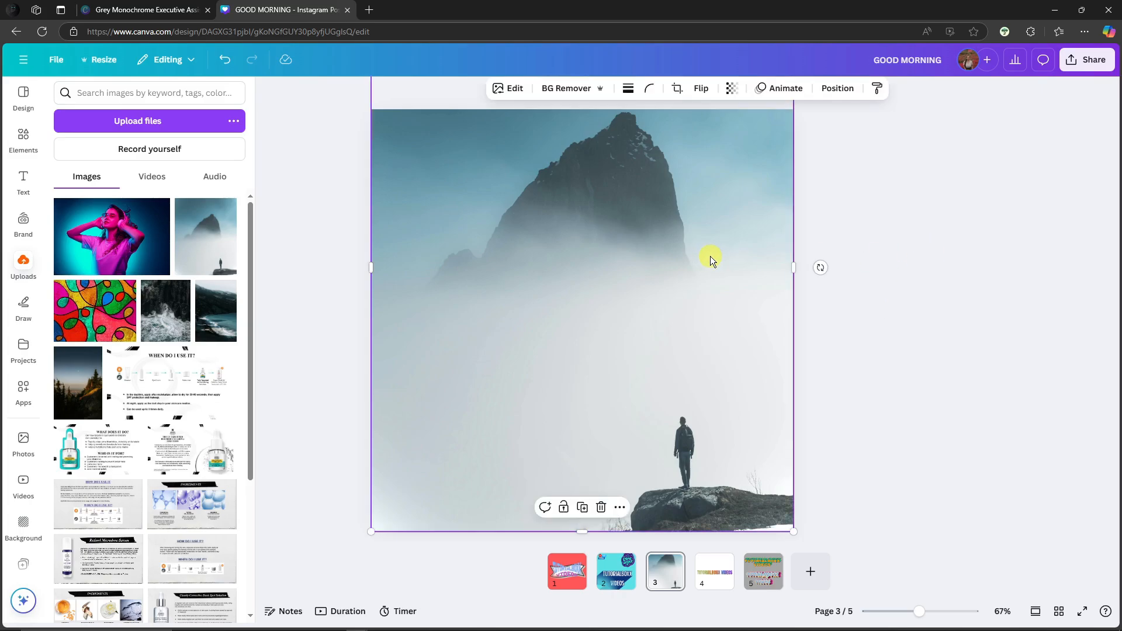
pyautogui.click(23, 391)
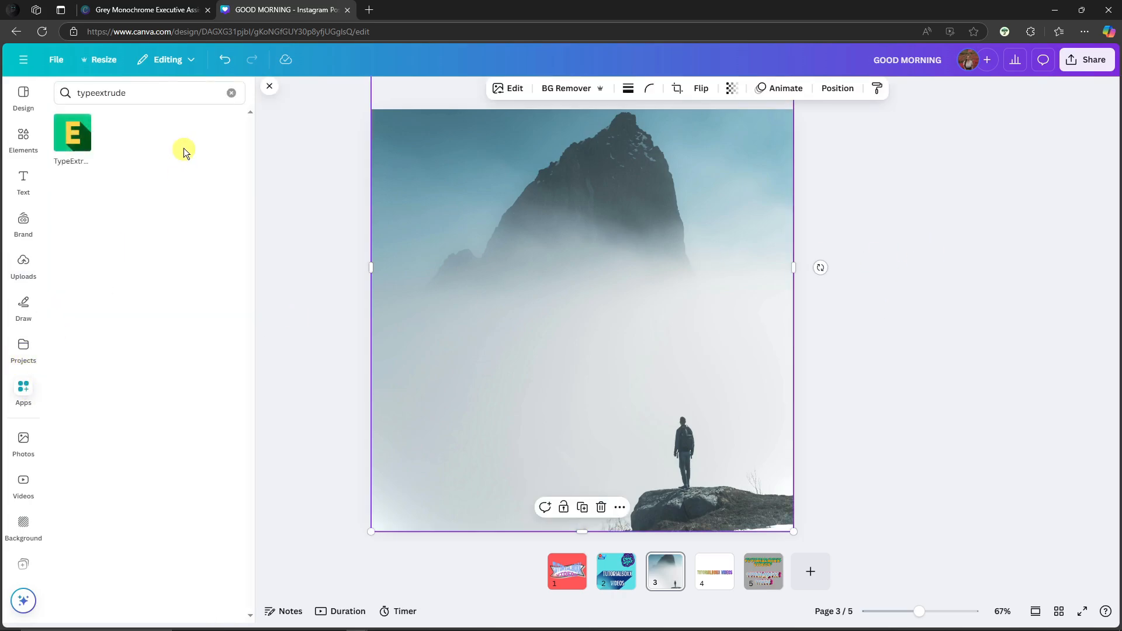
pyautogui.click(231, 92)
pyautogui.write('magic')
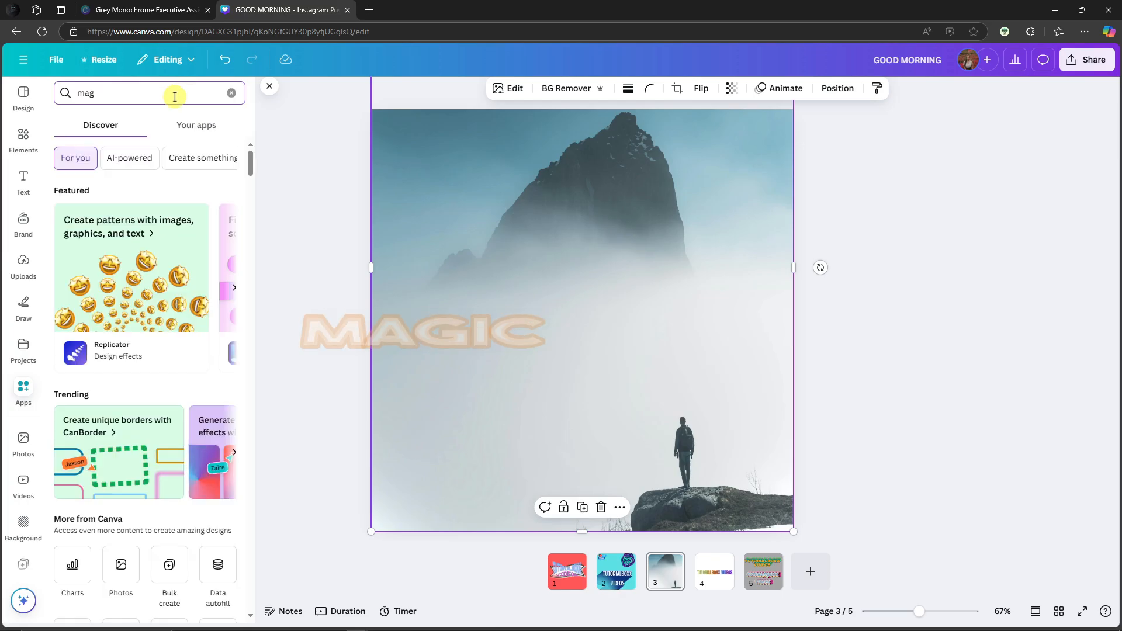
pyautogui.write(' morph')
pyautogui.press('Return')
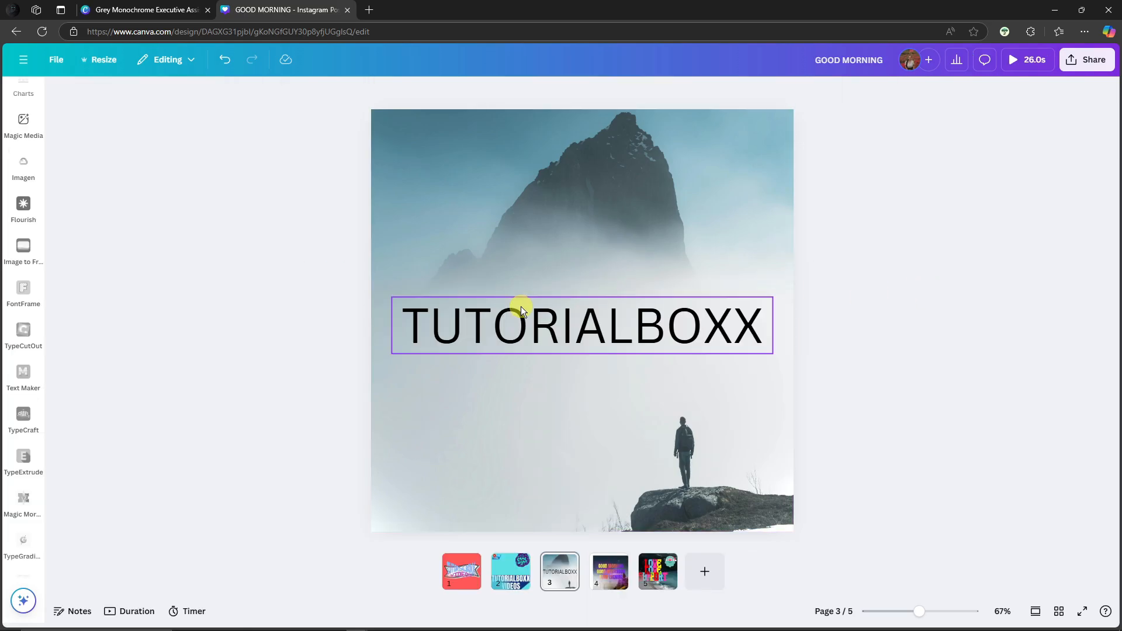
# Select the TUTORIALBOXX text on the mountain page, search the apps for "magic morph" and open Magic Morph
pyautogui.click(607, 326)
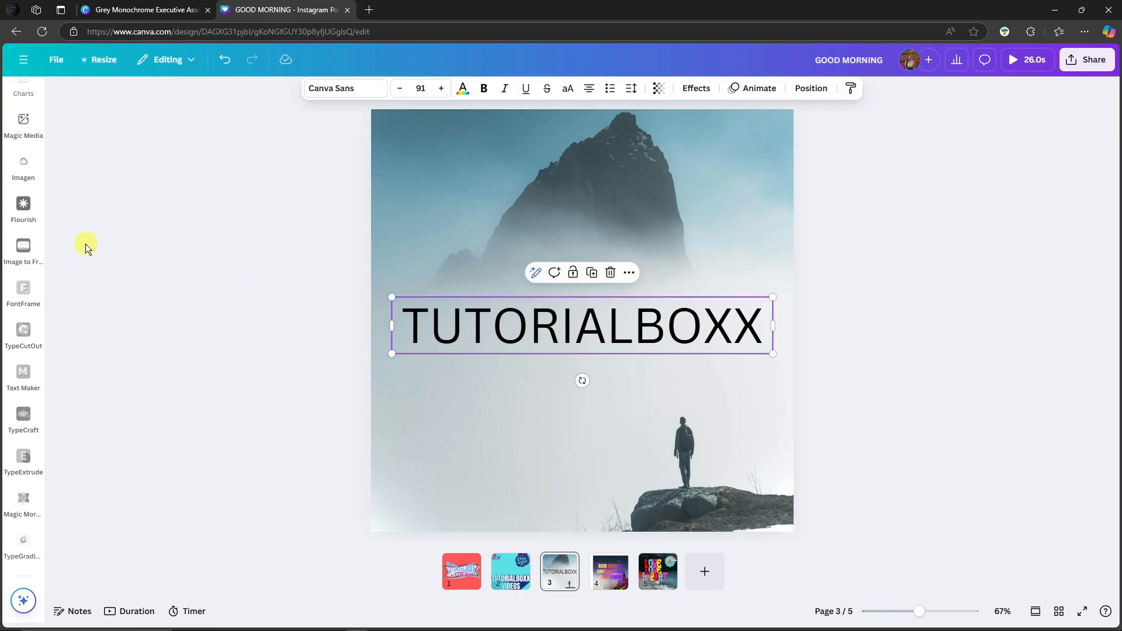
pyautogui.scroll(5, 23, 266)
pyautogui.scroll(2, 23, 266)
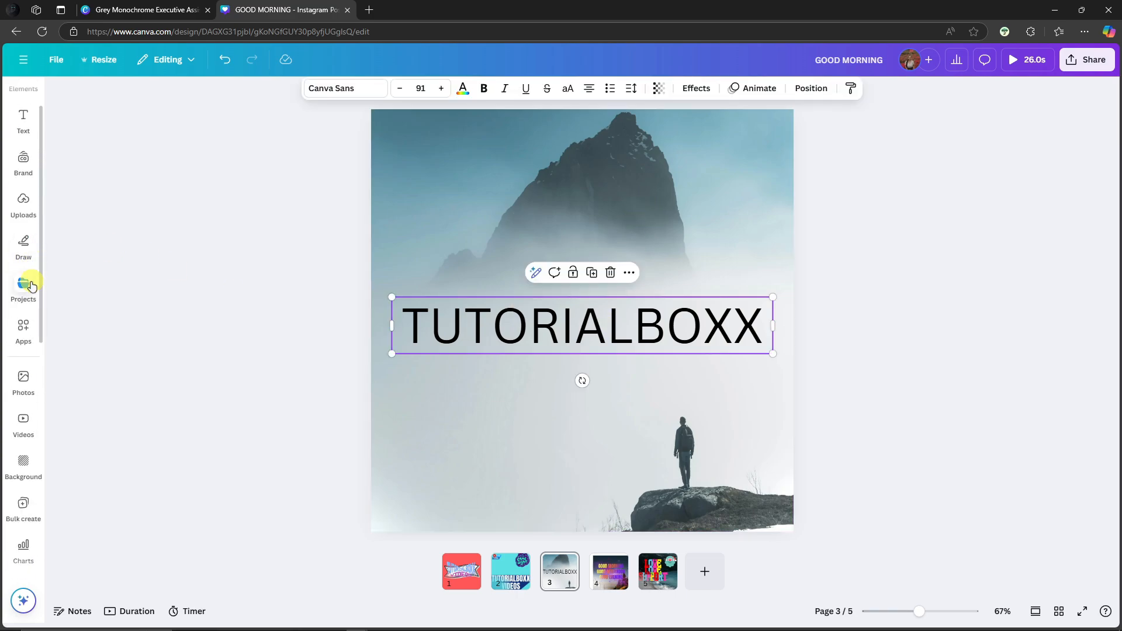
pyautogui.click(23, 326)
pyautogui.click(170, 92)
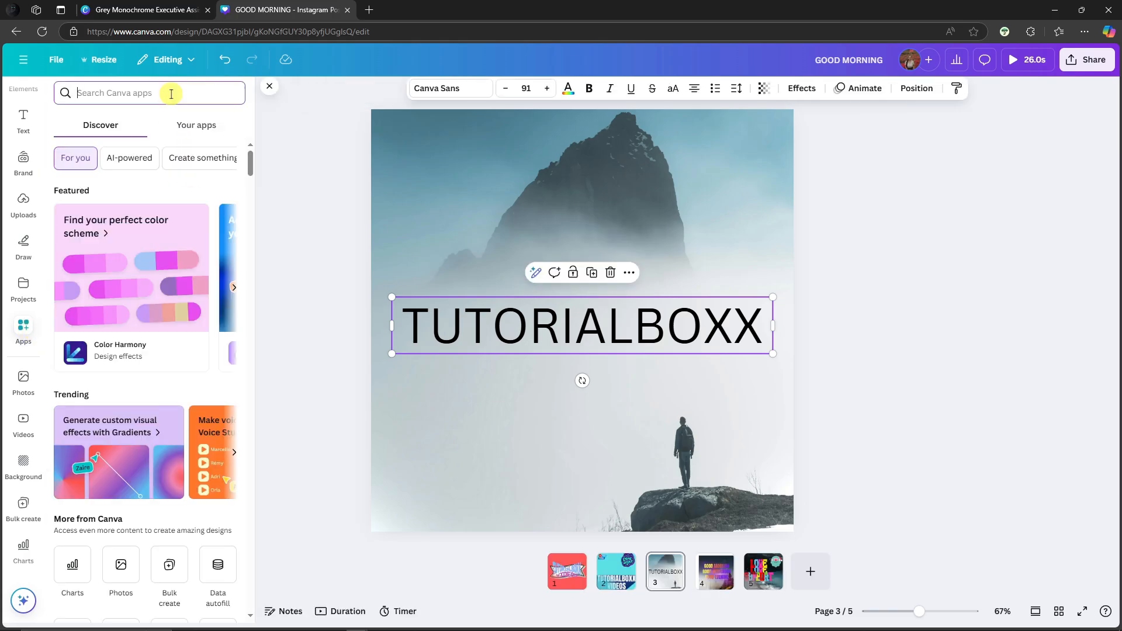
pyautogui.write('magic morp')
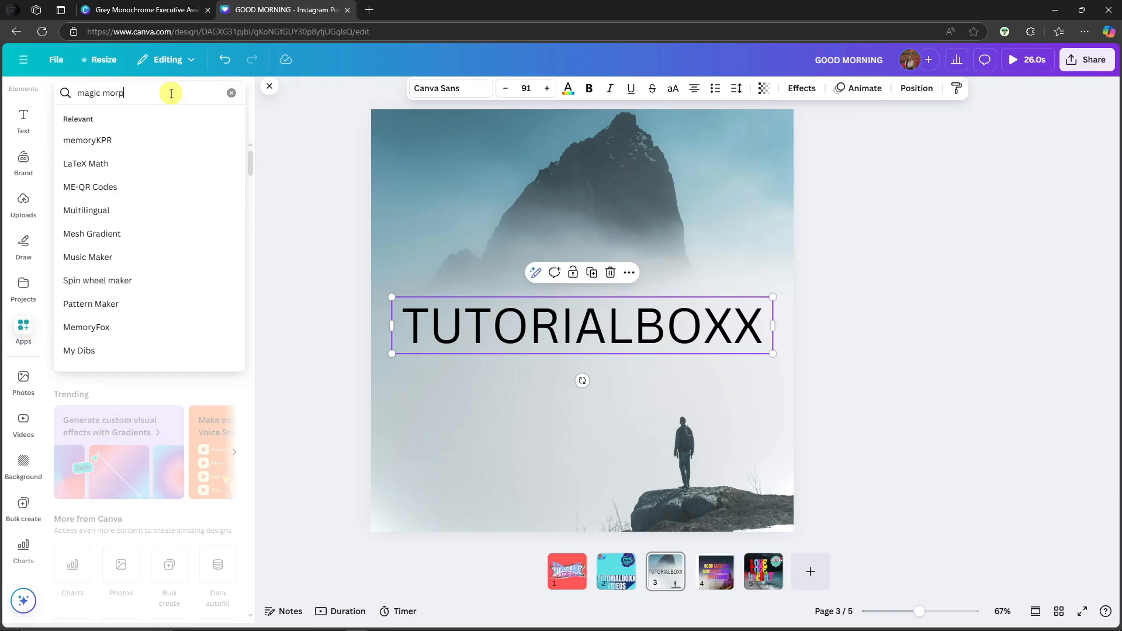
pyautogui.write('h')
pyautogui.press('Return')
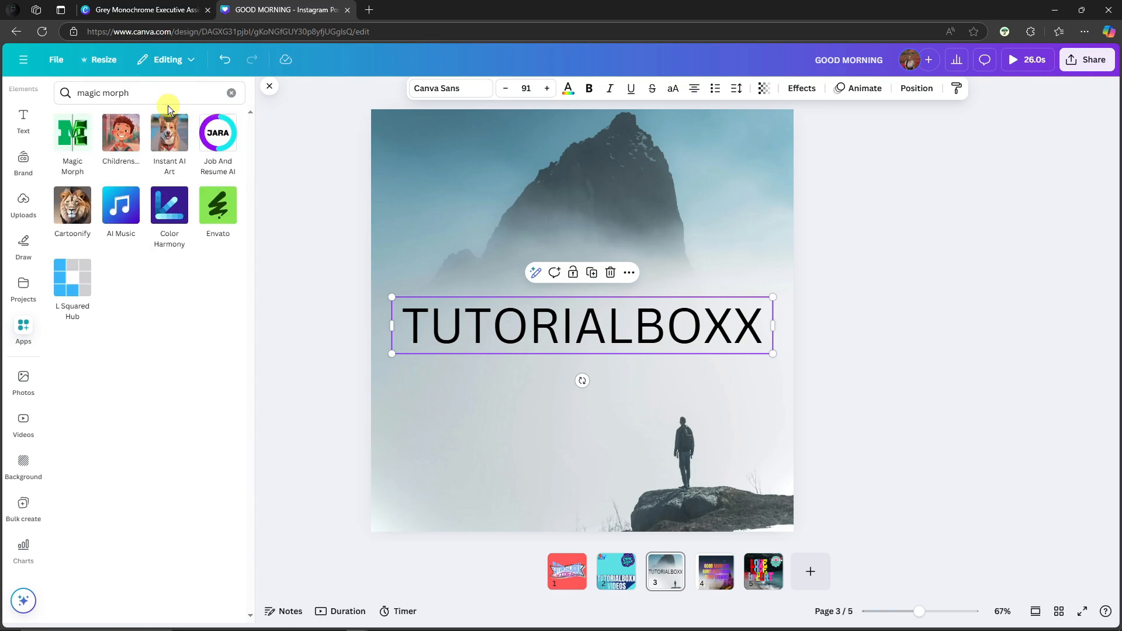
pyautogui.click(72, 133)
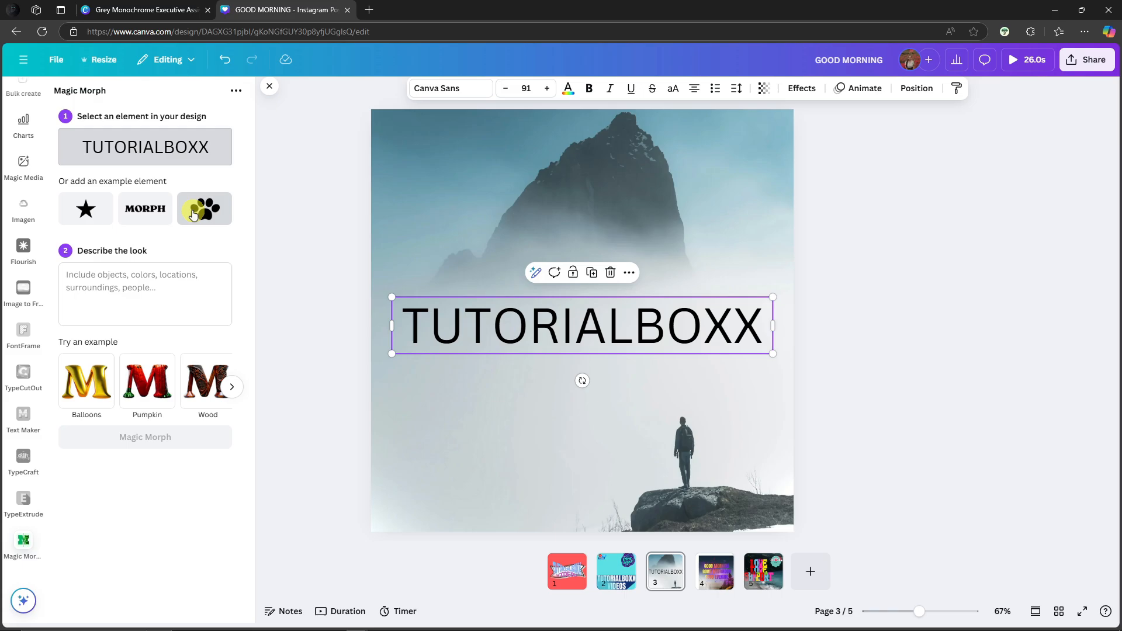
# Describe the look as "Cookie design" and generate Magic Morph variants of the TUTORIALBOXX text
pyautogui.click(115, 283)
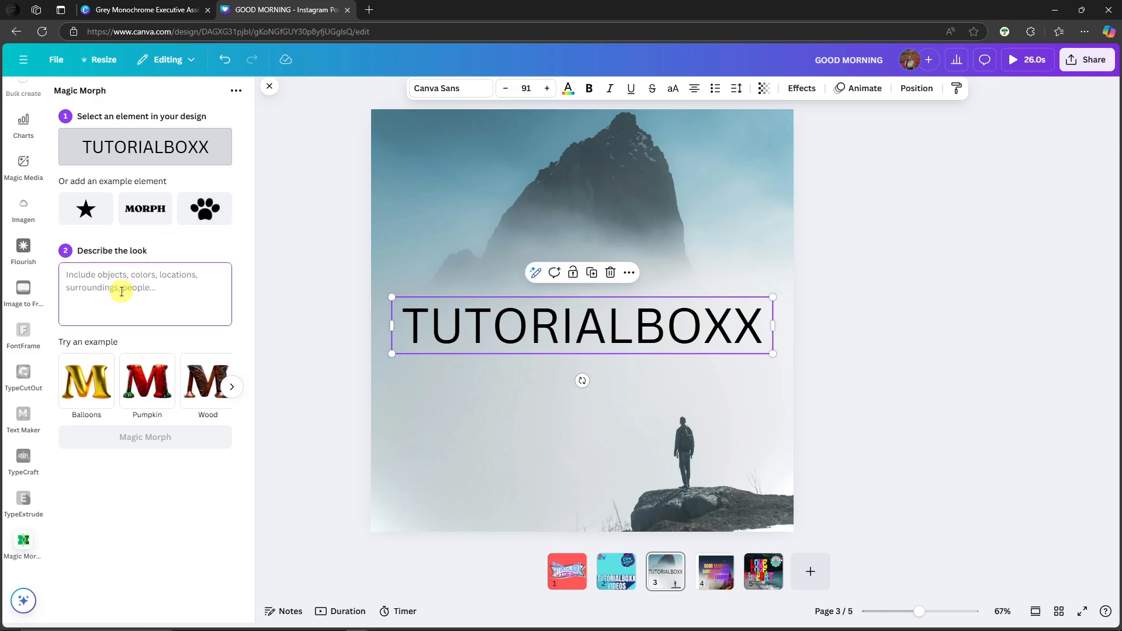
pyautogui.click(232, 387)
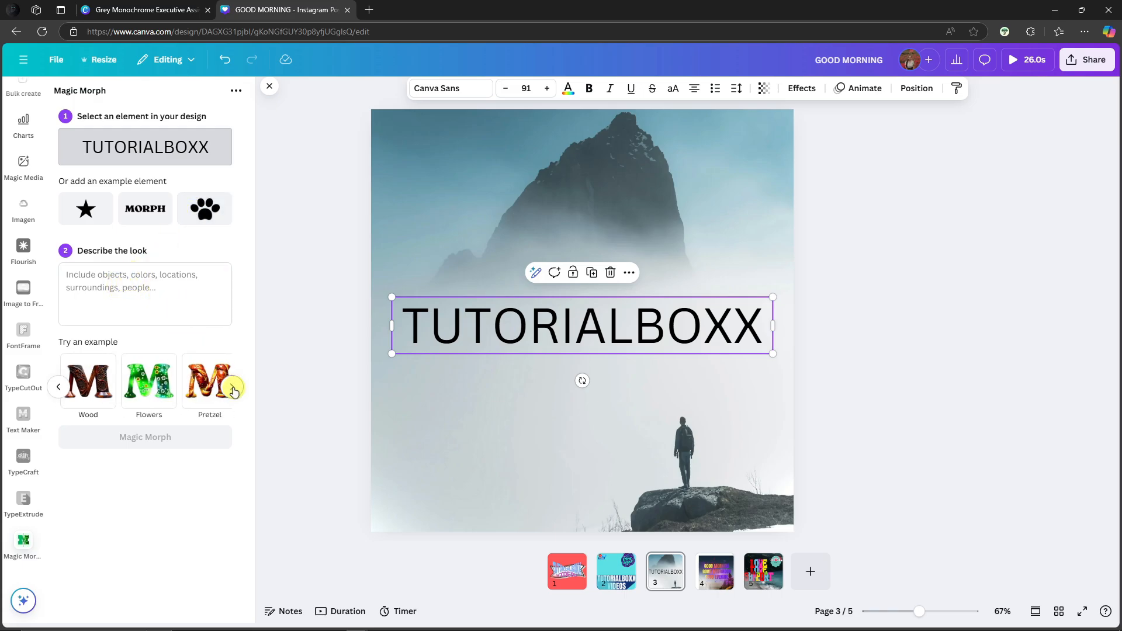
pyautogui.click(58, 387)
pyautogui.click(142, 270)
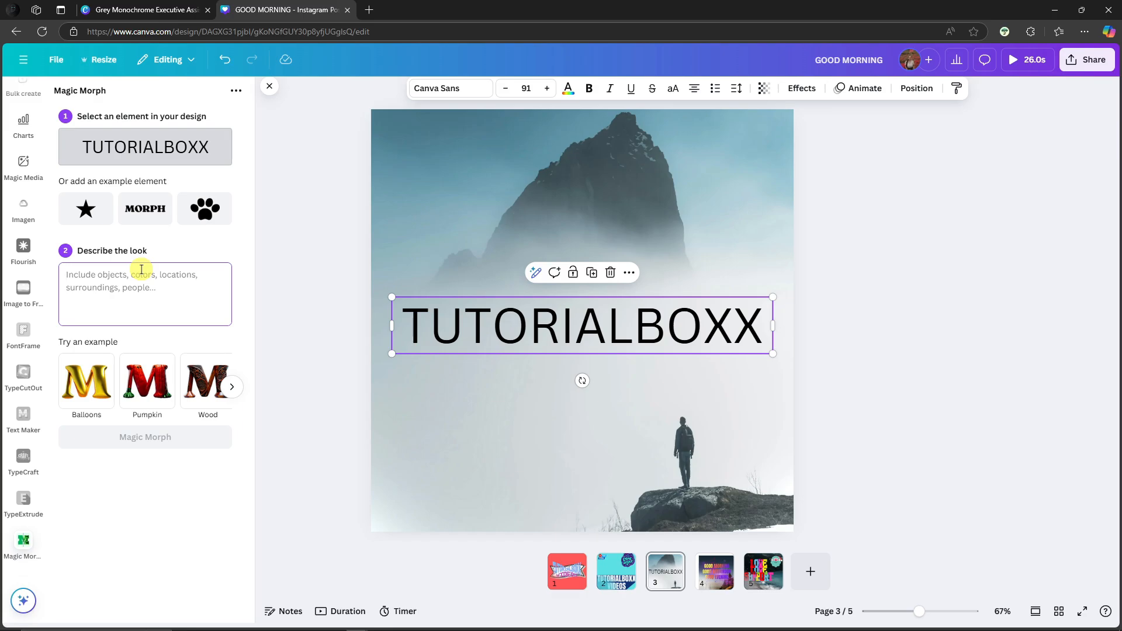
pyautogui.write('Cookie design')
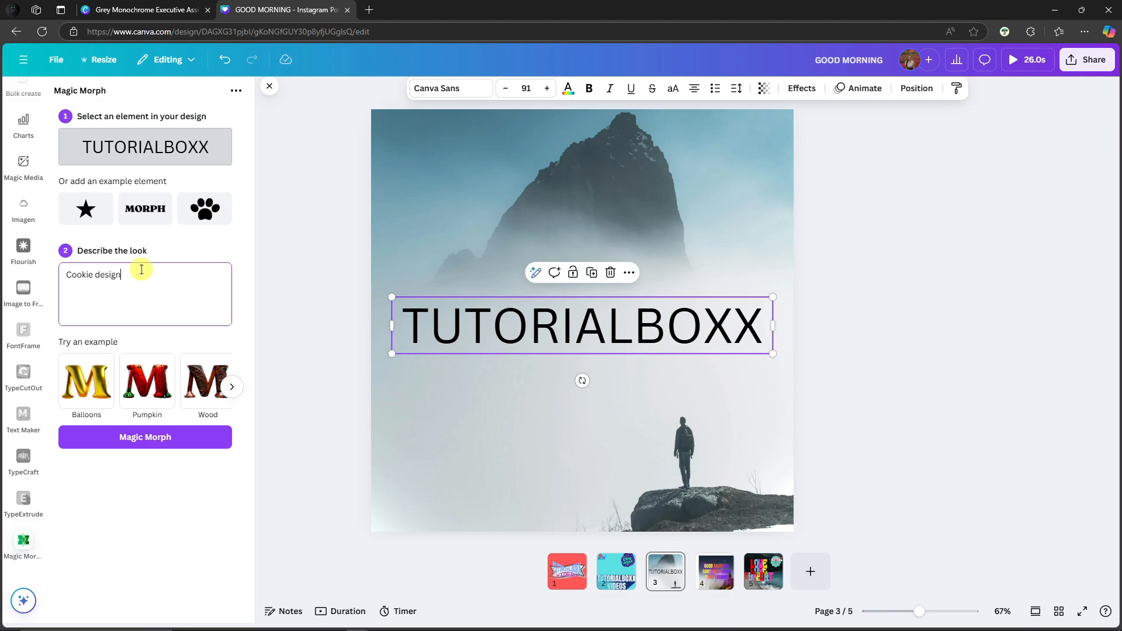
pyautogui.click(169, 438)
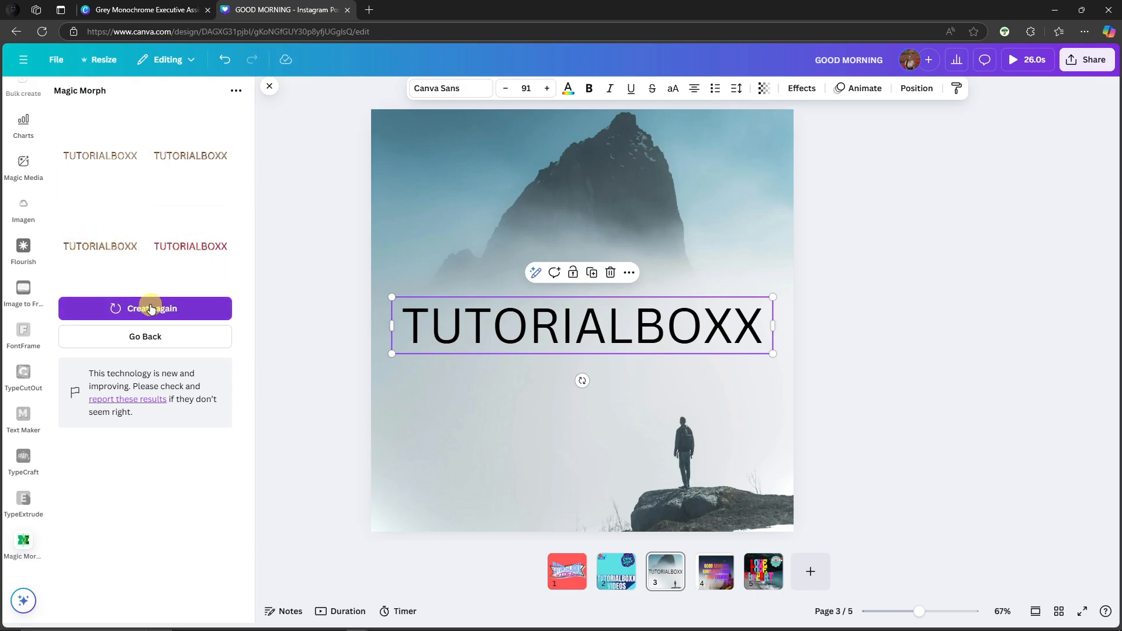
# Add the second cookie variant to the page and enlarge it to nearly full page width over the mountain peak
pyautogui.click(189, 162)
pyautogui.click(189, 162)
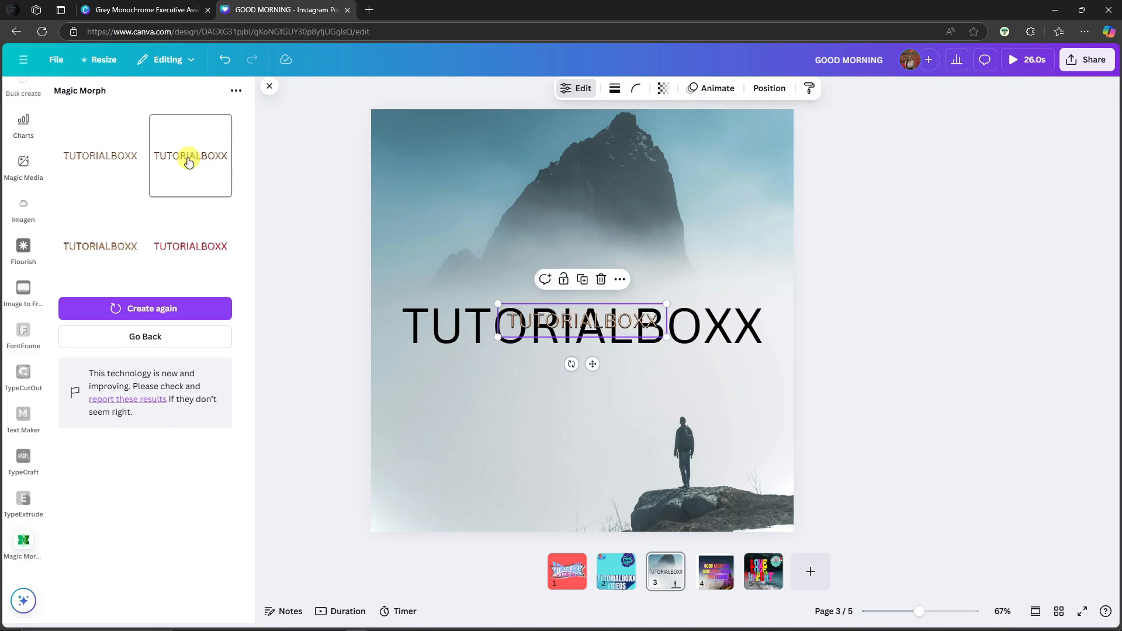
pyautogui.moveTo(543, 315); pyautogui.dragTo(455, 169)
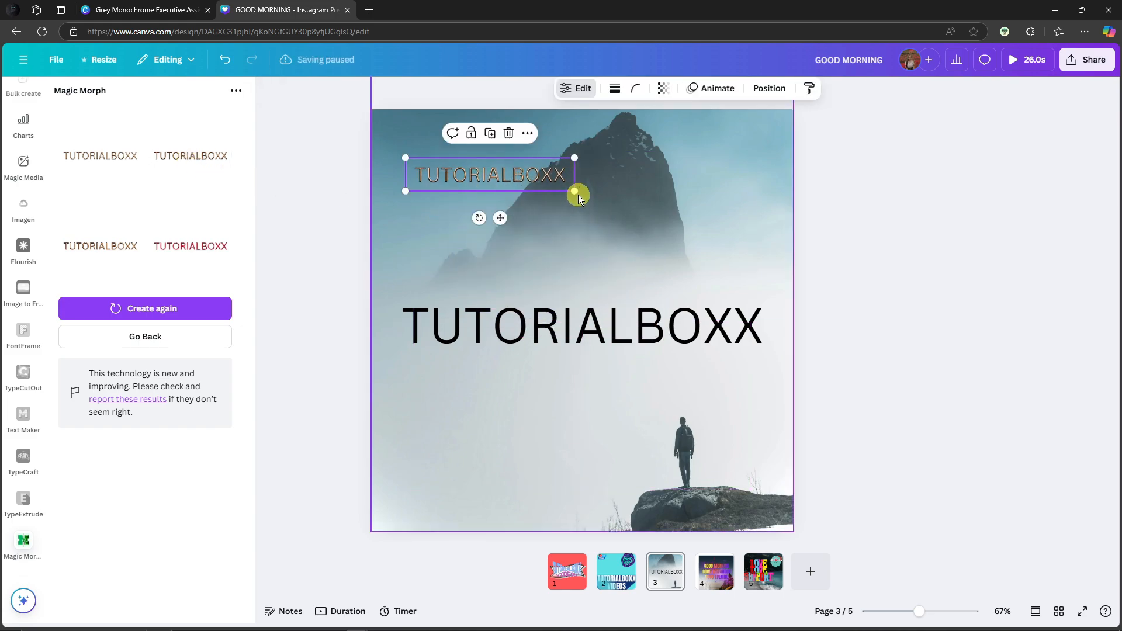
pyautogui.moveTo(575, 191); pyautogui.dragTo(793, 235)
pyautogui.moveTo(695, 202)
pyautogui.mouseDown()
pyautogui.moveTo(682, 187)
pyautogui.moveTo(687, 173)
pyautogui.moveTo(707, 186)
pyautogui.mouseUp()
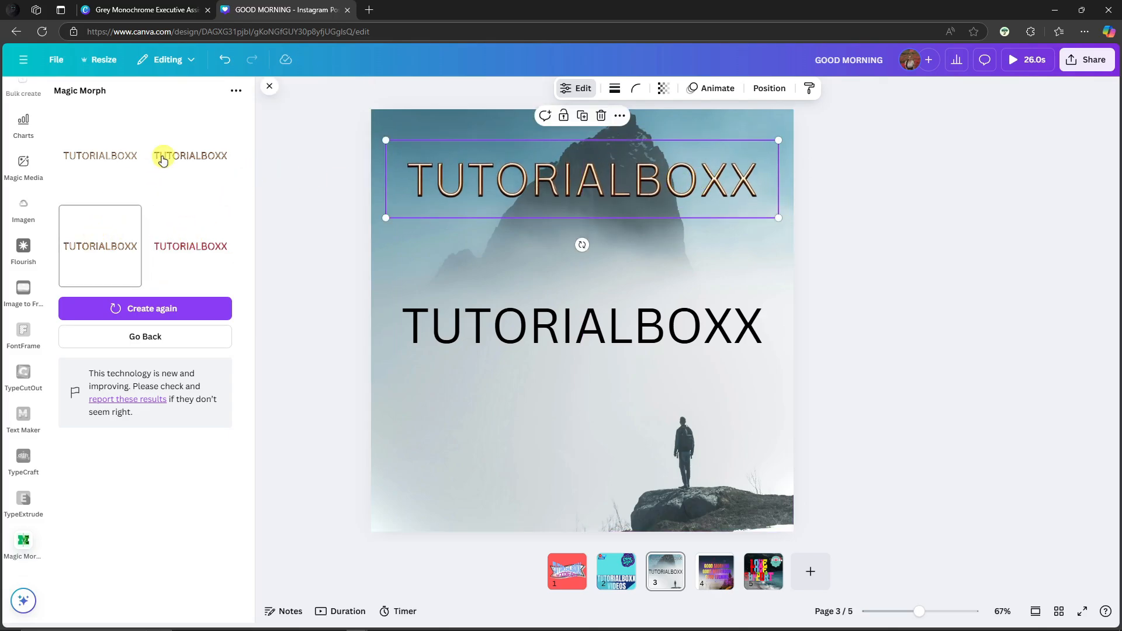
# Add another brown cookie variant, enlarge it below the black text and nudge the black text slightly upward
pyautogui.click(631, 271)
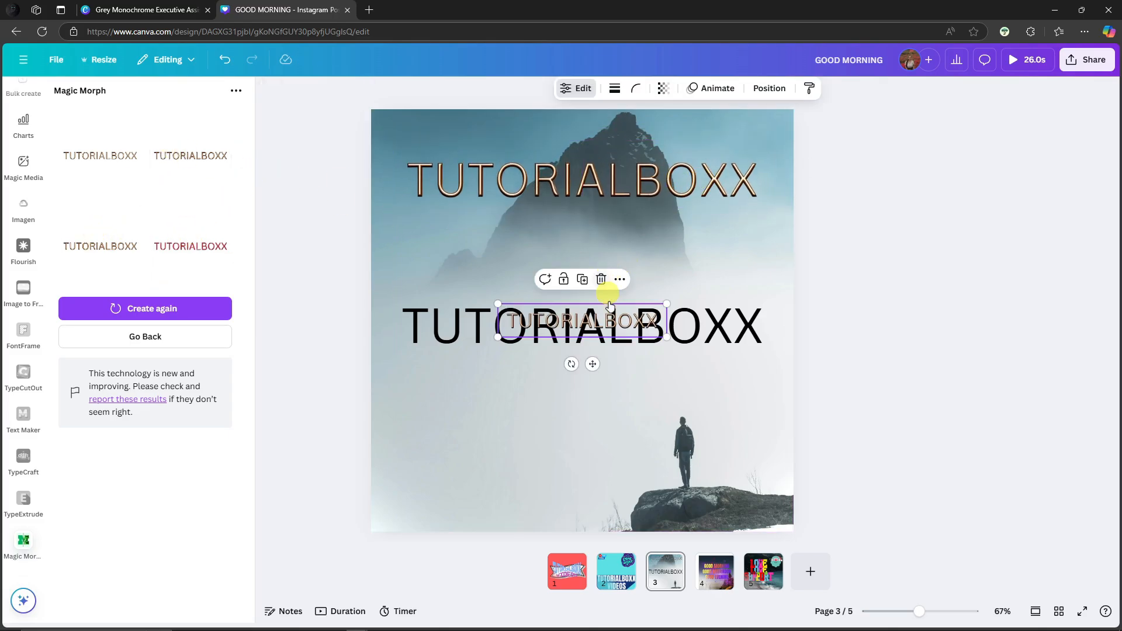
pyautogui.moveTo(623, 319); pyautogui.dragTo(765, 511)
pyautogui.moveTo(586, 316); pyautogui.dragTo(584, 312)
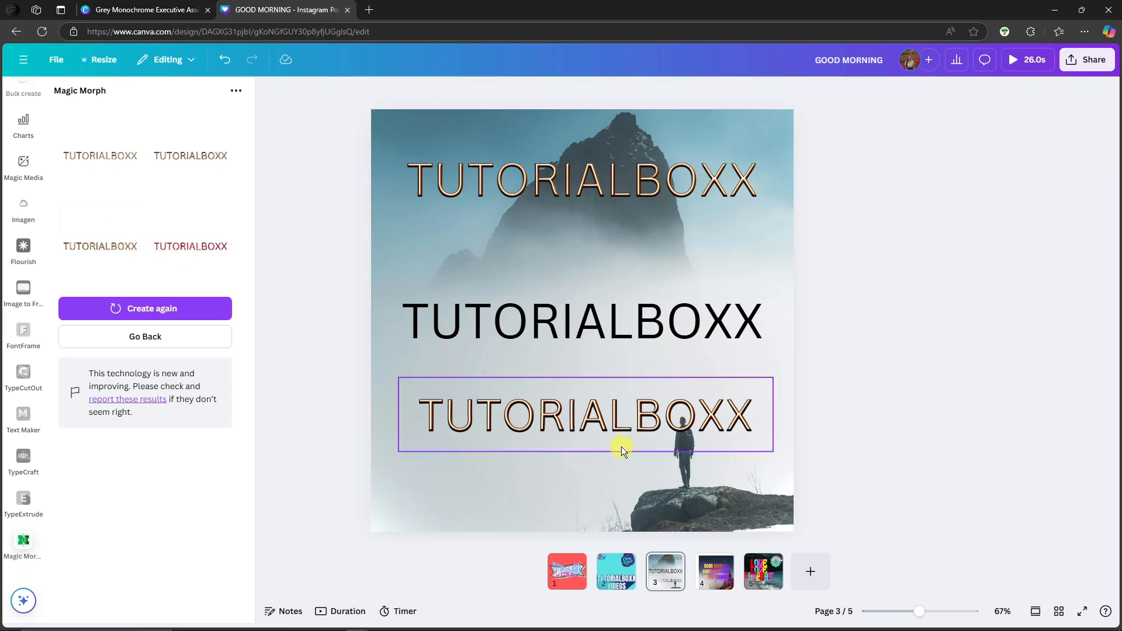
# Place a further brown cookie variant between the topmost lettering and the black text, enlarged to a similar width
pyautogui.moveTo(567, 325); pyautogui.dragTo(492, 248)
pyautogui.moveTo(581, 258); pyautogui.dragTo(783, 320)
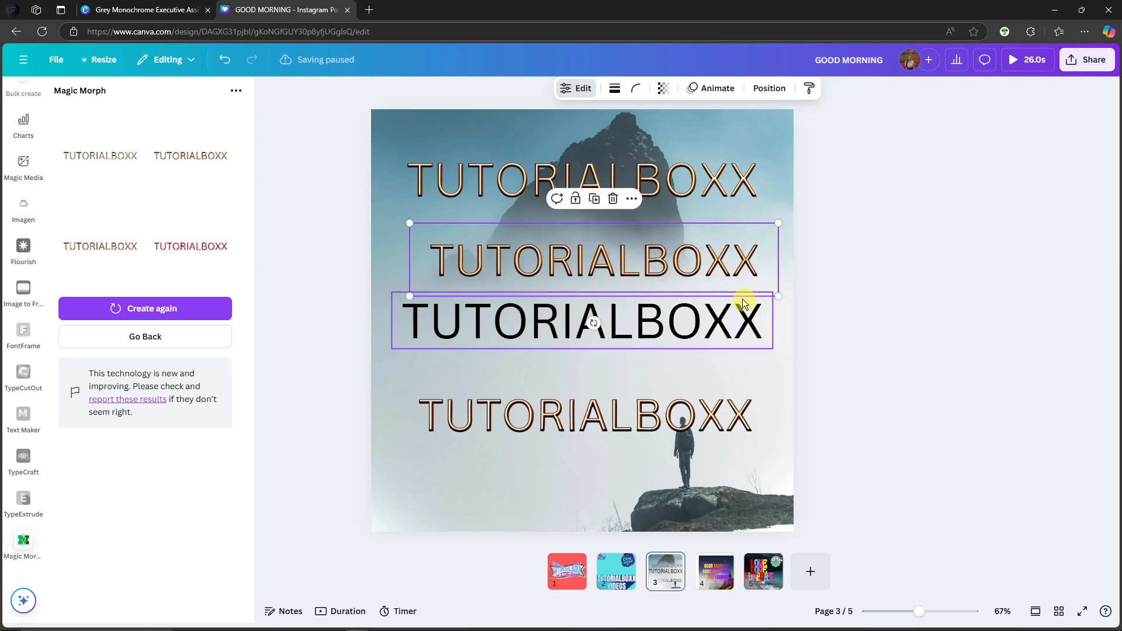
pyautogui.moveTo(719, 274); pyautogui.dragTo(701, 260)
pyautogui.moveTo(769, 279); pyautogui.dragTo(768, 284)
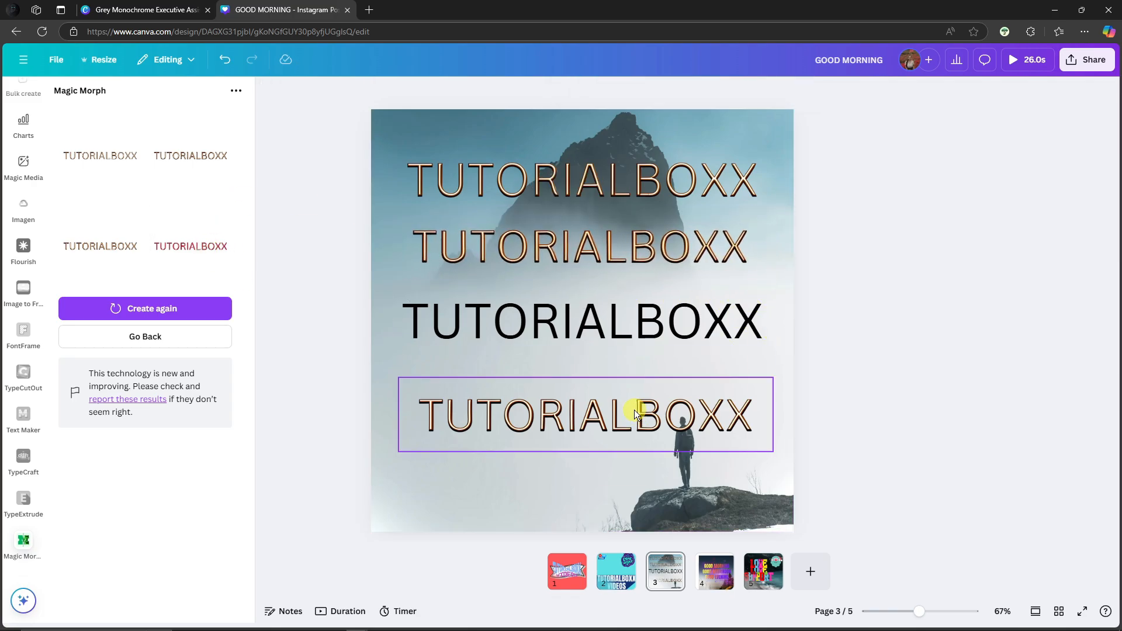
# Add the red cookie variant and enlarge it to nearly full width beneath the other lettering at the page's bottom
pyautogui.click(191, 246)
pyautogui.moveTo(564, 318); pyautogui.dragTo(476, 466)
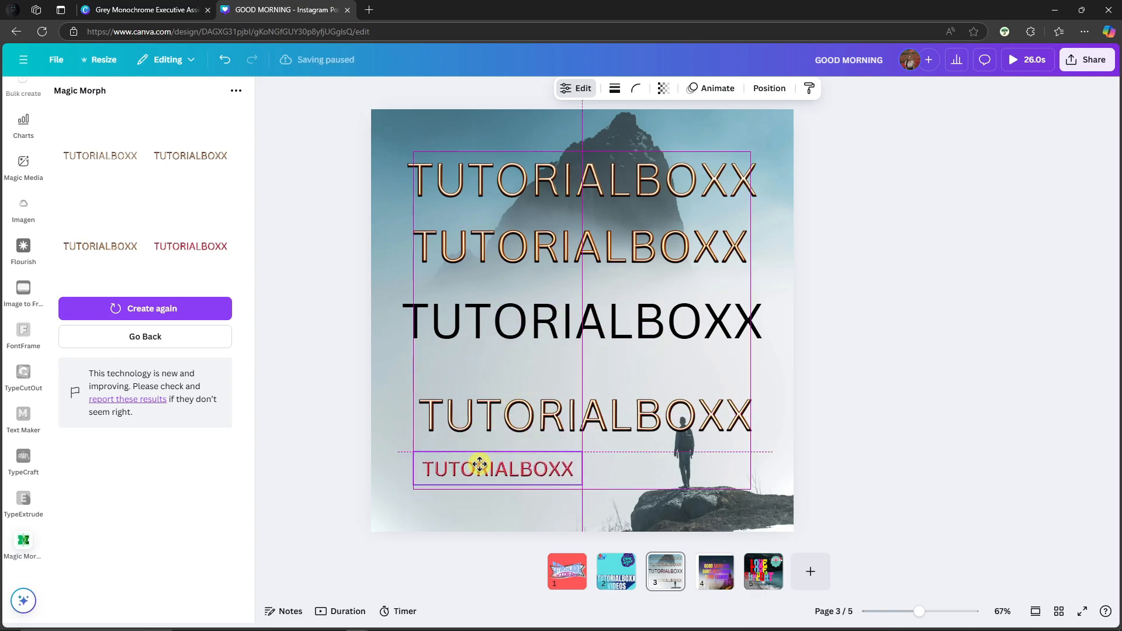
pyautogui.moveTo(580, 479); pyautogui.dragTo(768, 522)
pyautogui.moveTo(709, 490); pyautogui.dragTo(691, 479)
pyautogui.moveTo(756, 518); pyautogui.dragTo(771, 522)
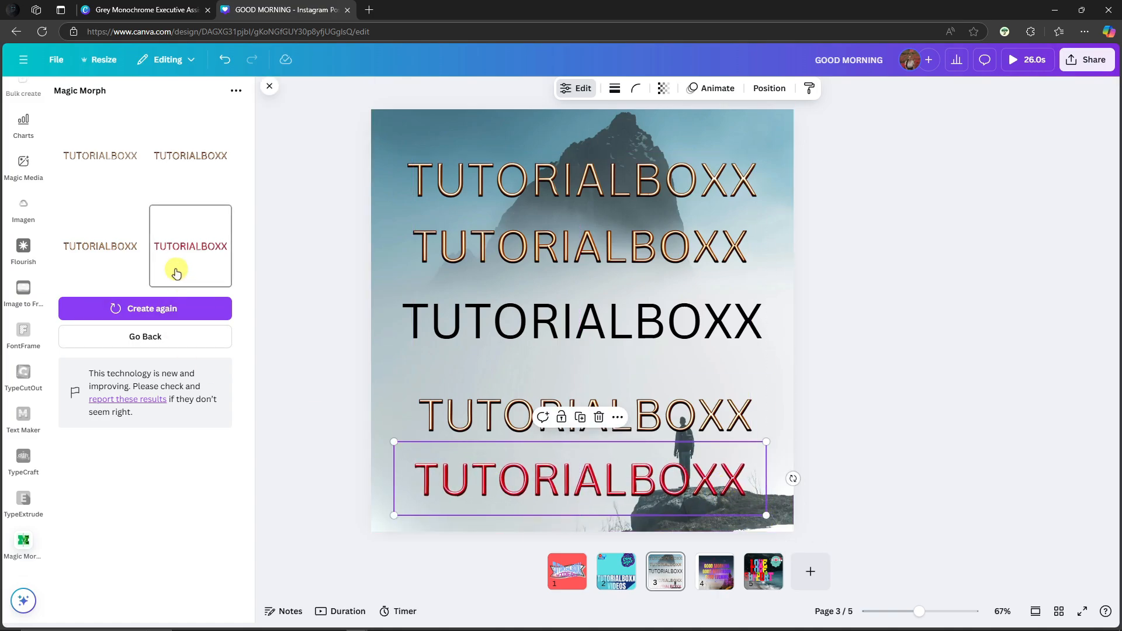
# Reselect the plain black TUTORIALBOXX text and return to Magic Morph's look description, cancelling the repeated cookie generation
pyautogui.click(269, 87)
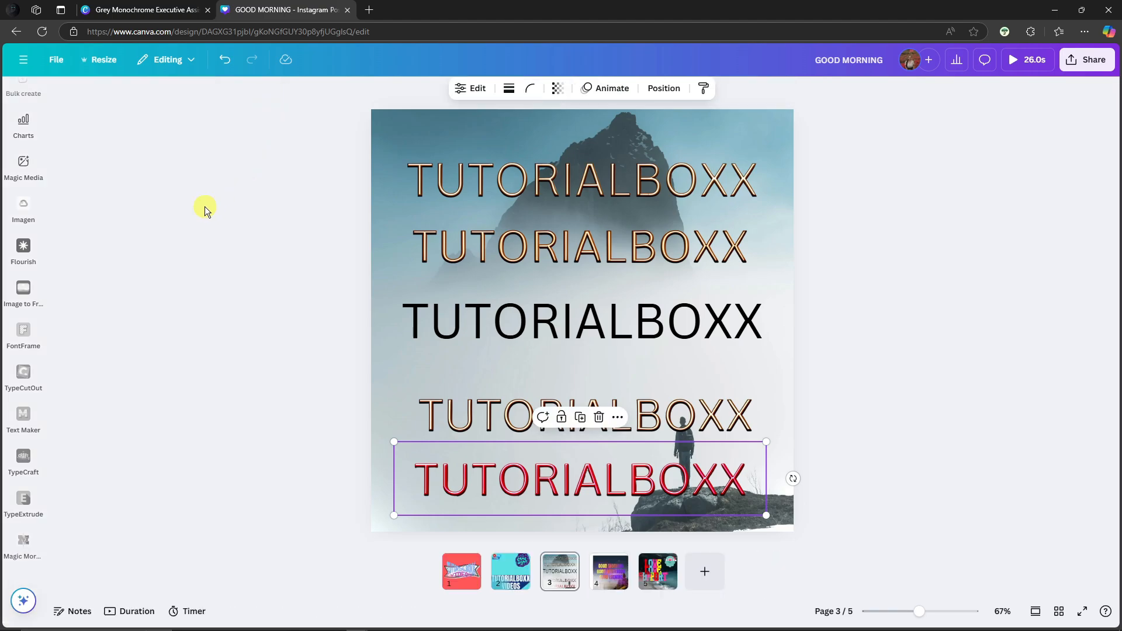
pyautogui.click(528, 253)
pyautogui.click(519, 327)
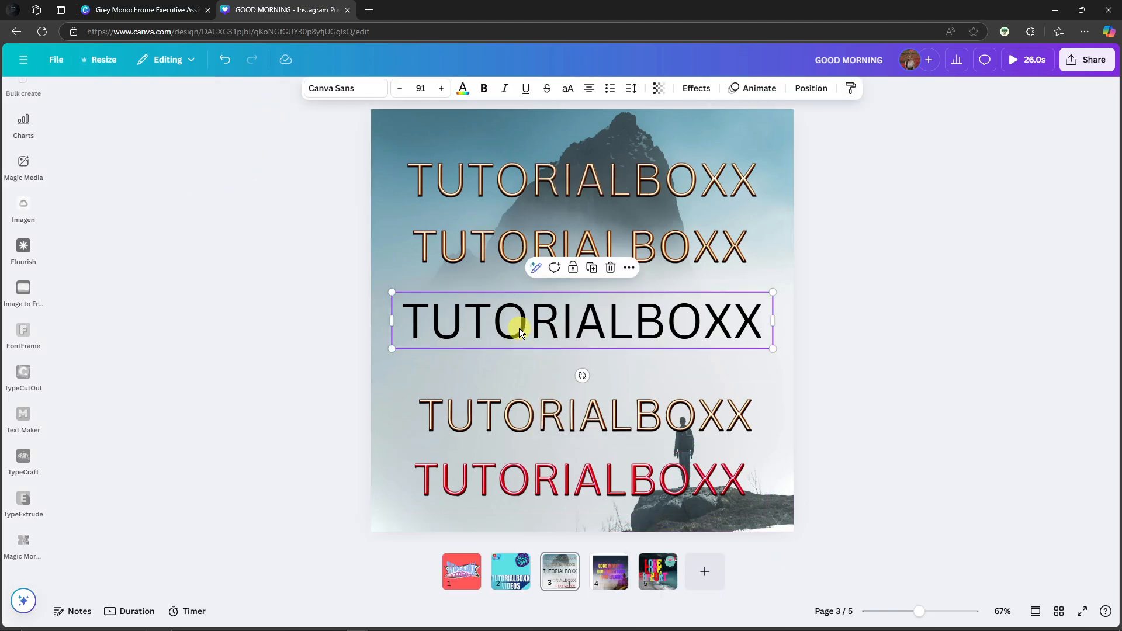
pyautogui.click(516, 327)
pyautogui.press('Escape')
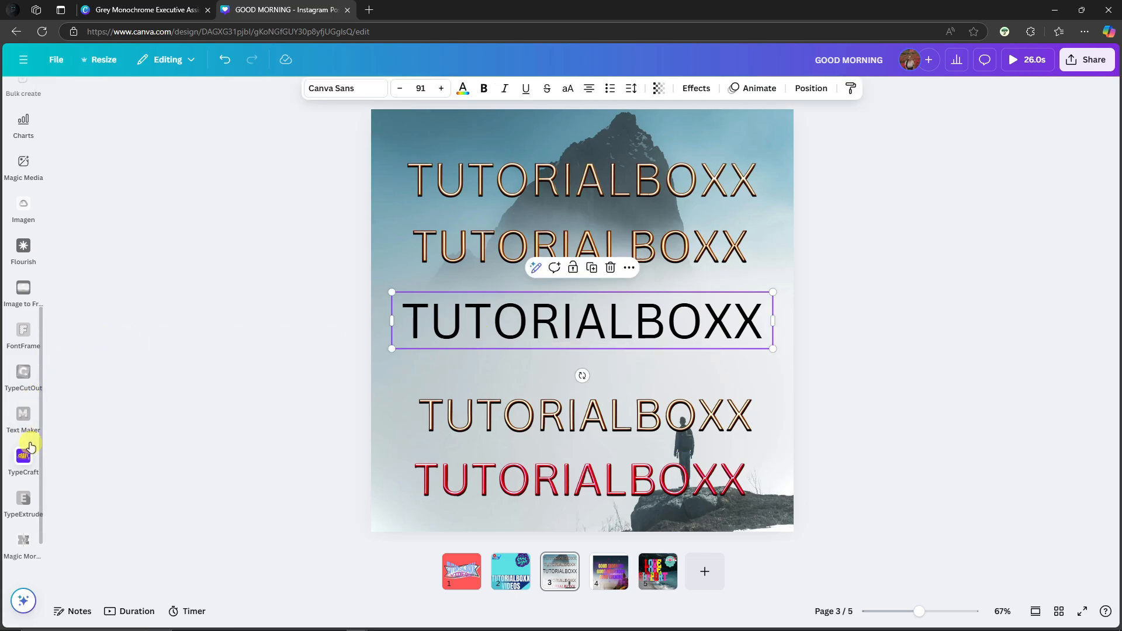
pyautogui.scroll(-2, 30, 448)
pyautogui.click(25, 468)
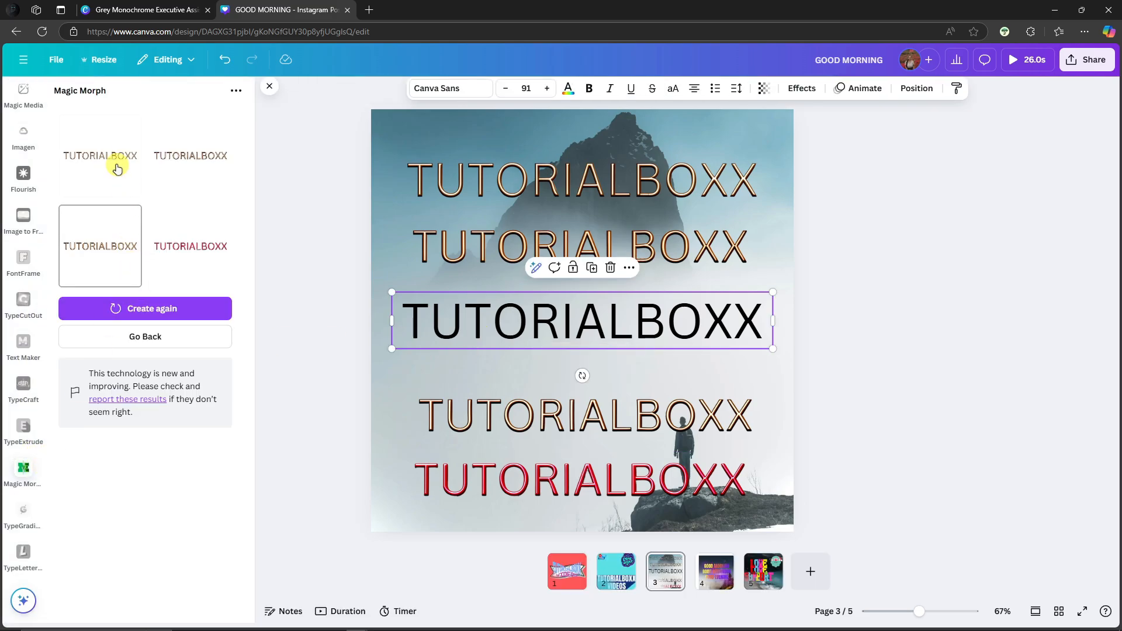
pyautogui.click(170, 309)
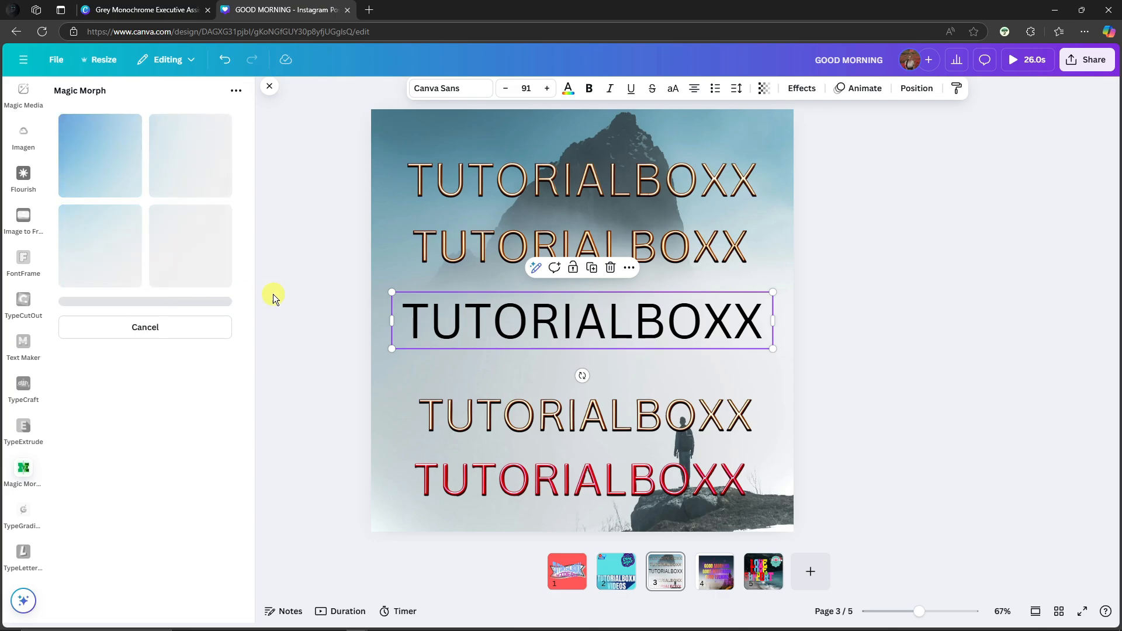
pyautogui.click(178, 328)
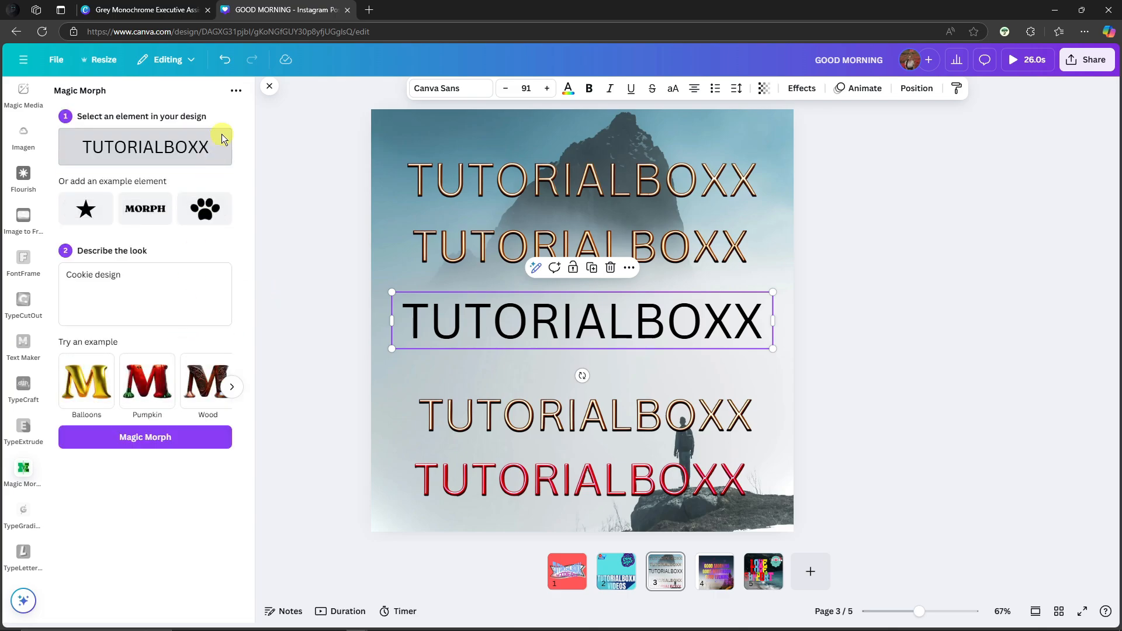
# Replace the look description with a milky one beginning "Milky sp" and generate new variants of the text
pyautogui.tripleClick(152, 276)
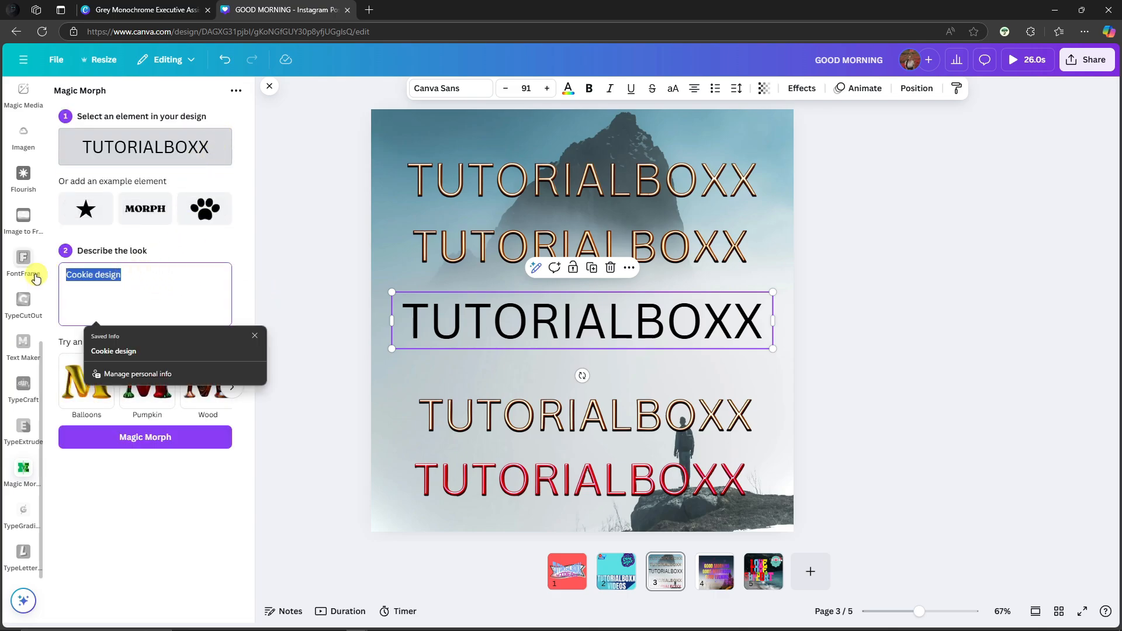
pyautogui.click(257, 336)
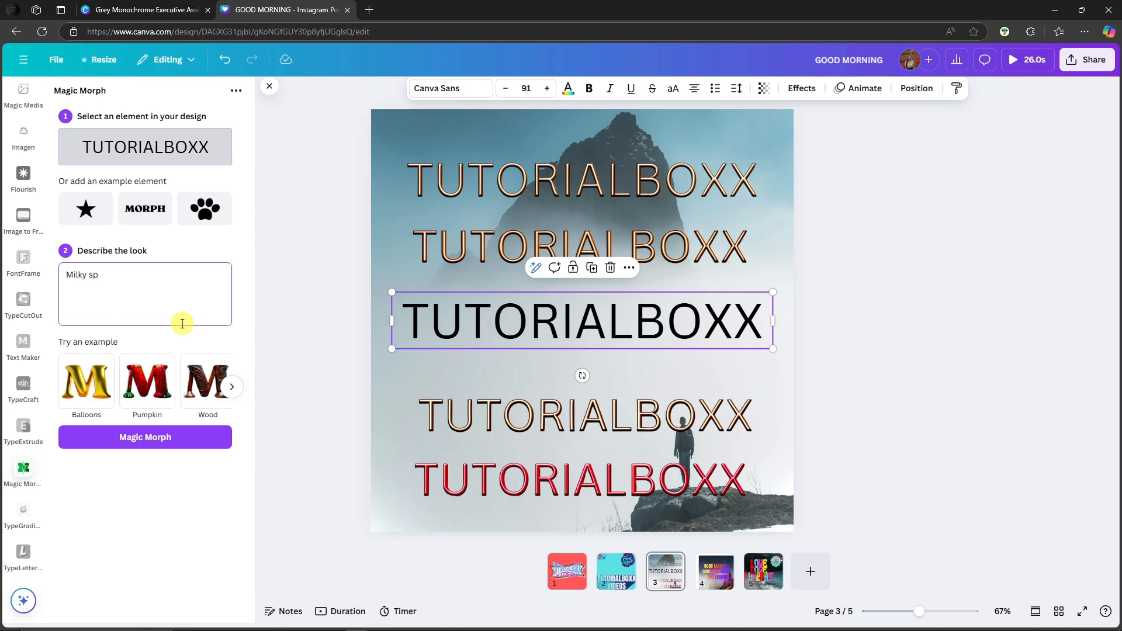
pyautogui.click(180, 443)
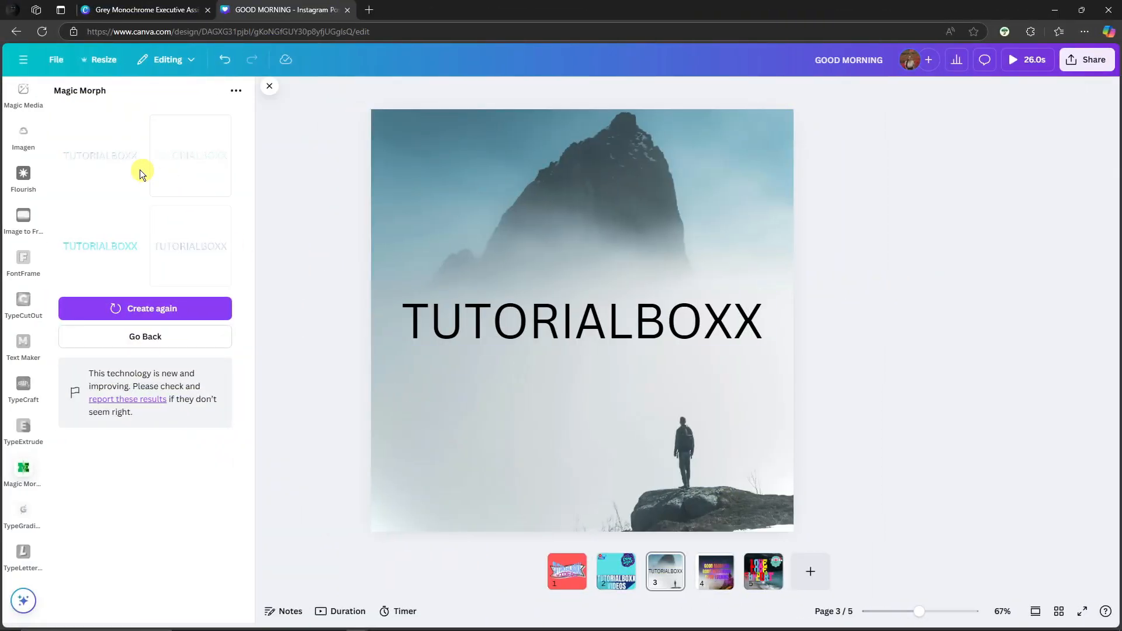
# Add the first milky variant to the page and enlarge it to nearly full page width across the mountain peak
pyautogui.click(102, 155)
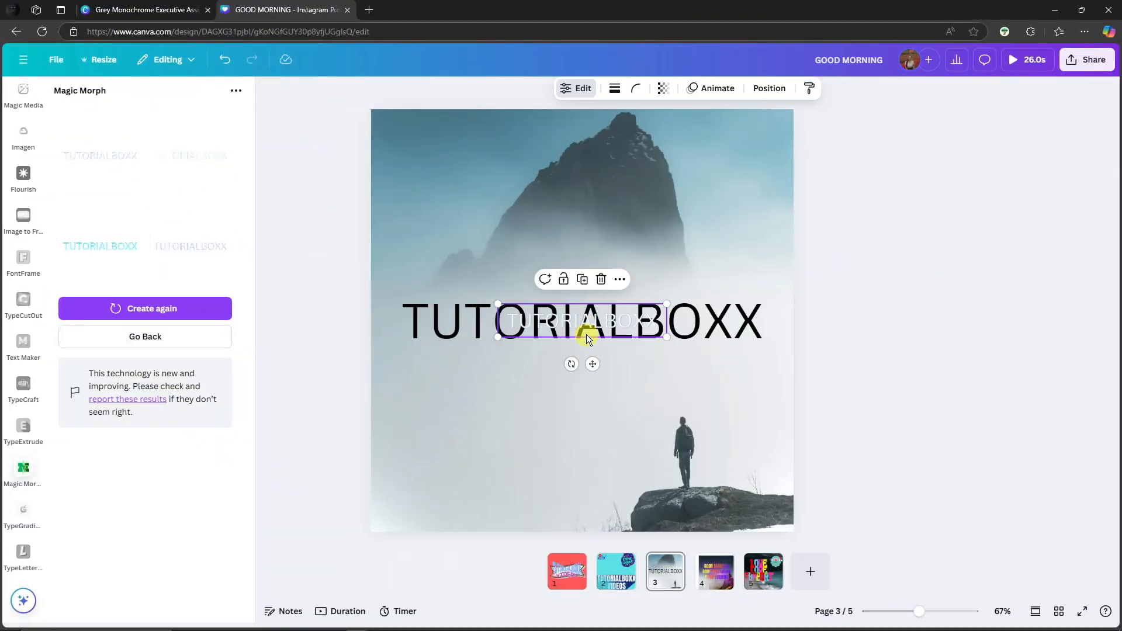
pyautogui.moveTo(587, 334); pyautogui.dragTo(491, 150)
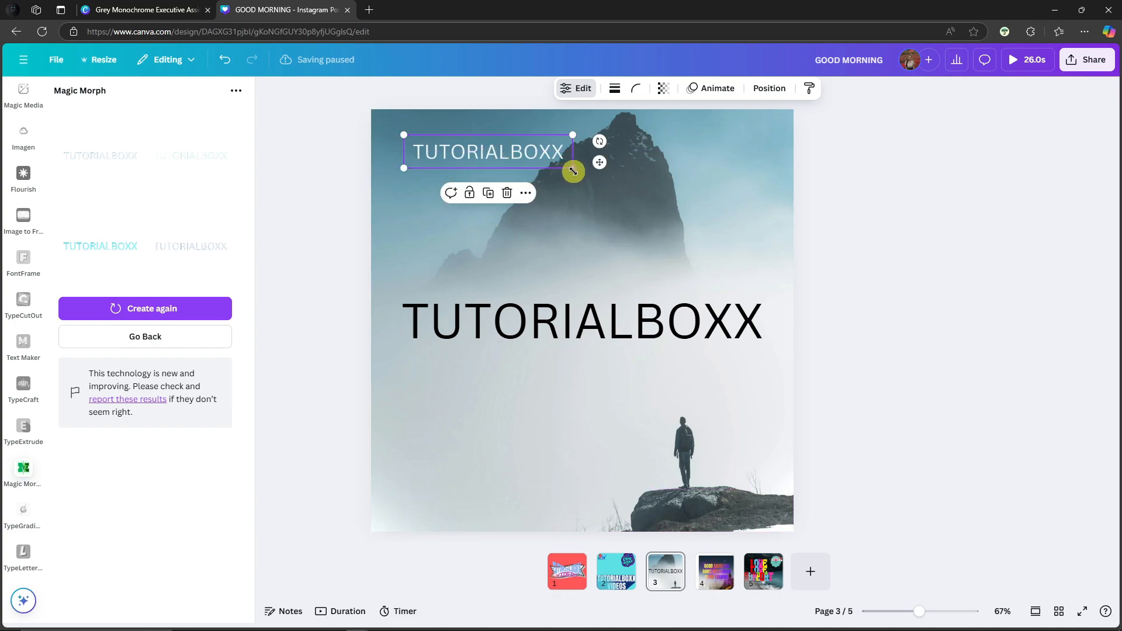
pyautogui.moveTo(573, 170); pyautogui.dragTo(768, 235)
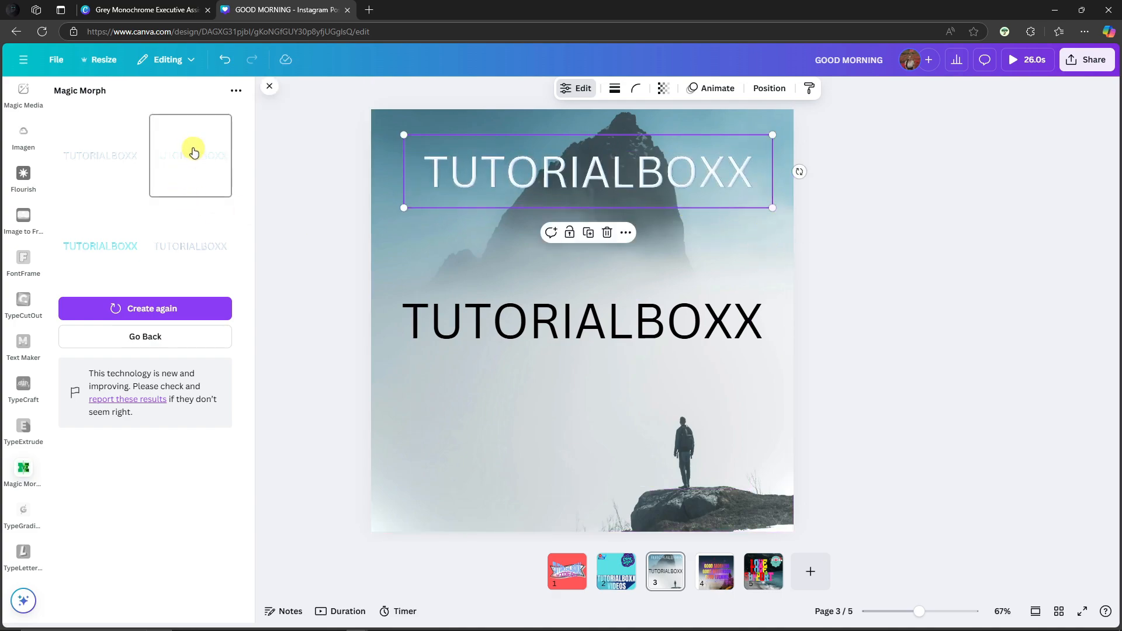
# Add the second milky variant and enlarge it to nearly full page width just below the black text
pyautogui.click(669, 359)
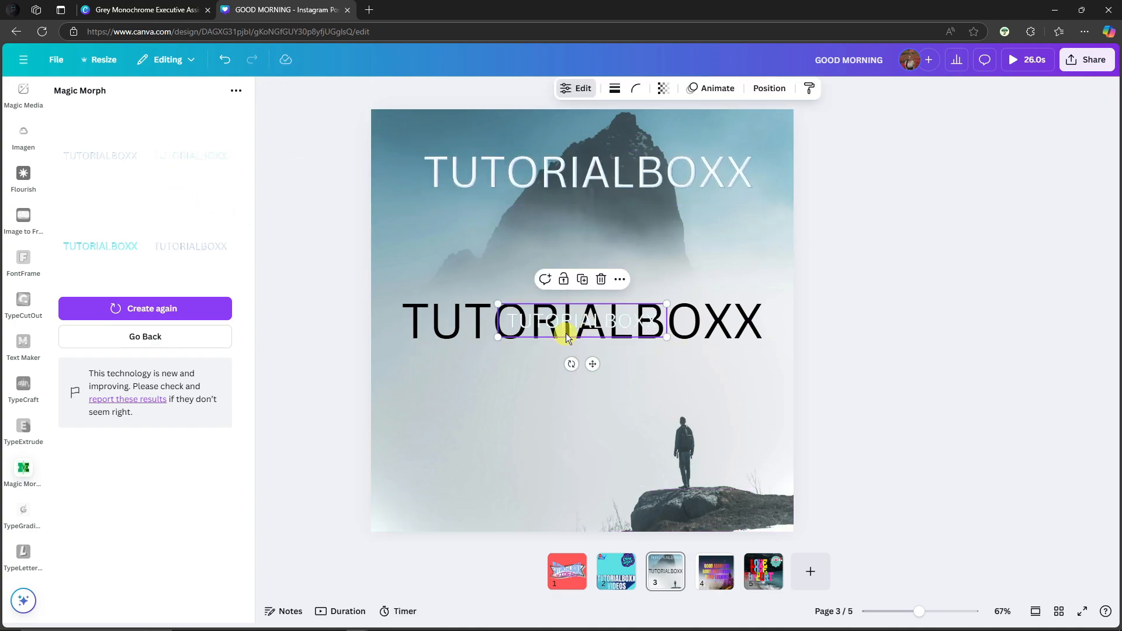
pyautogui.moveTo(565, 334); pyautogui.dragTo(482, 389)
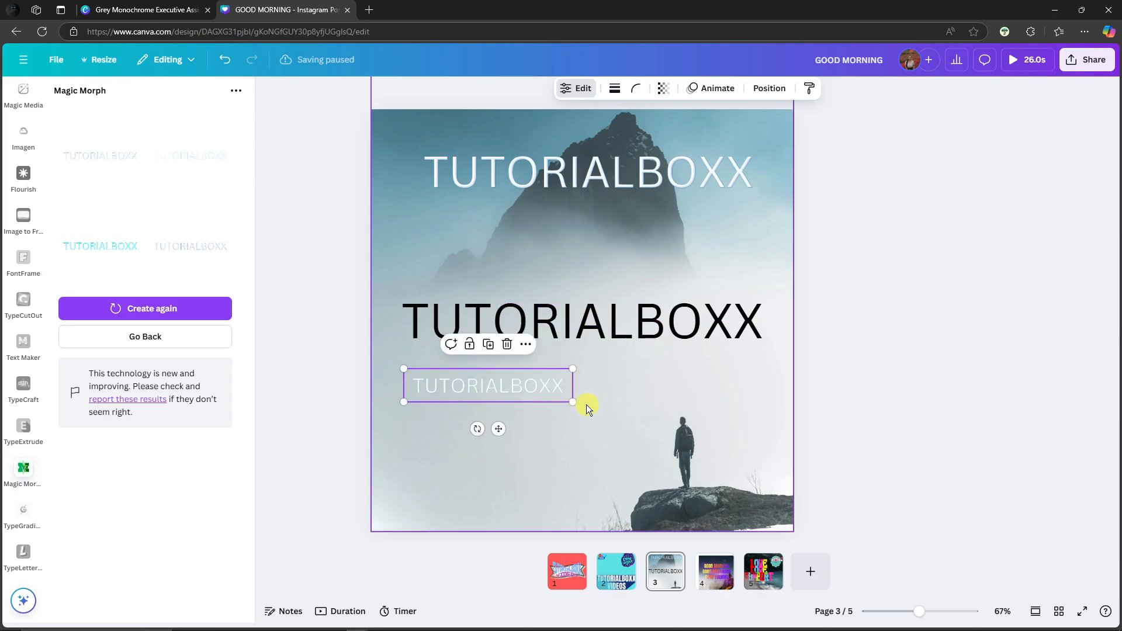
pyautogui.moveTo(591, 408); pyautogui.dragTo(773, 442)
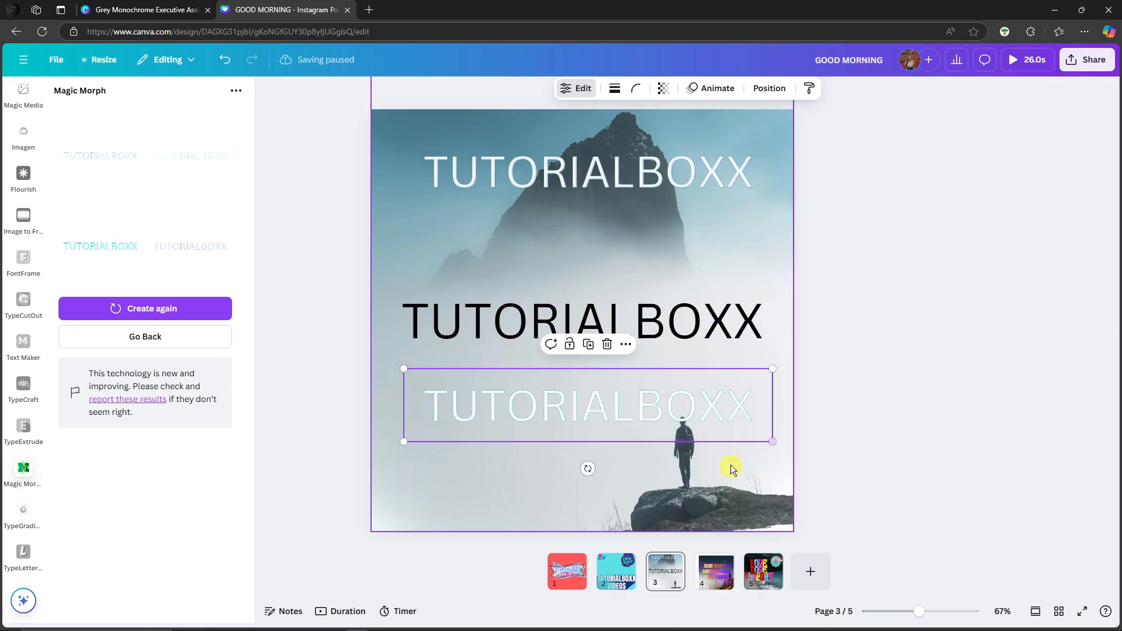
# Add the cyan-outlined milky variant above the black text and the fourth variant near the page's lower edge, both nearly full page width
pyautogui.click(77, 249)
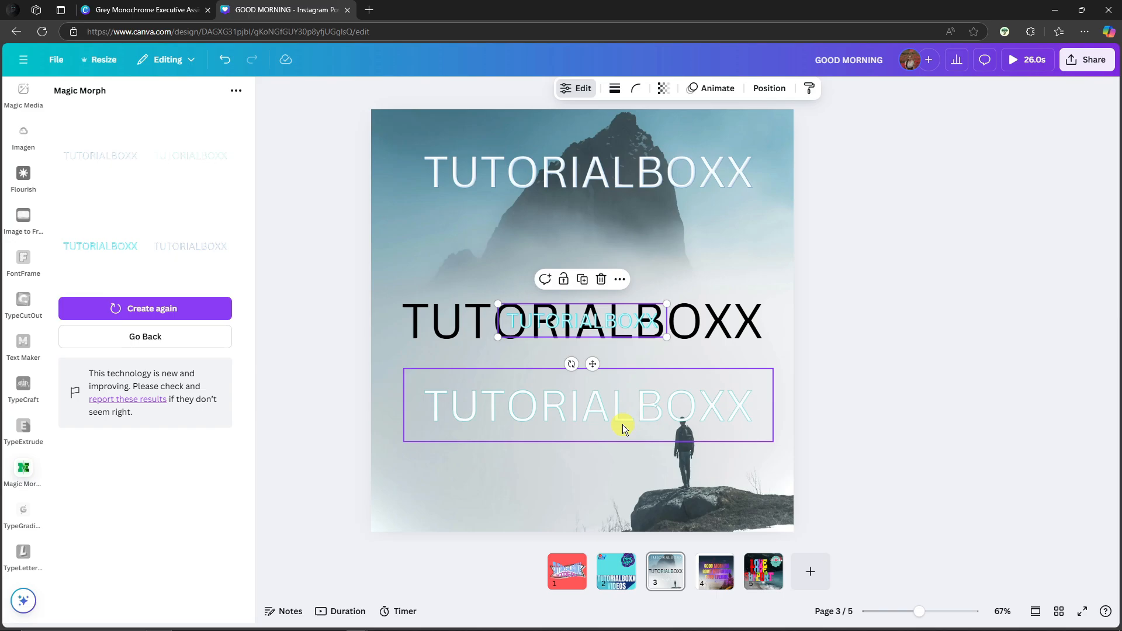
pyautogui.moveTo(574, 321); pyautogui.dragTo(489, 218)
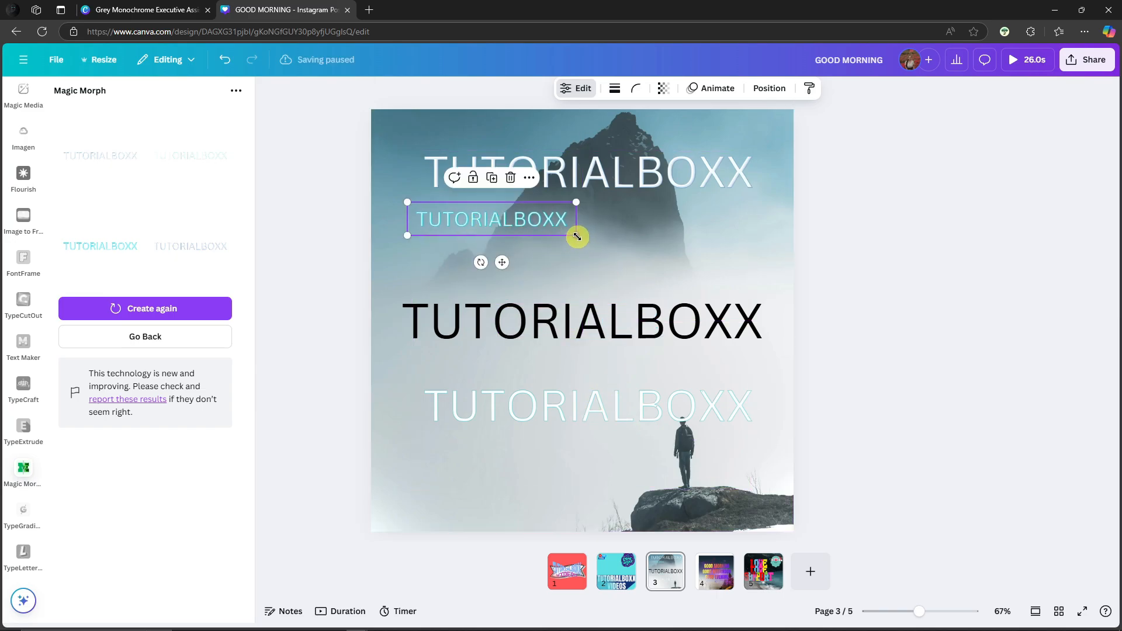
pyautogui.moveTo(576, 238); pyautogui.dragTo(772, 296)
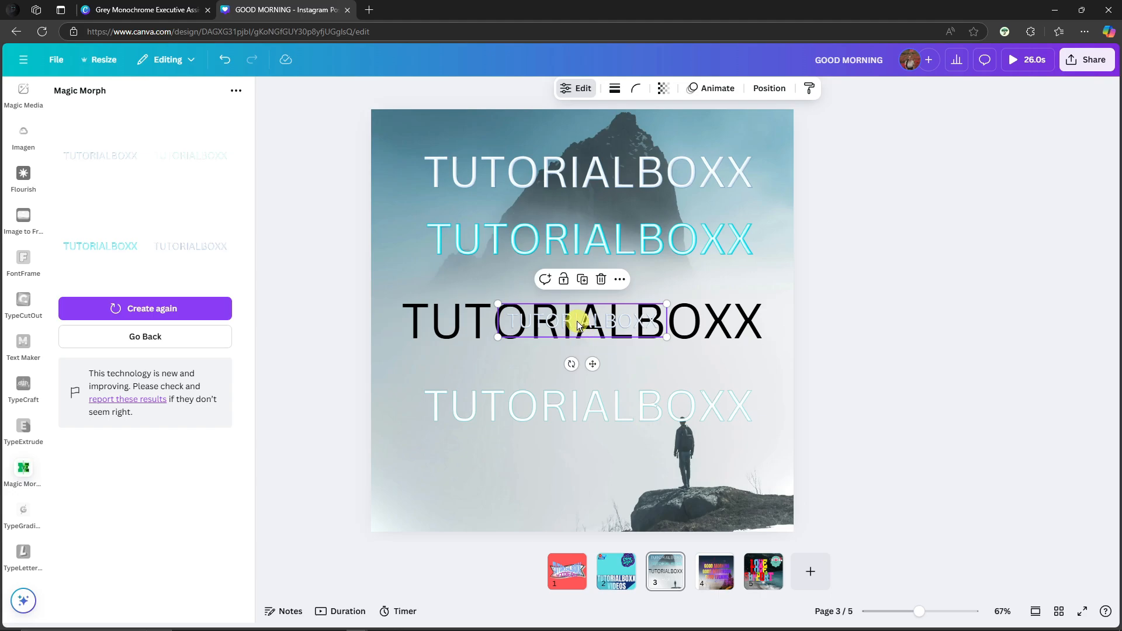
pyautogui.moveTo(577, 322); pyautogui.dragTo(487, 474)
pyautogui.moveTo(578, 485); pyautogui.dragTo(770, 512)
# Nudge the two milky variants above the black text slightly left, aligning their left edges and evening out their vertical spacing
pyautogui.moveTo(545, 244); pyautogui.dragTo(537, 247)
pyautogui.moveTo(507, 167); pyautogui.dragTo(495, 169)
pyautogui.moveTo(489, 242); pyautogui.dragTo(482, 251)
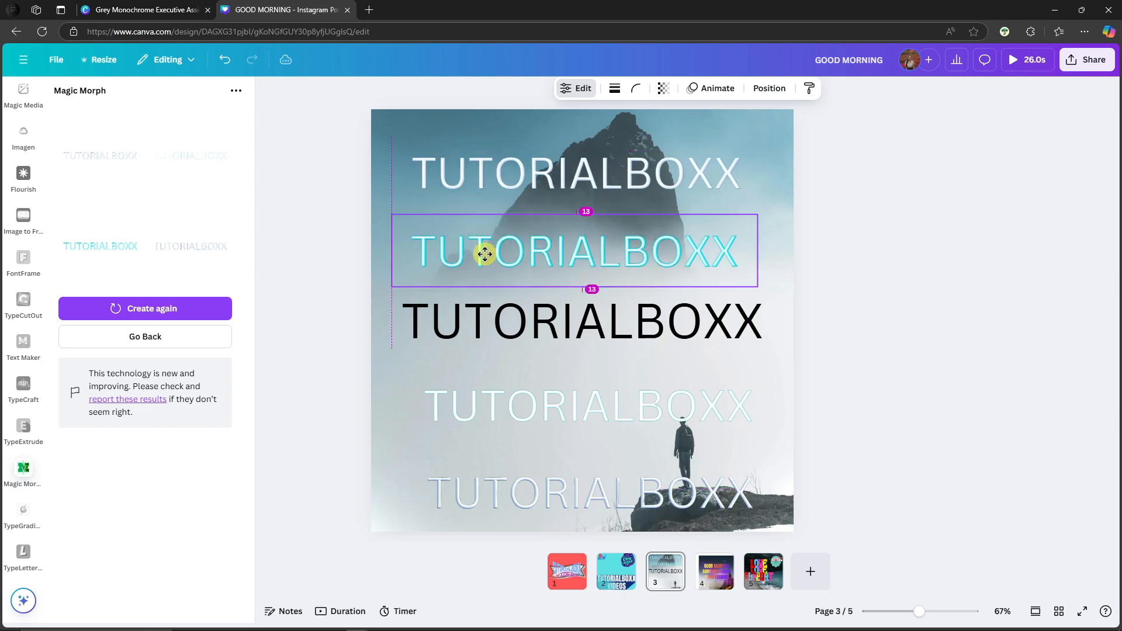
pyautogui.click(874, 300)
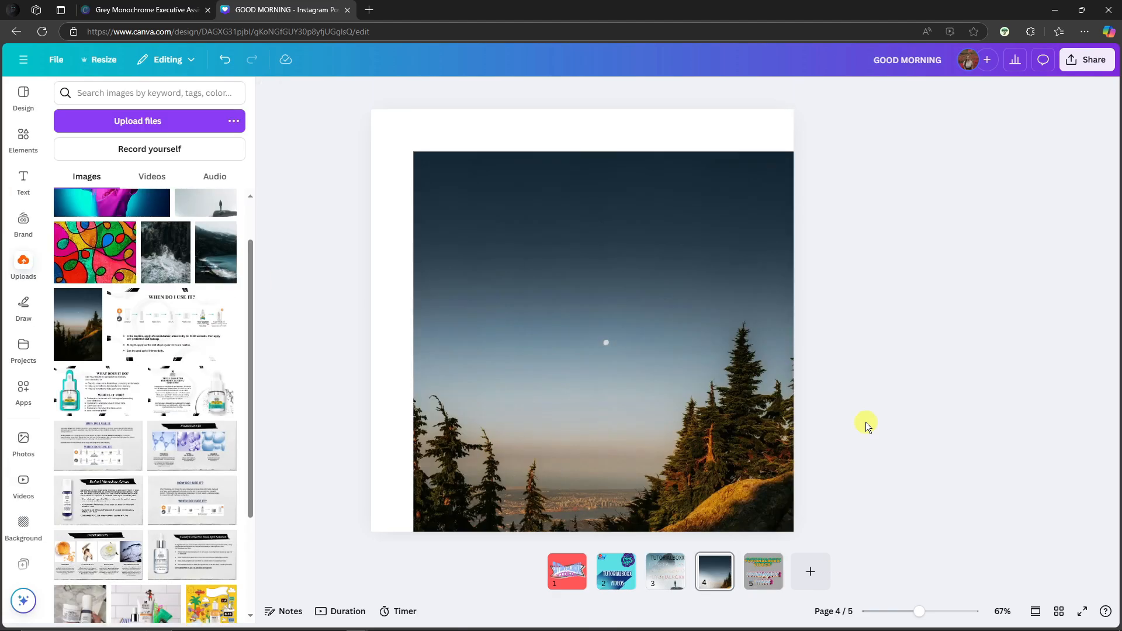
# Search the apps for "typegradient" and open TypeGradient for the night-sky forest photo page
pyautogui.click(23, 391)
pyautogui.click(155, 95)
pyautogui.write('type')
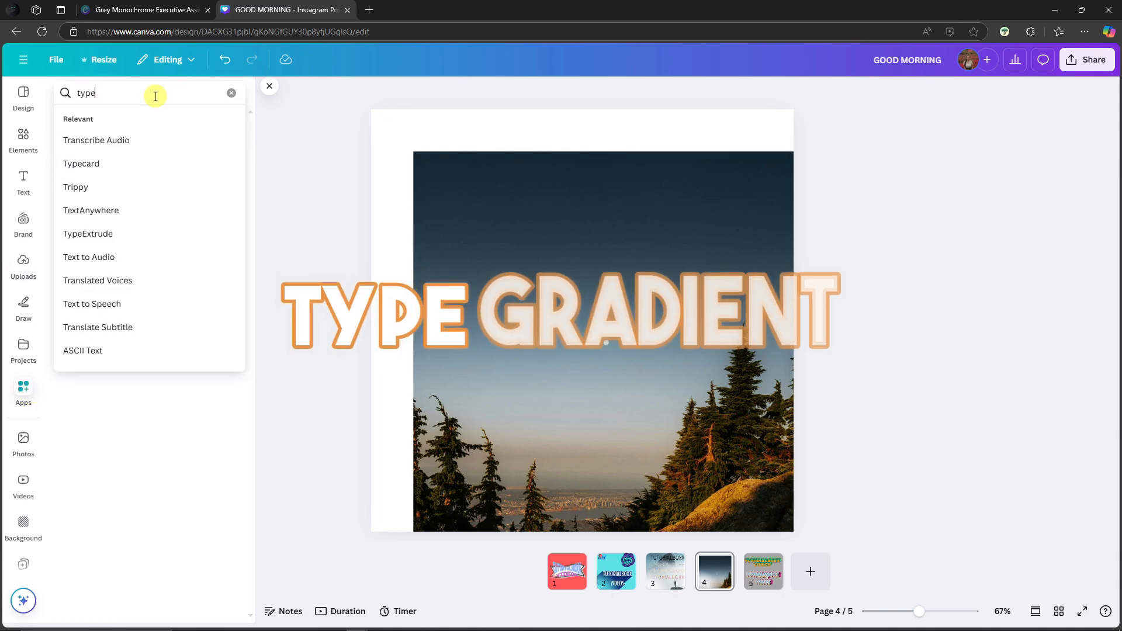
pyautogui.write('gradiant')
pyautogui.press('Return')
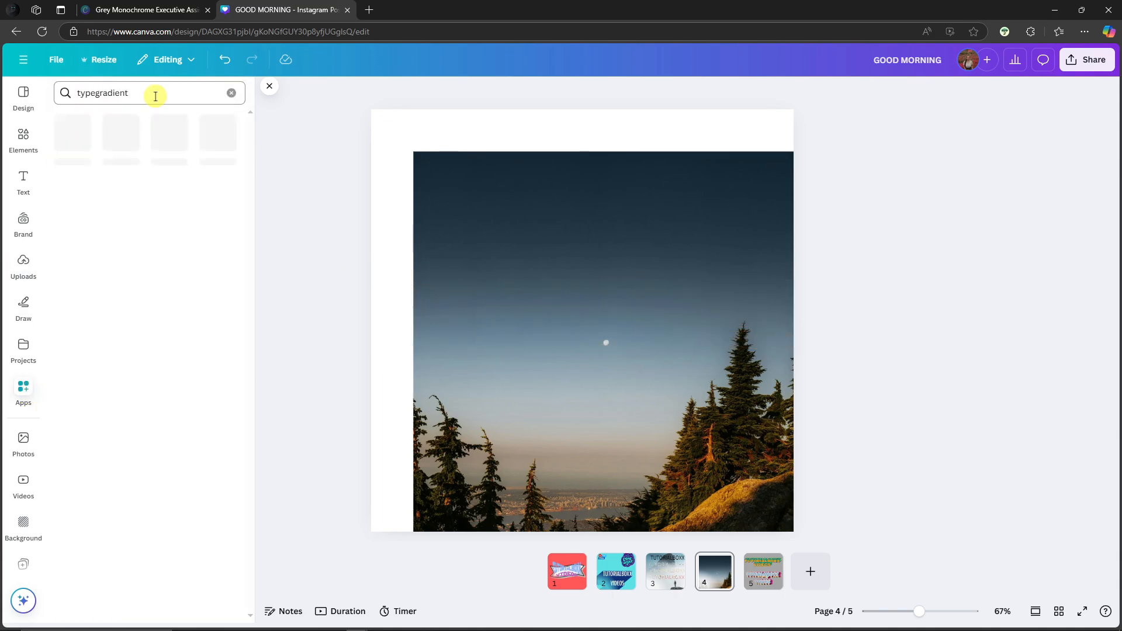
pyautogui.click(68, 139)
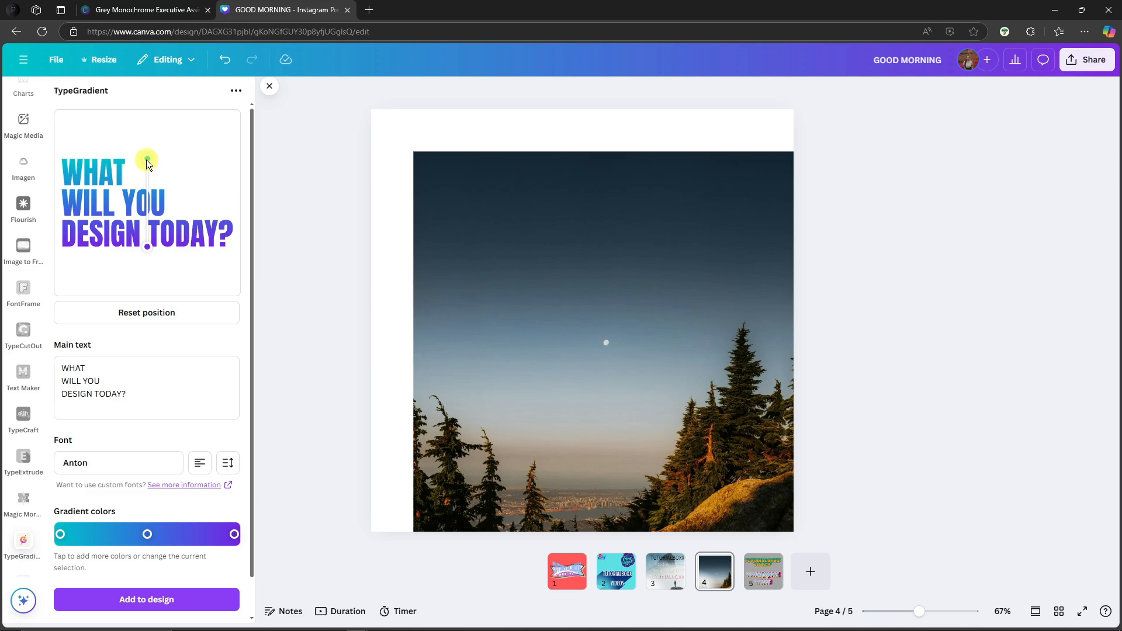
# Try different gradient angles on the sample text by repositioning both gradient end points, and reset their position
pyautogui.moveTo(146, 159); pyautogui.dragTo(128, 237)
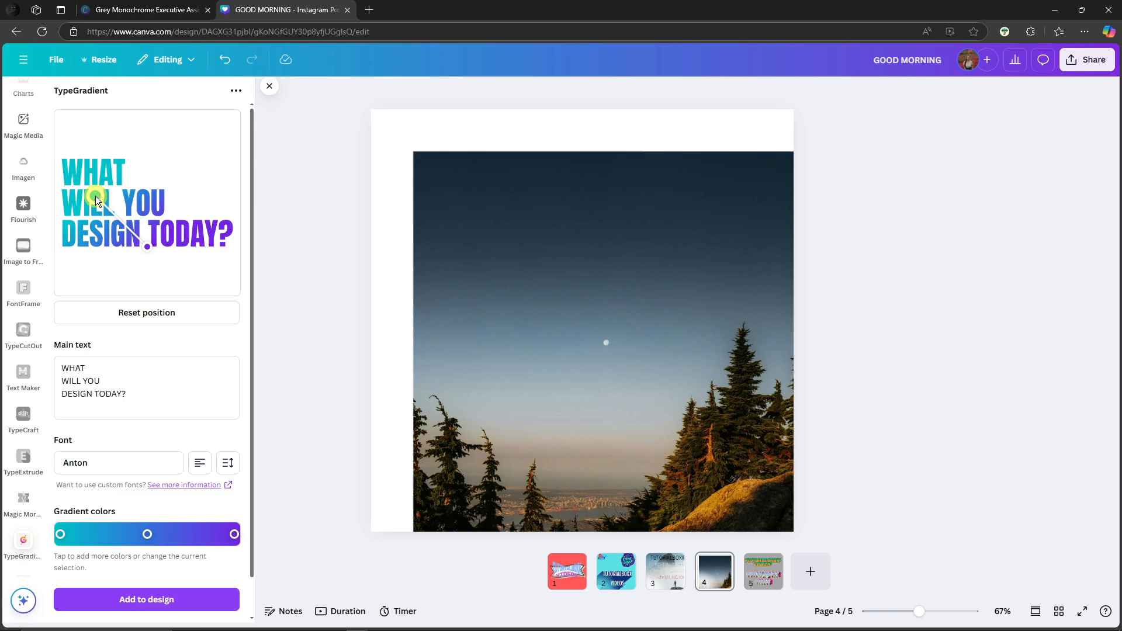
pyautogui.moveTo(145, 245); pyautogui.dragTo(203, 233)
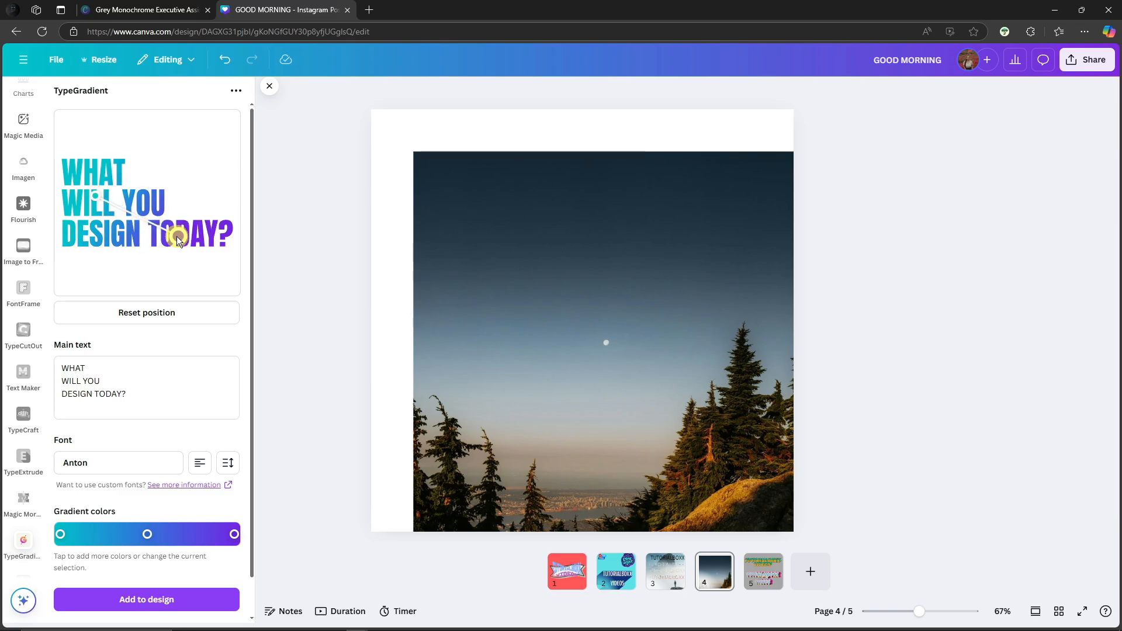
pyautogui.moveTo(95, 196); pyautogui.dragTo(104, 210)
pyautogui.moveTo(174, 237); pyautogui.dragTo(199, 243)
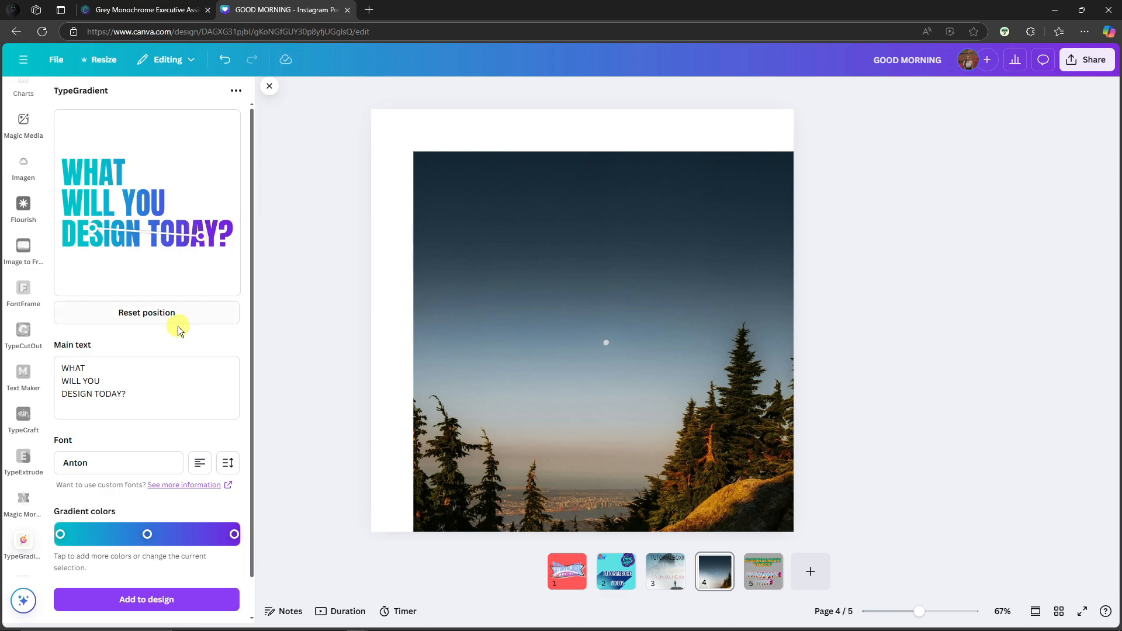
pyautogui.click(144, 319)
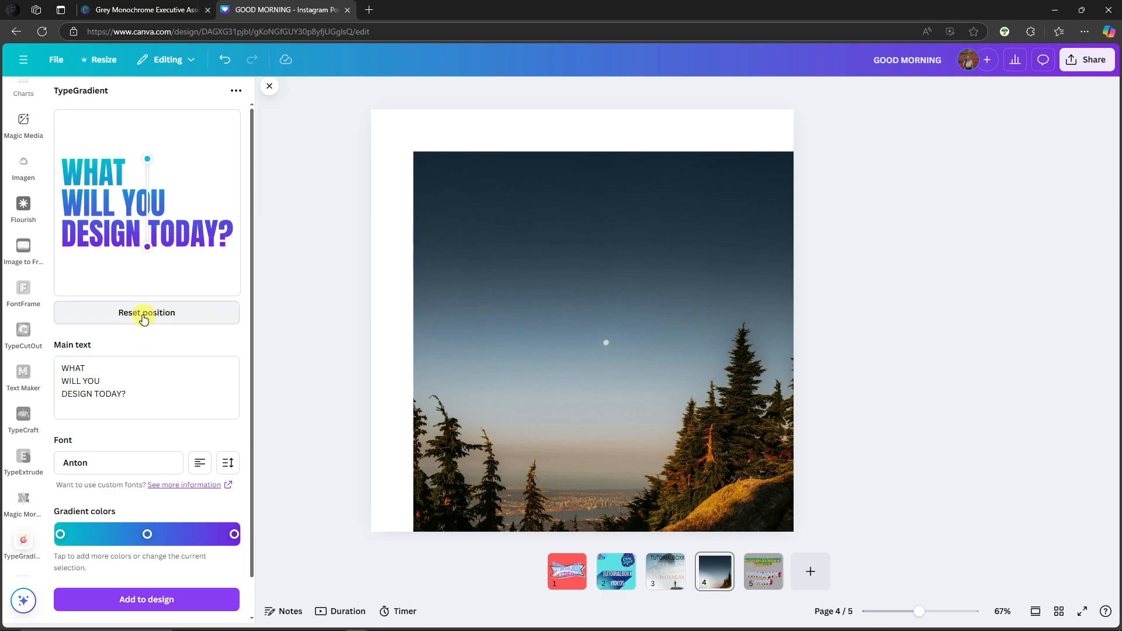
# Replace the main text with three lines: GOOD MORNING, GOOD AFTERNOON and GOOD EVENING
pyautogui.moveTo(140, 388); pyautogui.dragTo(43, 369)
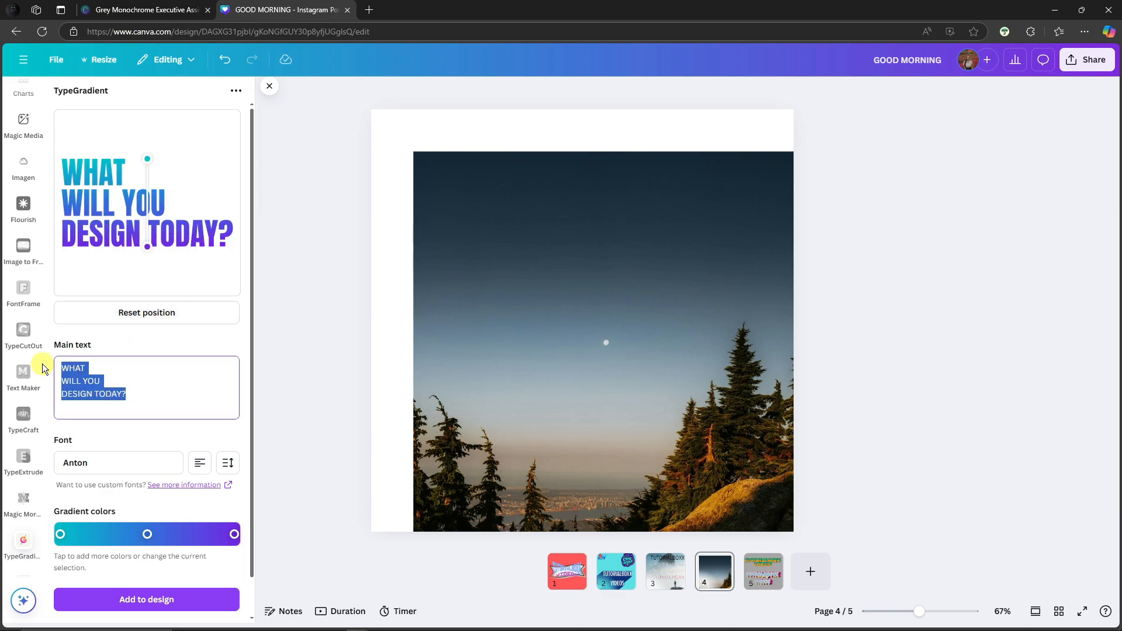
pyautogui.write('GOODMORNING')
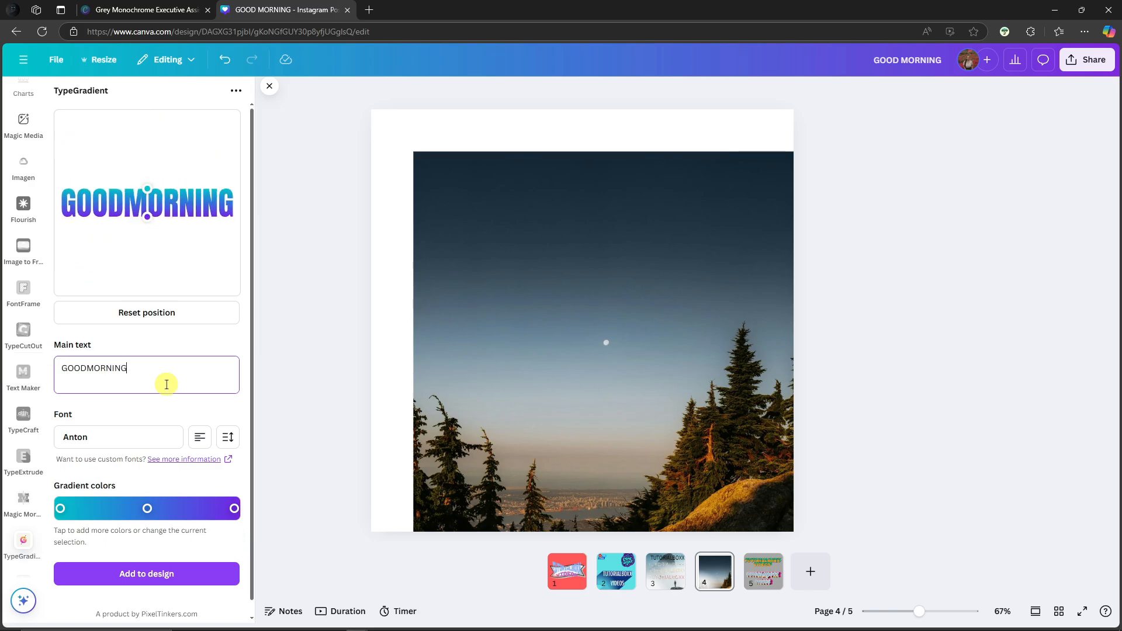
pyautogui.press('Return')
pyautogui.write('GOOD')
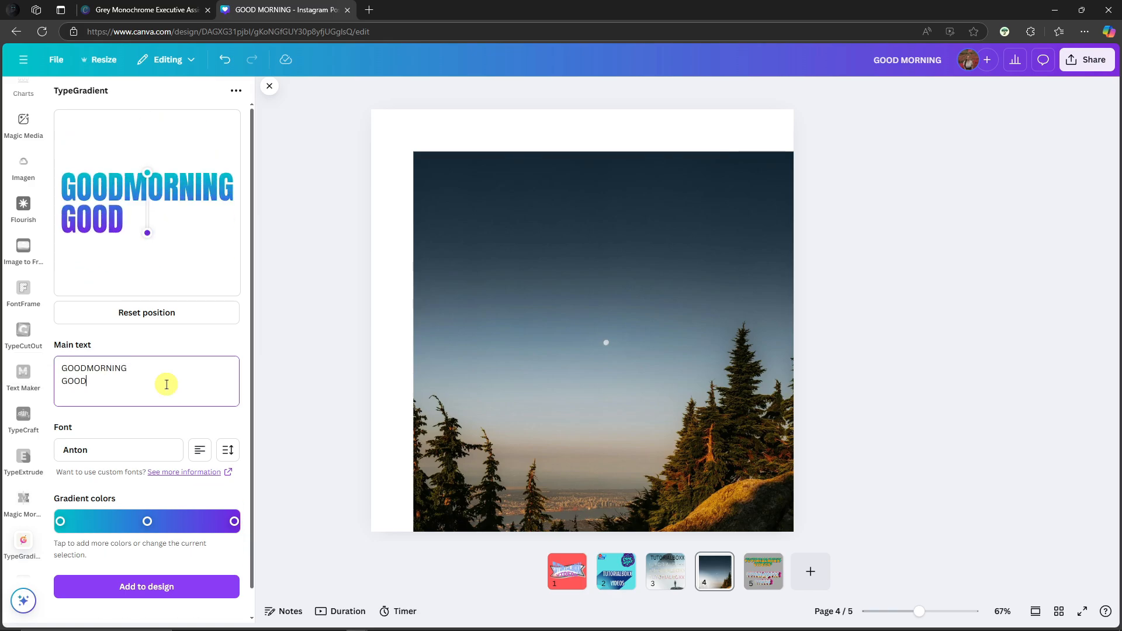
pyautogui.write(' AFTERNNON')
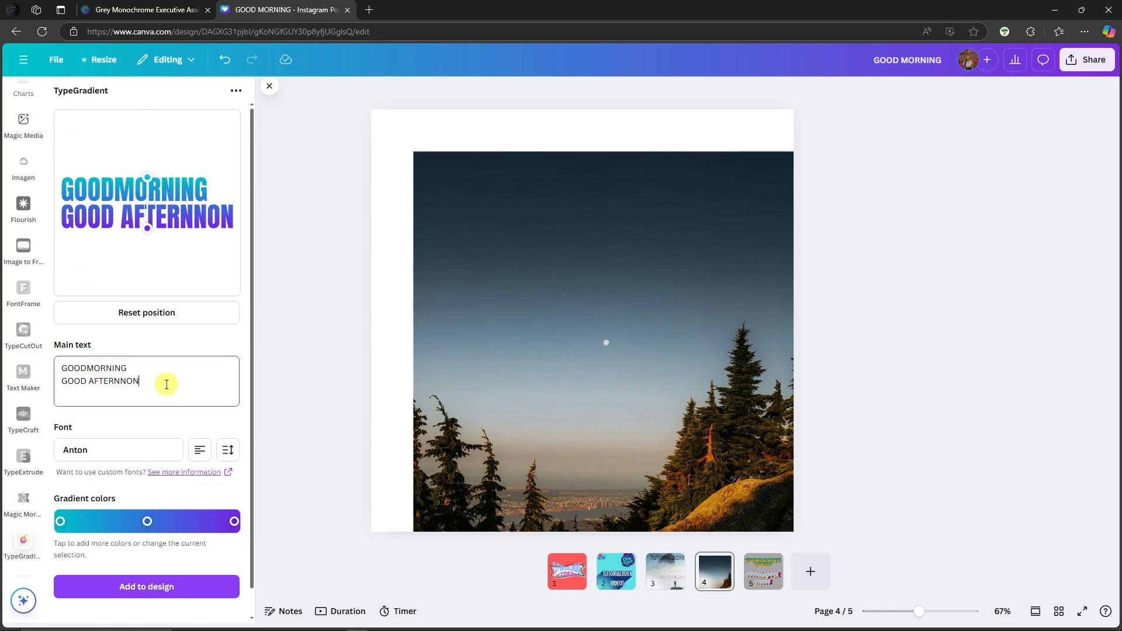
pyautogui.click(88, 368)
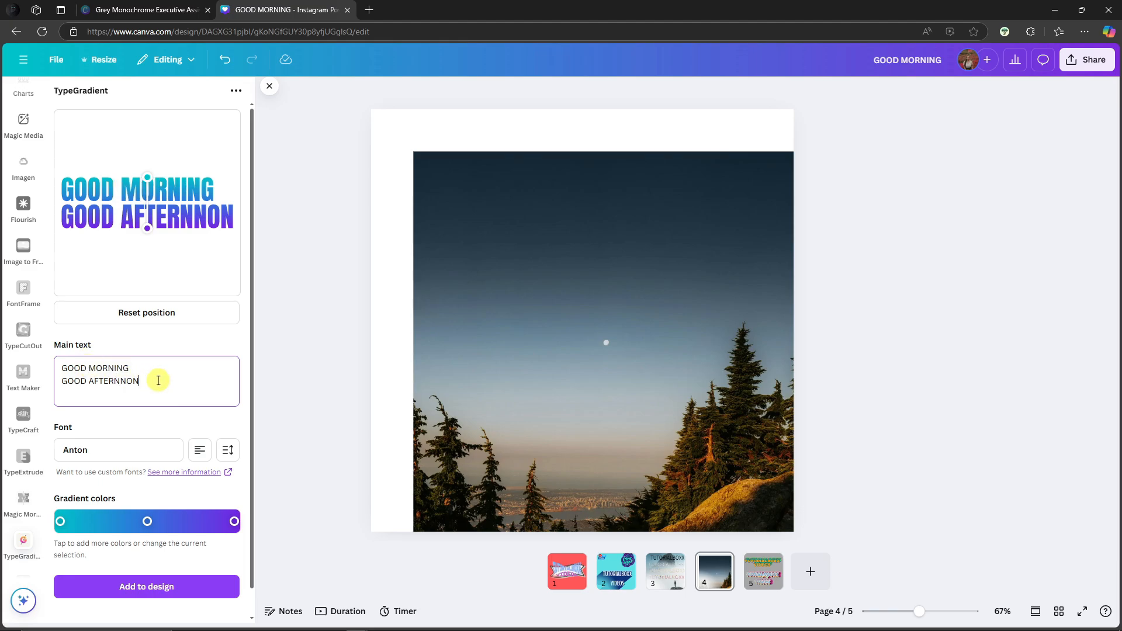
pyautogui.press('BackSpace')
pyautogui.press('BackSpace')
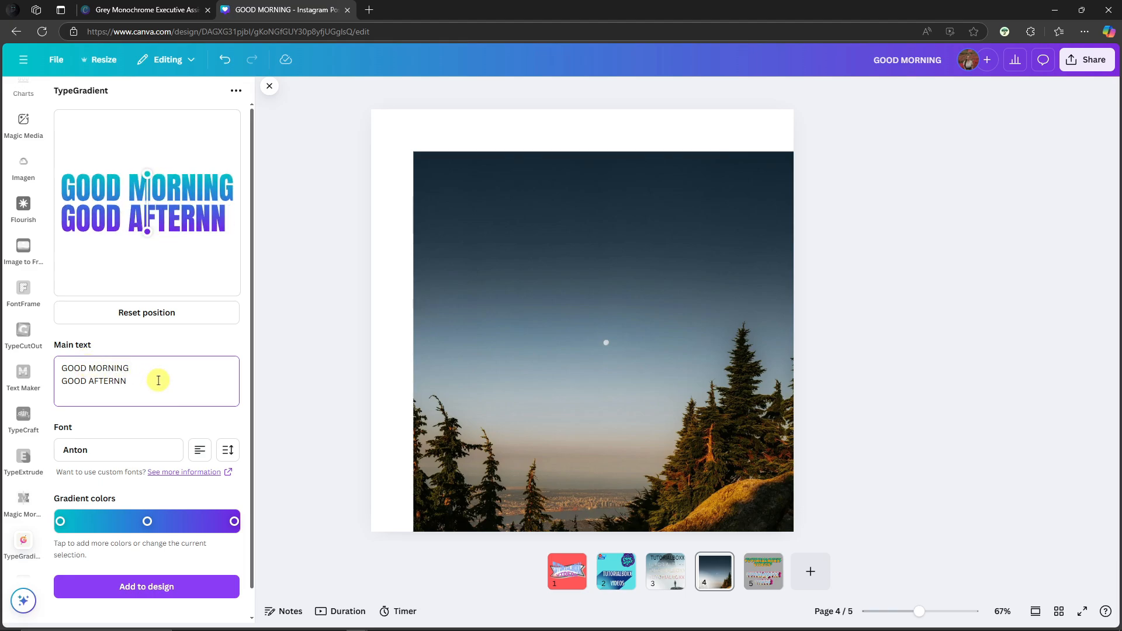
pyautogui.write('ON')
pyautogui.press('Return')
pyautogui.write('G')
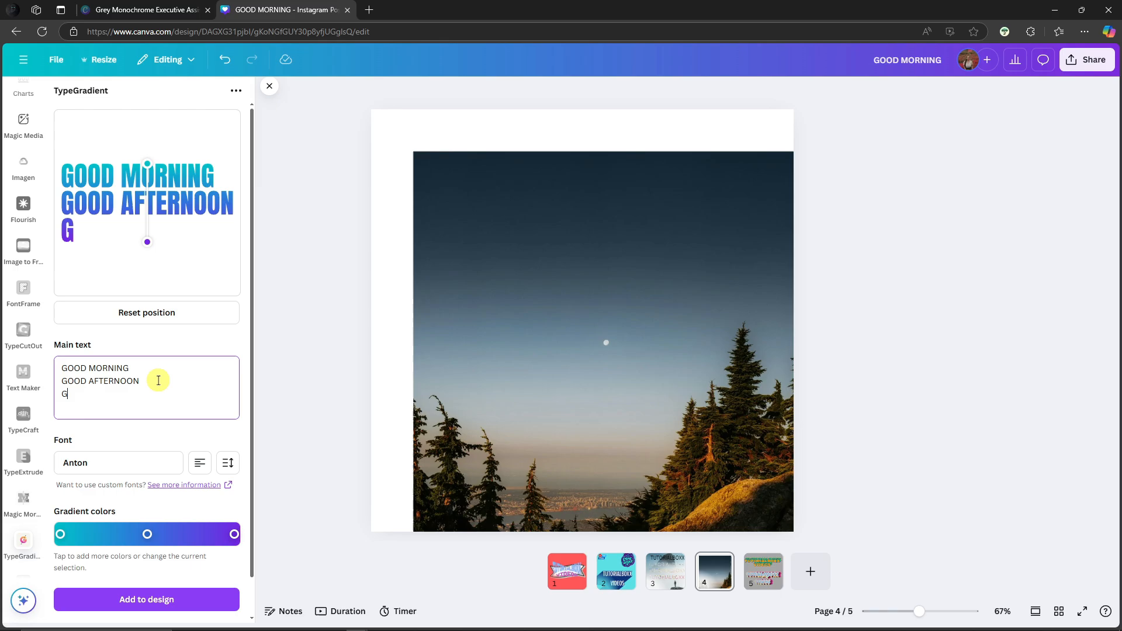
pyautogui.write('OOD EVENING')
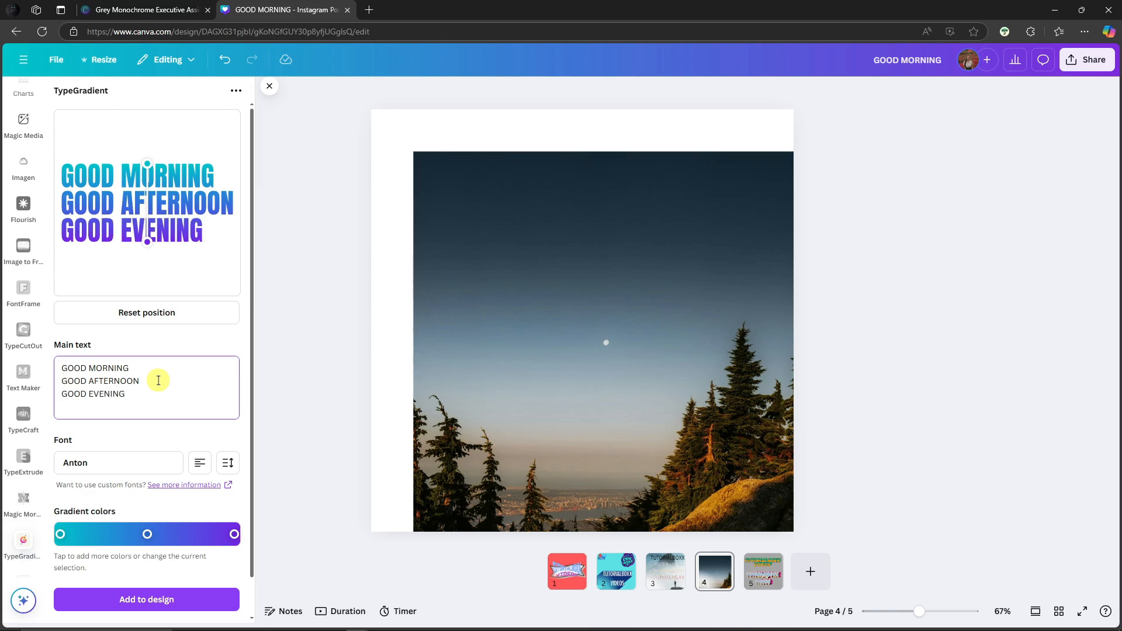
# Centre-align the three greeting lines and increase their line spacing slightly
pyautogui.scroll(-1, 158, 380)
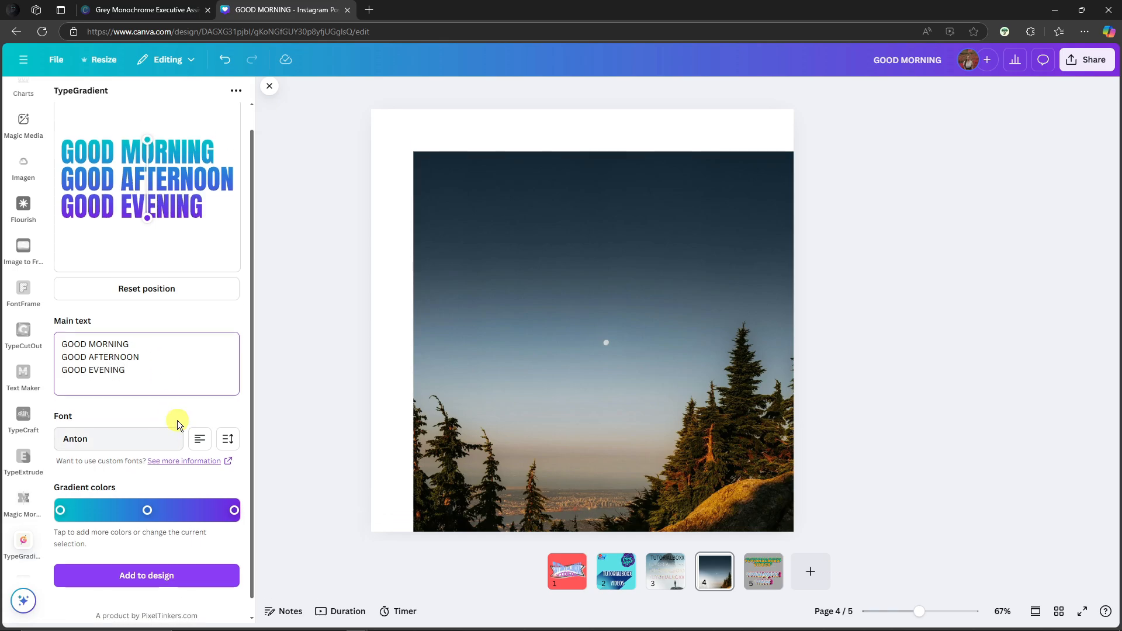
pyautogui.click(201, 425)
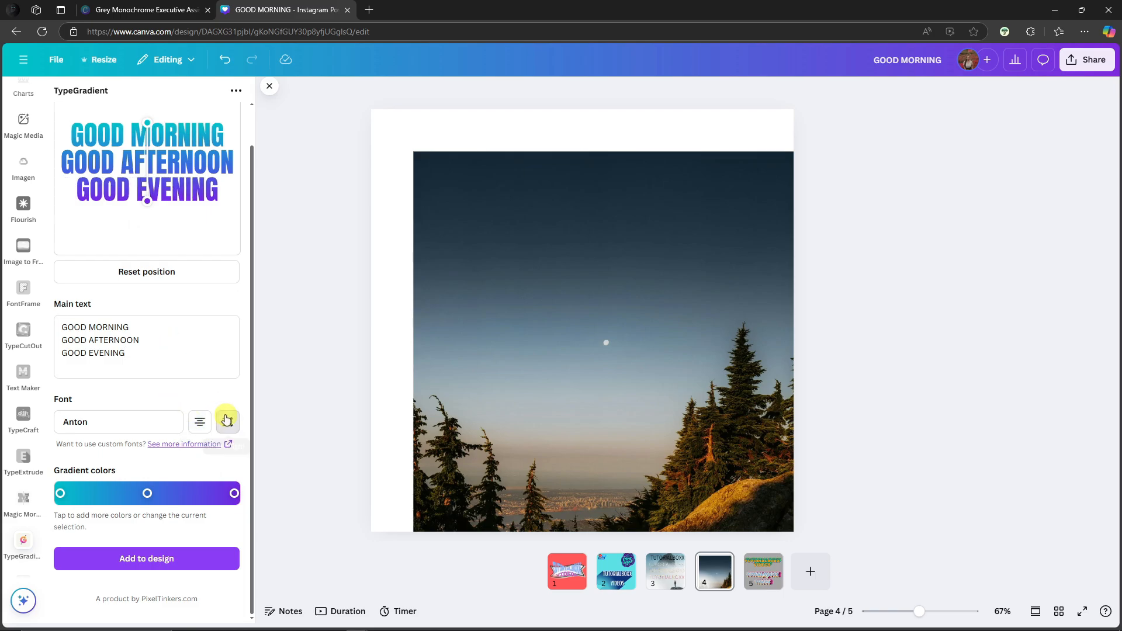
pyautogui.click(227, 421)
pyautogui.moveTo(146, 480); pyautogui.dragTo(151, 482)
pyautogui.click(180, 394)
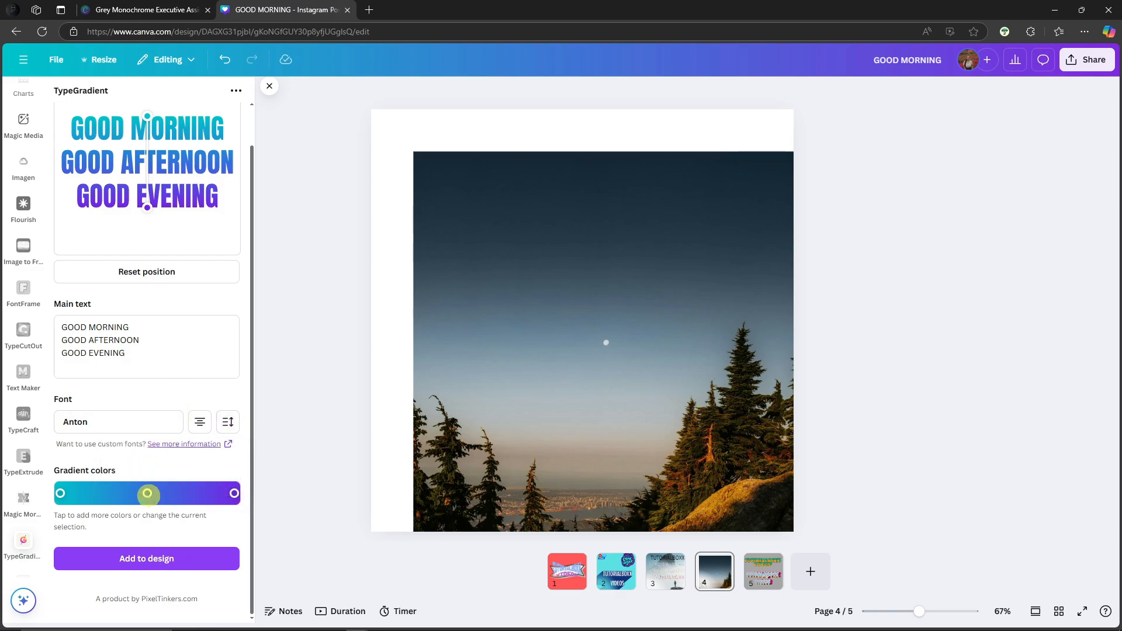
# Set the middle gradient colour to orange #e36833 and the first gradient colour to yellow #f5ef49
pyautogui.click(147, 494)
pyautogui.moveTo(168, 405); pyautogui.dragTo(77, 405)
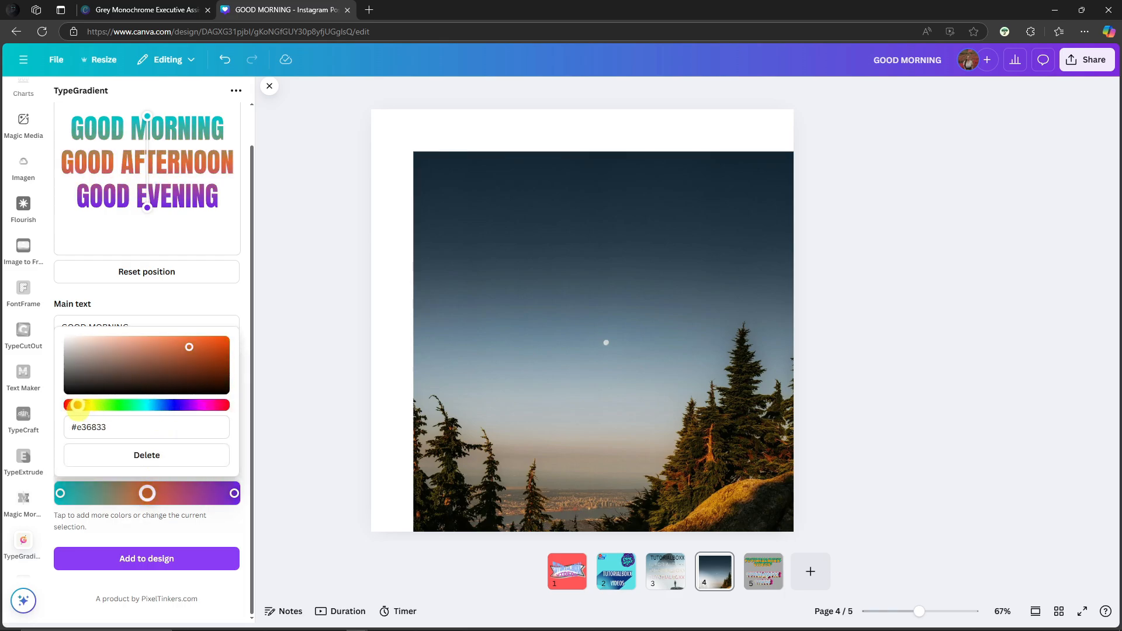
pyautogui.click(59, 495)
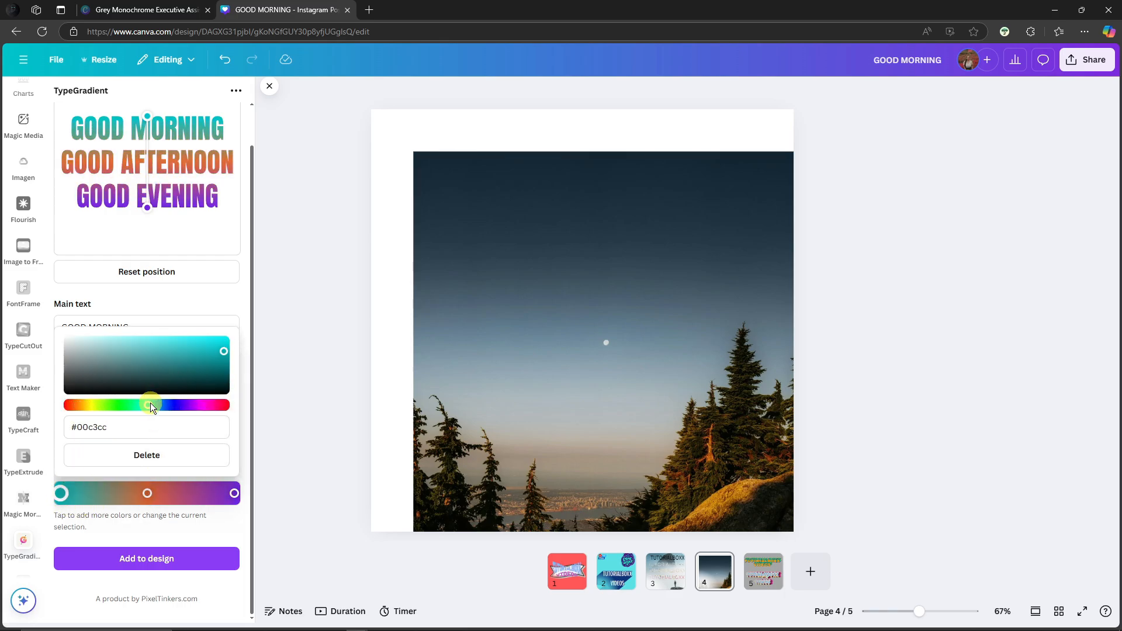
pyautogui.moveTo(151, 405); pyautogui.dragTo(97, 411)
pyautogui.moveTo(228, 355); pyautogui.dragTo(178, 343)
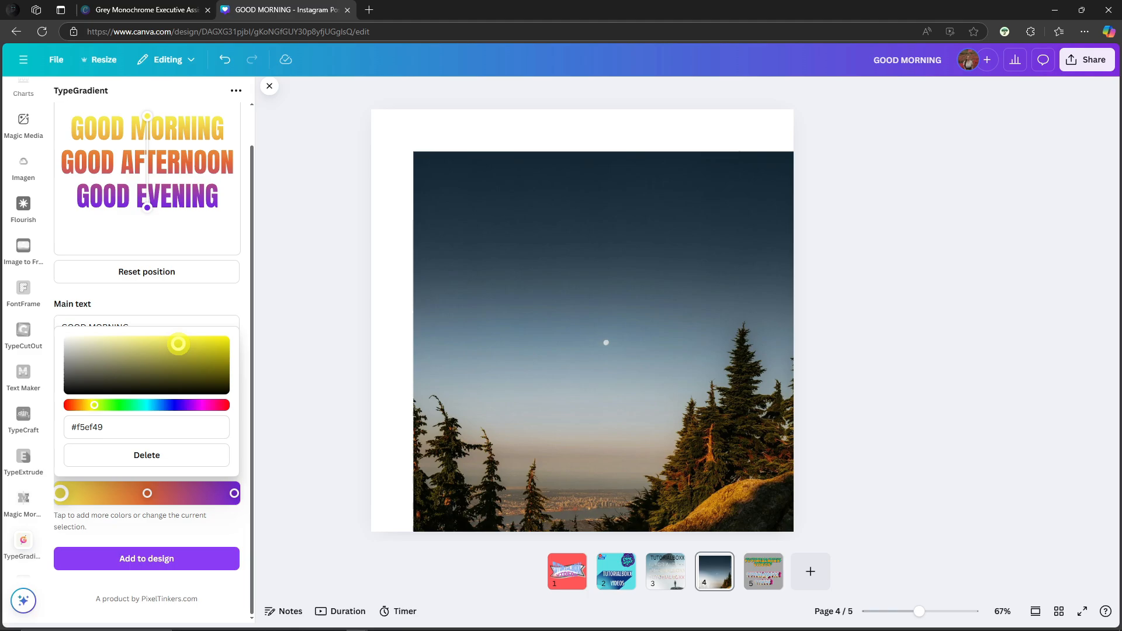
pyautogui.click(220, 303)
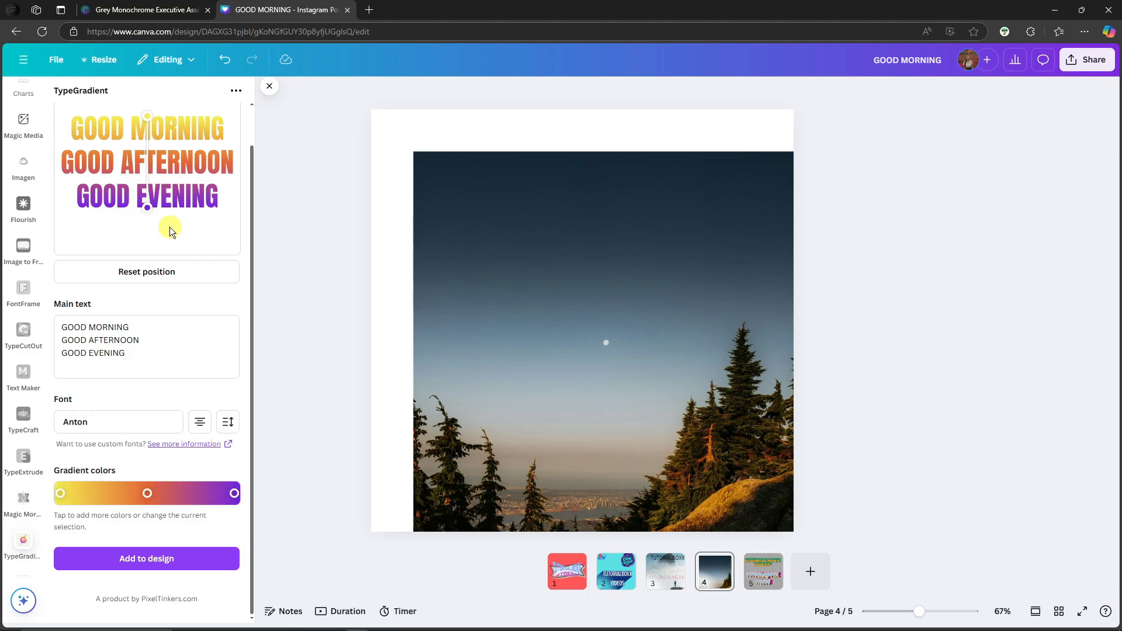
# Angle the gradient diagonally from GOOD in the first line towards EVENING, and add a coral-red colour stop between yellow and orange
pyautogui.moveTo(147, 207); pyautogui.dragTo(180, 184)
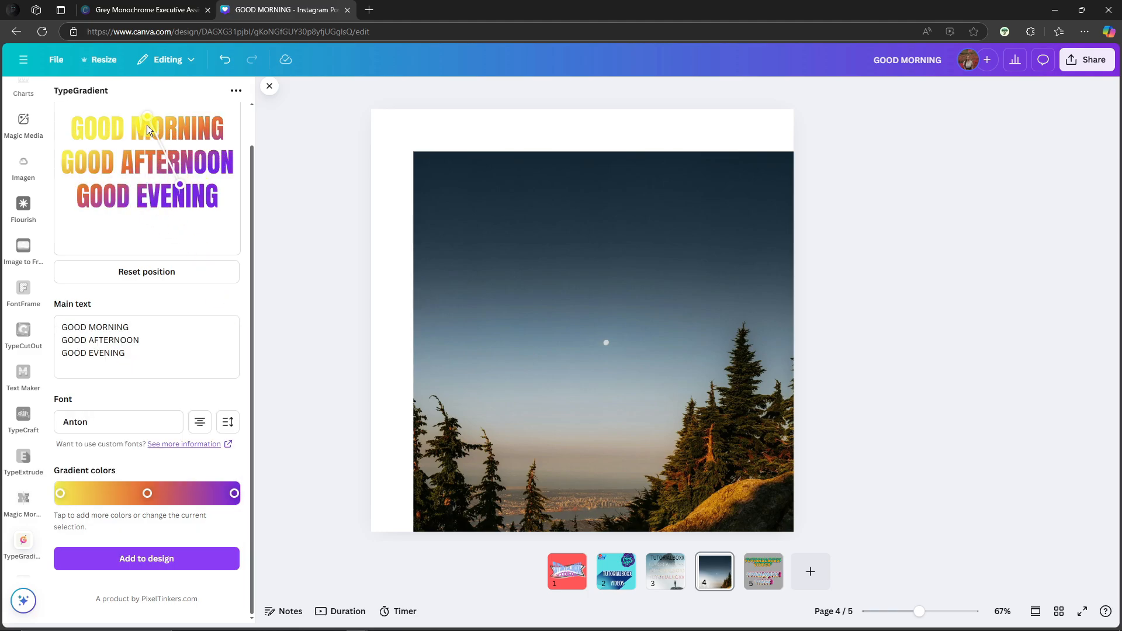
pyautogui.moveTo(148, 116); pyautogui.dragTo(105, 141)
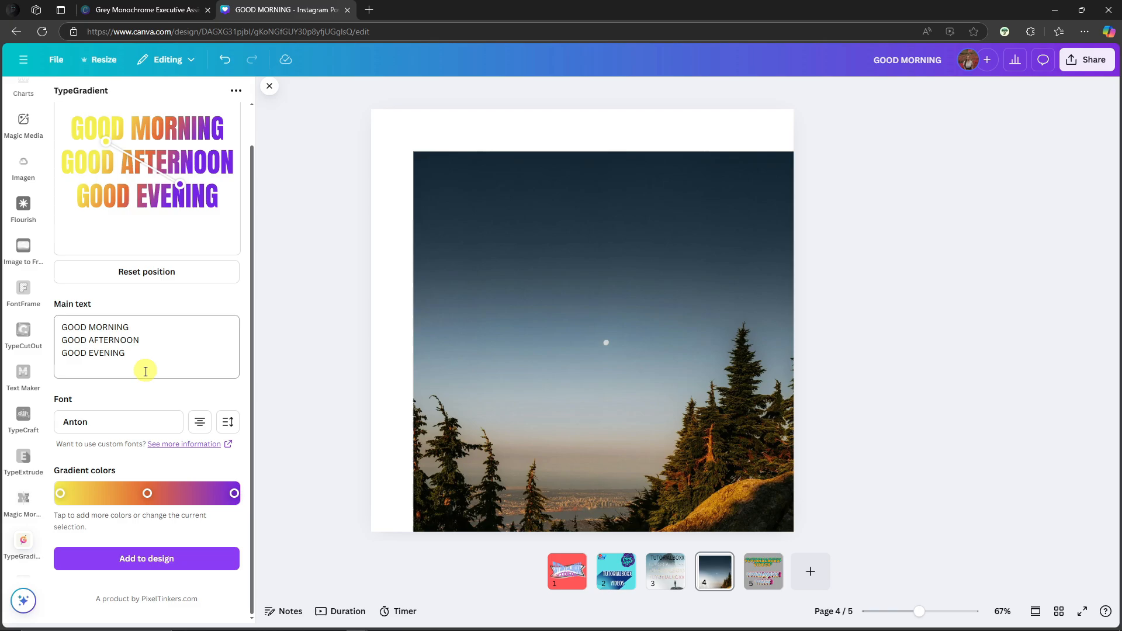
pyautogui.click(102, 500)
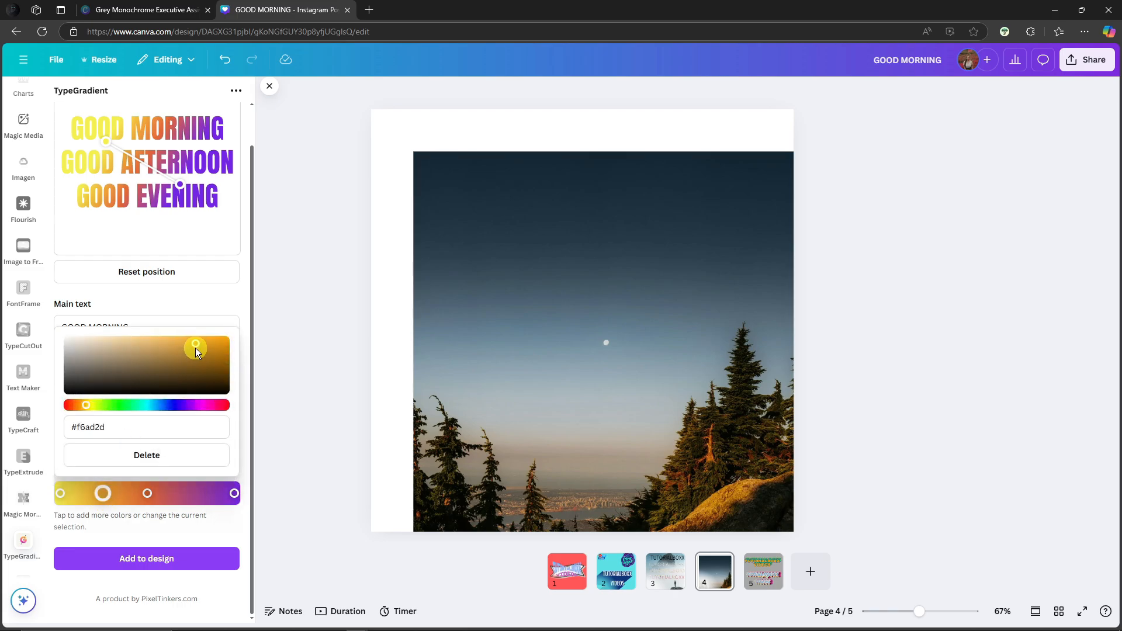
pyautogui.moveTo(196, 351); pyautogui.dragTo(117, 353)
pyautogui.moveTo(89, 408); pyautogui.dragTo(69, 405)
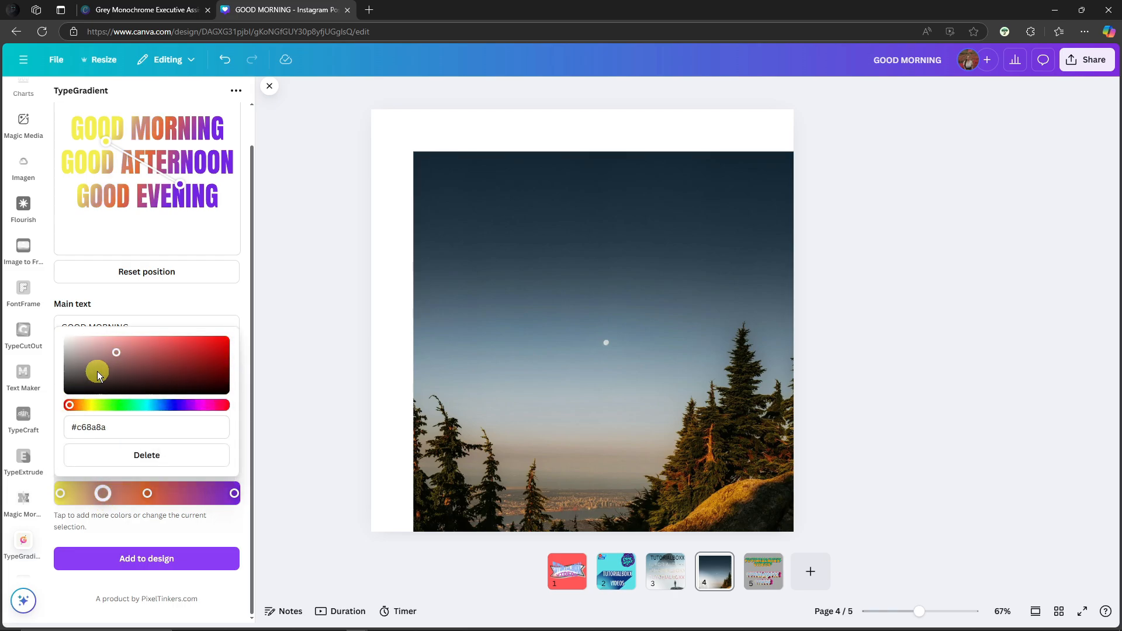
pyautogui.click(150, 347)
pyautogui.click(244, 304)
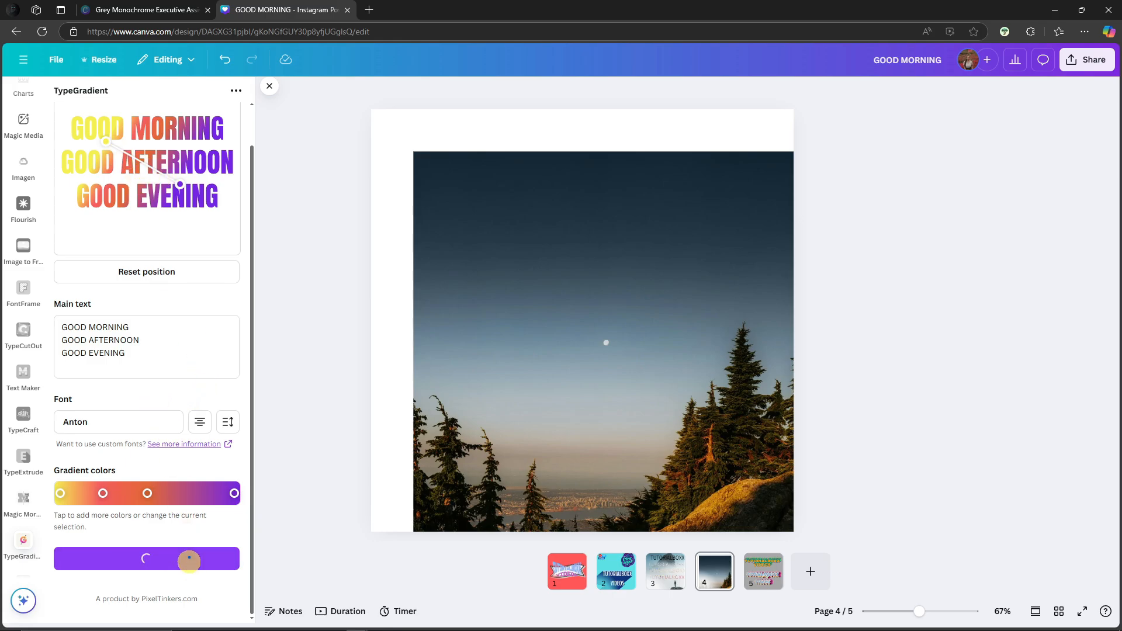
# Add the gradient greeting text to the page and place it centrally over the night-sky forest photo
pyautogui.moveTo(666, 367); pyautogui.dragTo(642, 342)
pyautogui.click(877, 280)
# Search the design elements for "gradient" graphics
pyautogui.scroll(5, 26, 212)
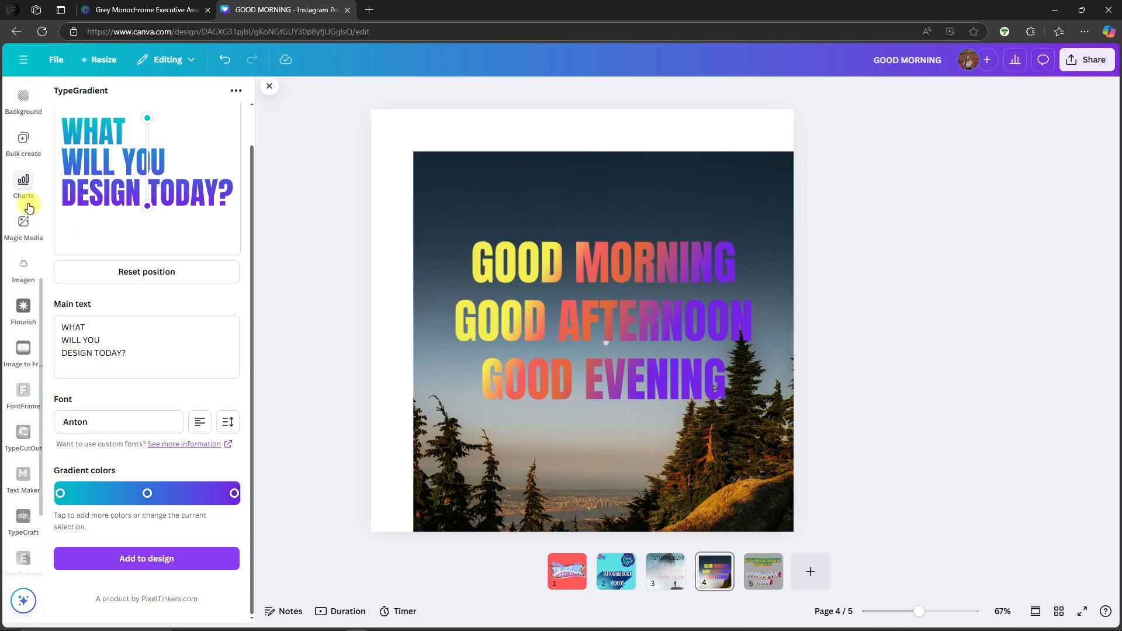
pyautogui.click(23, 139)
pyautogui.click(145, 89)
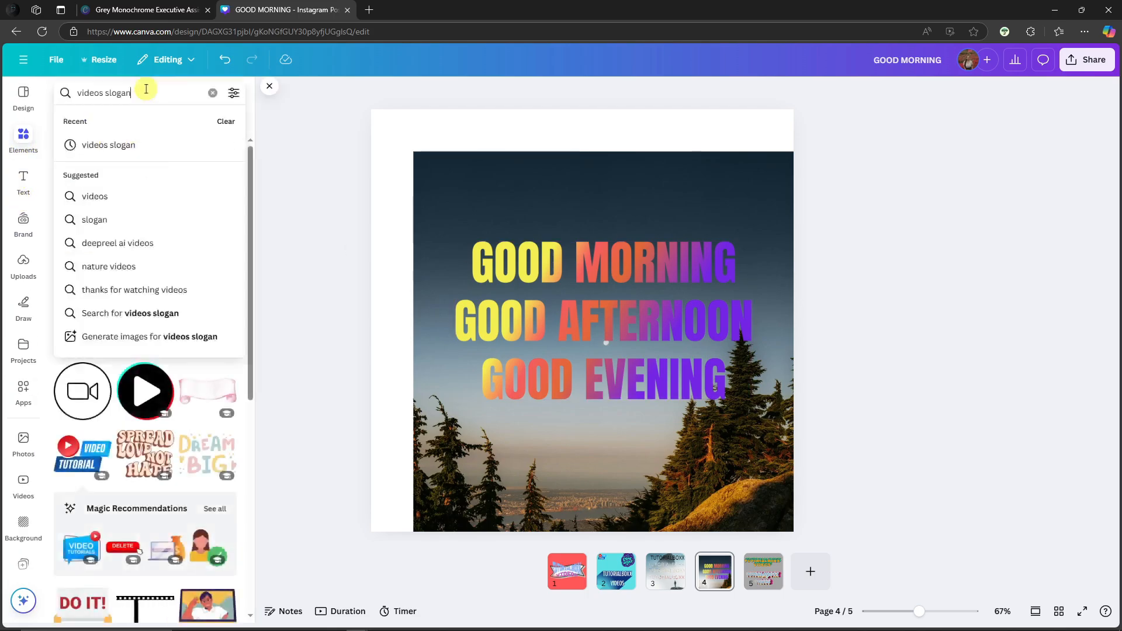
pyautogui.write('gradient')
pyautogui.press('Return')
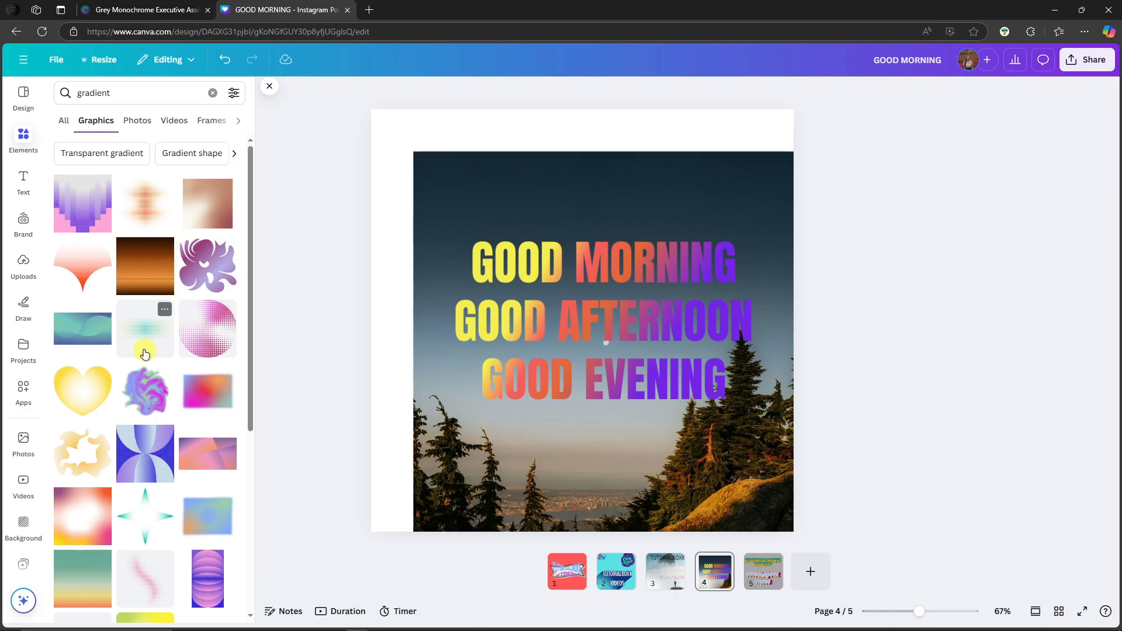
# Narrow the gradient graphics search to the "Gradient shape" suggestion
pyautogui.scroll(-4, 147, 353)
pyautogui.scroll(4, 160, 355)
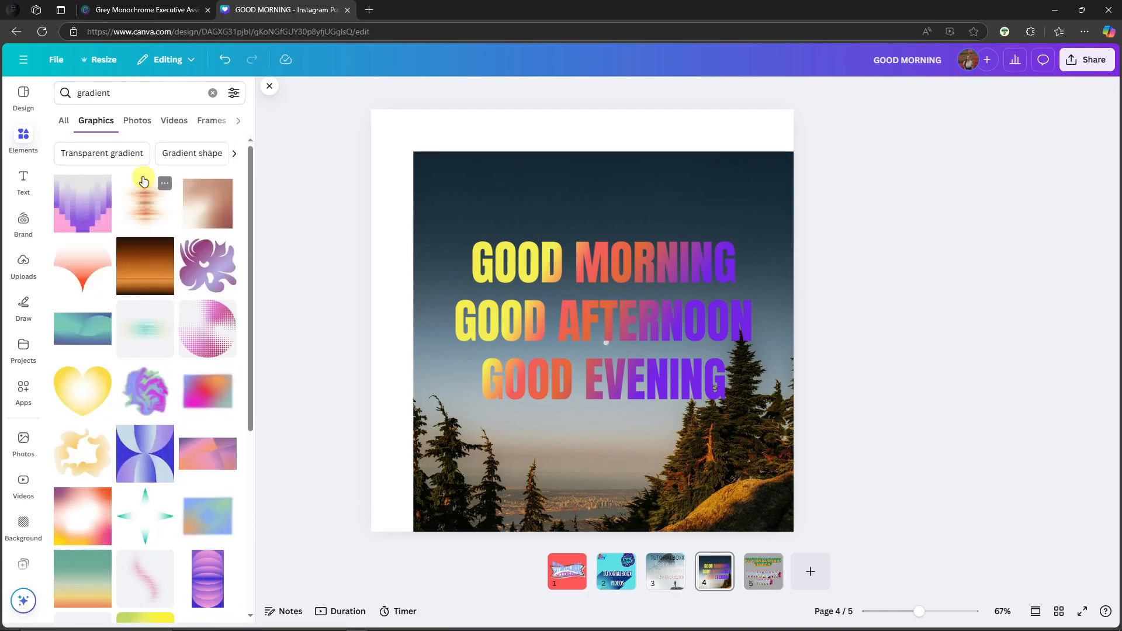
pyautogui.click(179, 153)
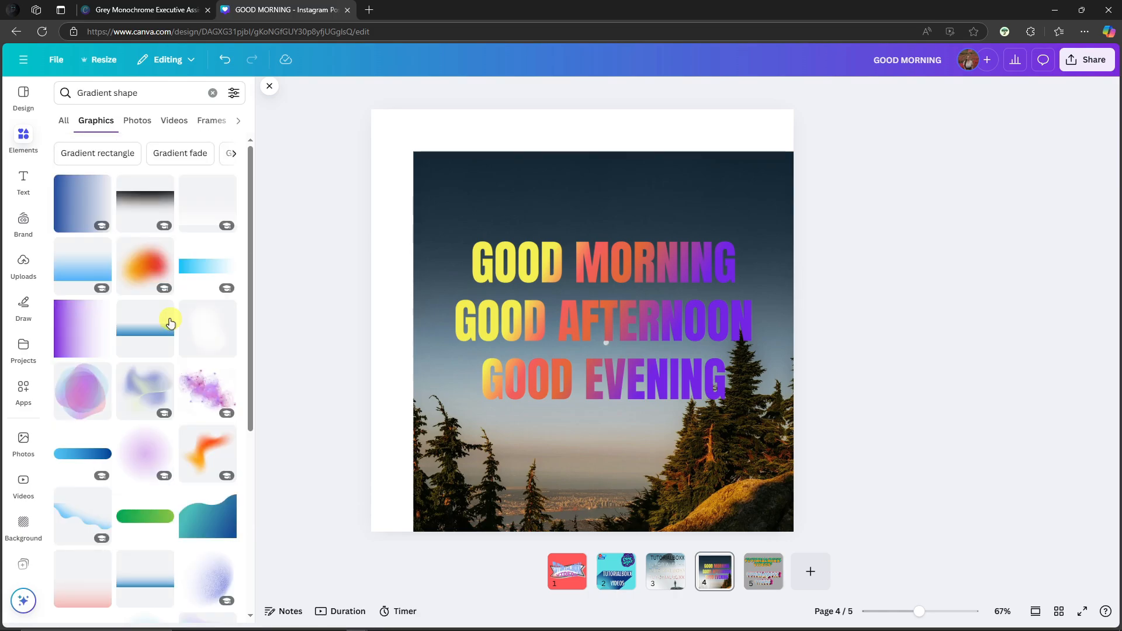
# Add the translucent blue, purple and pink blob graphic, enlarge it to about 887 x 900 px and centre it over the greeting
pyautogui.scroll(-1, 114, 298)
pyautogui.click(106, 309)
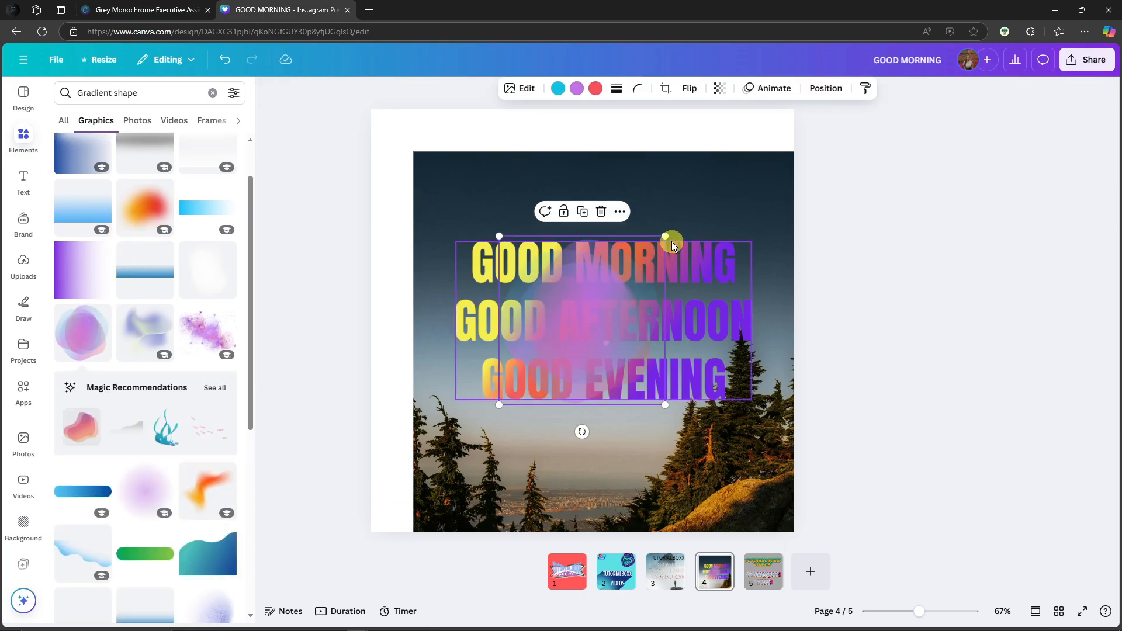
pyautogui.moveTo(672, 245); pyautogui.dragTo(577, 342)
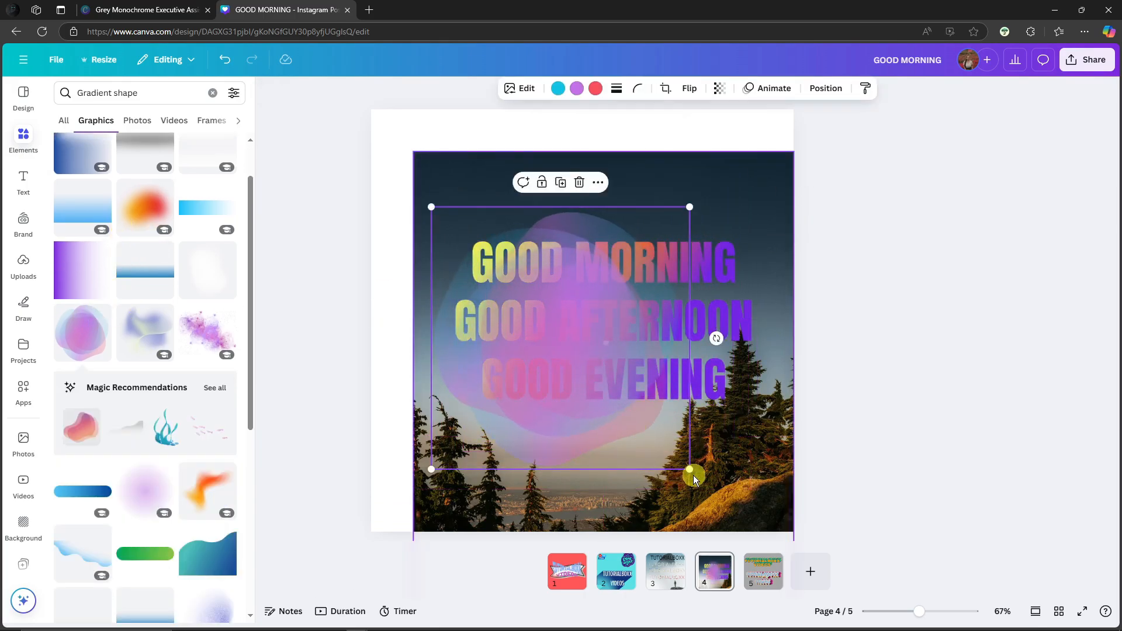
pyautogui.moveTo(690, 470); pyautogui.dragTo(783, 552)
pyautogui.moveTo(656, 440); pyautogui.dragTo(661, 389)
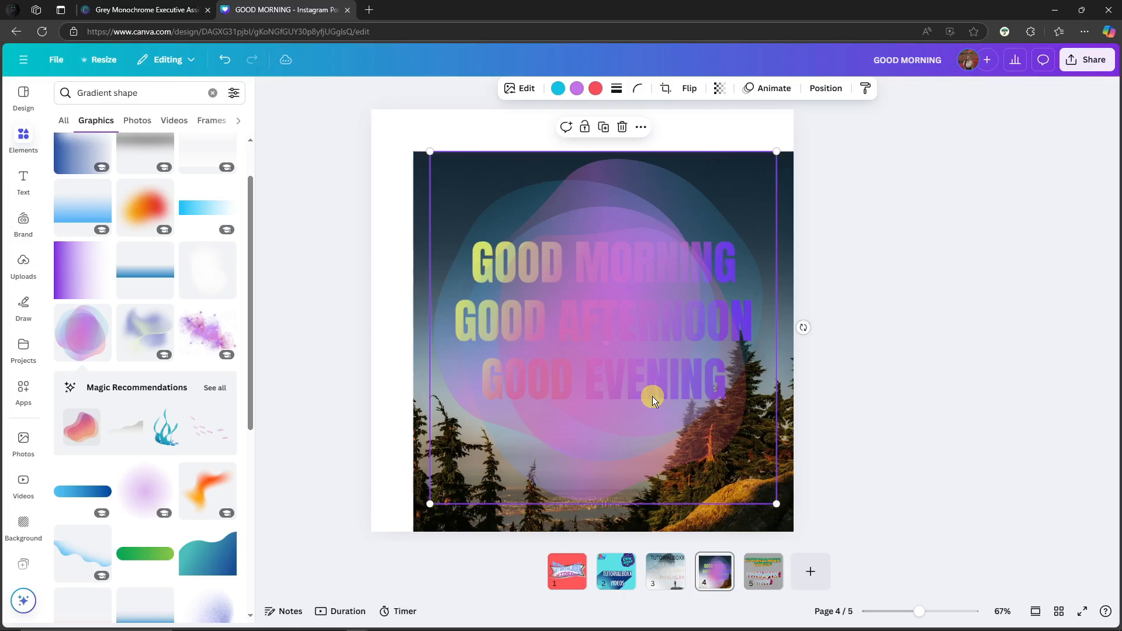
# Send the blob graphic to the back, and move its layer up between the greeting text and the forest photo
pyautogui.rightClick(620, 327)
pyautogui.moveTo(710, 426)
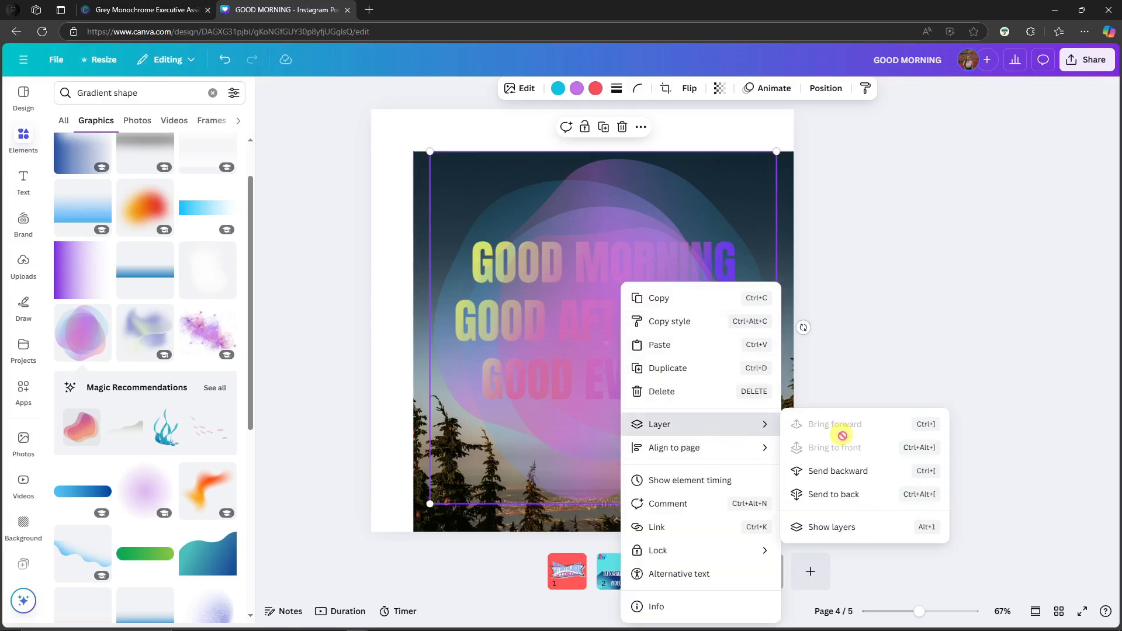
pyautogui.click(857, 495)
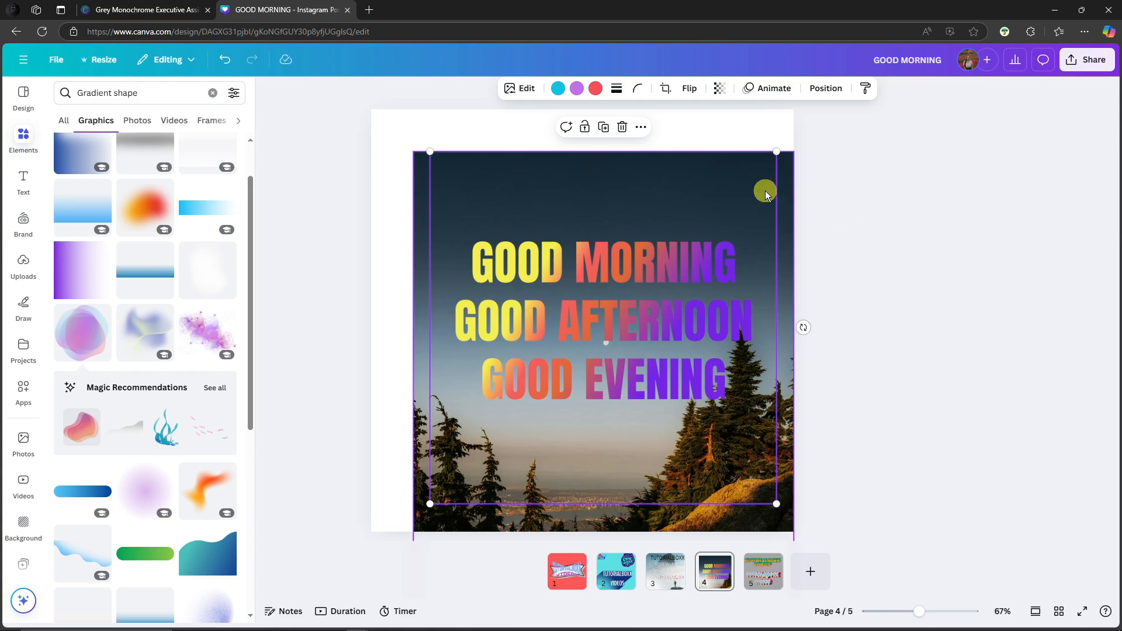
pyautogui.click(818, 88)
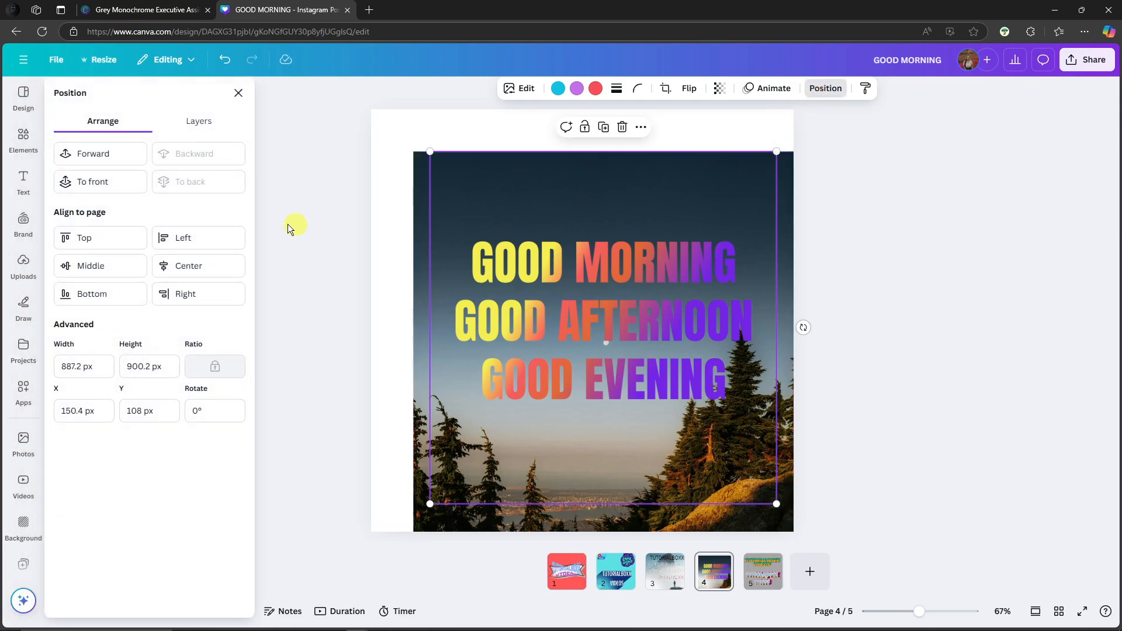
pyautogui.click(198, 121)
pyautogui.moveTo(65, 257); pyautogui.dragTo(69, 224)
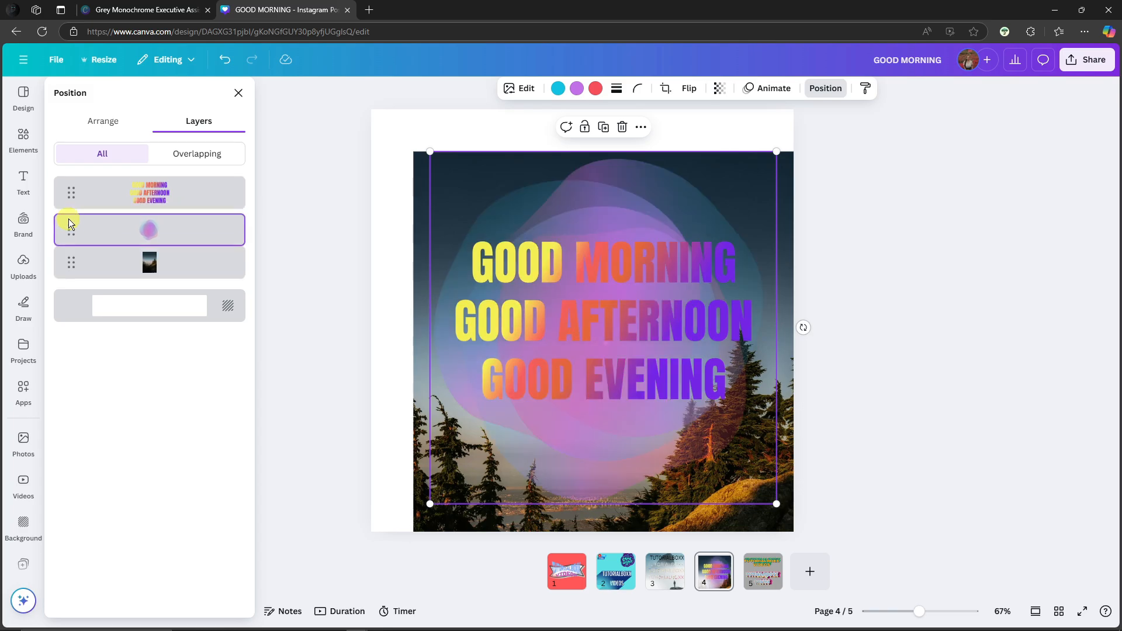
pyautogui.click(963, 234)
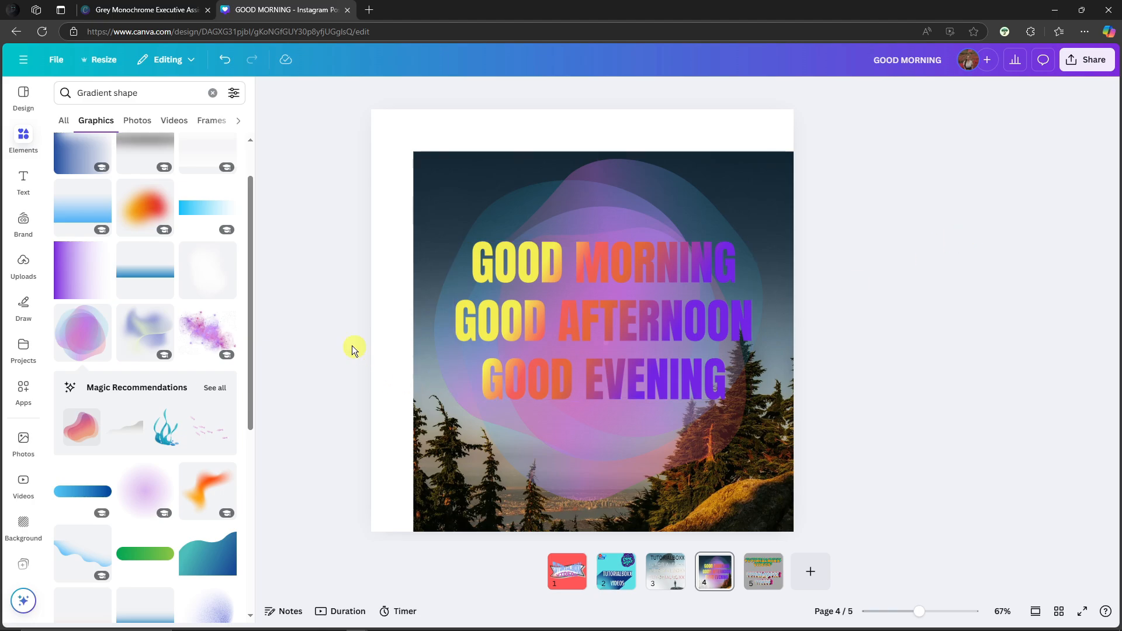
# Add the purple-pink nebula splash graphic to the page and delete the translucent blob behind the greeting
pyautogui.click(208, 331)
pyautogui.moveTo(641, 369)
pyautogui.mouseDown()
pyautogui.moveTo(671, 356)
pyautogui.moveTo(658, 368)
pyautogui.mouseUp()
pyautogui.click(673, 185)
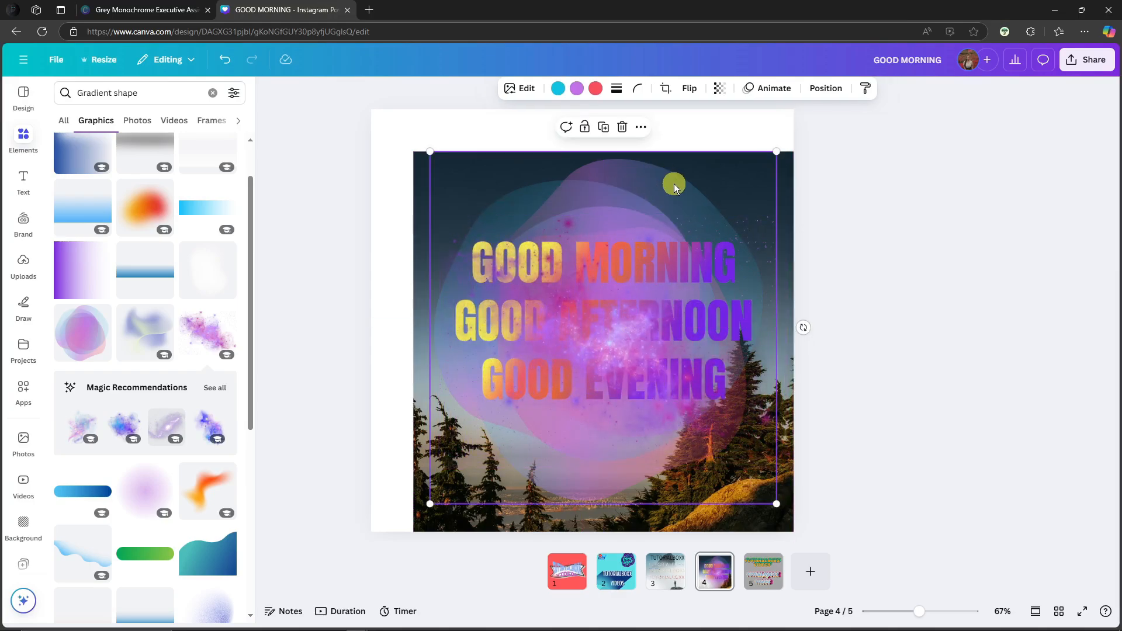
pyautogui.press('Delete')
# Enlarge the nebula splash across the greeting and place its layer between the text and the forest photo
pyautogui.click(761, 463)
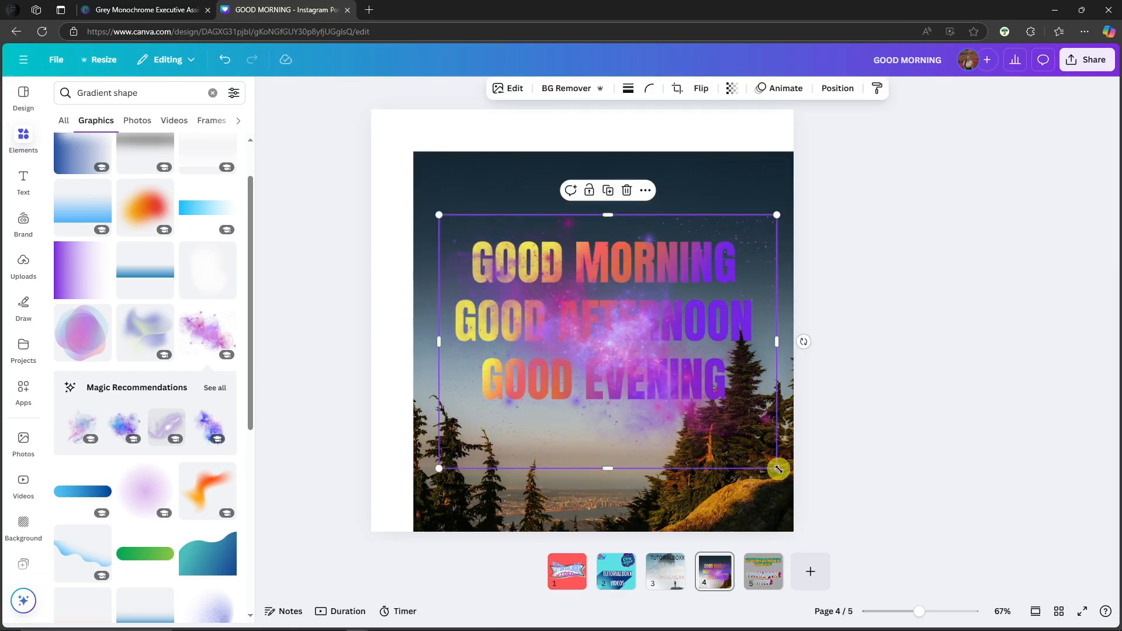
pyautogui.moveTo(778, 470); pyautogui.dragTo(818, 500)
pyautogui.moveTo(721, 423); pyautogui.dragTo(706, 399)
pyautogui.click(835, 88)
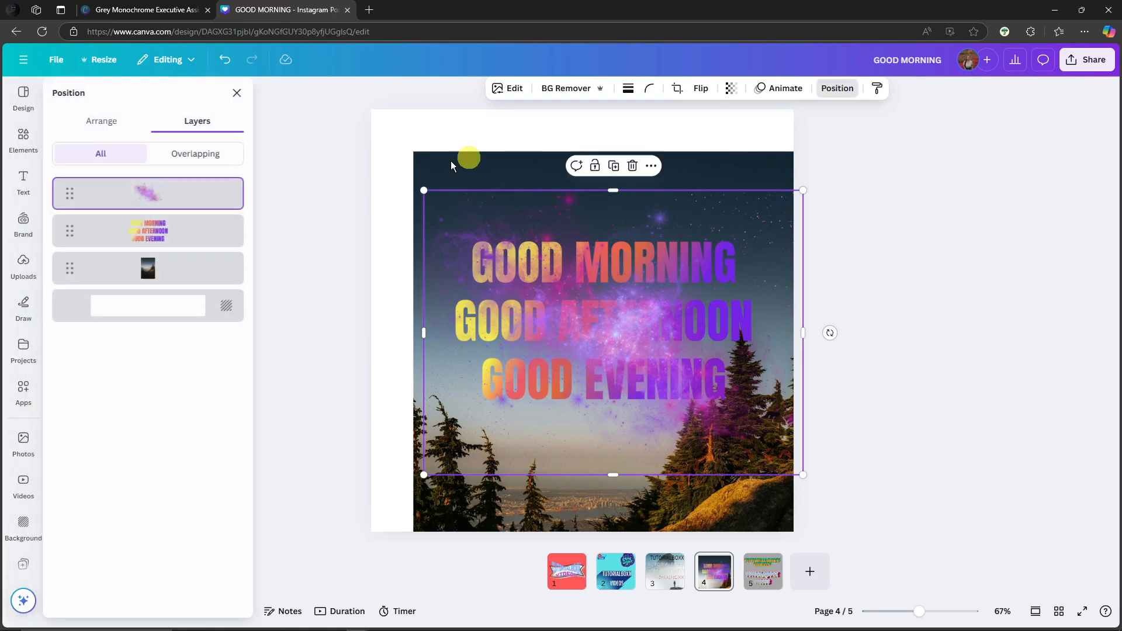
pyautogui.moveTo(69, 193); pyautogui.dragTo(251, 253)
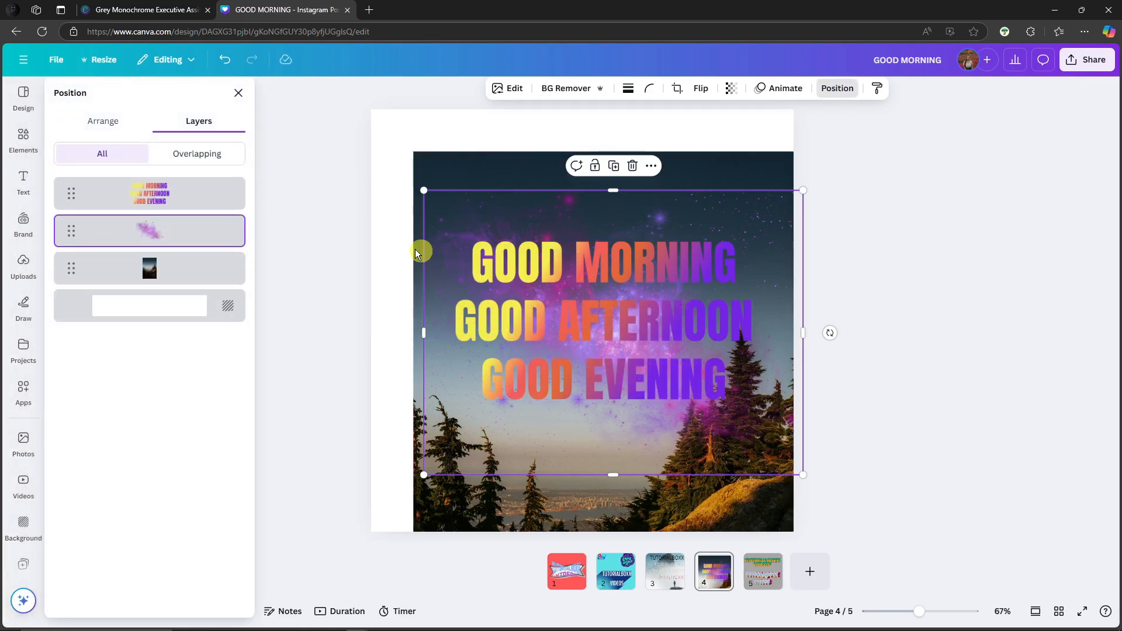
# Enlarge the nebula splash further and shift it so that it spreads across most of the forest photo
pyautogui.moveTo(430, 195); pyautogui.dragTo(344, 131)
pyautogui.moveTo(603, 451); pyautogui.dragTo(658, 497)
pyautogui.click(1012, 301)
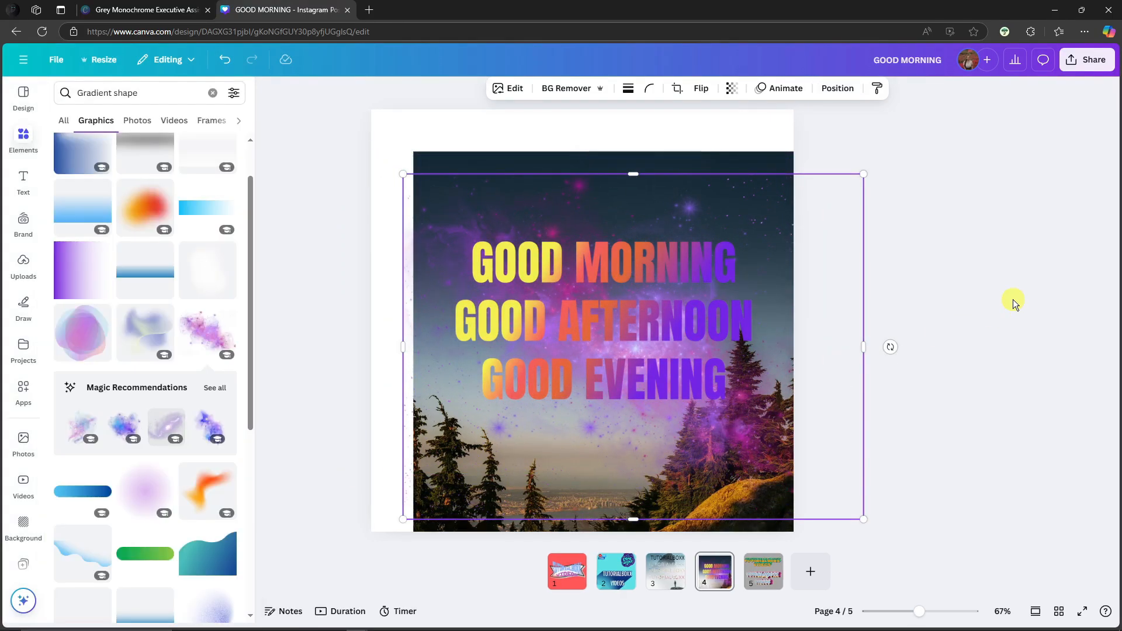
pyautogui.click(1013, 300)
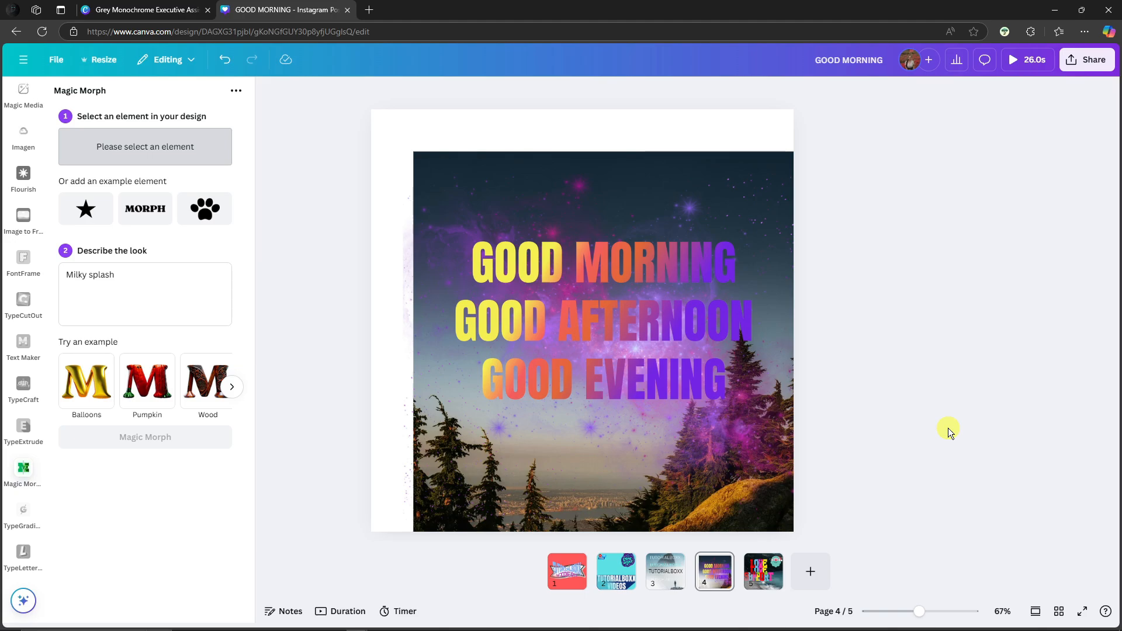
# Reopen the greeting in TypeGradient, run the gradient from purple in MORNING down to yellow in AFTERNOON, and update the element
pyautogui.click(521, 273)
pyautogui.click(514, 268)
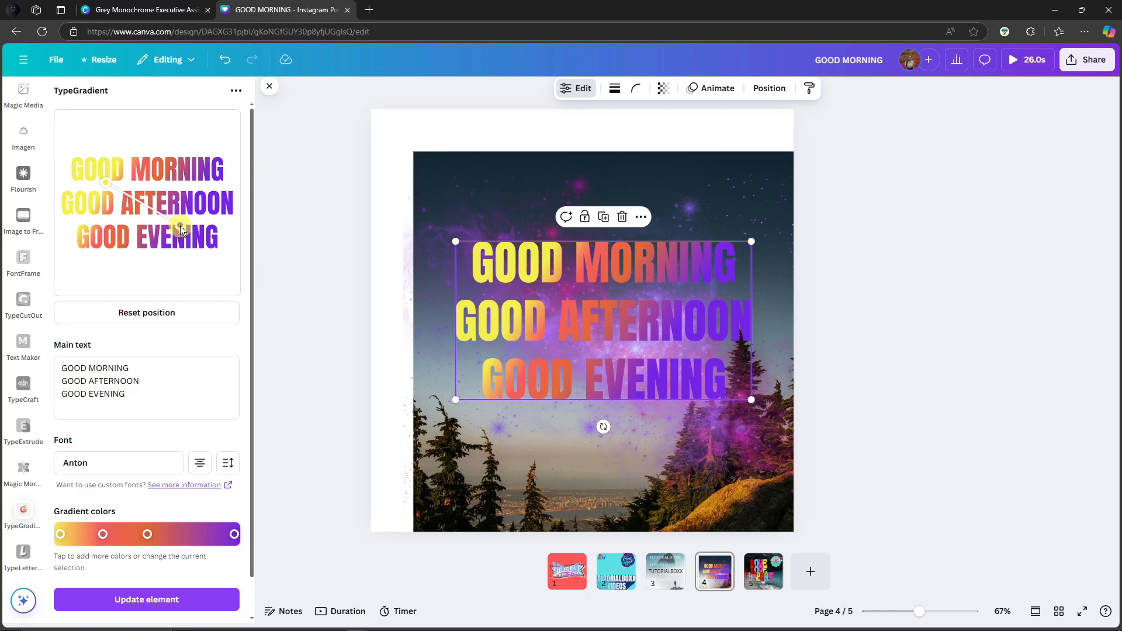
pyautogui.moveTo(104, 184); pyautogui.dragTo(172, 212)
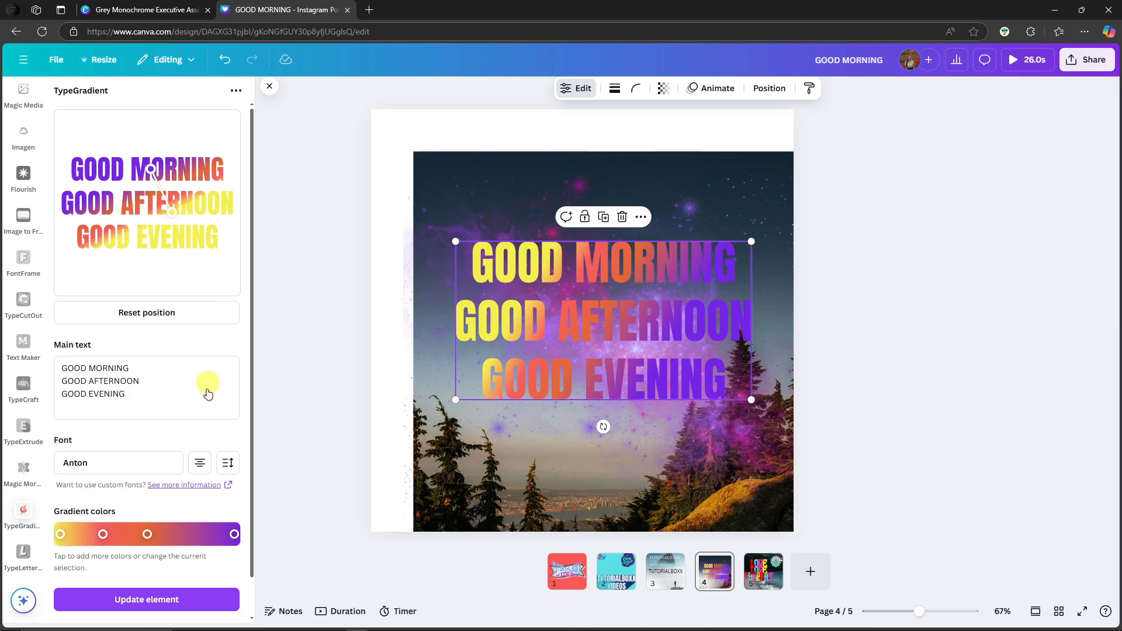
pyautogui.click(176, 600)
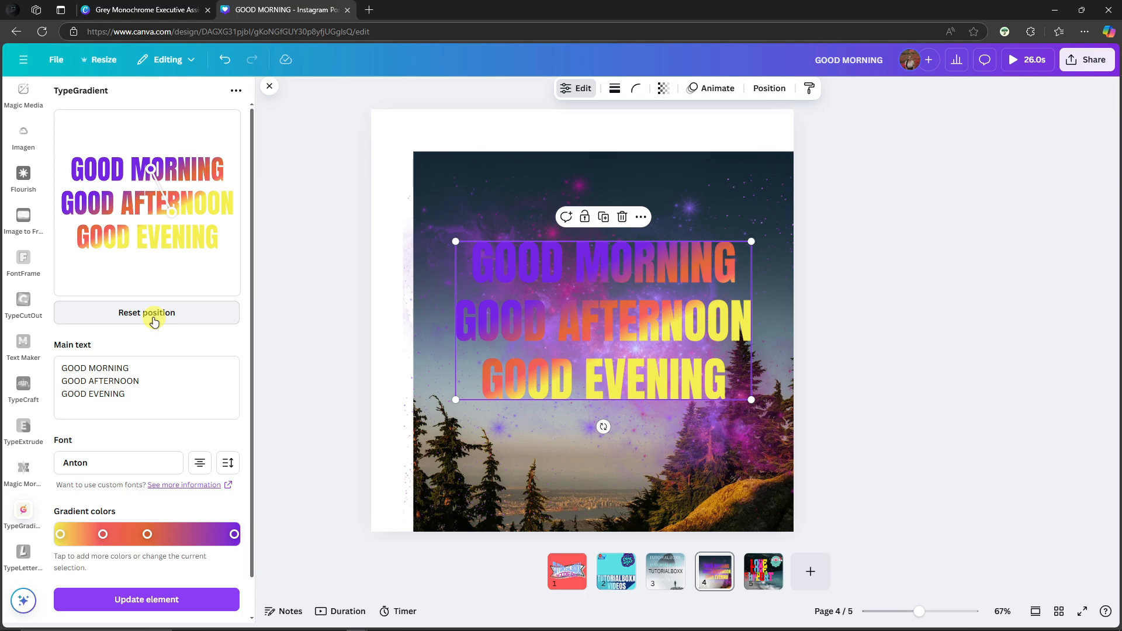
# Reset the gradient's position to the default and update the greeting element
pyautogui.click(154, 322)
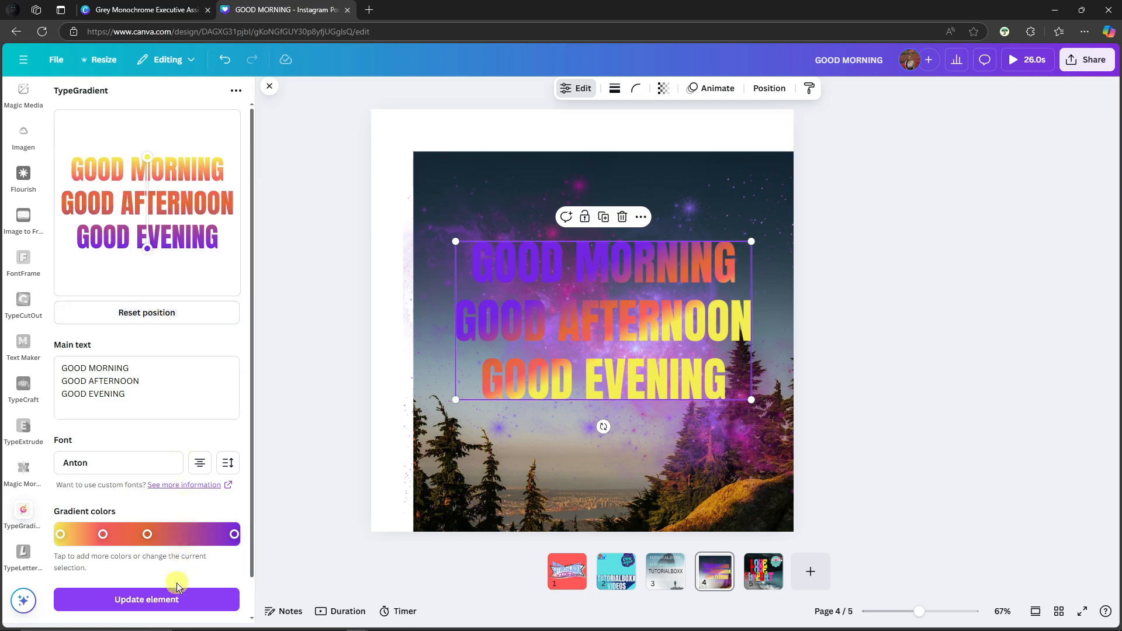
pyautogui.click(181, 602)
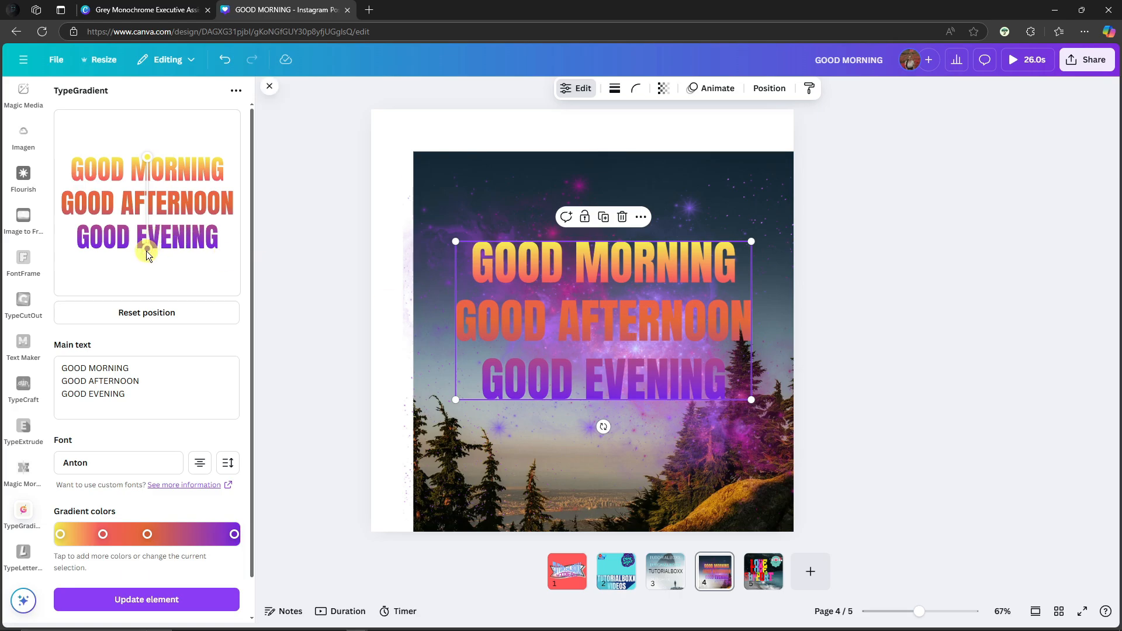
# Run the gradient from purple at the first line's GOOD to yellow in the middle of AFTERNOON, and update the greeting
pyautogui.moveTo(146, 250); pyautogui.dragTo(93, 203)
pyautogui.moveTo(144, 155); pyautogui.dragTo(164, 209)
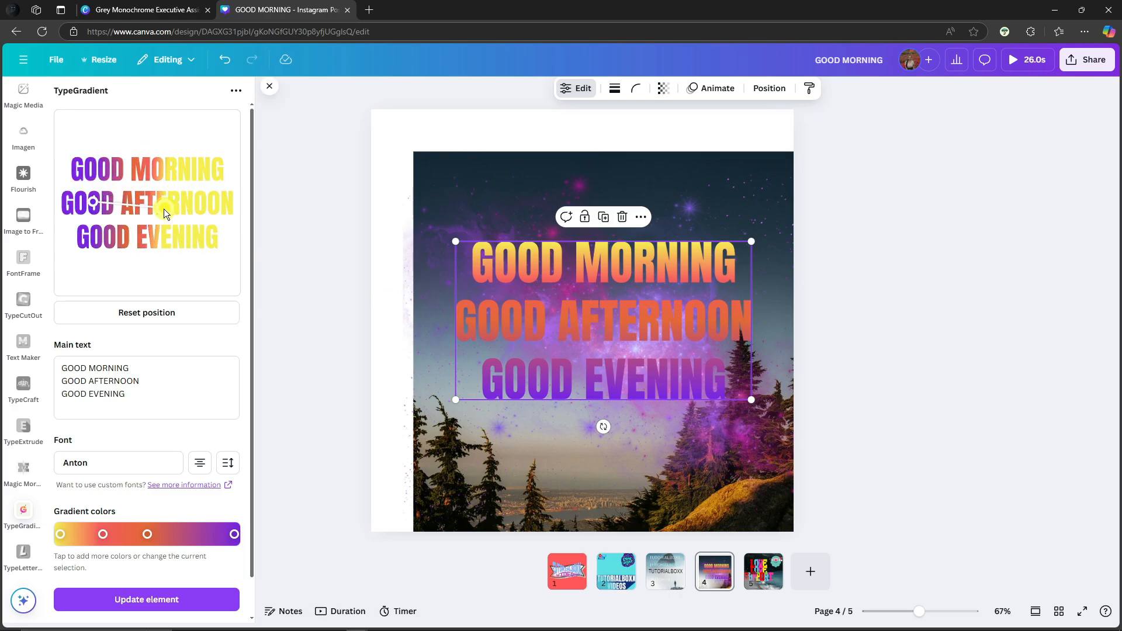
pyautogui.moveTo(93, 202); pyautogui.dragTo(107, 180)
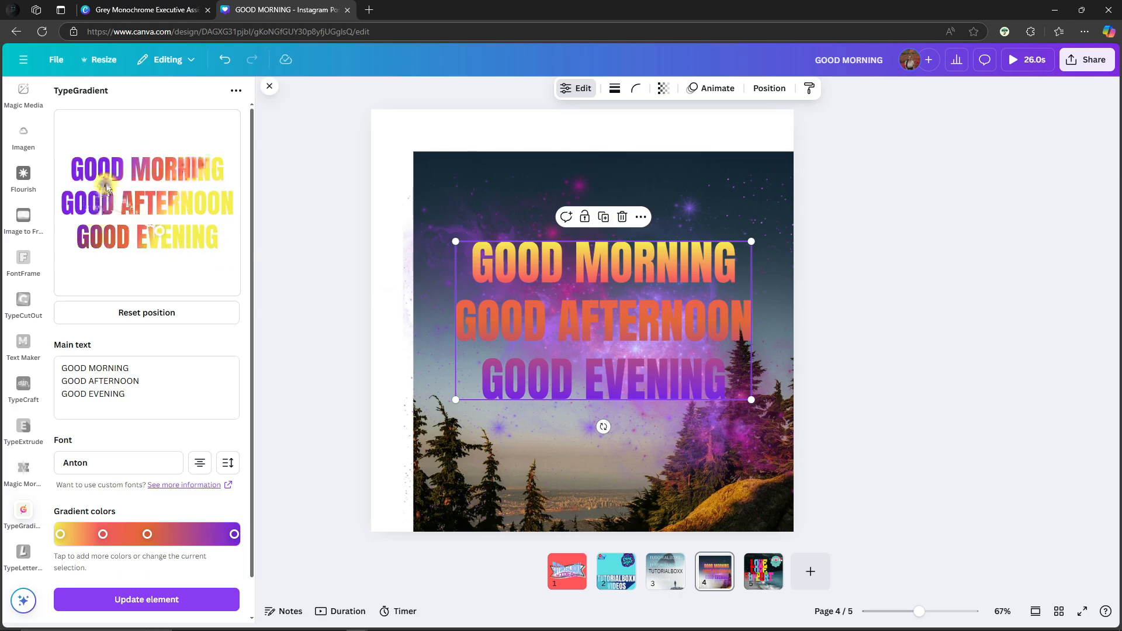
pyautogui.moveTo(162, 227); pyautogui.dragTo(155, 198)
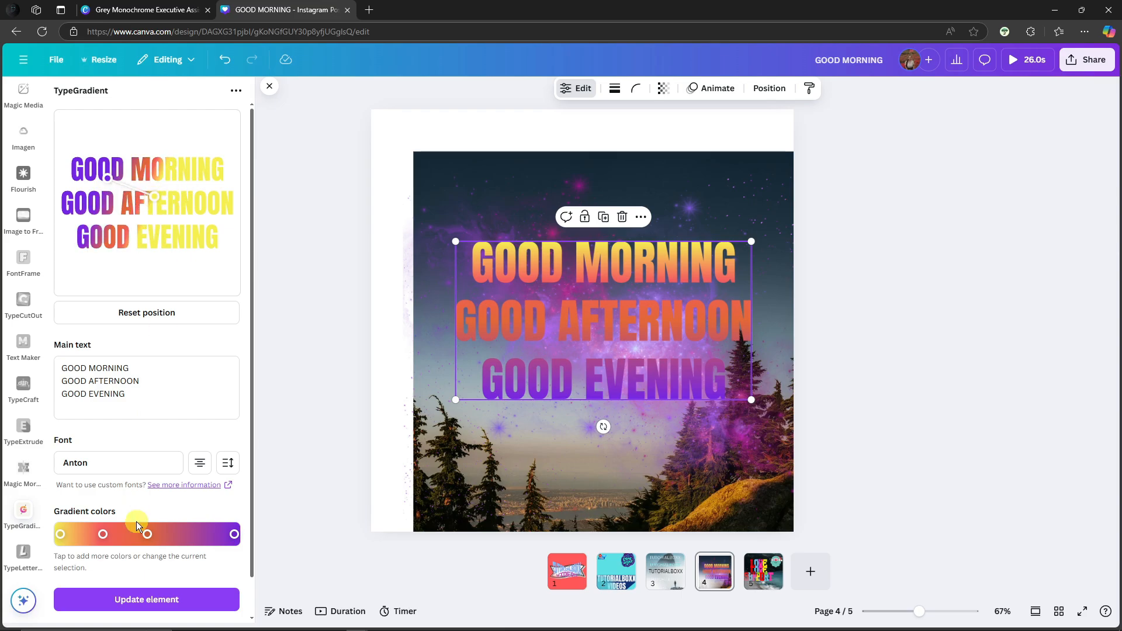
pyautogui.click(158, 598)
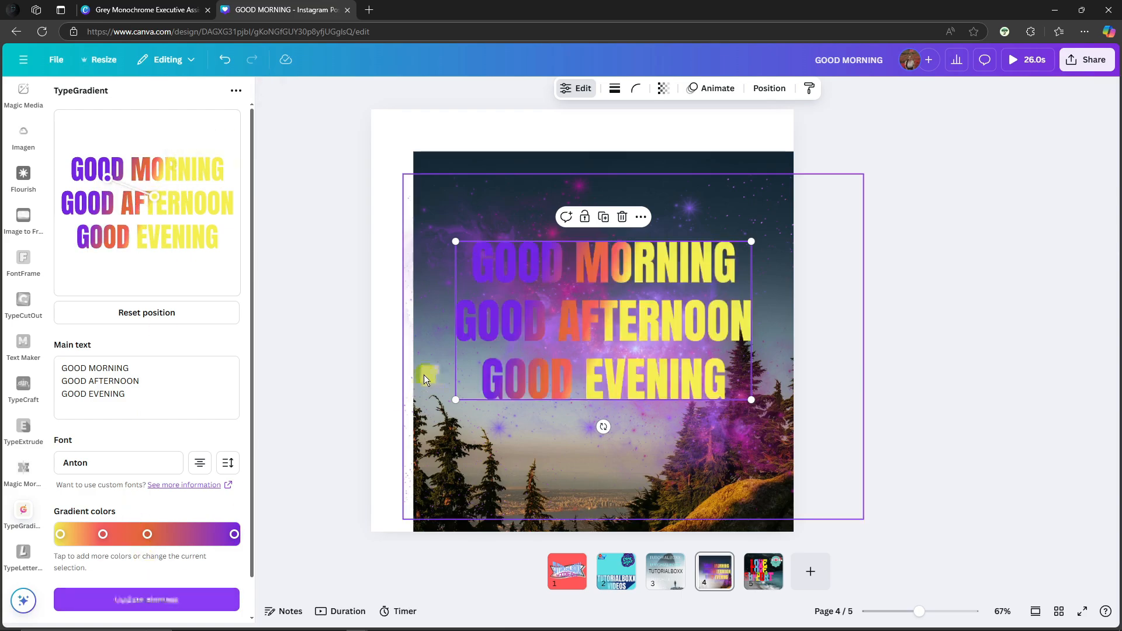
pyautogui.click(344, 381)
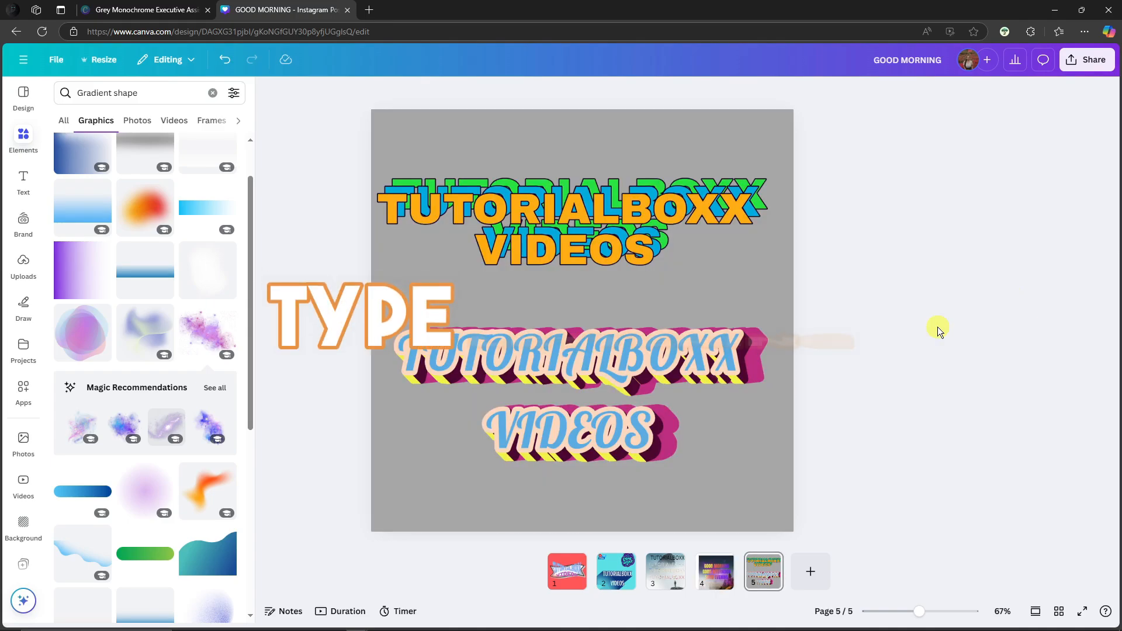
# Delete both TUTORIALBOXX VIDEOS text graphics from the grey page 5
pyautogui.moveTo(580, 226); pyautogui.dragTo(578, 226)
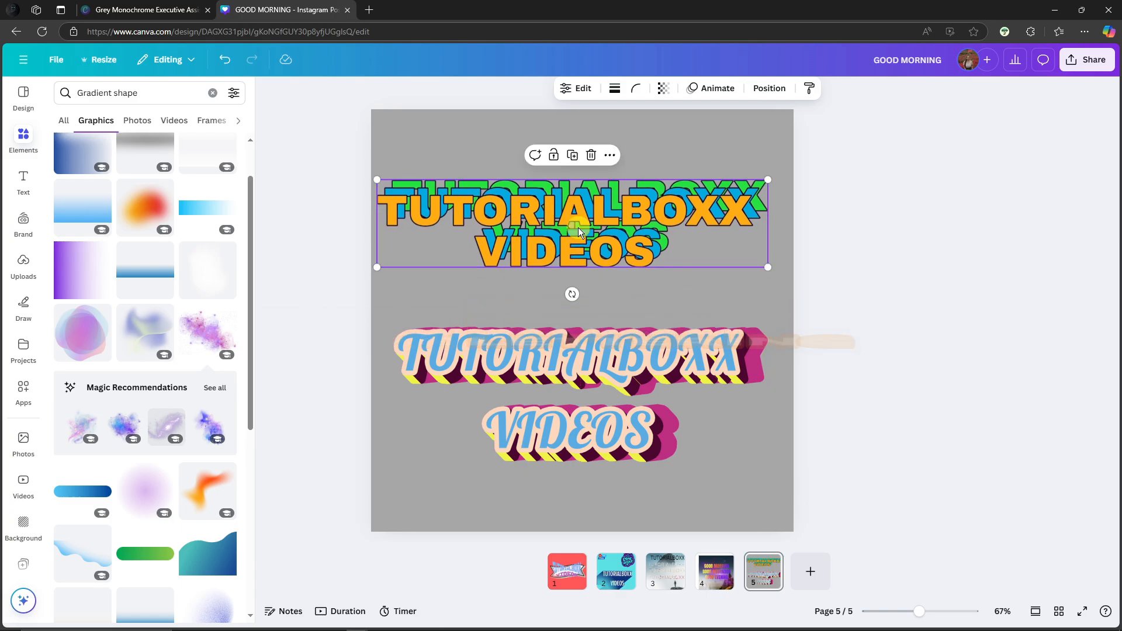
pyautogui.press('Delete')
pyautogui.click(644, 366)
pyautogui.press('Delete')
pyautogui.click(640, 229)
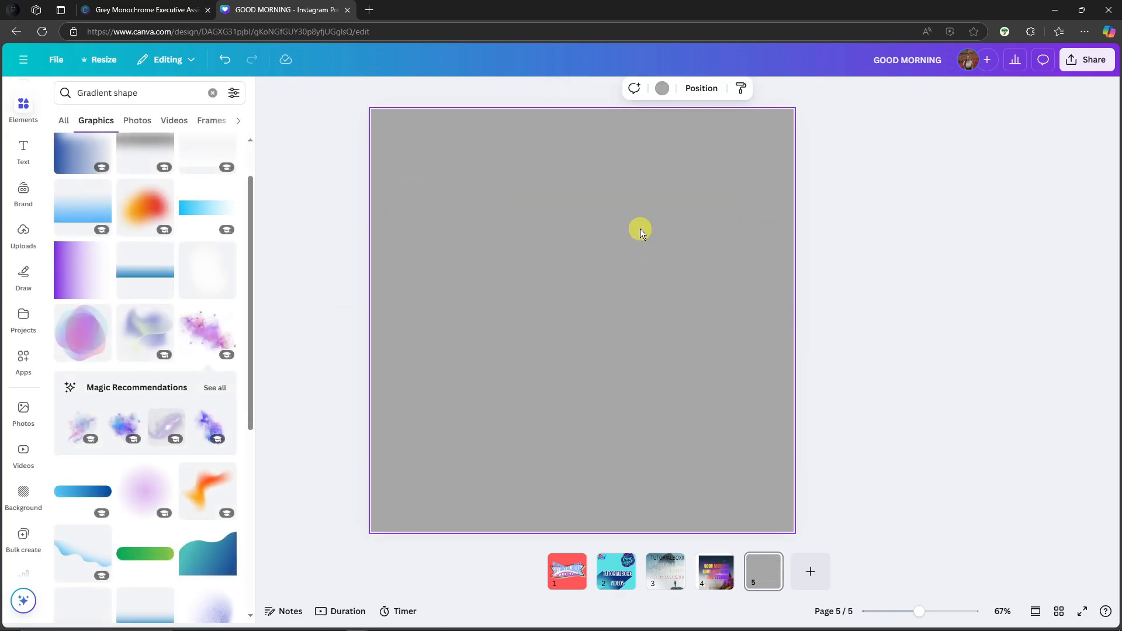
# Add the uploaded dark beach coastline photo to page 5 and enlarge and position it to fill the whole page
pyautogui.click(23, 262)
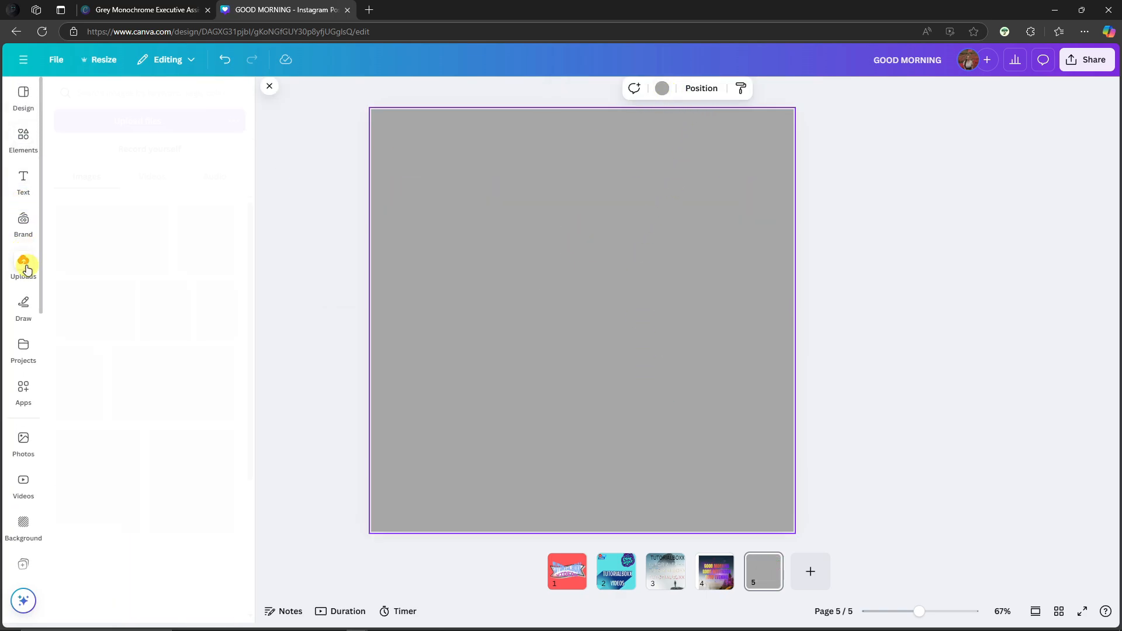
pyautogui.scroll(-5, 148, 281)
pyautogui.scroll(5, 161, 292)
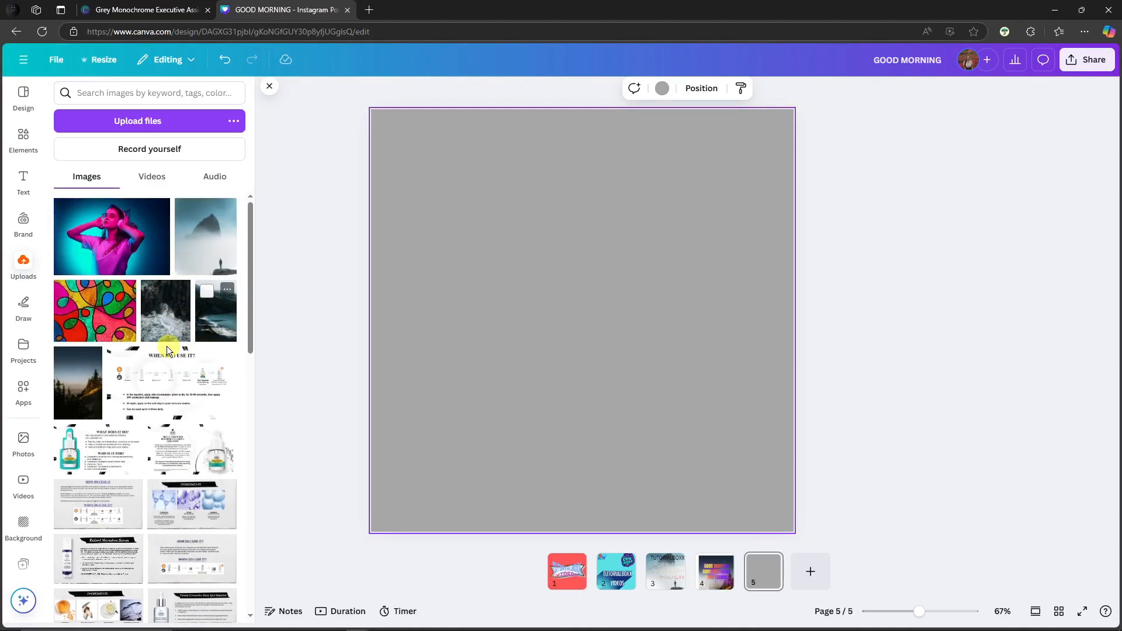
pyautogui.click(218, 313)
pyautogui.moveTo(658, 430); pyautogui.dragTo(528, 368)
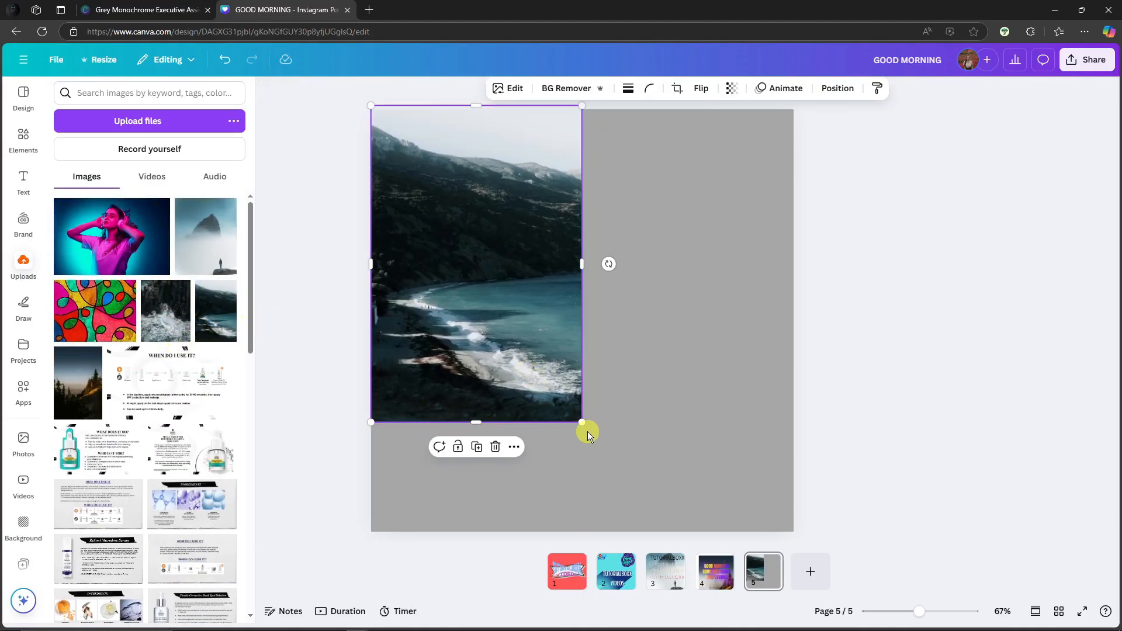
pyautogui.moveTo(585, 427); pyautogui.dragTo(1000, 608)
pyautogui.moveTo(625, 458); pyautogui.dragTo(639, 333)
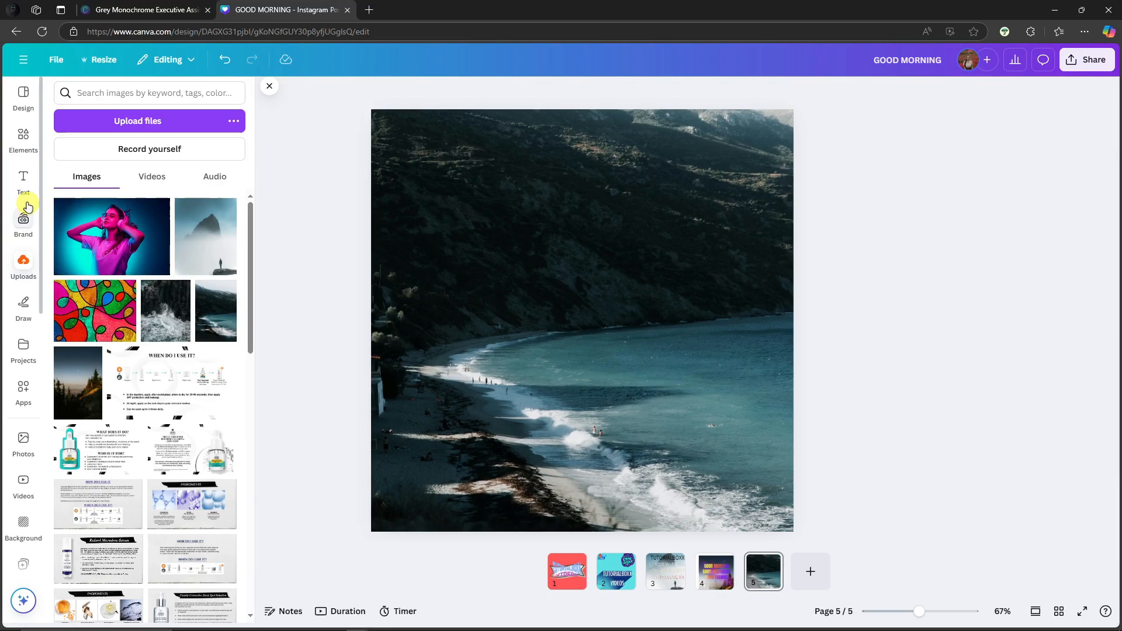
# Search the apps for "type lettering" and open the TypeLettering app
pyautogui.scroll(-4, 24, 234)
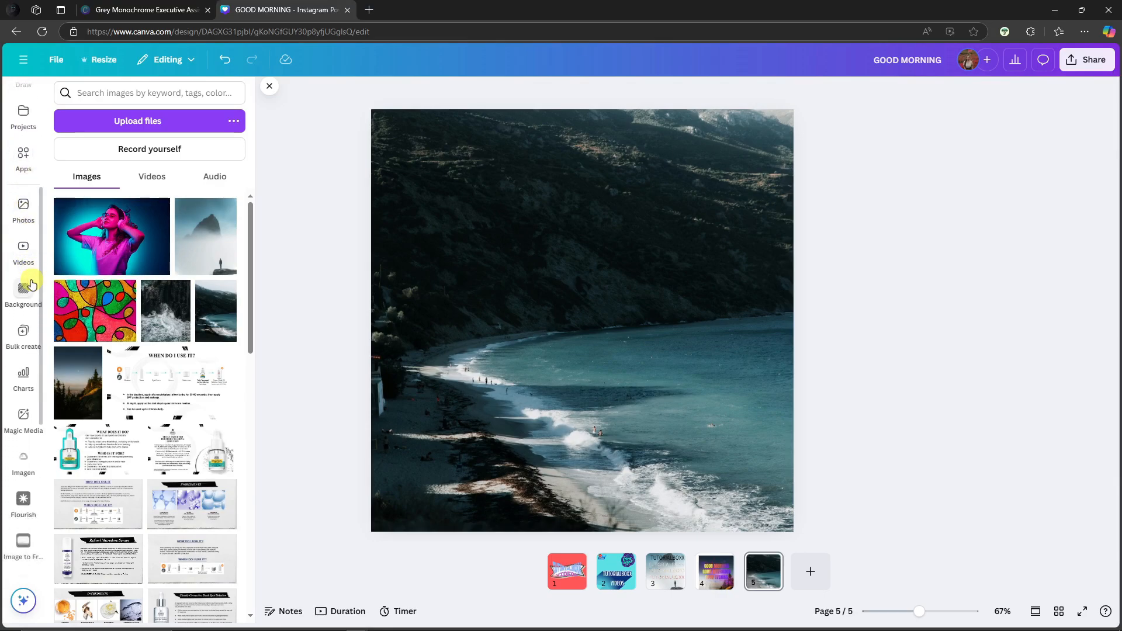
pyautogui.scroll(3, 27, 402)
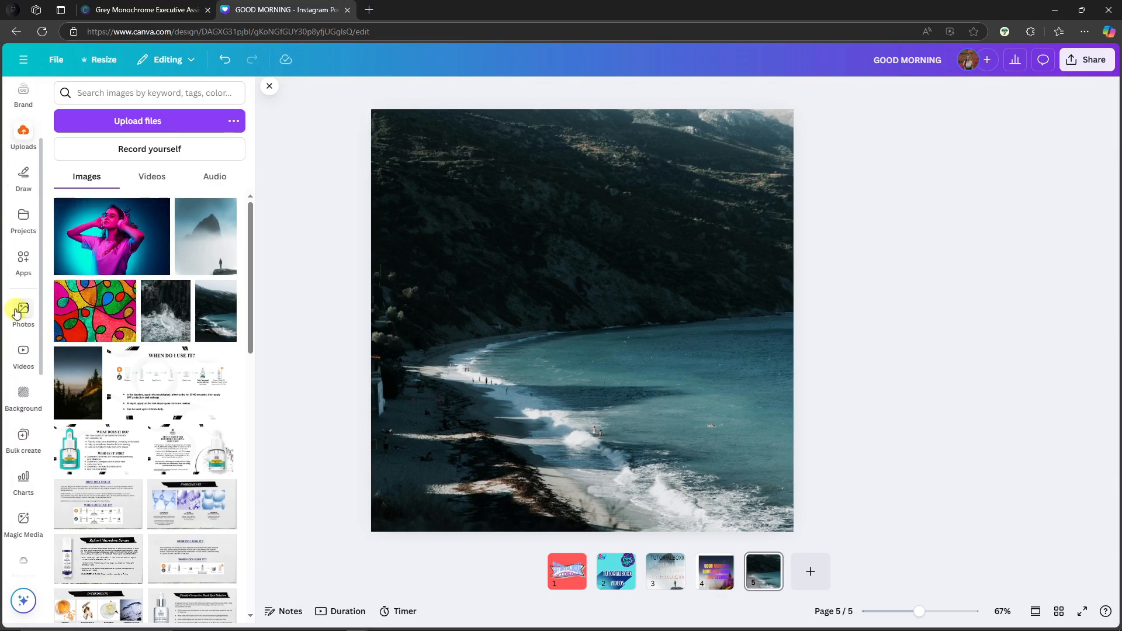
pyautogui.click(23, 330)
pyautogui.click(150, 94)
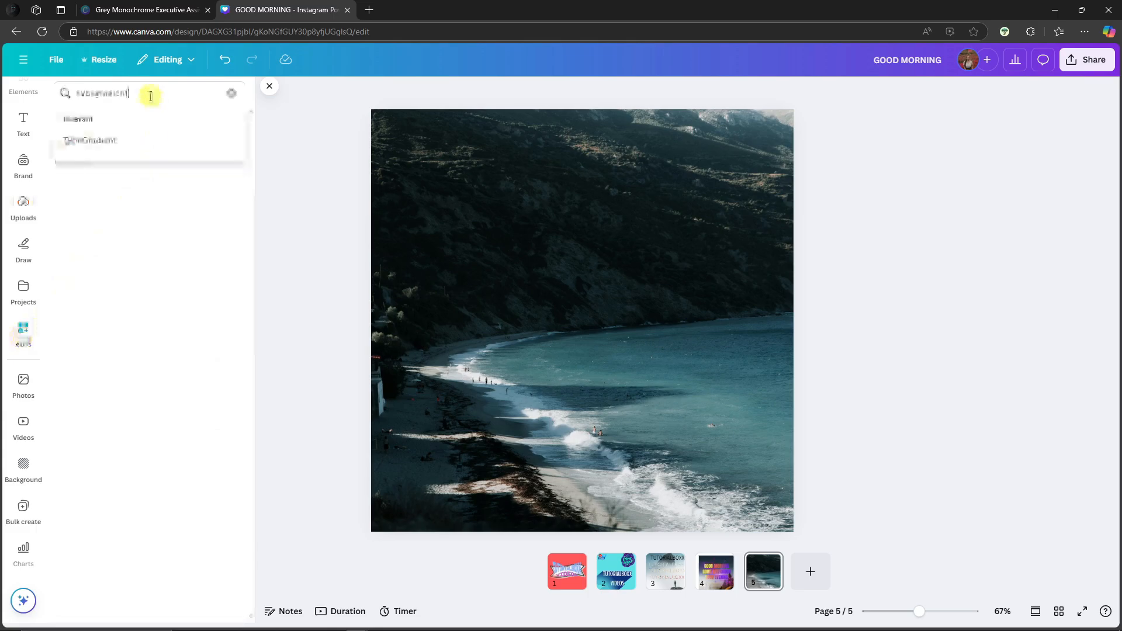
pyautogui.doubleClick(151, 95)
pyautogui.write('type lettering')
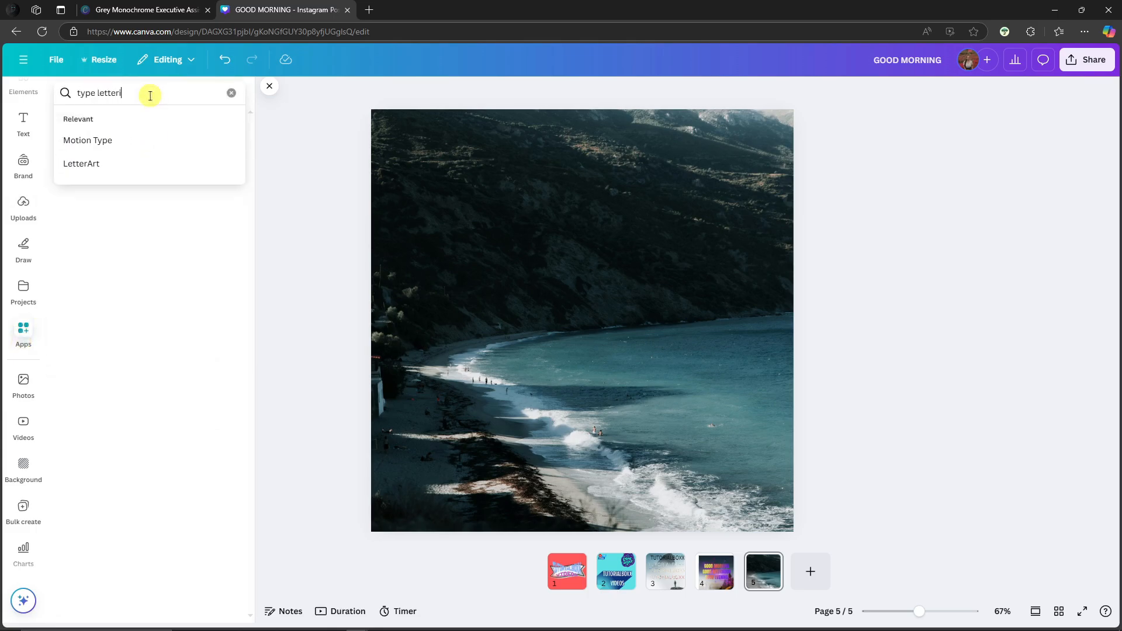
pyautogui.press('Return')
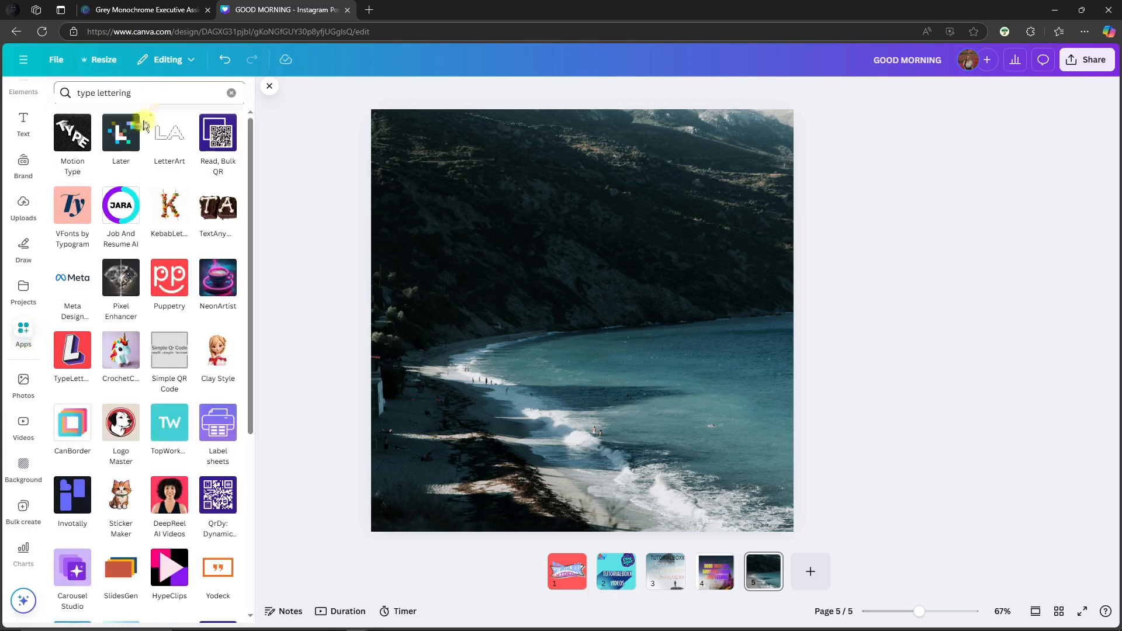
pyautogui.click(72, 350)
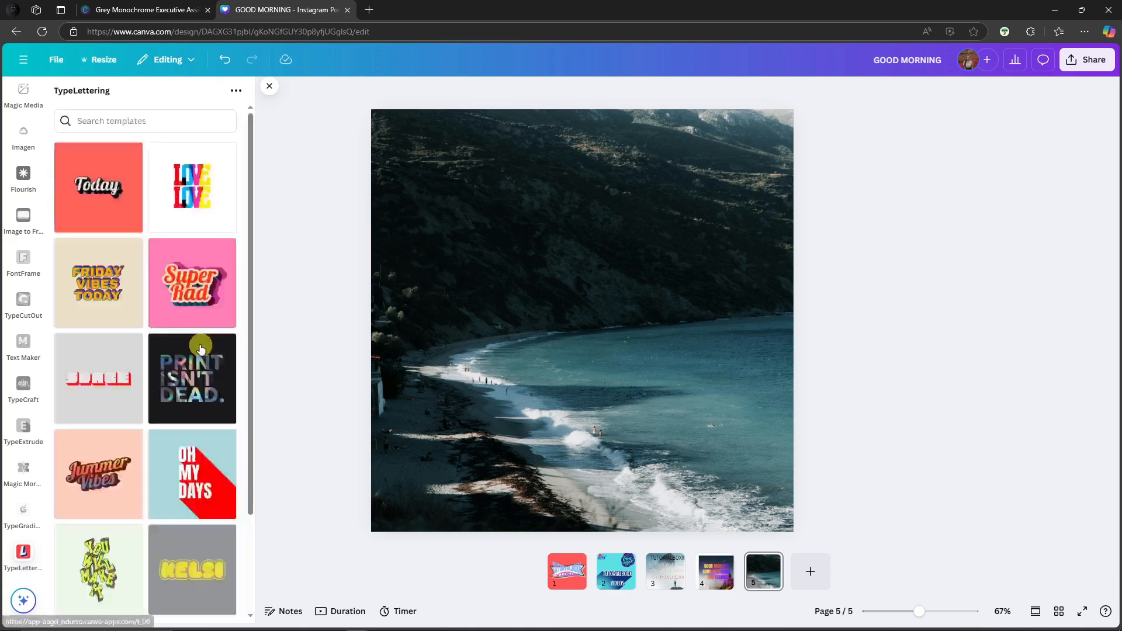
# Choose the Color Block template with LOVE LOVE and add SUPPORT as a third line of its main text
pyautogui.click(193, 206)
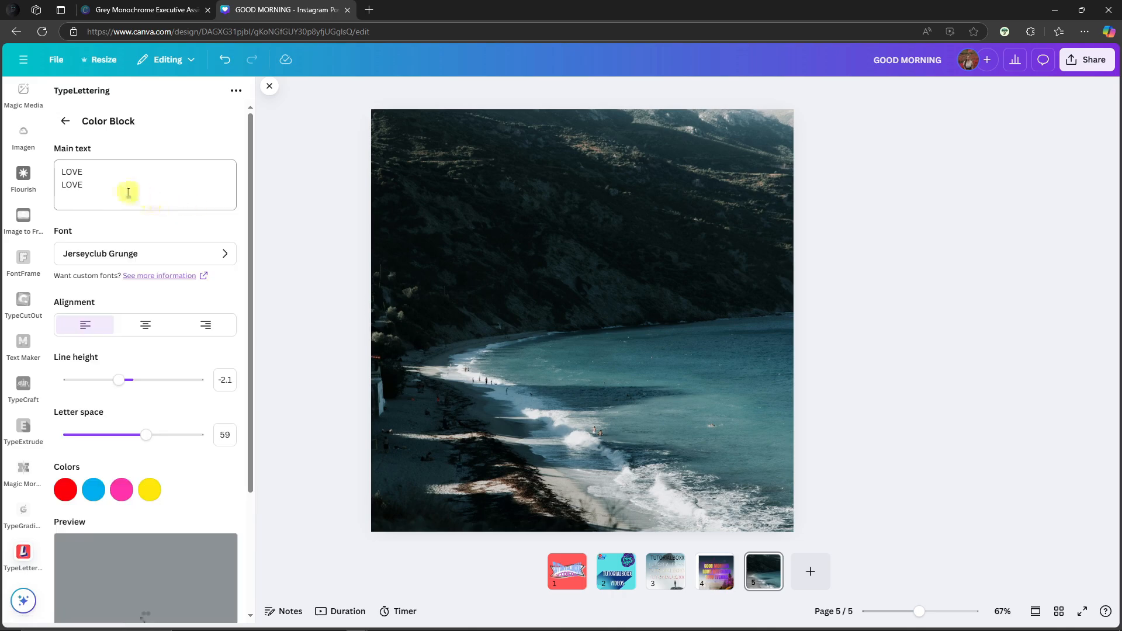
pyautogui.moveTo(128, 193); pyautogui.dragTo(49, 166)
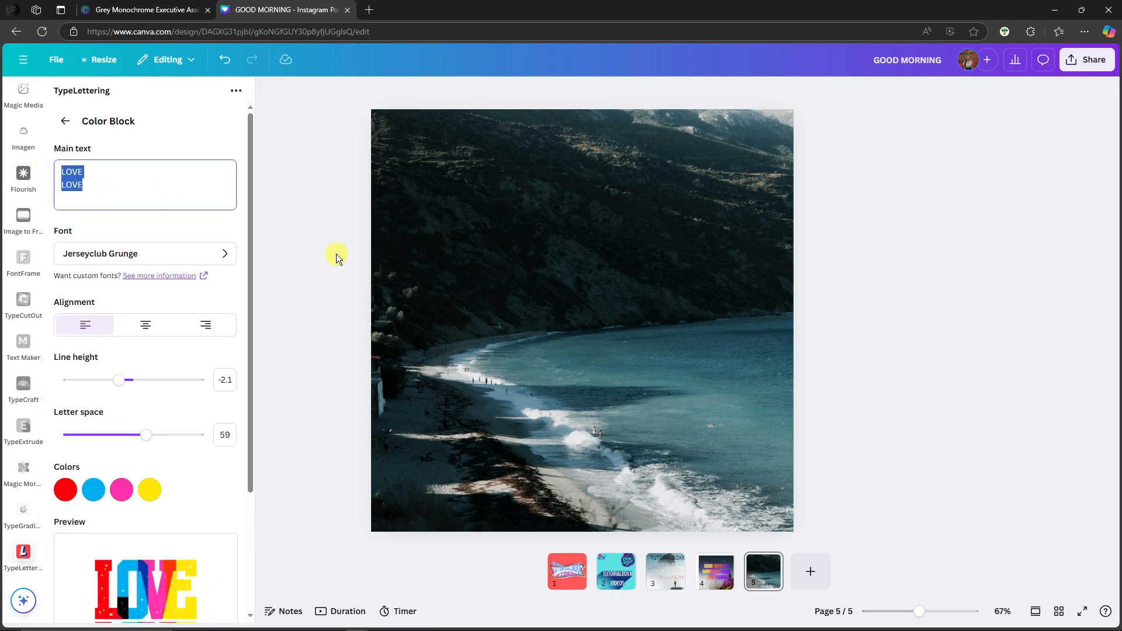
pyautogui.press('Return')
pyautogui.write('S')
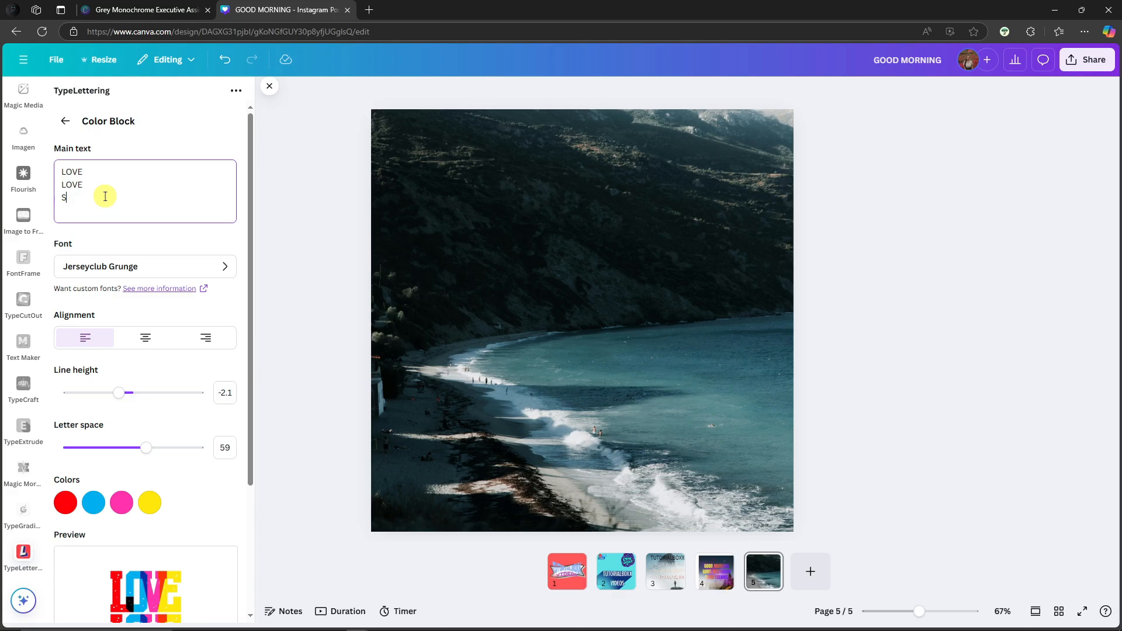
pyautogui.write('UPPORT')
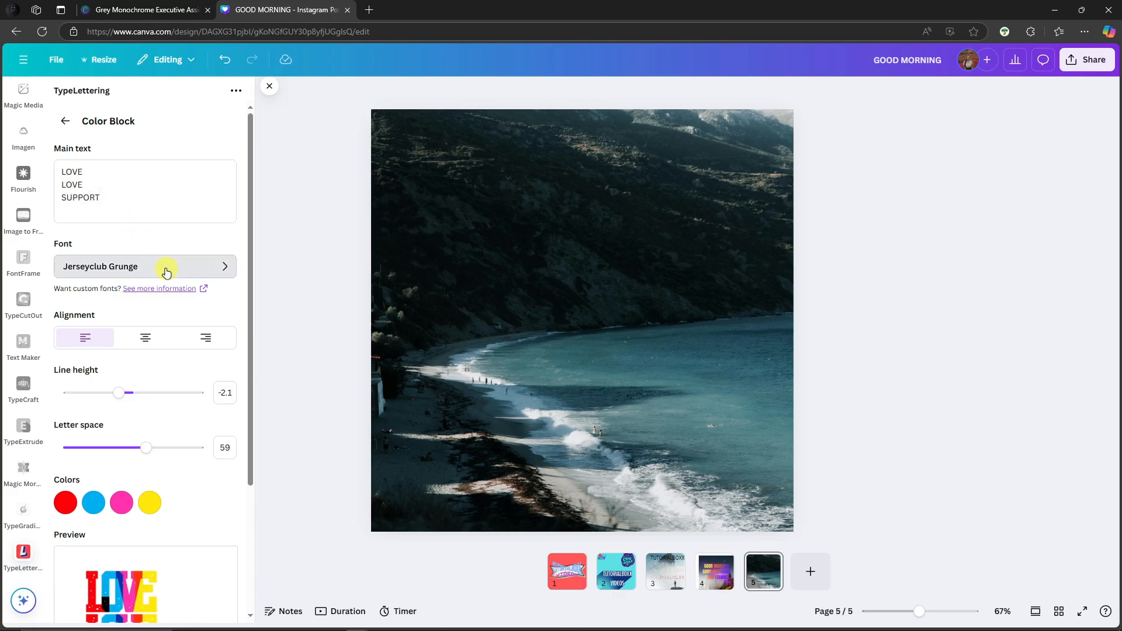
pyautogui.click(166, 268)
pyautogui.click(66, 122)
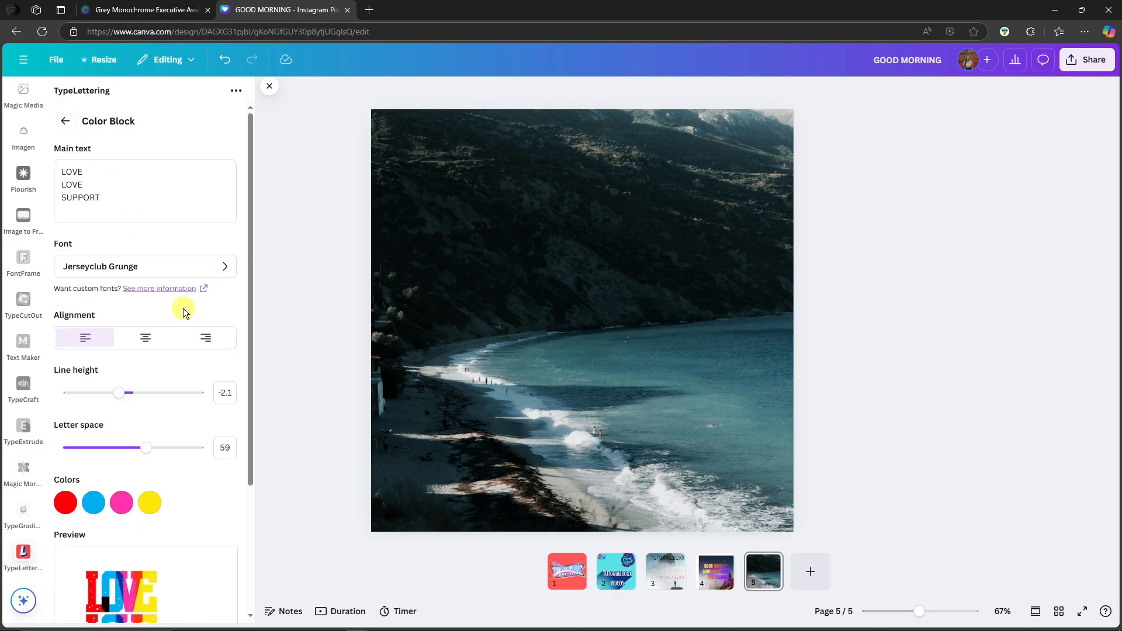
# Centre the lettering, set its line height to -4.3 and its letter space to 72
pyautogui.scroll(-2, 183, 307)
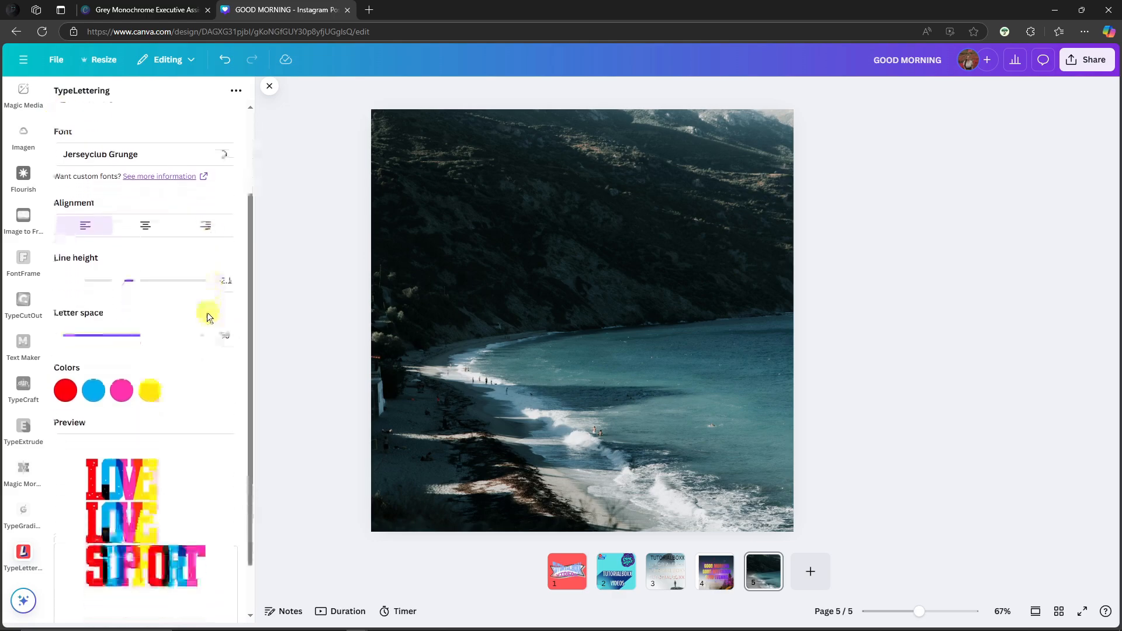
pyautogui.click(146, 224)
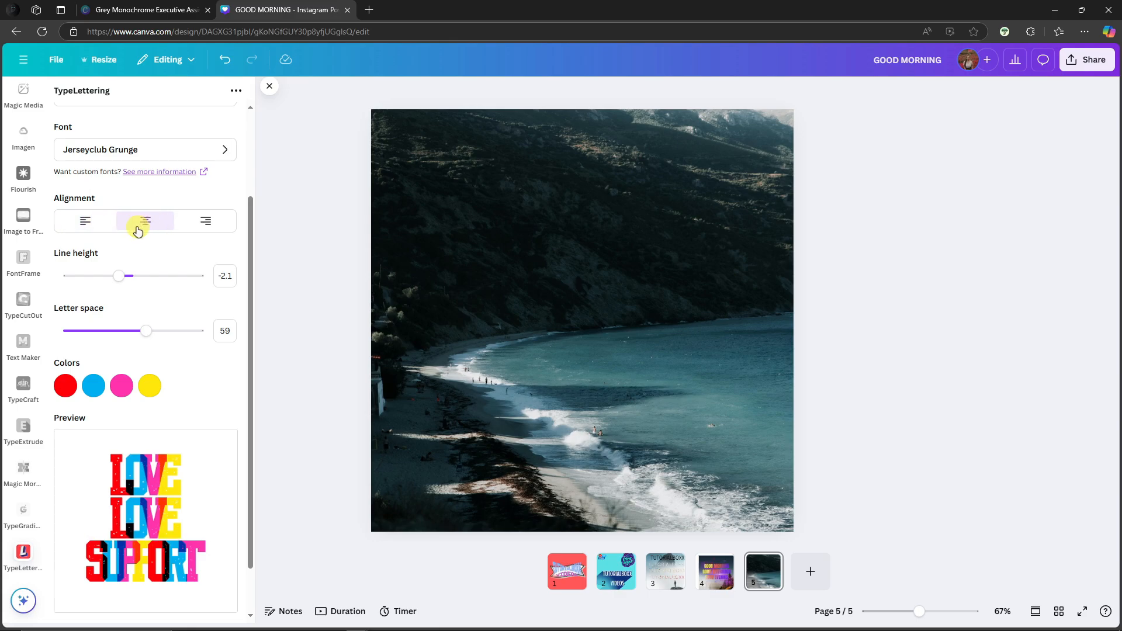
pyautogui.moveTo(121, 280)
pyautogui.mouseDown()
pyautogui.moveTo(93, 278)
pyautogui.moveTo(195, 290)
pyautogui.moveTo(103, 283)
pyautogui.mouseUp()
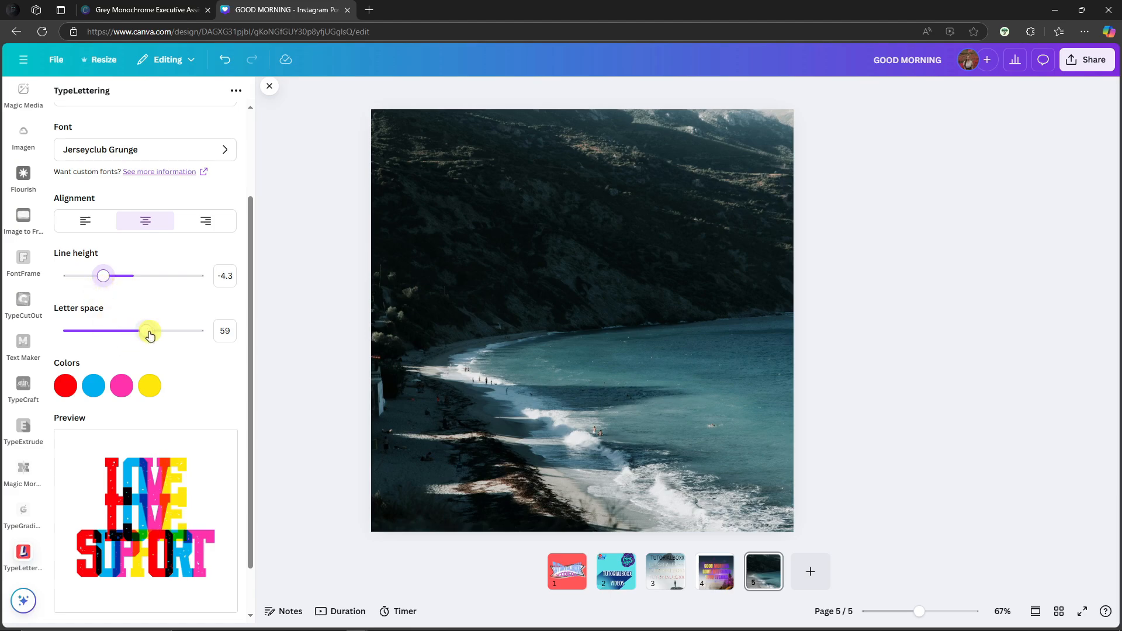
pyautogui.moveTo(151, 336)
pyautogui.mouseDown()
pyautogui.moveTo(132, 334)
pyautogui.moveTo(165, 345)
pyautogui.mouseUp()
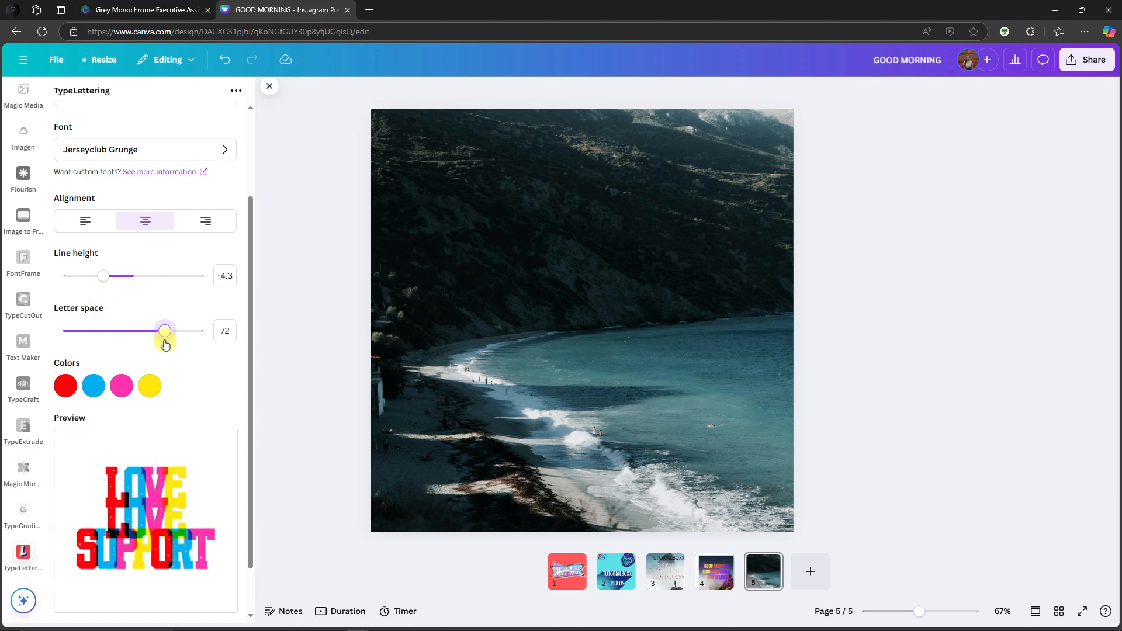
# Change the blue lettering colour to a paler sky blue and add the text graphic to page 5
pyautogui.click(92, 389)
pyautogui.click(236, 416)
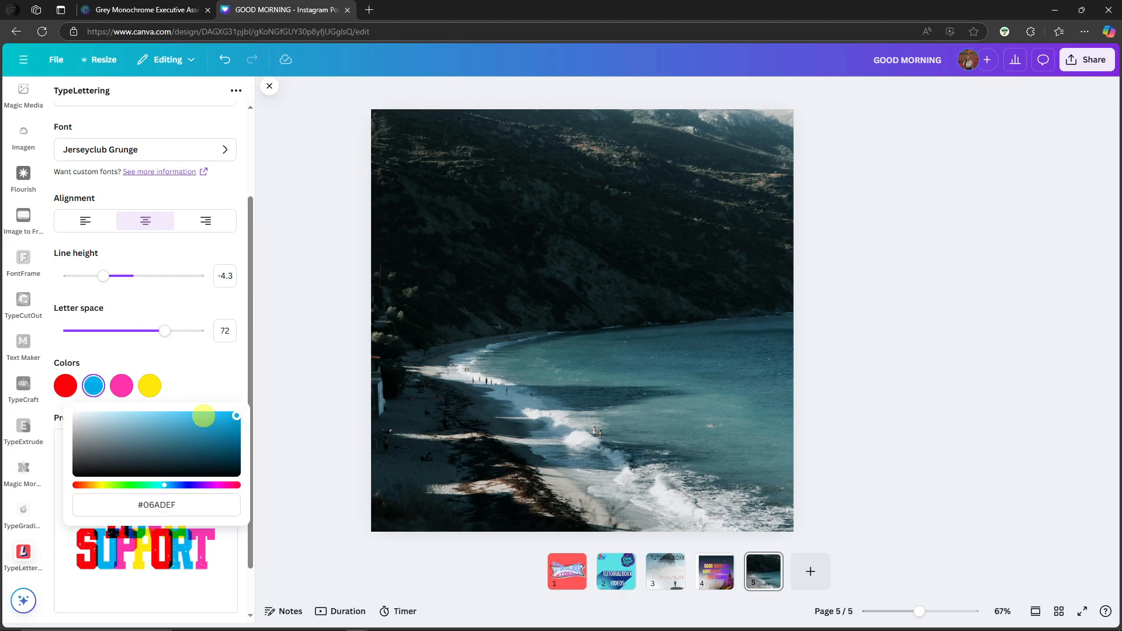
pyautogui.click(210, 384)
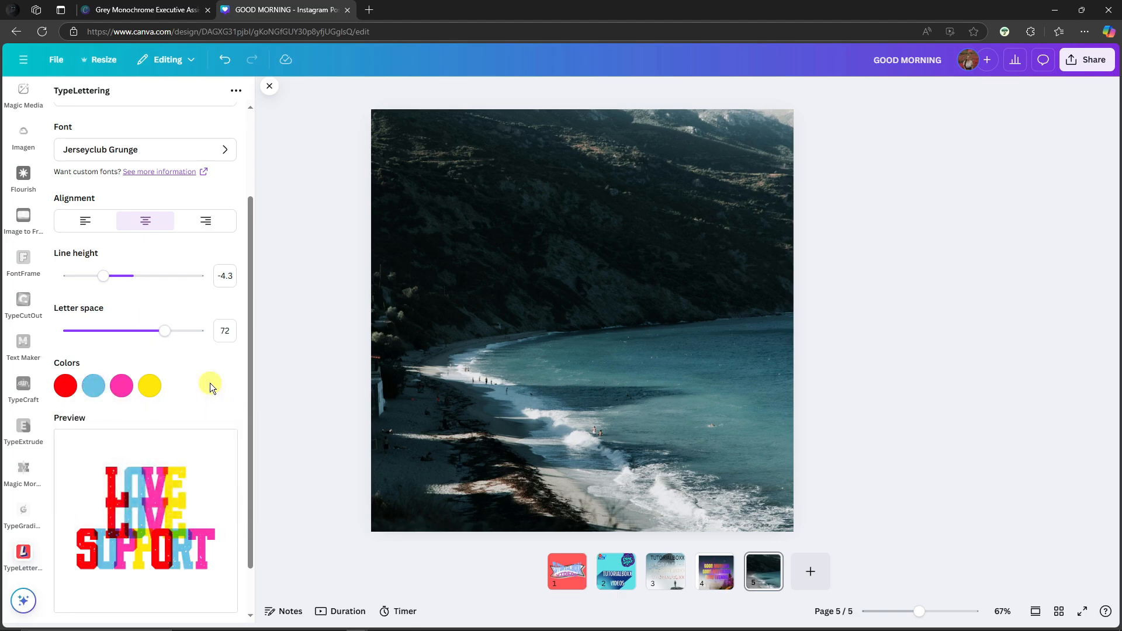
pyautogui.scroll(-1, 206, 380)
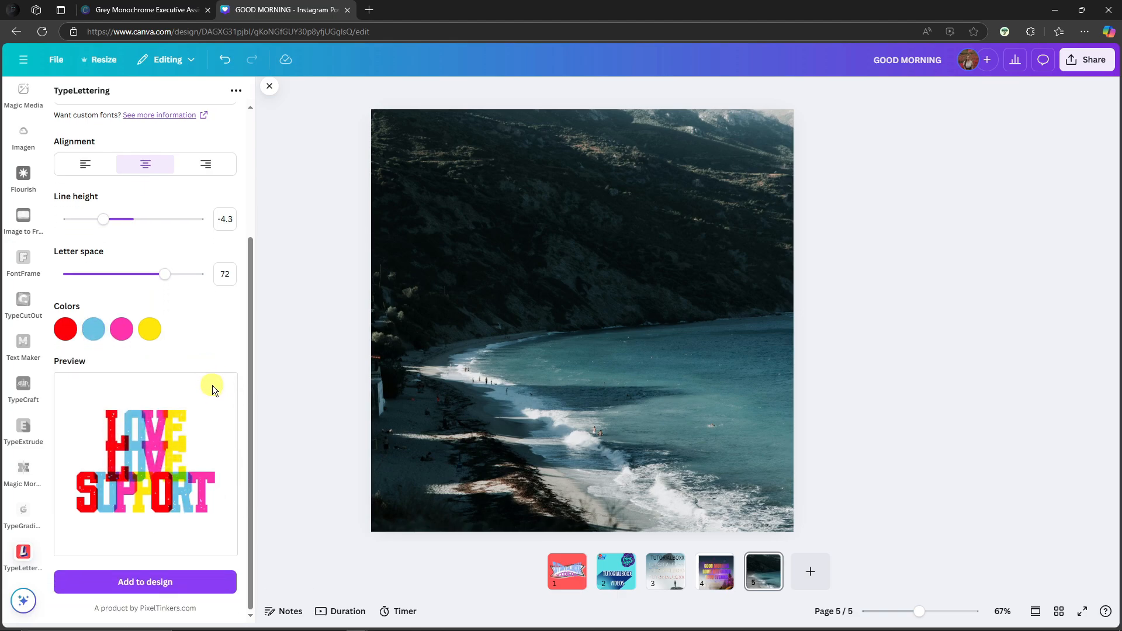
pyautogui.click(151, 578)
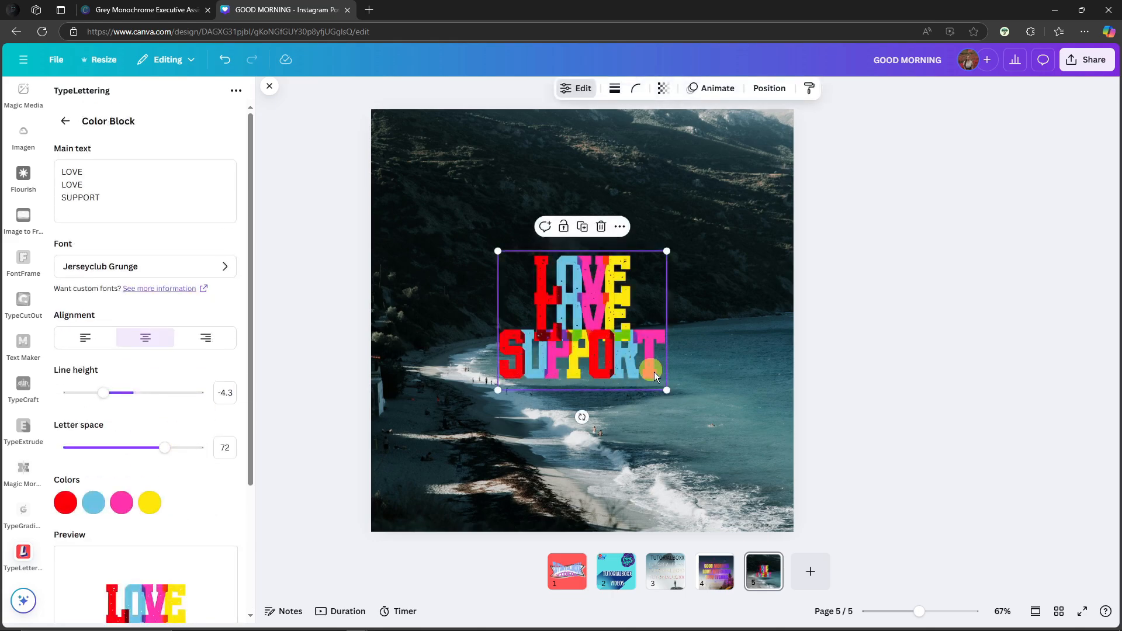
# Enlarge the LOVE LOVE SUPPORT graphic to about three quarters of the page width and centre it over the beach photo
pyautogui.moveTo(667, 390); pyautogui.dragTo(762, 468)
pyautogui.moveTo(686, 420); pyautogui.dragTo(660, 341)
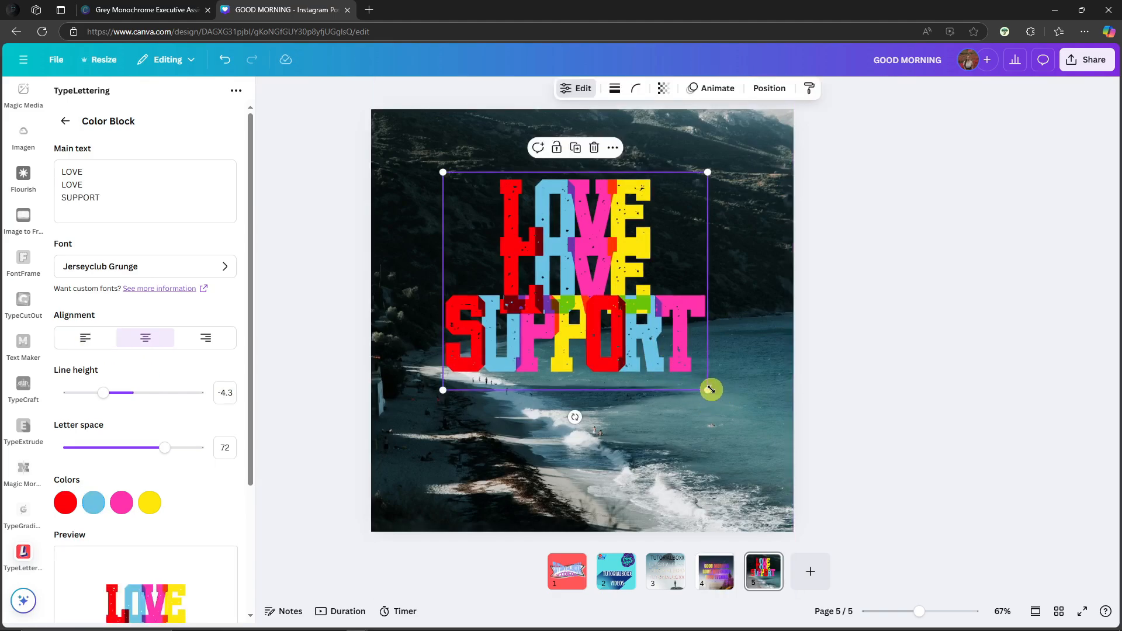
pyautogui.moveTo(691, 376); pyautogui.dragTo(671, 368)
pyautogui.click(814, 300)
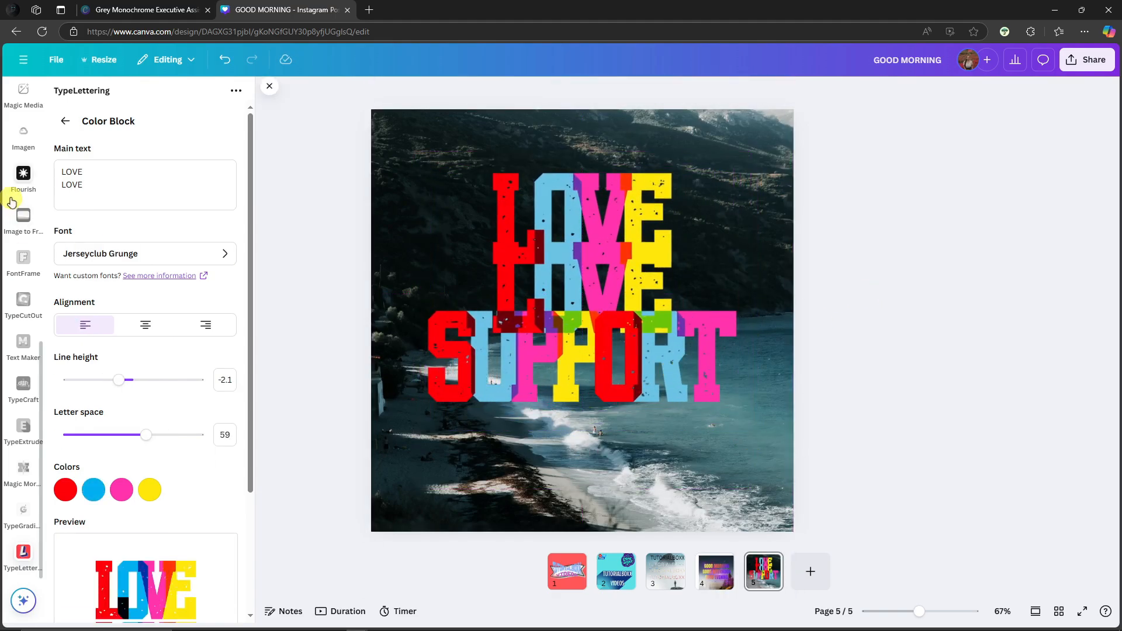
# Clear the Gradient shape search in the elements library and add the Santa face sticker to page 5
pyautogui.scroll(5, 11, 202)
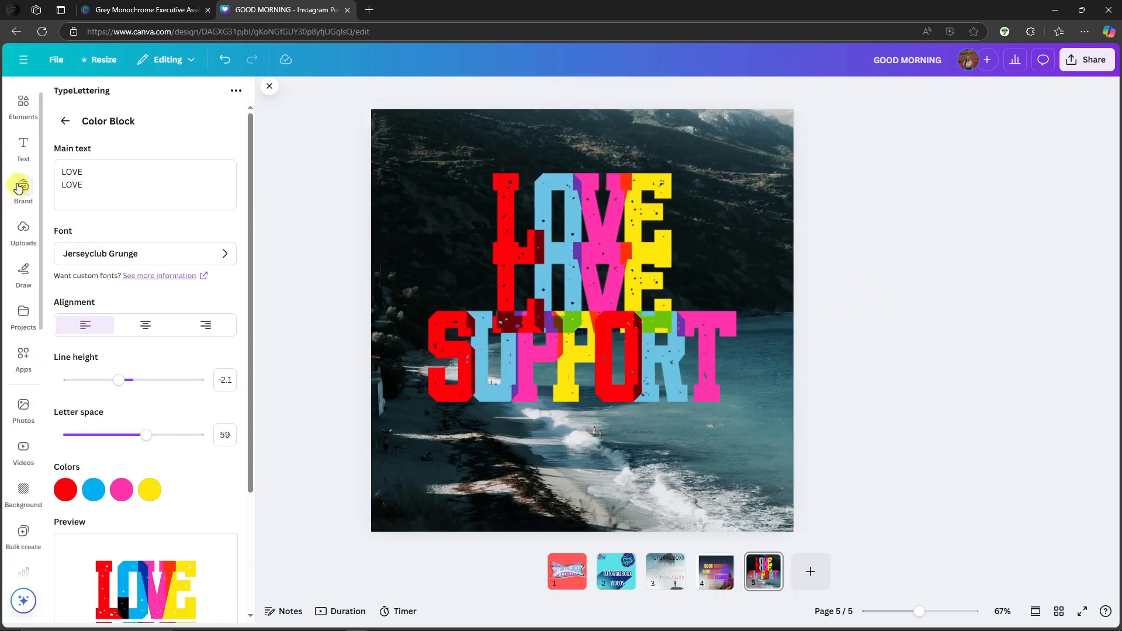
pyautogui.click(23, 138)
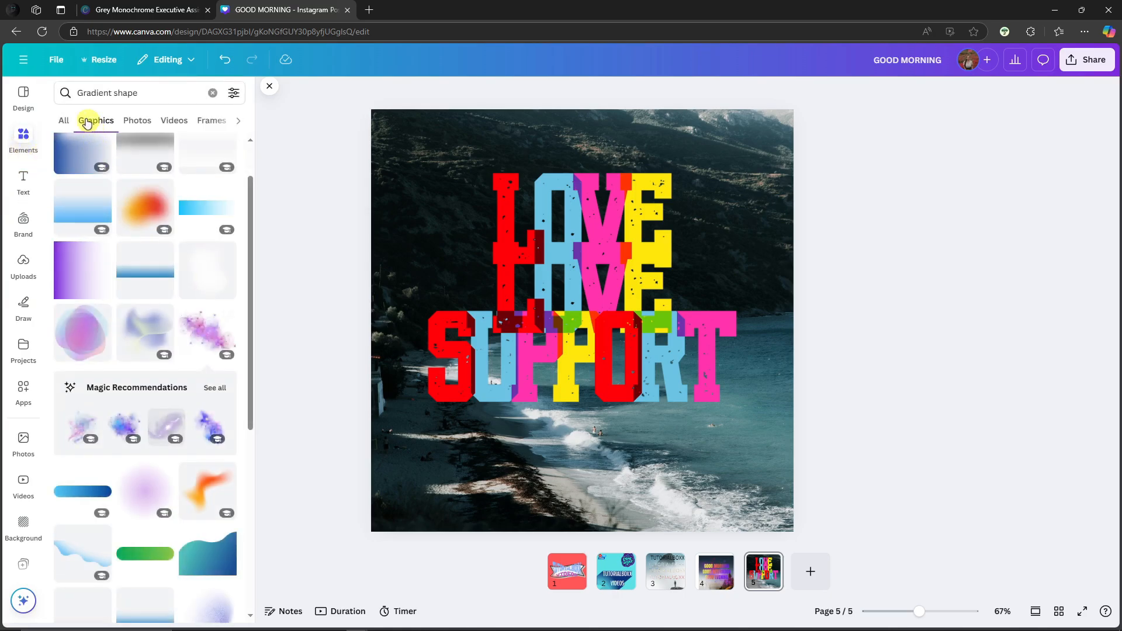
pyautogui.click(213, 93)
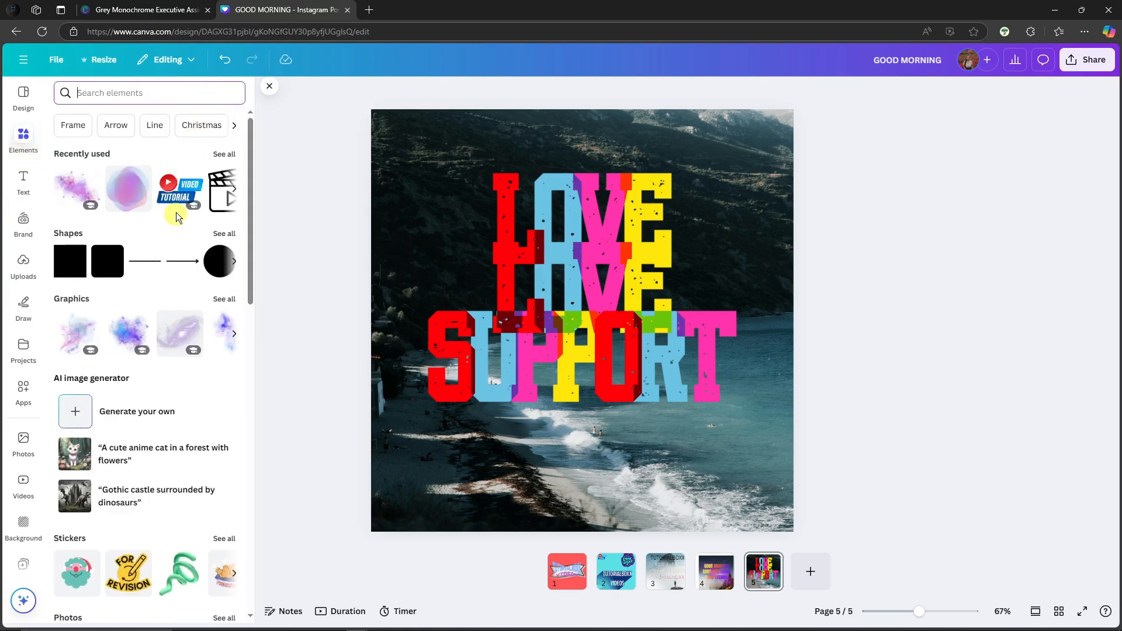
pyautogui.scroll(-1, 201, 256)
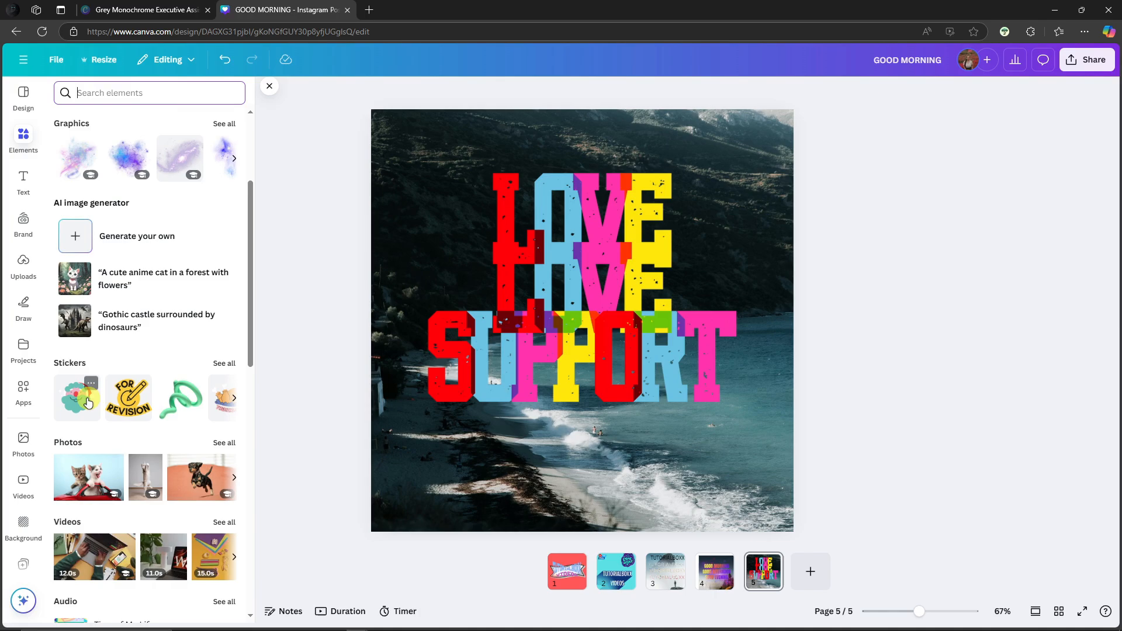
pyautogui.click(73, 407)
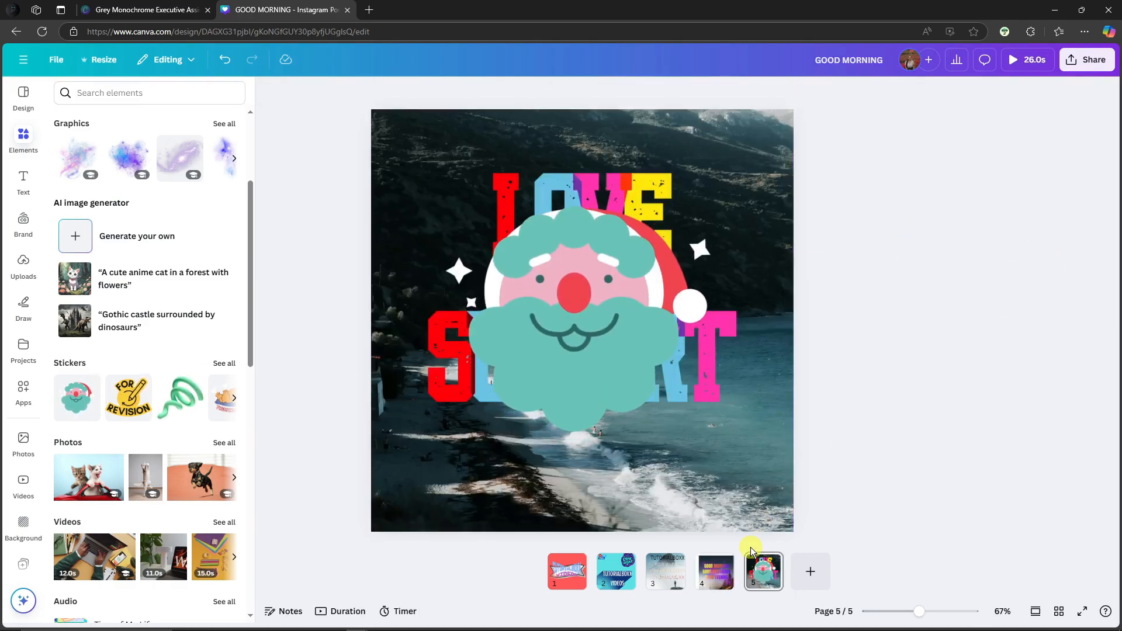
# Shrink the Santa sticker to about half its size and place it in the page's upper right corner
pyautogui.moveTo(695, 293); pyautogui.dragTo(753, 210)
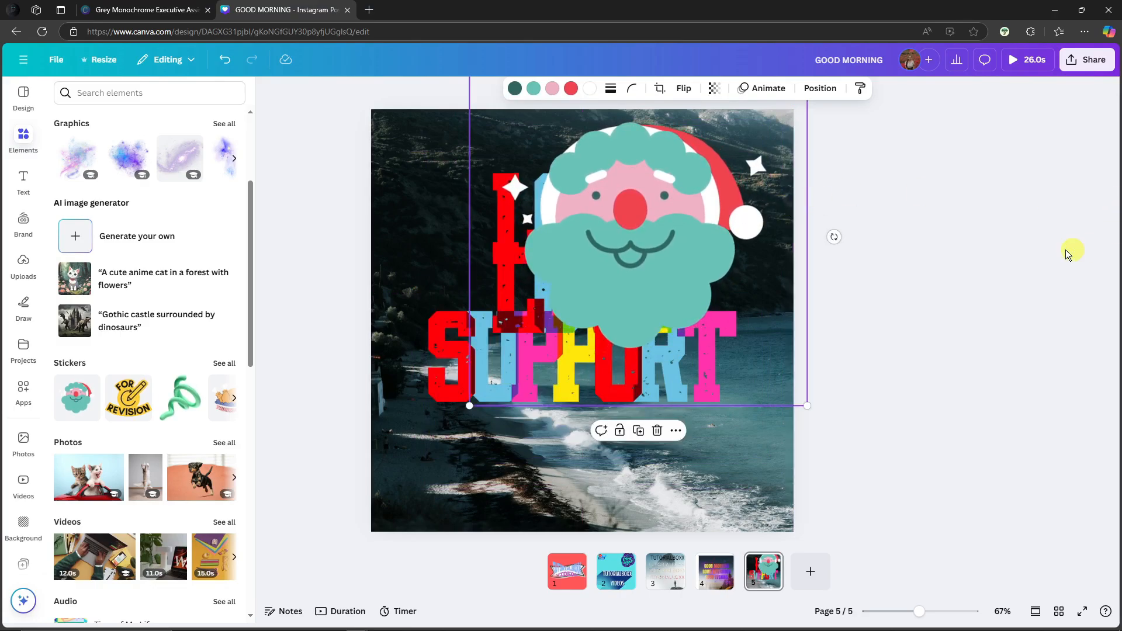
pyautogui.moveTo(702, 164); pyautogui.dragTo(669, 247)
pyautogui.moveTo(776, 153); pyautogui.dragTo(615, 313)
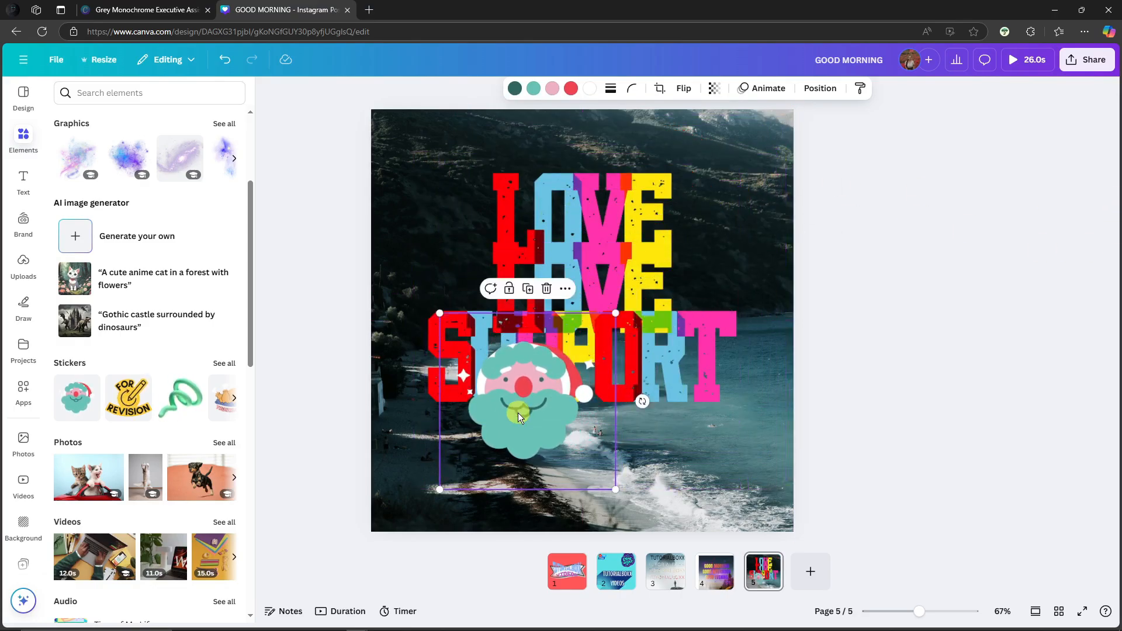
pyautogui.moveTo(519, 414); pyautogui.dragTo(727, 206)
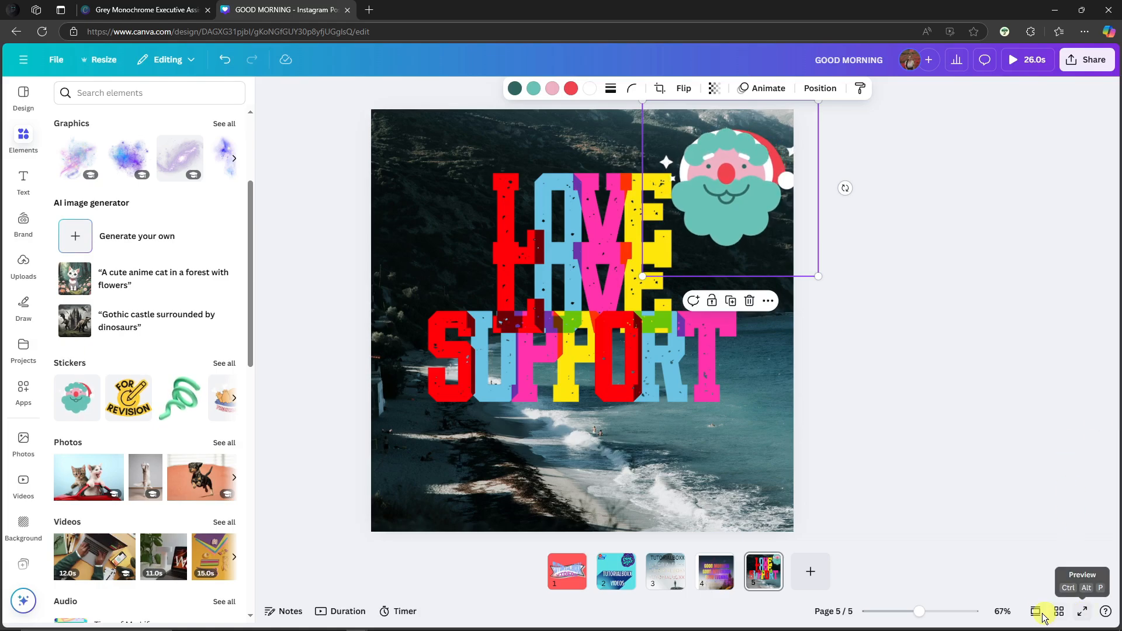
# Shift the LOVE LOVE SUPPORT graphic to the page's left edge and slightly down, and reposition the Santa sticker beside its upper right
pyautogui.moveTo(921, 612); pyautogui.dragTo(912, 613)
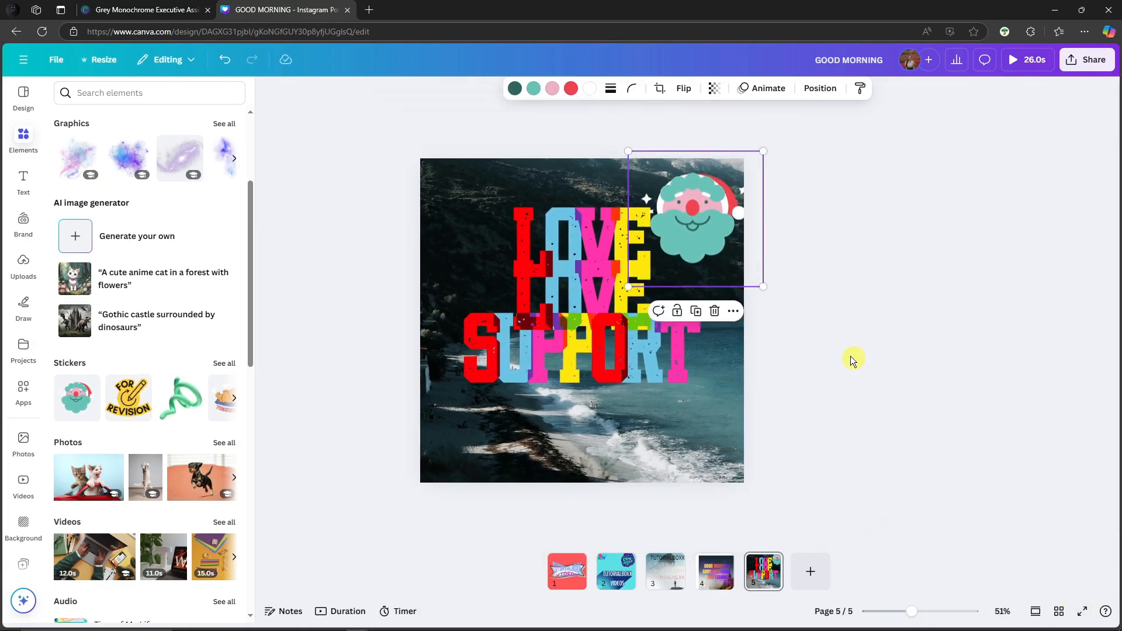
pyautogui.moveTo(577, 292); pyautogui.dragTo(532, 309)
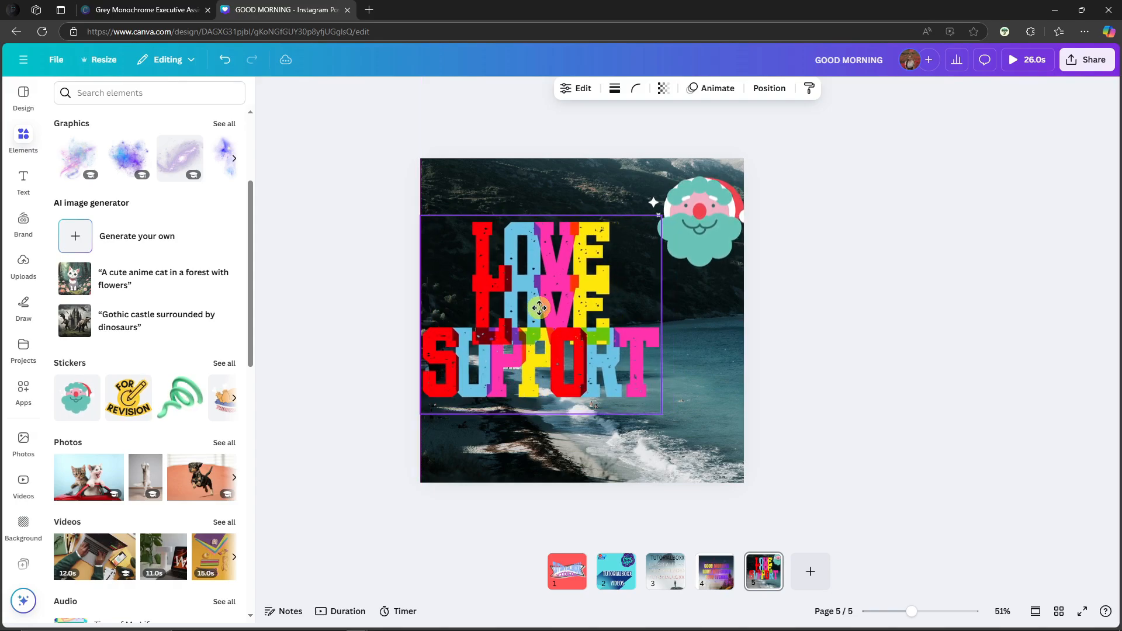
pyautogui.click(832, 257)
pyautogui.click(683, 240)
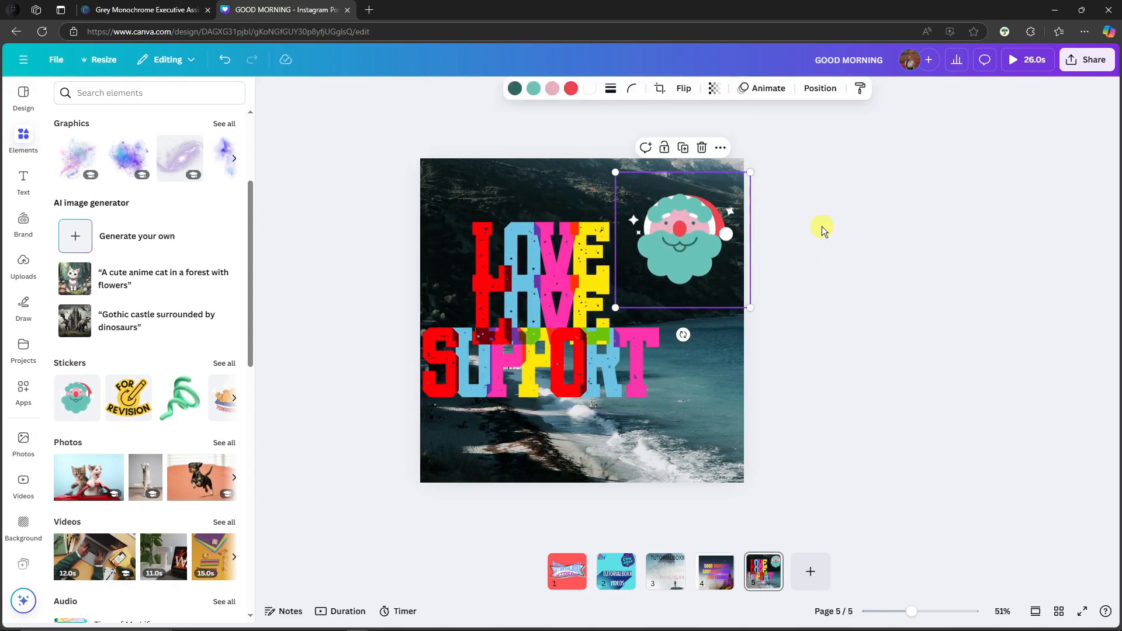